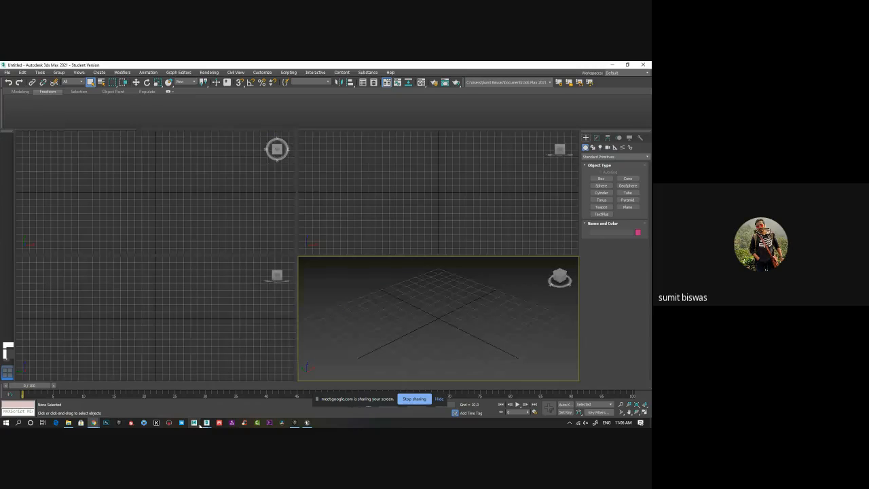
Close the extra untitled windows, dismiss the welcome screens and bring one empty scene window to the front
{"action": "mouse_move", "coordinate": [206, 425]}
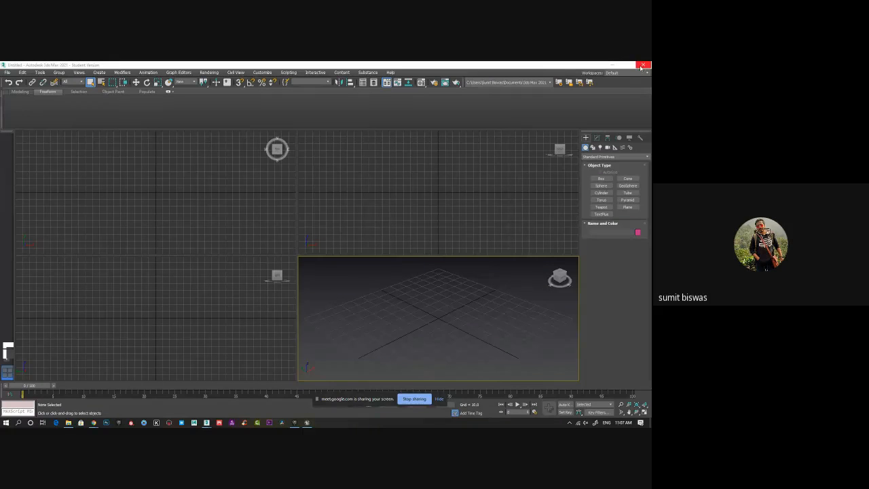
{"action": "left_click", "coordinate": [641, 66]}
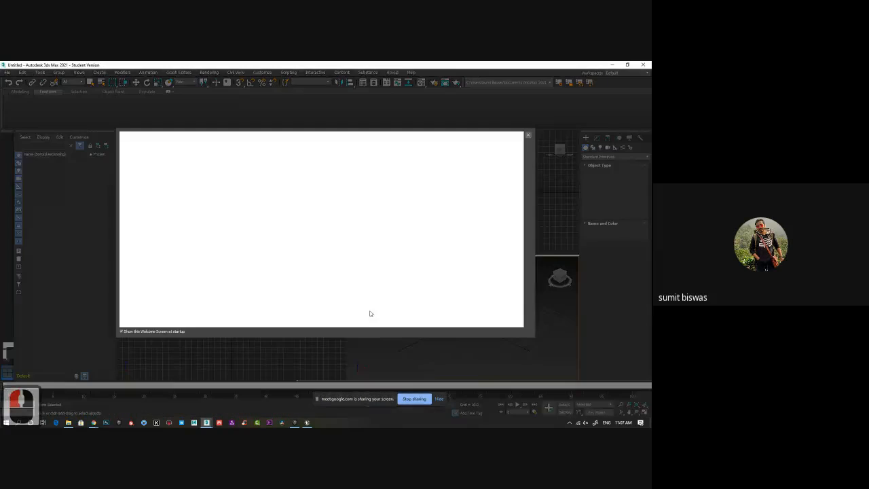
{"action": "left_click", "coordinate": [528, 136]}
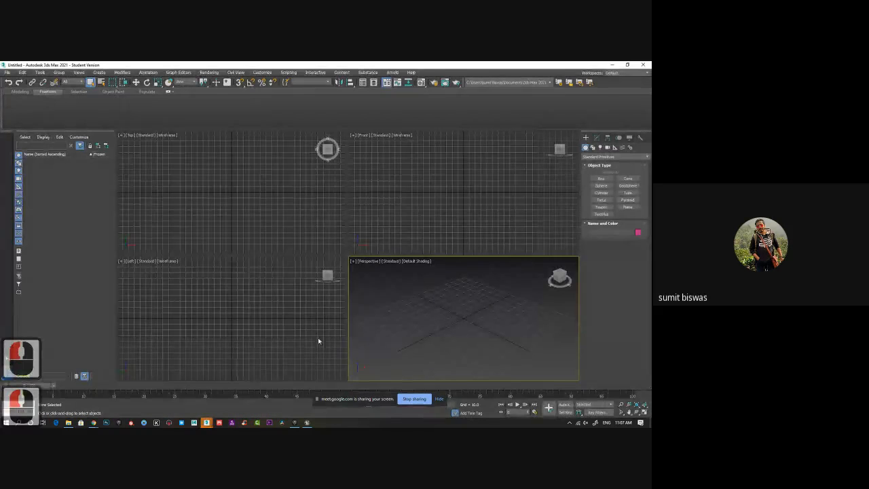
{"action": "left_click", "coordinate": [243, 394]}
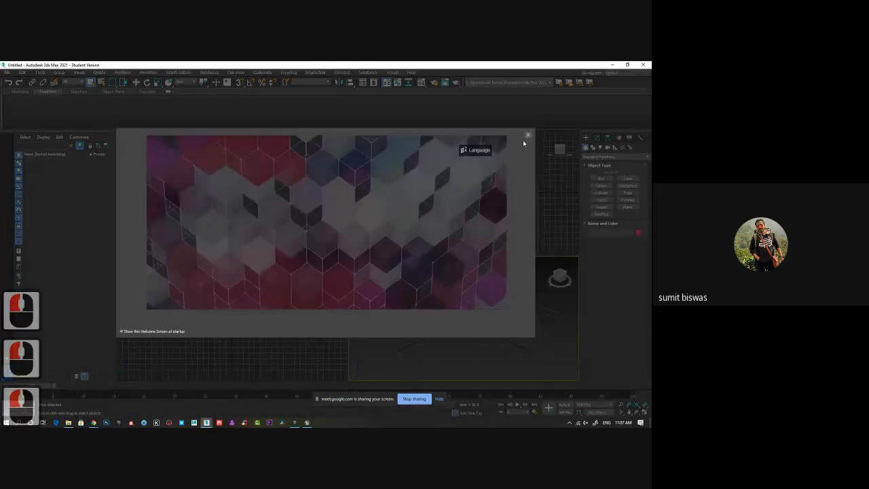
{"action": "left_click", "coordinate": [528, 135]}
{"action": "left_click", "coordinate": [643, 66]}
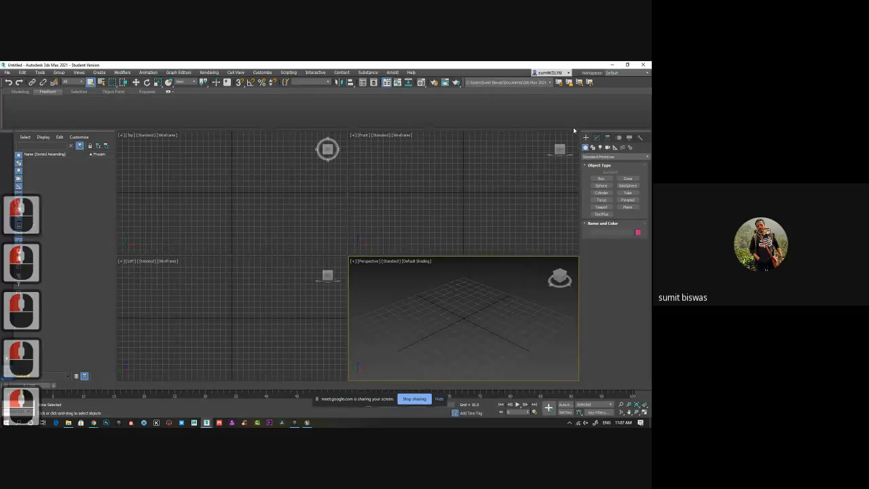
{"action": "left_click", "coordinate": [206, 422]}
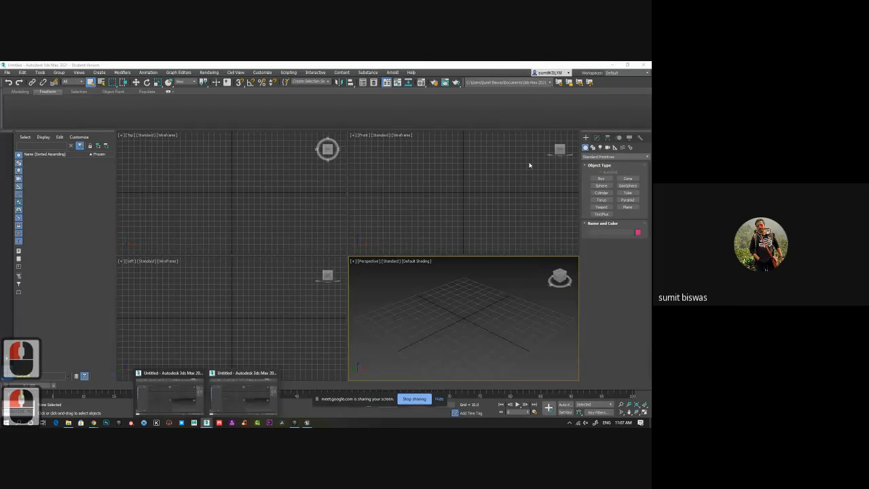
{"action": "left_click", "coordinate": [314, 327]}
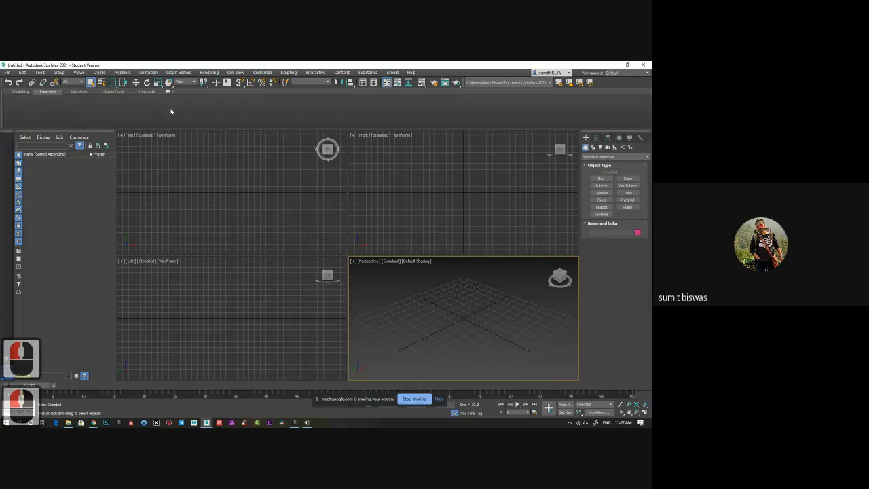
Open the recently used scene for ue4.max and switch its viewport to the Perspective view
{"action": "left_click", "coordinate": [7, 72]}
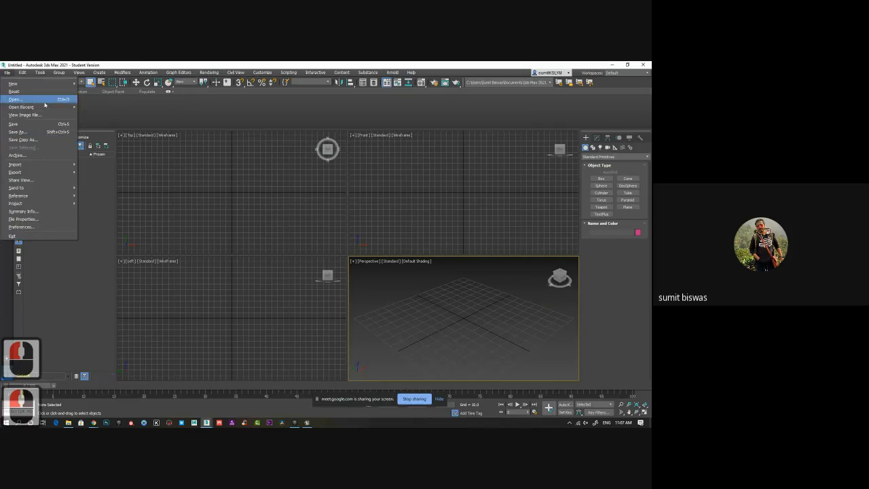
{"action": "mouse_move", "coordinate": [45, 106]}
{"action": "left_click", "coordinate": [110, 108]}
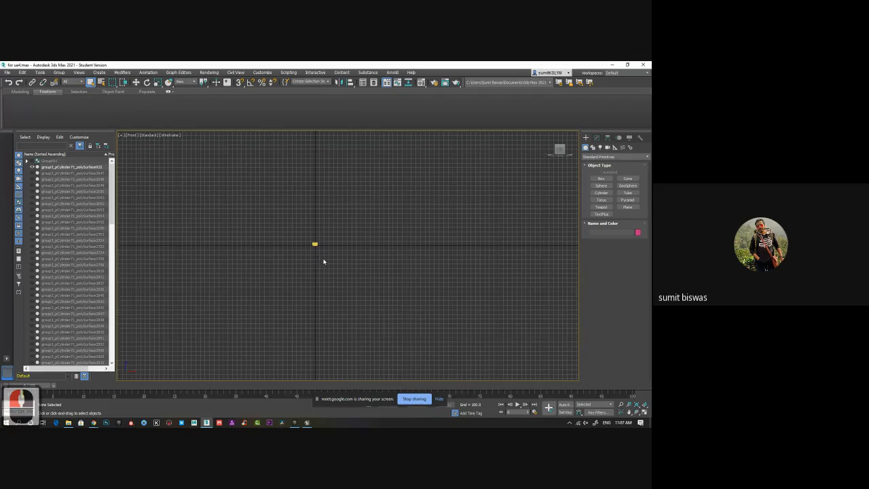
{"action": "key", "text": "p"}
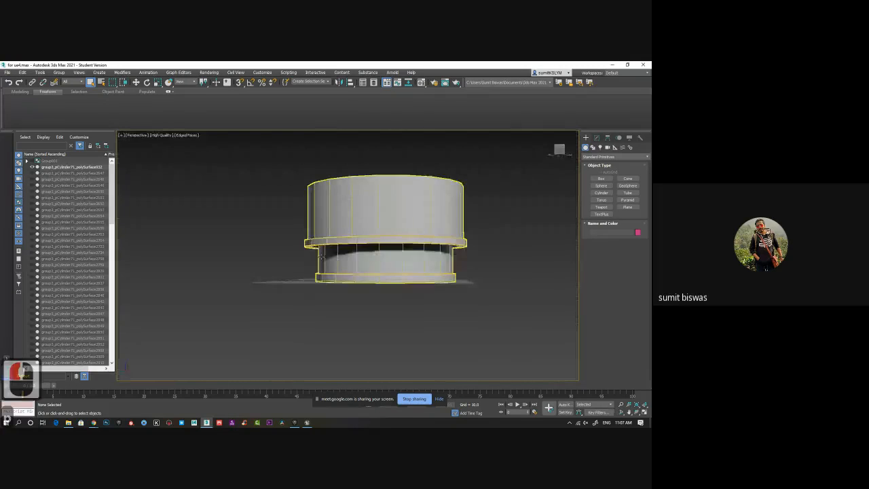
{"action": "middle_click_drag", "start_coordinate": [330, 265], "coordinate": [315, 256], "text": "alt"}
{"action": "scroll", "coordinate": [349, 243], "scroll_direction": "down", "scroll_amount": 4}
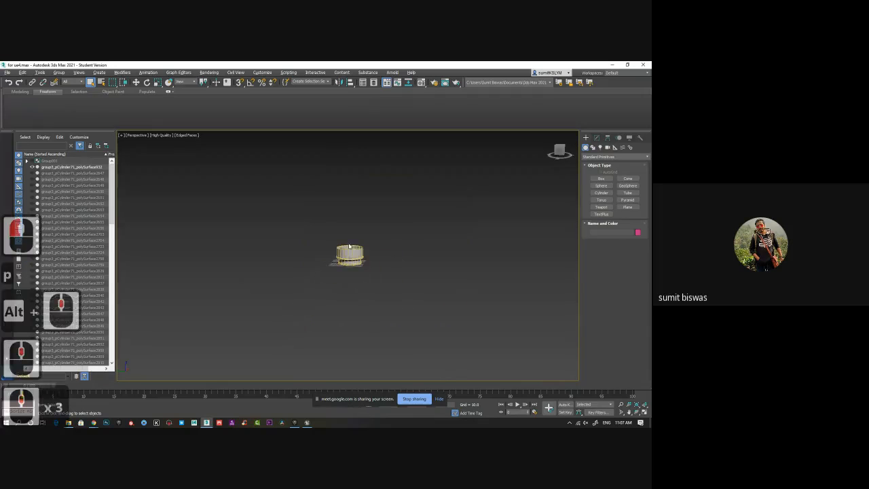
Unhide all objects in the scene
{"action": "right_click", "coordinate": [397, 250]}
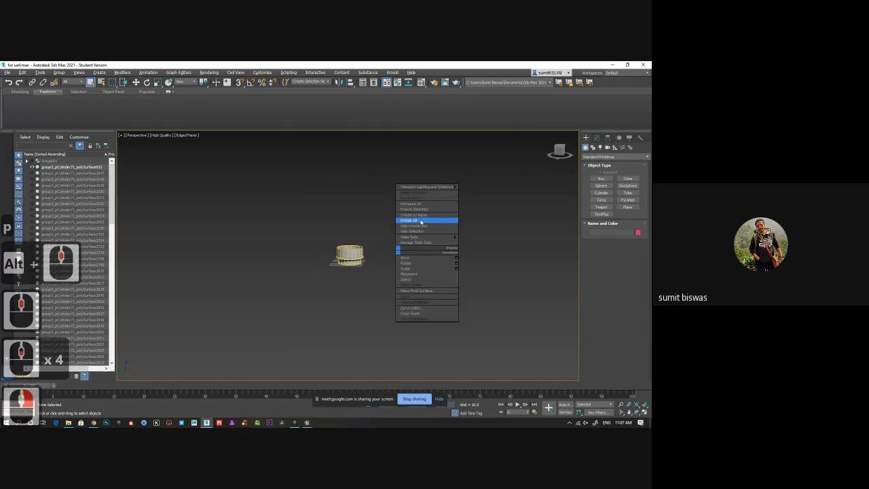
{"action": "left_click", "coordinate": [423, 221]}
{"action": "middle_click_drag", "start_coordinate": [318, 182], "coordinate": [376, 310], "text": "alt"}
{"action": "scroll", "coordinate": [372, 273], "scroll_direction": "down", "scroll_amount": 3}
{"action": "scroll", "coordinate": [382, 279], "scroll_direction": "up", "scroll_amount": 3}
{"action": "scroll", "coordinate": [376, 310], "scroll_direction": "up", "scroll_amount": 2}
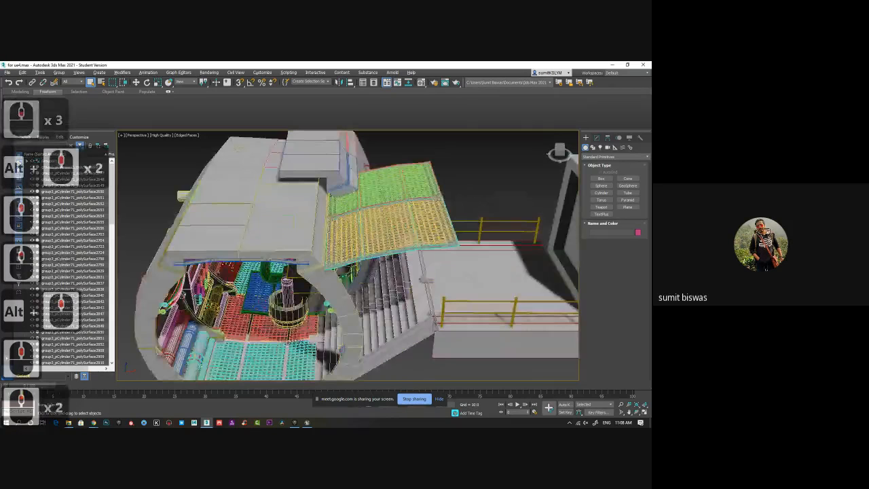
Hide the selected structure group and select the remaining tunnel structure with its stairs and platform
{"action": "middle_click_drag", "start_coordinate": [326, 330], "coordinate": [314, 235], "text": "alt"}
{"action": "scroll", "coordinate": [300, 294], "scroll_direction": "up", "scroll_amount": 2}
{"action": "left_click", "coordinate": [296, 236]}
{"action": "scroll", "coordinate": [326, 267], "scroll_direction": "down", "scroll_amount": 2}
{"action": "right_click", "coordinate": [313, 234]}
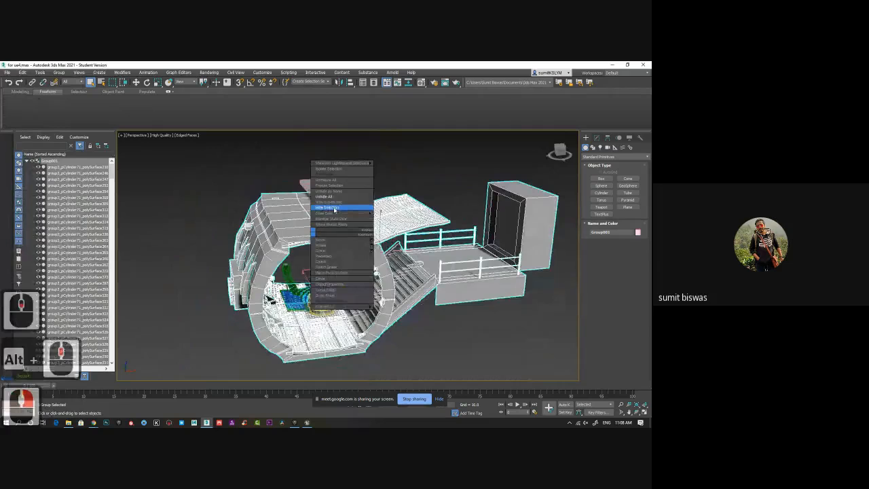
{"action": "left_click", "coordinate": [333, 208]}
{"action": "left_click", "coordinate": [370, 172]}
{"action": "middle_click_drag", "start_coordinate": [360, 309], "coordinate": [356, 264], "text": "alt"}
{"action": "left_click", "coordinate": [398, 299]}
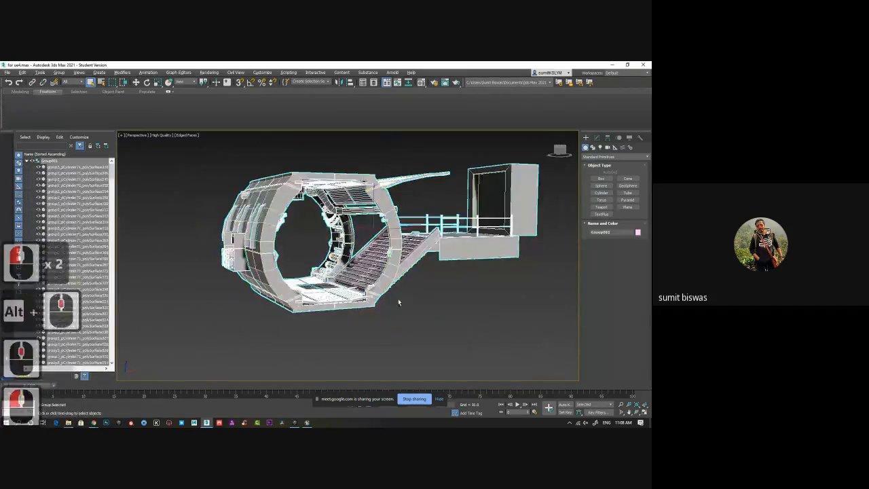
Ungroup the selected tunnel and platform structure into separate objects and clear the selection
{"action": "middle_click_drag", "start_coordinate": [398, 298], "coordinate": [361, 311], "text": "alt"}
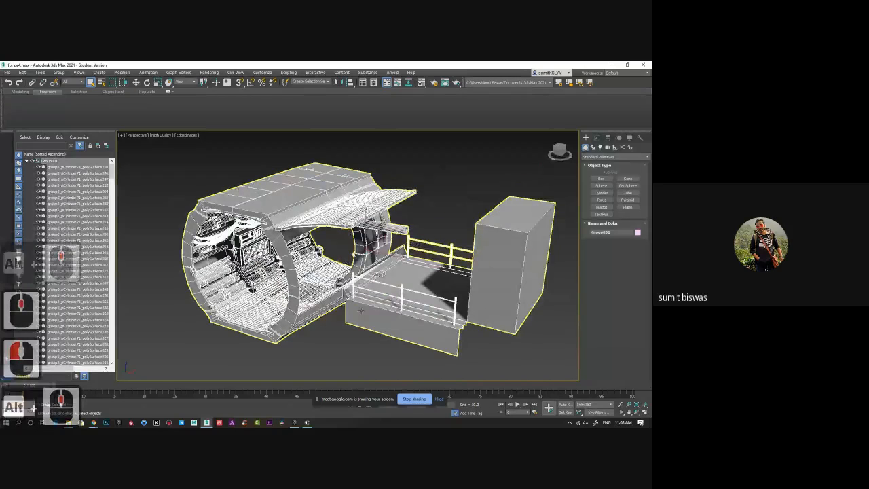
{"action": "middle_click_drag", "start_coordinate": [246, 272], "coordinate": [458, 244], "text": "alt"}
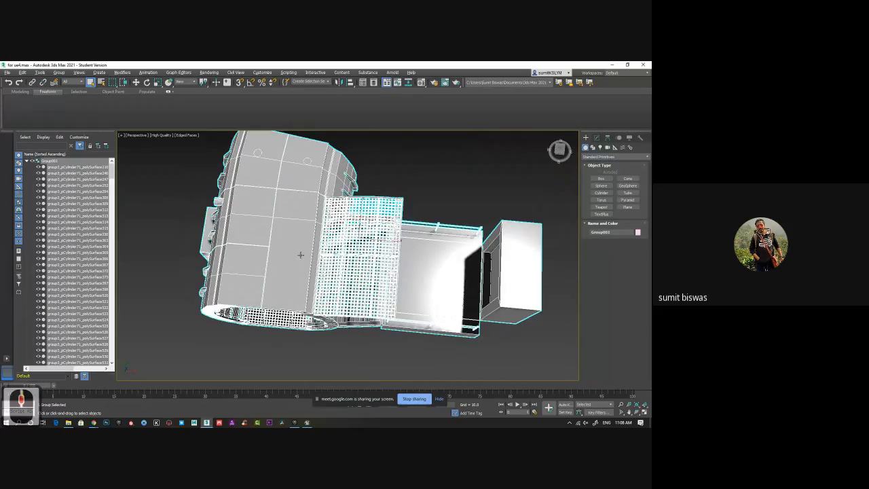
{"action": "middle_click_drag", "start_coordinate": [300, 254], "coordinate": [424, 194], "text": "alt"}
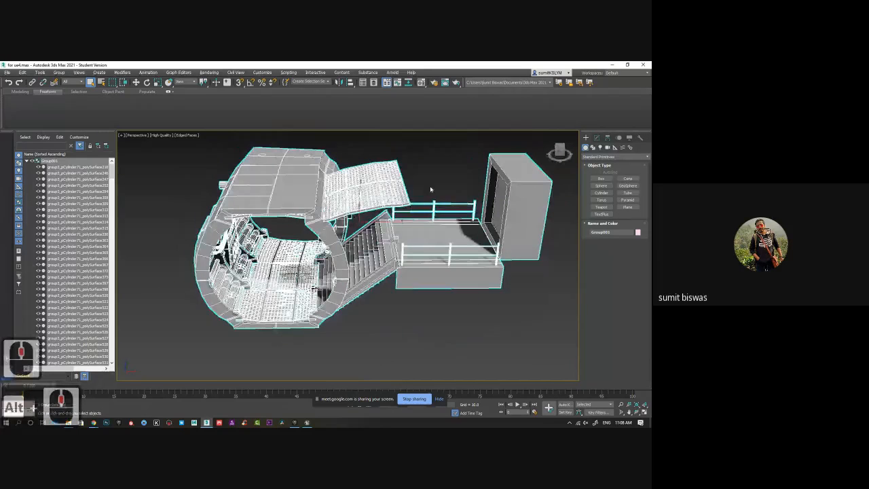
{"action": "left_click", "coordinate": [597, 138]}
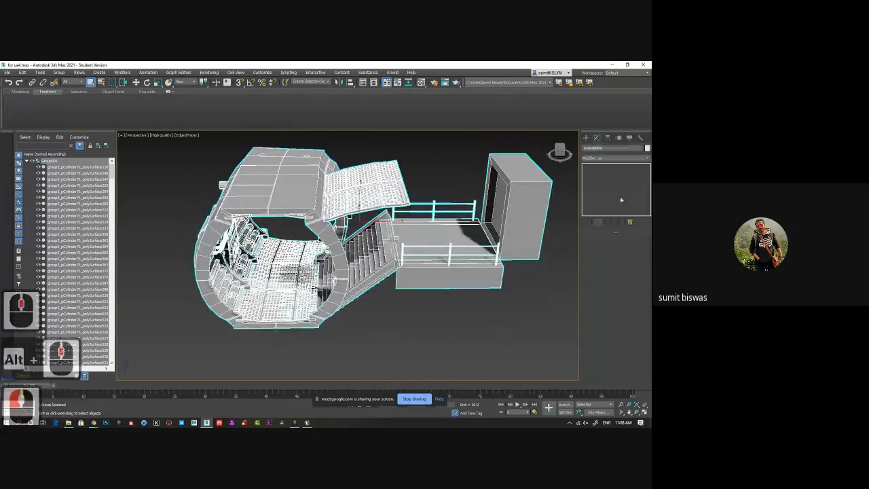
{"action": "left_click", "coordinate": [59, 72]}
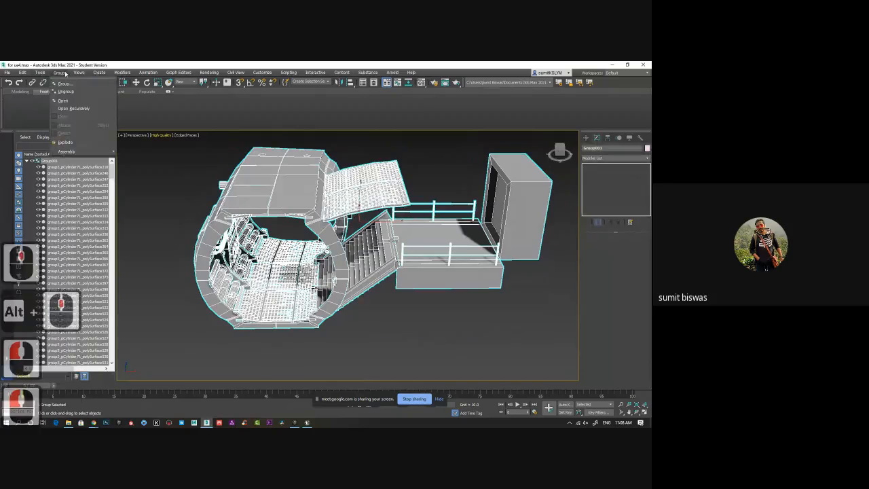
{"action": "left_click", "coordinate": [68, 87]}
{"action": "left_click", "coordinate": [165, 175]}
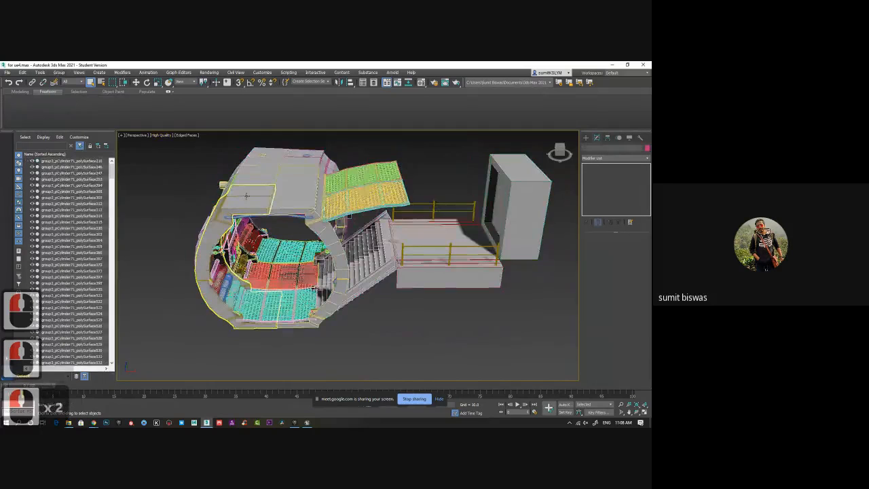
Delete the front ring and roof shell pieces that cover the open end of the tunnel
{"action": "left_click", "coordinate": [244, 194]}
{"action": "middle_click_drag", "start_coordinate": [245, 204], "coordinate": [245, 269], "text": "alt"}
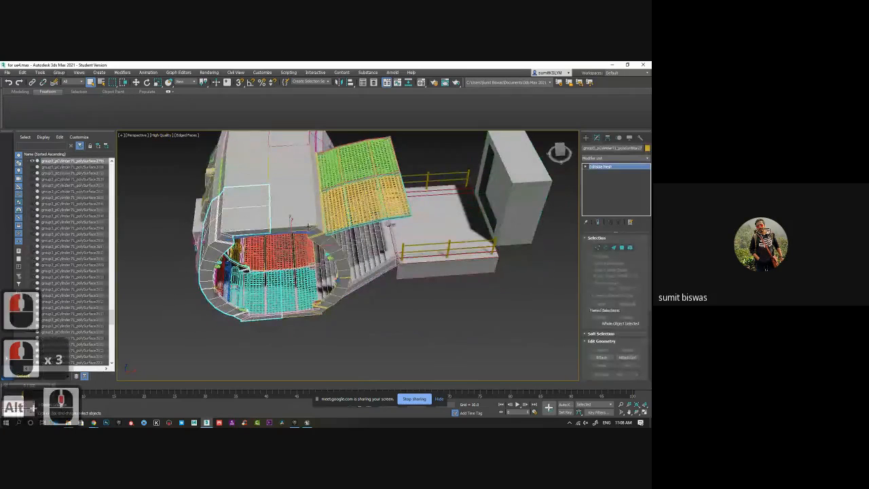
{"action": "key", "text": "Delete"}
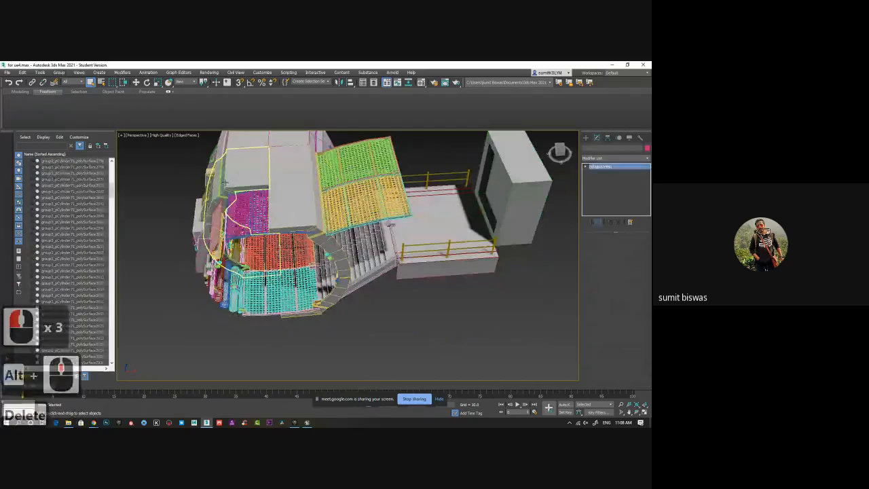
{"action": "key", "text": "Delete"}
Delete the green and yellow grating panels of the side canopy together with their supporting frames
{"action": "middle_click_drag", "start_coordinate": [268, 235], "coordinate": [340, 217], "text": "alt"}
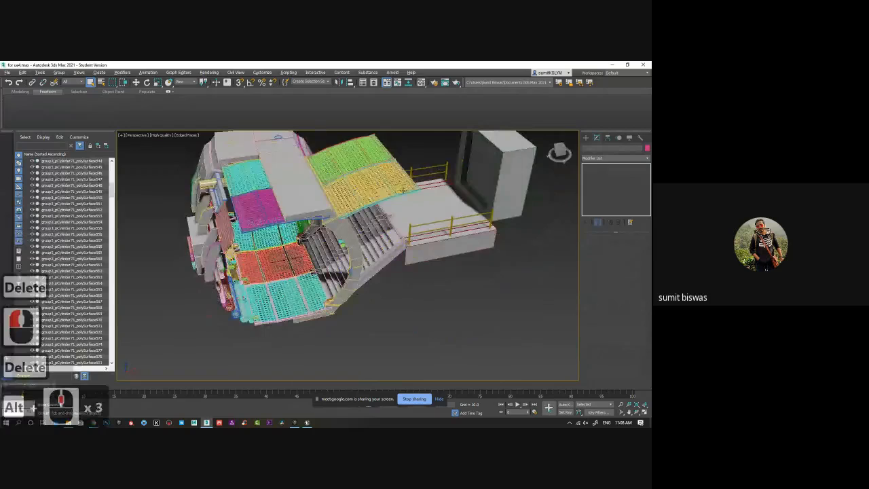
{"action": "left_click", "coordinate": [403, 187]}
{"action": "key", "text": "Delete"}
{"action": "left_click", "coordinate": [374, 154]}
{"action": "key", "text": "Delete"}
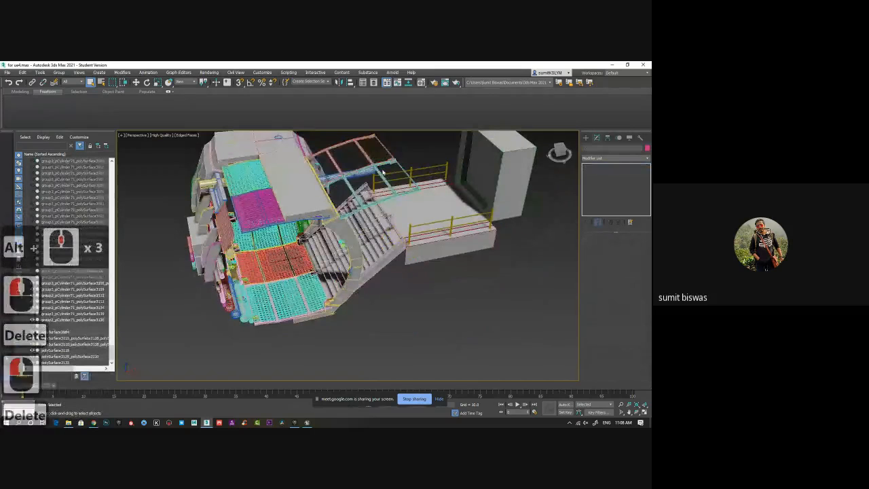
{"action": "left_click", "coordinate": [394, 171]}
{"action": "key", "text": "Delete"}
{"action": "key", "text": "Delete"}
{"action": "left_click", "coordinate": [401, 196]}
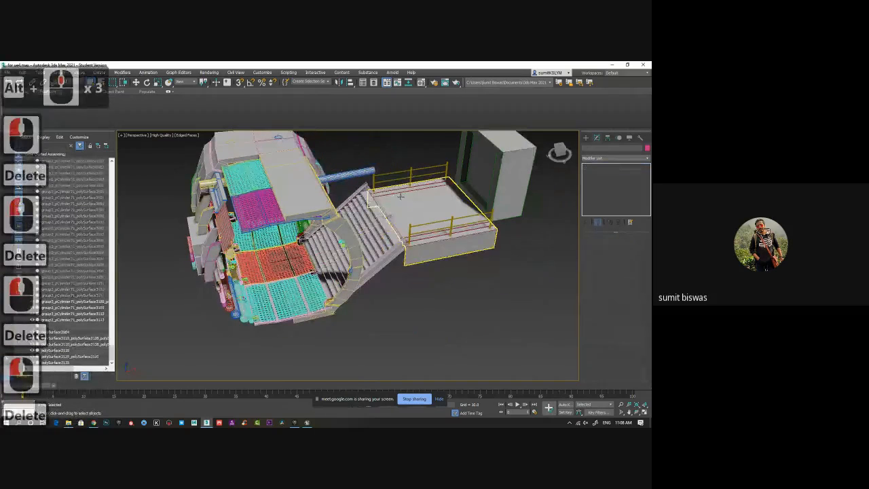
Delete the pipes, cables and small fittings at the near end of the tunnel's inner wall
{"action": "middle_click_drag", "start_coordinate": [398, 208], "coordinate": [340, 239], "text": "alt"}
{"action": "scroll", "coordinate": [381, 260], "scroll_direction": "up", "scroll_amount": 2}
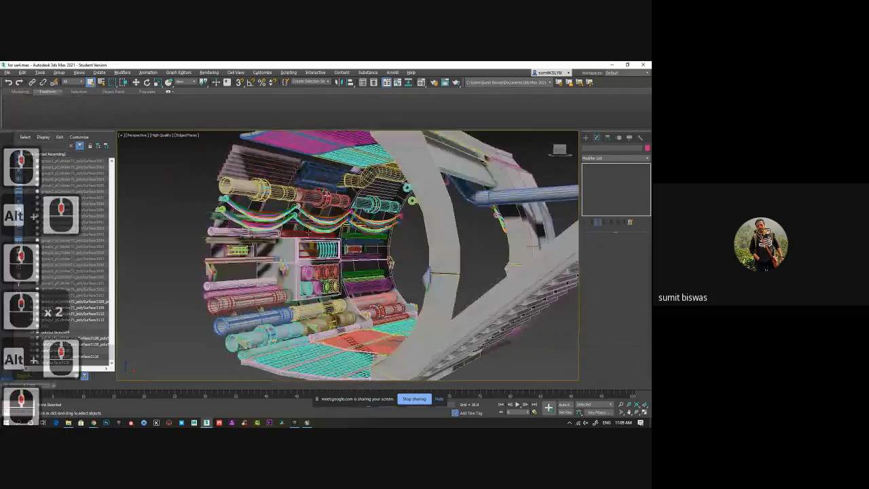
{"action": "left_click", "coordinate": [237, 349]}
{"action": "key", "text": "Delete"}
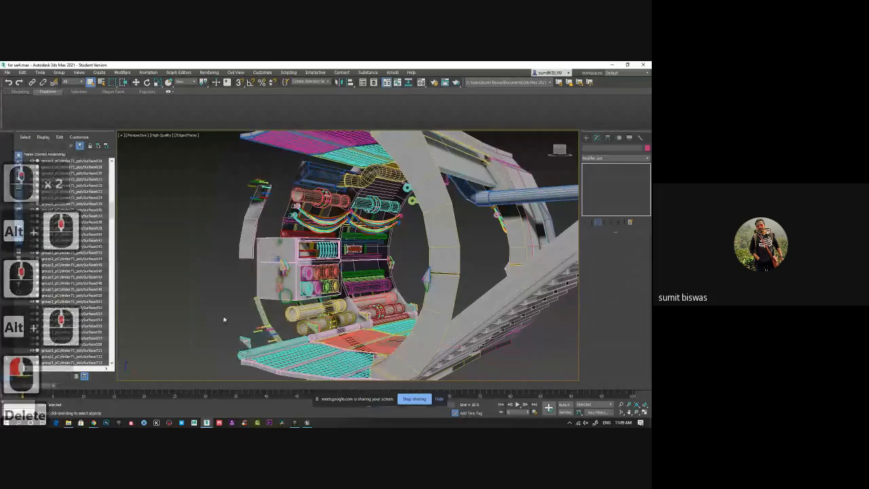
{"action": "left_click", "coordinate": [246, 355]}
{"action": "key", "text": "Delete"}
Delete the wall cabinet, its surrounding ring segments and contents, and the striped coil behind it
{"action": "left_click", "coordinate": [277, 337]}
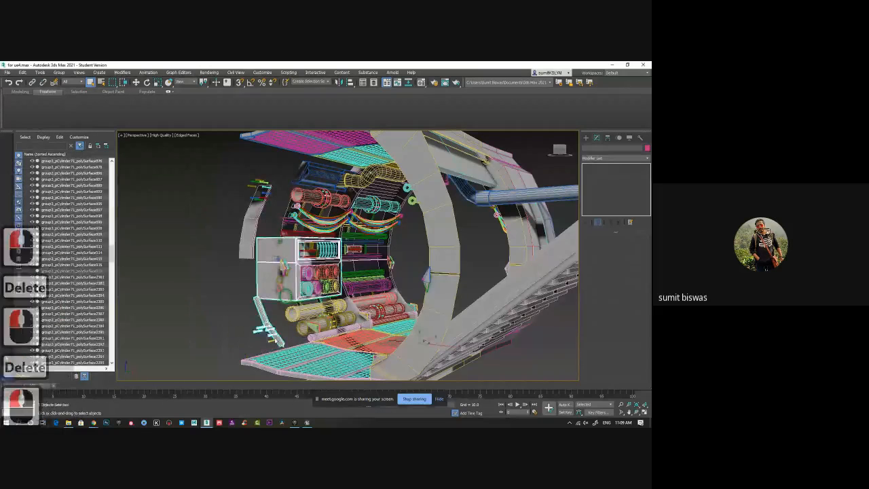
{"action": "key", "text": "Delete"}
{"action": "left_click_drag", "start_coordinate": [214, 202], "coordinate": [308, 320]}
{"action": "key", "text": "Delete"}
{"action": "left_click_drag", "start_coordinate": [244, 174], "coordinate": [318, 267]}
{"action": "key", "text": "Delete"}
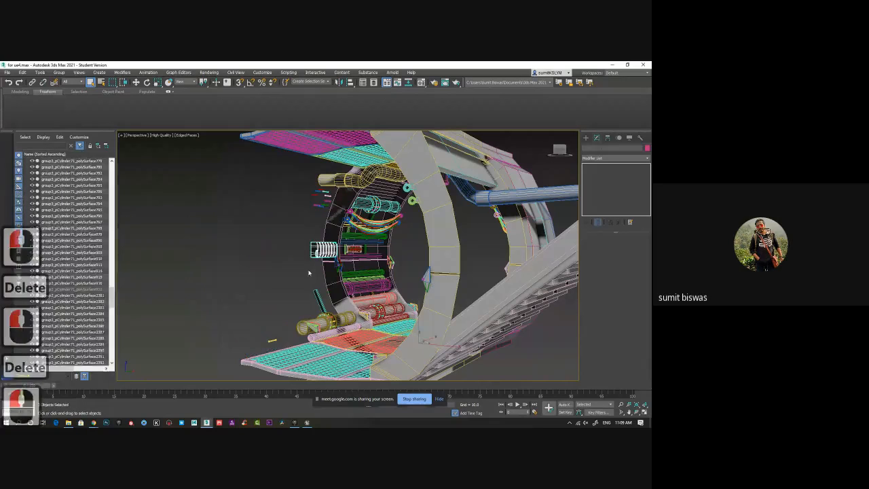
{"action": "key", "text": "Delete"}
Delete the stray yellow piece, the olive pipe and the thin curved strip beside the tunnel floor
{"action": "left_click_drag", "start_coordinate": [253, 324], "coordinate": [275, 345]}
{"action": "key", "text": "Delete"}
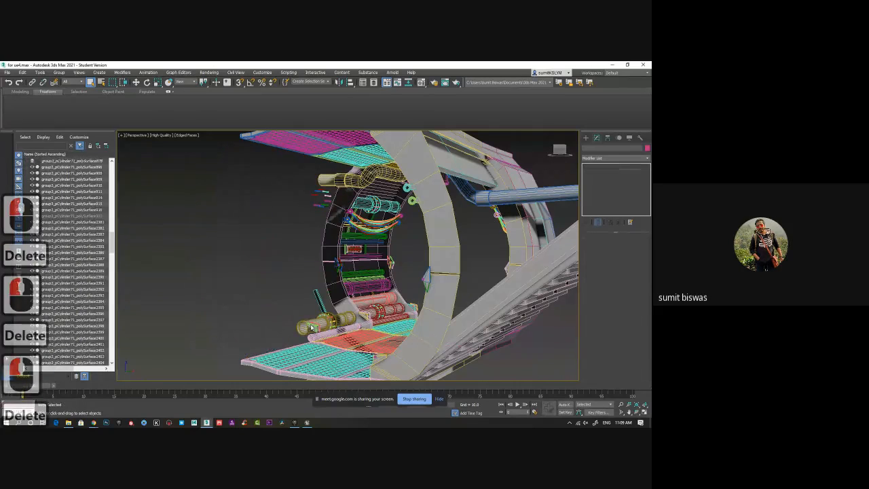
{"action": "left_click", "coordinate": [312, 326]}
{"action": "key", "text": "Delete"}
{"action": "left_click", "coordinate": [322, 306]}
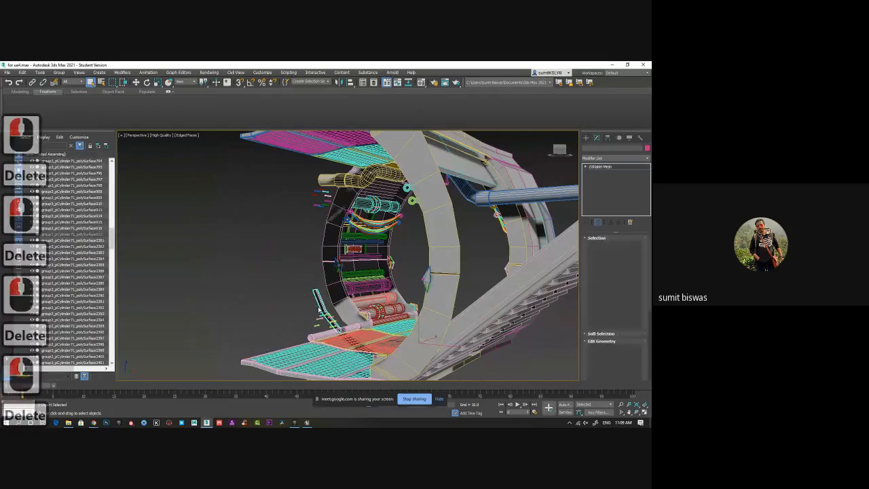
{"action": "key", "text": "Delete"}
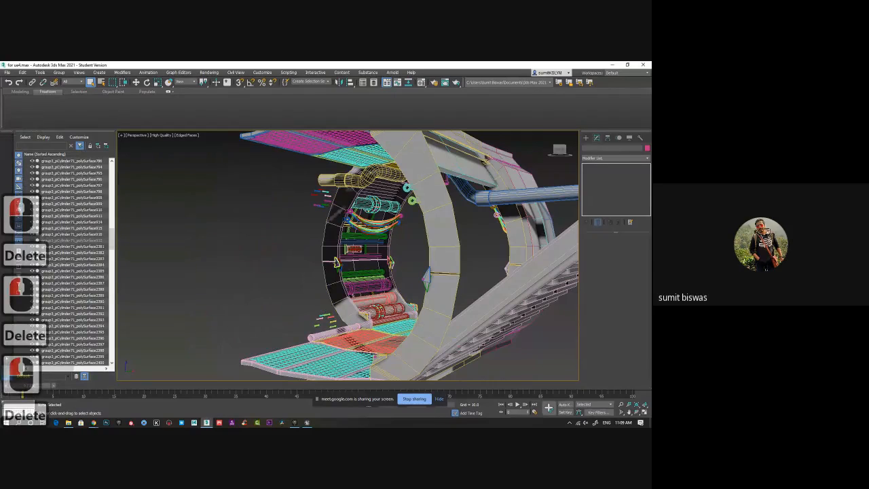
Delete the small fitting on the near ring, the loose bolts floating beside it and the yellow pipe at the ring's top
{"action": "left_click", "coordinate": [335, 261]}
{"action": "key", "text": "Delete"}
{"action": "left_click", "coordinate": [319, 205]}
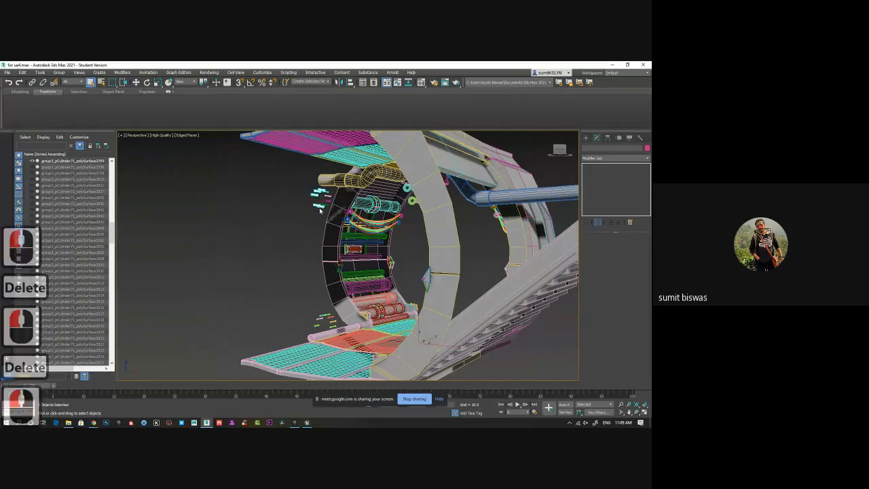
{"action": "key", "text": "Delete"}
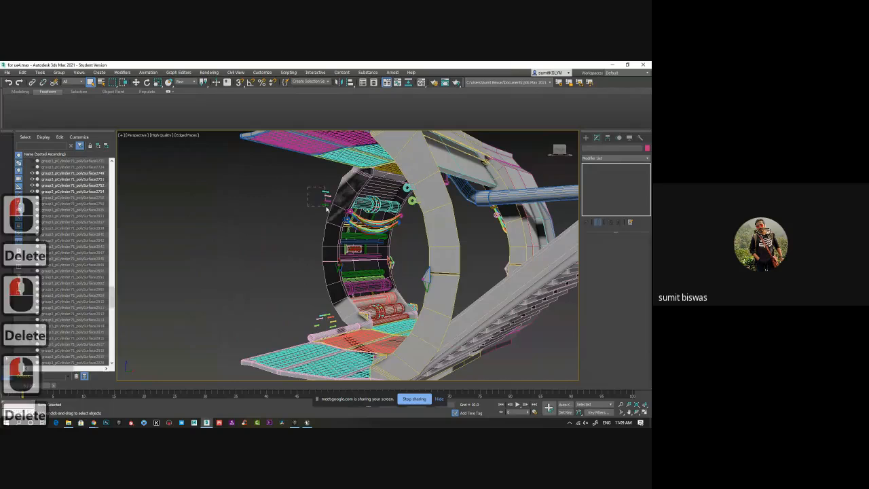
Delete the purple and cyan overhead grating panels together with their supporting frames
{"action": "left_click", "coordinate": [316, 140]}
{"action": "key", "text": "Delete"}
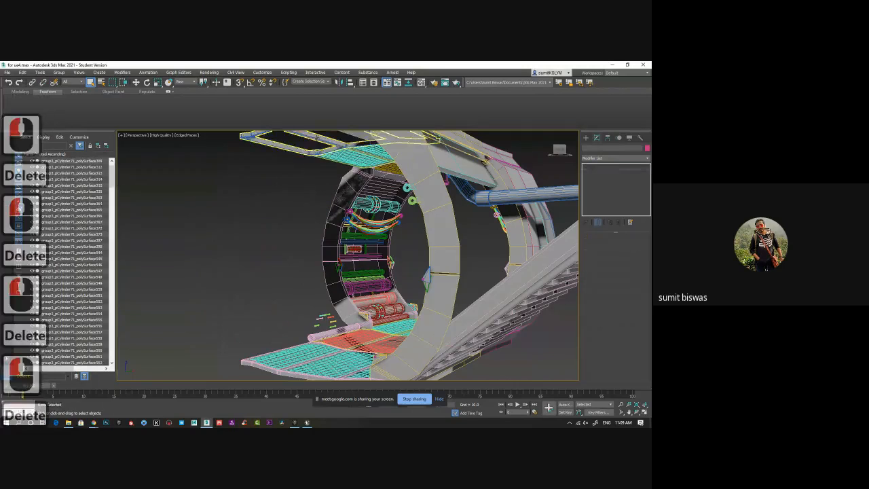
{"action": "left_click", "coordinate": [316, 138]}
{"action": "key", "text": "Delete"}
{"action": "left_click", "coordinate": [336, 164]}
{"action": "key", "text": "Delete"}
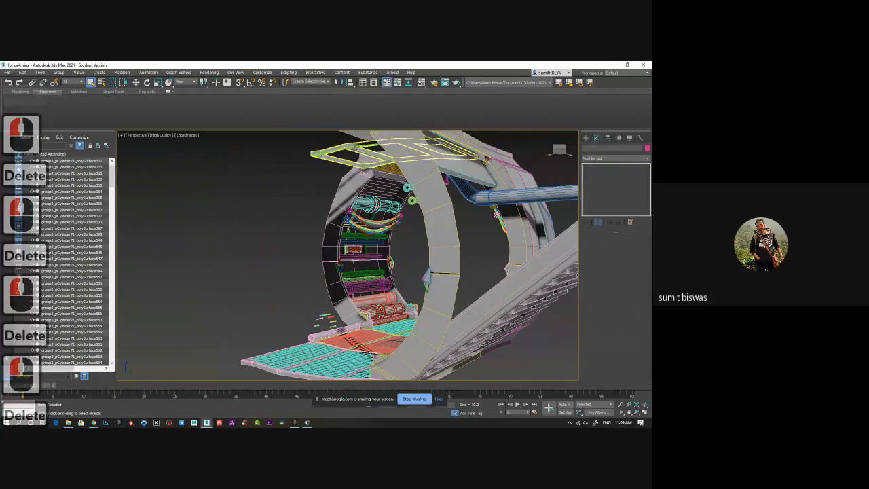
{"action": "left_click", "coordinate": [335, 165]}
{"action": "key", "text": "Delete"}
Delete the round hub at the top of the ring and the yellow grating behind it
{"action": "middle_click_drag", "start_coordinate": [262, 190], "coordinate": [303, 212]}
{"action": "scroll", "coordinate": [264, 222], "scroll_direction": "down", "scroll_amount": 4}
{"action": "scroll", "coordinate": [303, 212], "scroll_direction": "up", "scroll_amount": 2}
{"action": "left_click", "coordinate": [334, 231]}
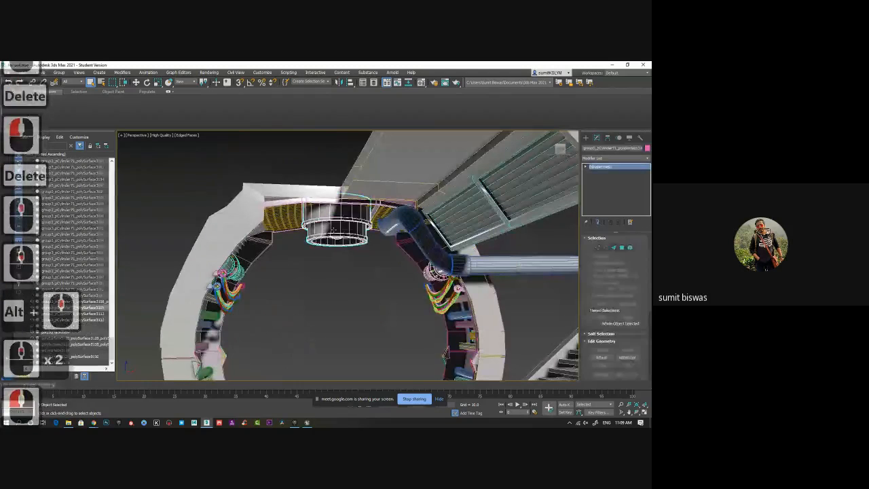
{"action": "key", "text": "Delete"}
{"action": "left_click", "coordinate": [309, 218]}
{"action": "key", "text": "Delete"}
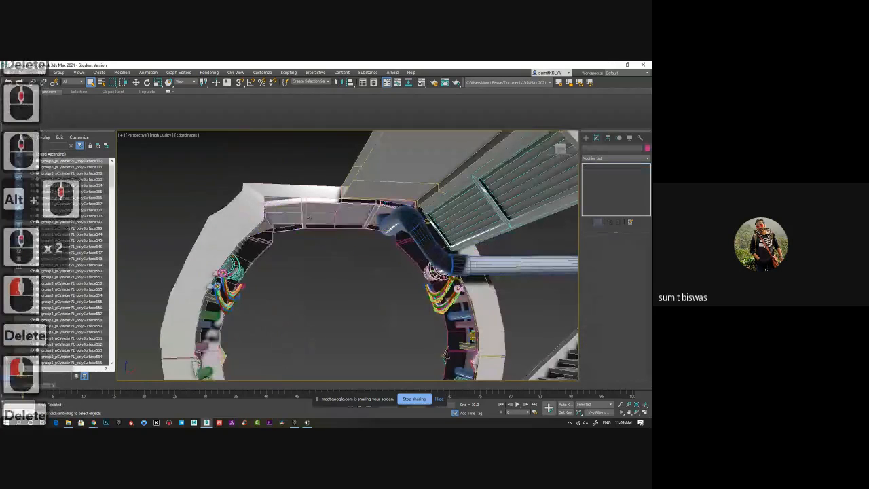
Delete the red and front cyan floor grating panels with their frame, and the loose bolts floating beside them
{"action": "scroll", "coordinate": [312, 257], "scroll_direction": "up", "scroll_amount": 1}
{"action": "scroll", "coordinate": [312, 257], "scroll_direction": "down", "scroll_amount": 2}
{"action": "middle_click_drag", "start_coordinate": [334, 275], "coordinate": [260, 238], "text": "alt"}
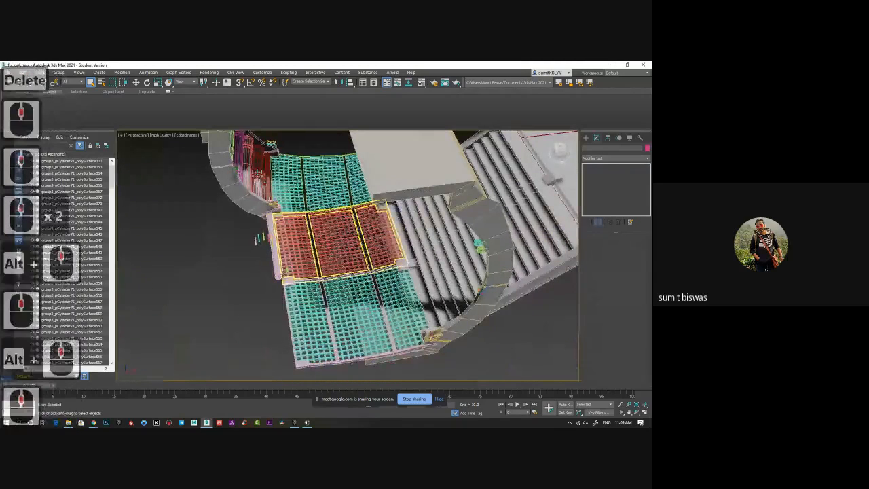
{"action": "left_click", "coordinate": [277, 263]}
{"action": "key", "text": "Delete"}
{"action": "left_click", "coordinate": [287, 269]}
{"action": "key", "text": "Delete"}
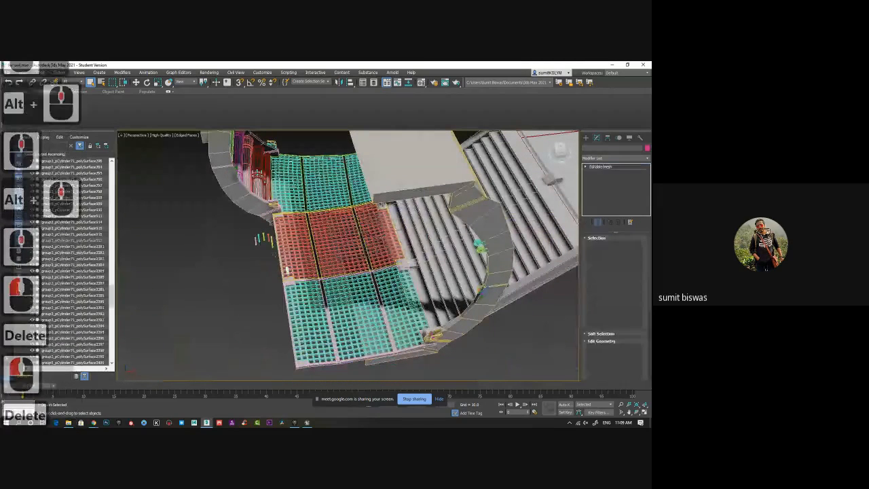
{"action": "left_click_drag", "start_coordinate": [270, 273], "coordinate": [322, 304]}
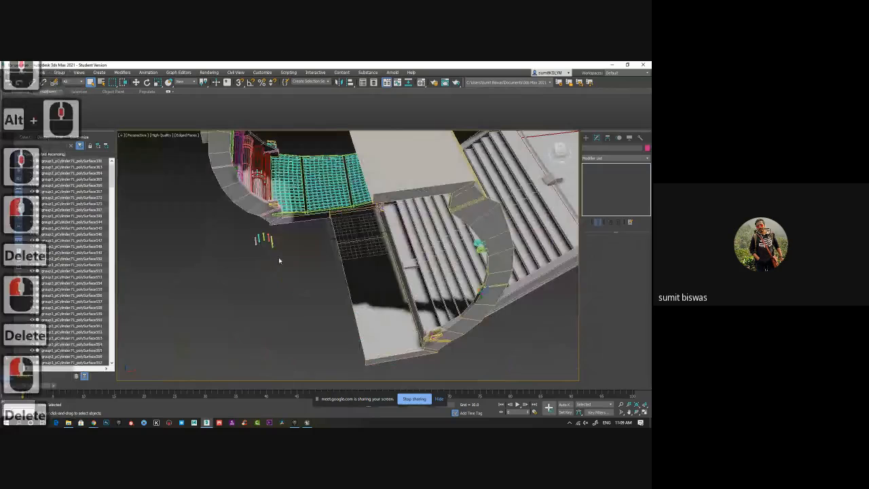
{"action": "left_click", "coordinate": [268, 242]}
{"action": "key", "text": "Delete"}
Select the portal frame in front of the stairs and examine the small fittings on its lower corner
{"action": "middle_click_drag", "start_coordinate": [256, 295], "coordinate": [276, 342], "text": "alt"}
{"action": "left_click_drag", "start_coordinate": [403, 347], "coordinate": [322, 316]}
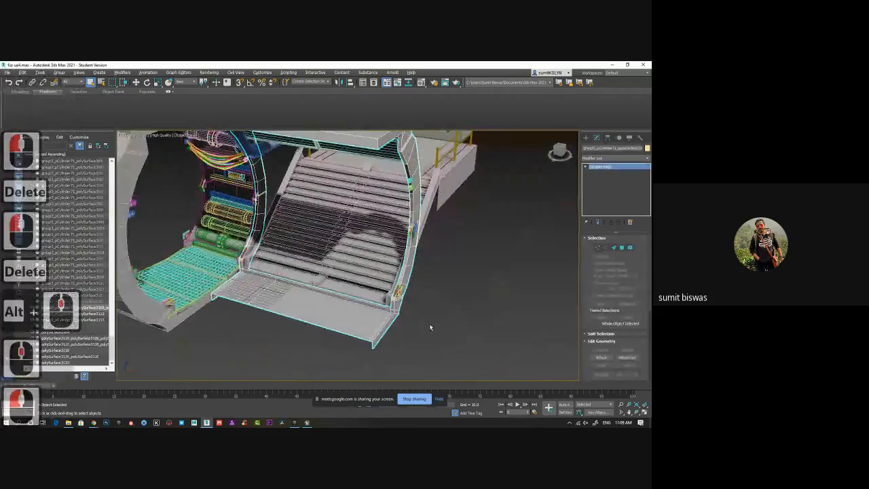
{"action": "middle_click_drag", "start_coordinate": [430, 327], "coordinate": [416, 293], "text": "alt"}
{"action": "scroll", "coordinate": [369, 301], "scroll_direction": "up", "scroll_amount": 2}
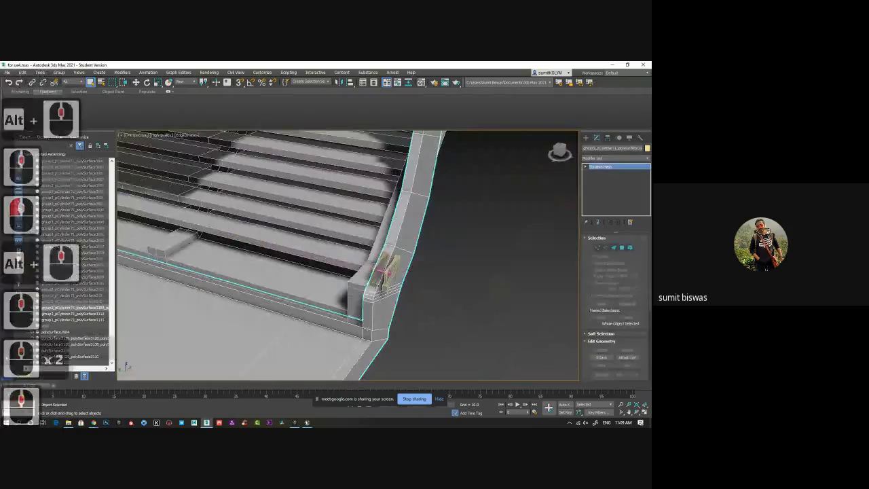
{"action": "scroll", "coordinate": [375, 282], "scroll_direction": "down", "scroll_amount": 1}
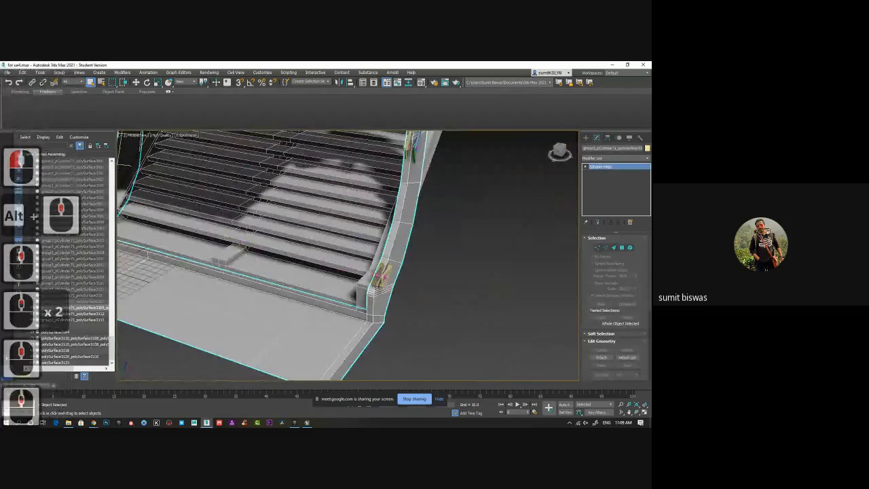
{"action": "middle_click_drag", "start_coordinate": [377, 288], "coordinate": [418, 286], "text": "alt"}
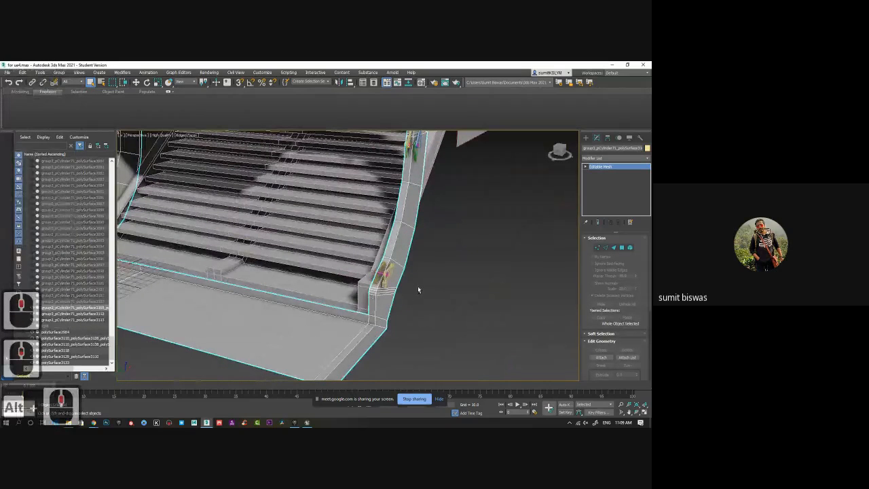
Switch to Unreal Editor, examine the tunnel's open end ring and lower corner, and return to 3ds Max
{"action": "left_click", "coordinate": [307, 423]}
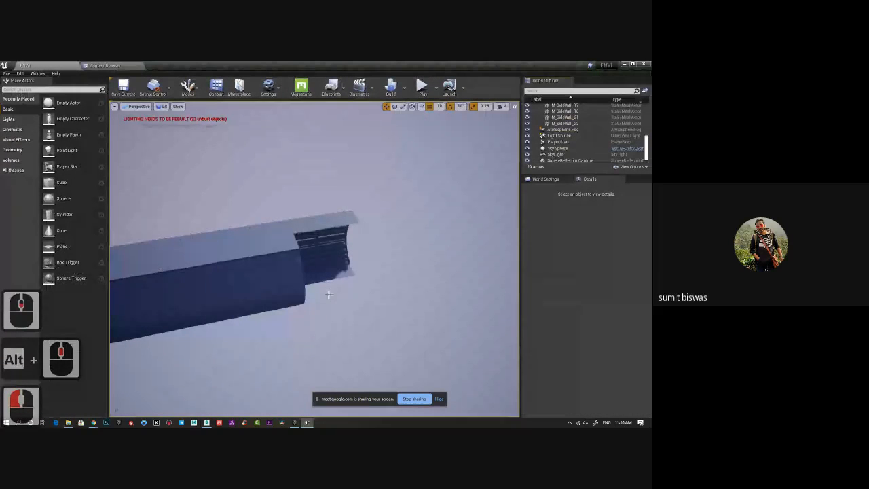
{"action": "middle_click_drag", "start_coordinate": [329, 294], "coordinate": [251, 301], "text": "alt"}
{"action": "left_click_drag", "start_coordinate": [251, 301], "coordinate": [272, 309], "text": "alt"}
{"action": "right_click_drag", "start_coordinate": [272, 309], "coordinate": [608, 407], "text": "alt"}
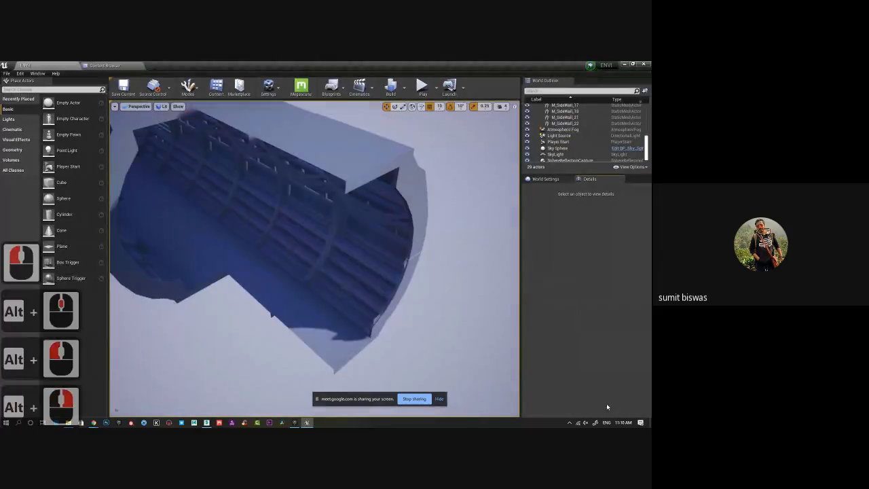
{"action": "middle_click_drag", "start_coordinate": [364, 353], "coordinate": [410, 329], "text": "alt"}
{"action": "scroll", "coordinate": [423, 323], "scroll_direction": "up", "scroll_amount": 1}
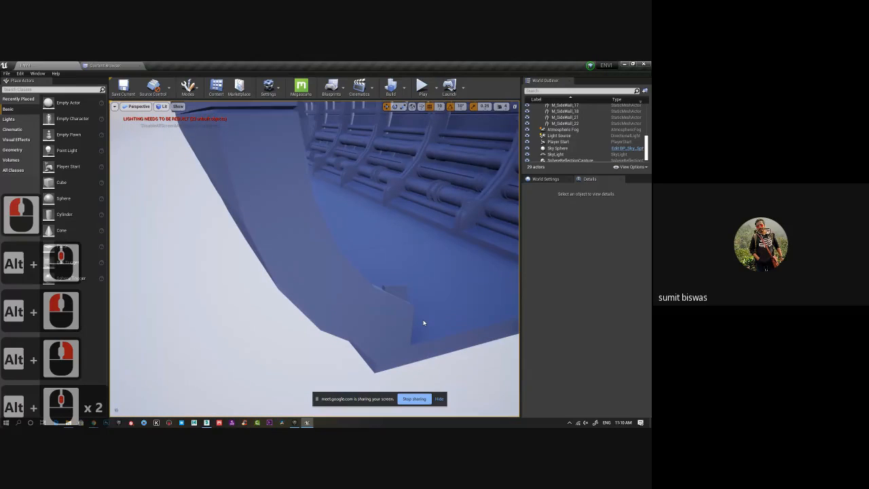
{"action": "left_click_drag", "start_coordinate": [424, 323], "coordinate": [403, 302], "text": "alt"}
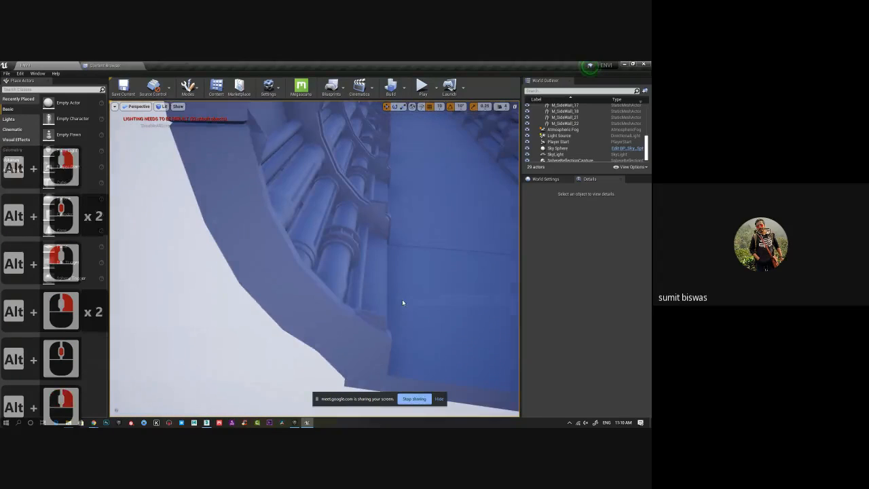
{"action": "key", "text": "alt+Tab"}
Delete the small plate on the portal frame's lower corner and the bracket pieces midway up its side
{"action": "middle_click_drag", "start_coordinate": [421, 286], "coordinate": [408, 292], "text": "alt"}
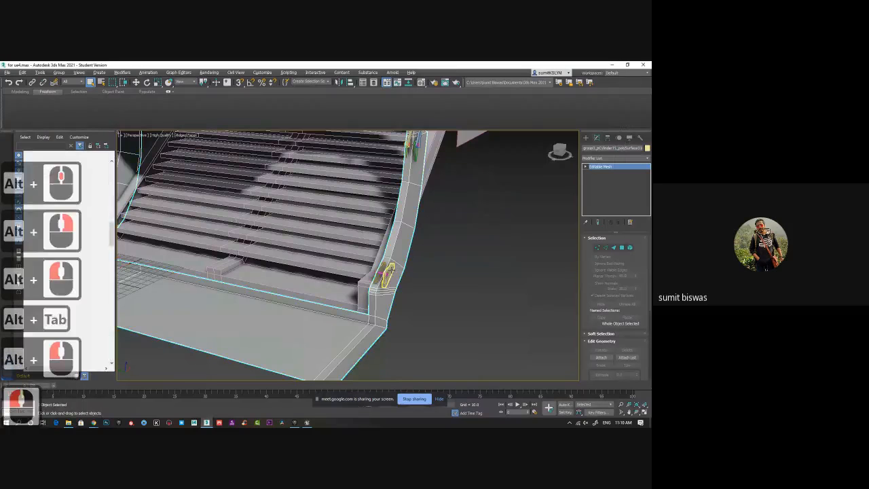
{"action": "left_click", "coordinate": [391, 270]}
{"action": "key", "text": "Delete"}
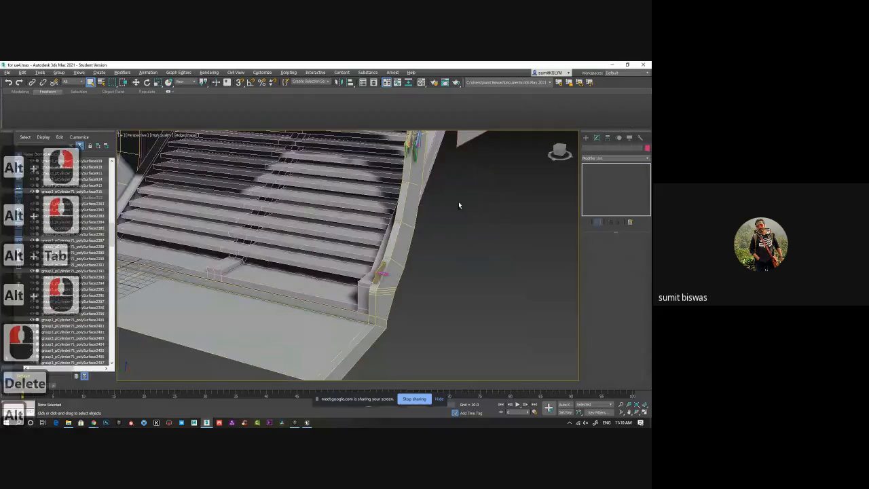
{"action": "middle_click_drag", "start_coordinate": [458, 203], "coordinate": [456, 261], "text": "alt"}
{"action": "scroll", "coordinate": [364, 311], "scroll_direction": "up", "scroll_amount": 2}
{"action": "left_click", "coordinate": [365, 314]}
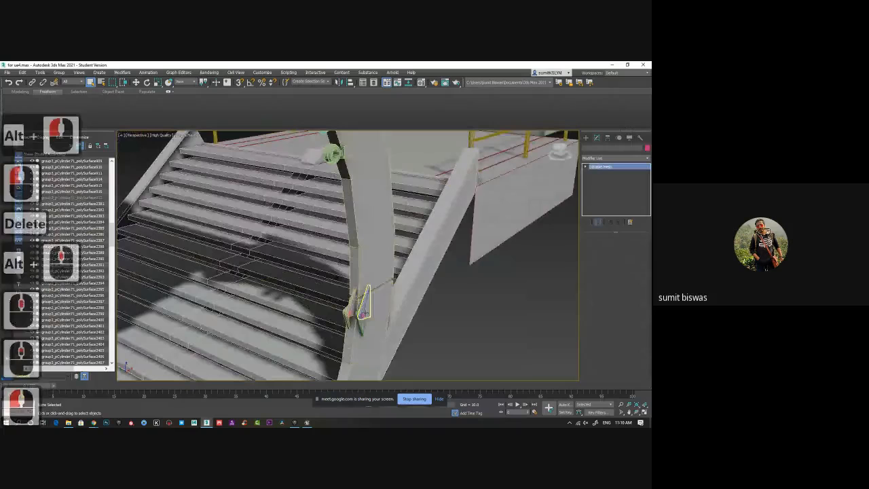
{"action": "key", "text": "Delete"}
{"action": "left_click", "coordinate": [362, 316]}
{"action": "key", "text": "Delete"}
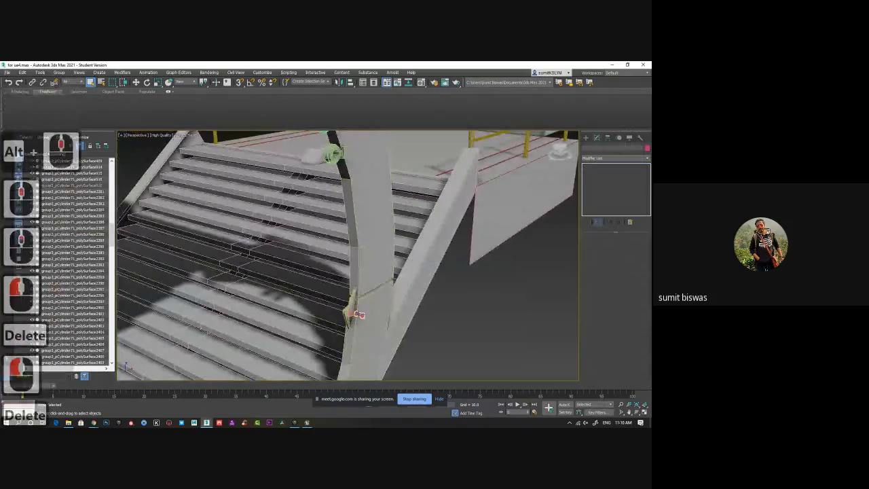
{"action": "left_click", "coordinate": [359, 314]}
{"action": "key", "text": "Delete"}
Delete the two round fittings on the upper side of the portal frame
{"action": "middle_click_drag", "start_coordinate": [441, 326], "coordinate": [473, 324], "text": "alt"}
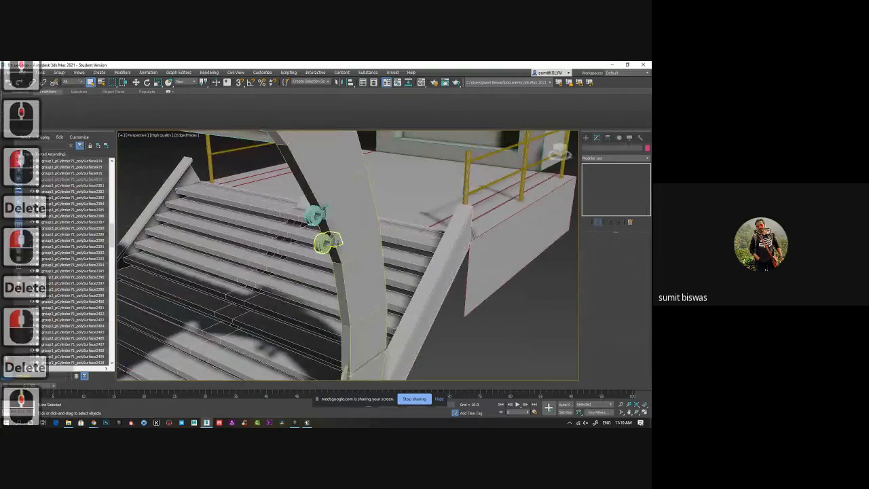
{"action": "key", "text": "Delete"}
{"action": "left_click", "coordinate": [324, 212]}
{"action": "key", "text": "Delete"}
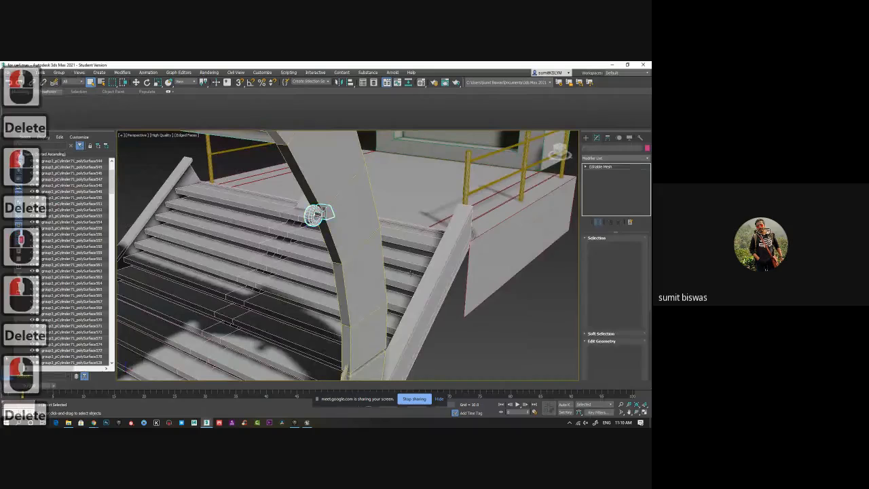
Check the side of the tunnel's end ring in Unreal Editor and return to 3ds Max
{"action": "key", "text": "alt+Tab"}
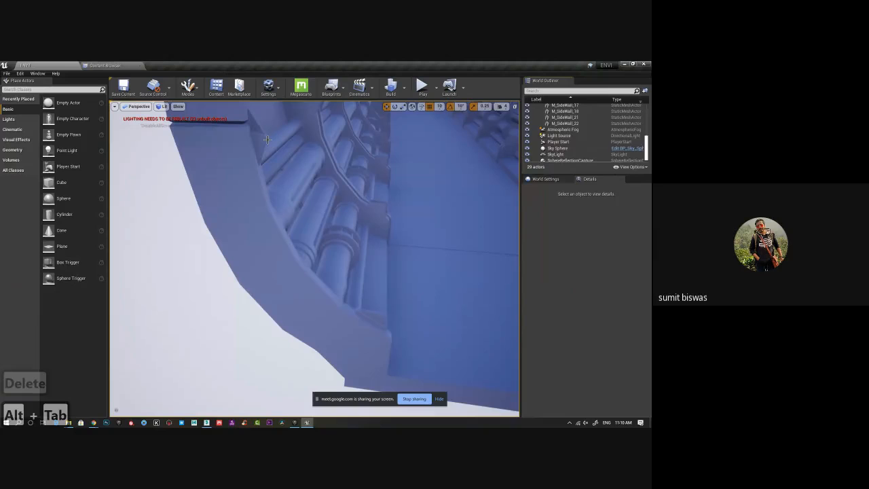
{"action": "middle_click_drag", "start_coordinate": [267, 139], "coordinate": [273, 121], "text": "alt"}
{"action": "key", "text": "alt+Tab"}
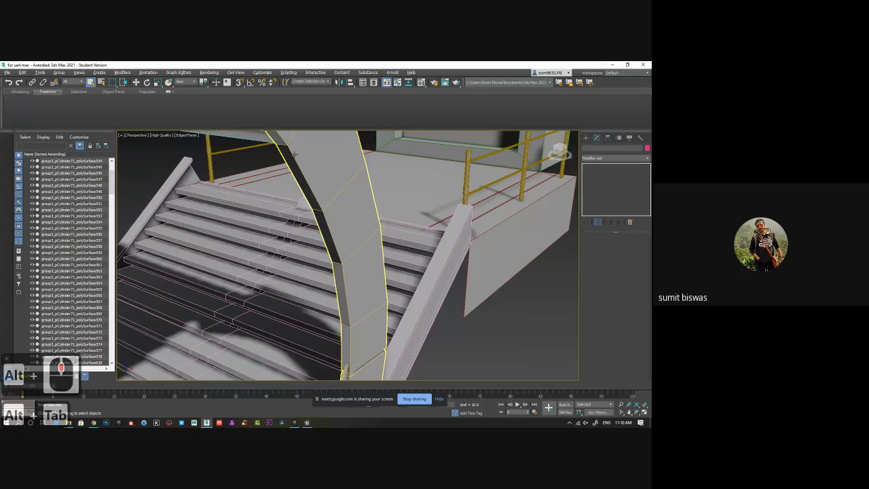
Undo the last deletions of the fittings on the portal frame
{"action": "key", "text": "ctrl+z"}
{"action": "key", "text": "ctrl+z"}
{"action": "key", "text": "ctrl+z"}
Select the bent blue pipe beneath the canopy and convert it to an Editable Poly
{"action": "middle_click_drag", "start_coordinate": [467, 331], "coordinate": [396, 275]}
{"action": "scroll", "coordinate": [476, 327], "scroll_direction": "down", "scroll_amount": 3}
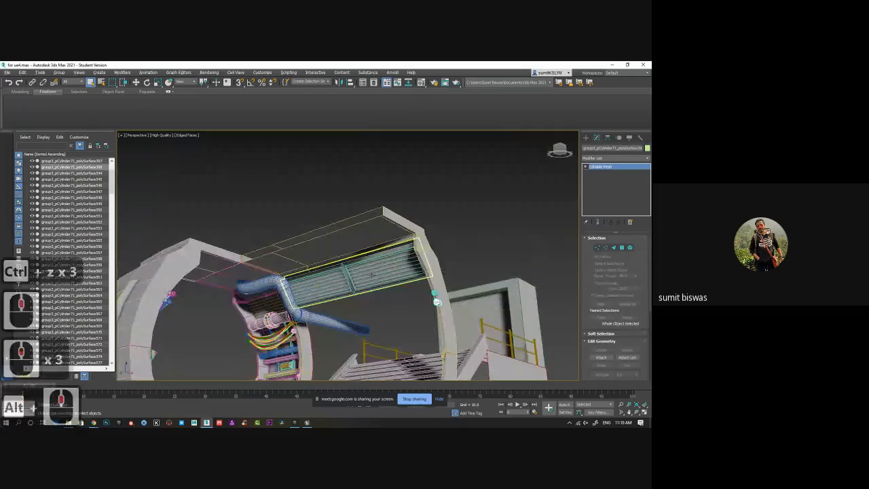
{"action": "middle_click_drag", "start_coordinate": [293, 315], "coordinate": [325, 252], "text": "alt"}
{"action": "left_click", "coordinate": [322, 241]}
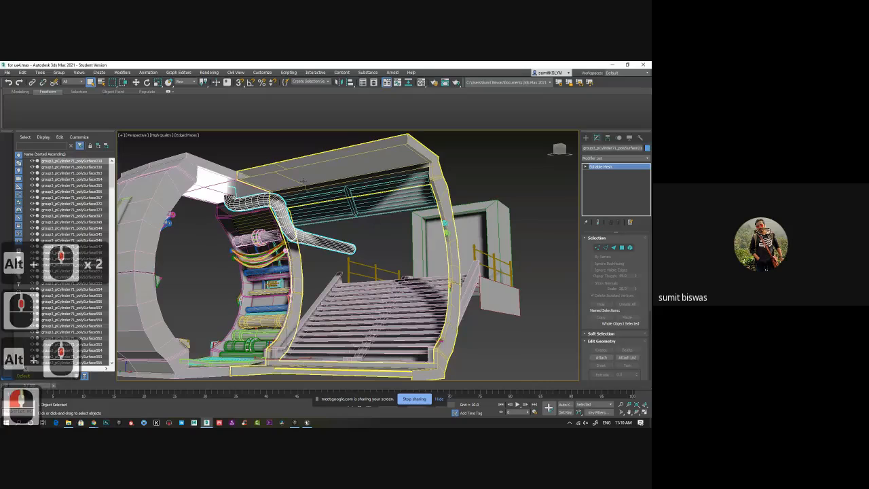
{"action": "middle_click_drag", "start_coordinate": [327, 312], "coordinate": [345, 332], "text": "alt"}
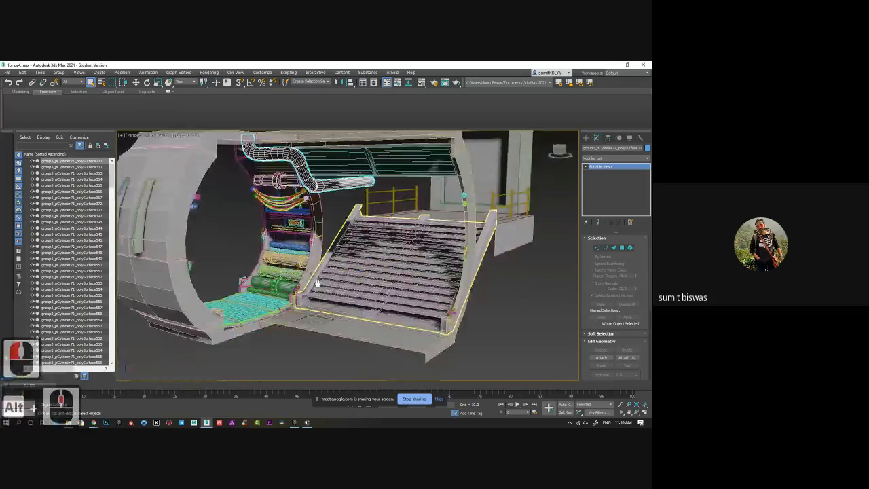
{"action": "middle_click_drag", "start_coordinate": [326, 292], "coordinate": [318, 272]}
{"action": "middle_click_drag", "start_coordinate": [397, 319], "coordinate": [460, 299], "text": "alt"}
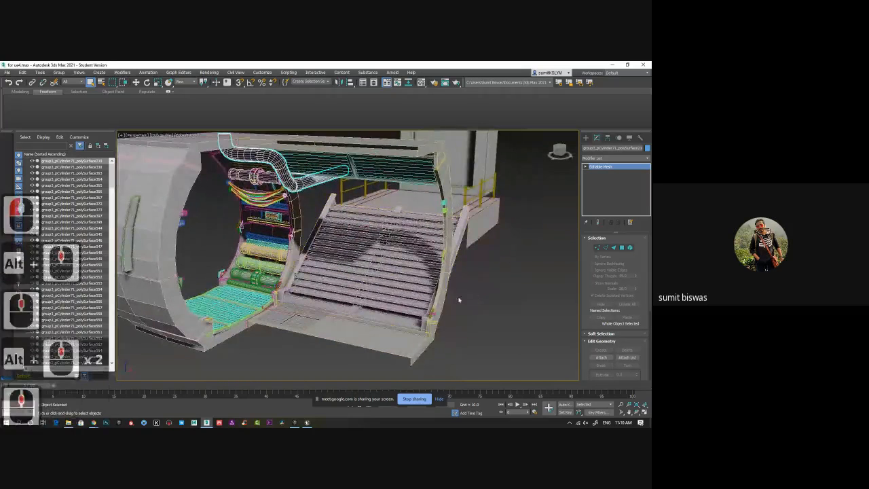
{"action": "right_click", "coordinate": [618, 182]}
{"action": "left_click", "coordinate": [608, 238]}
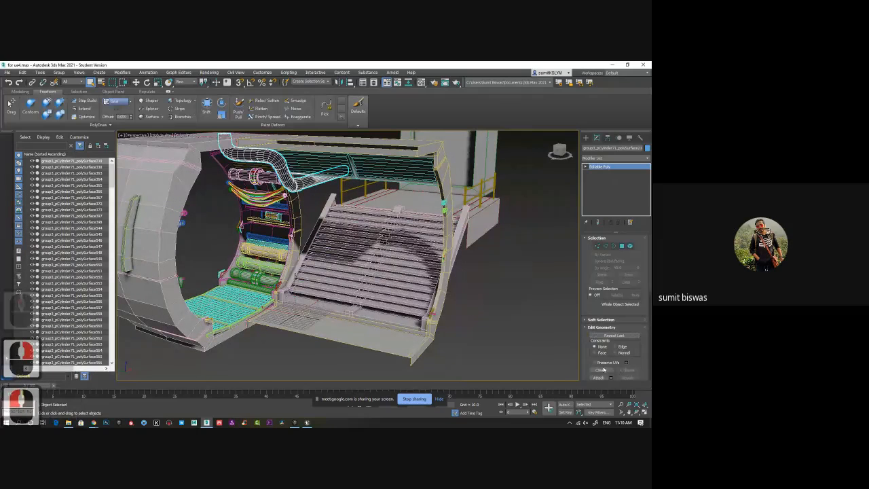
Attach the portal frame and the small fittings on its lower corner to the pipe object
{"action": "left_click", "coordinate": [599, 377]}
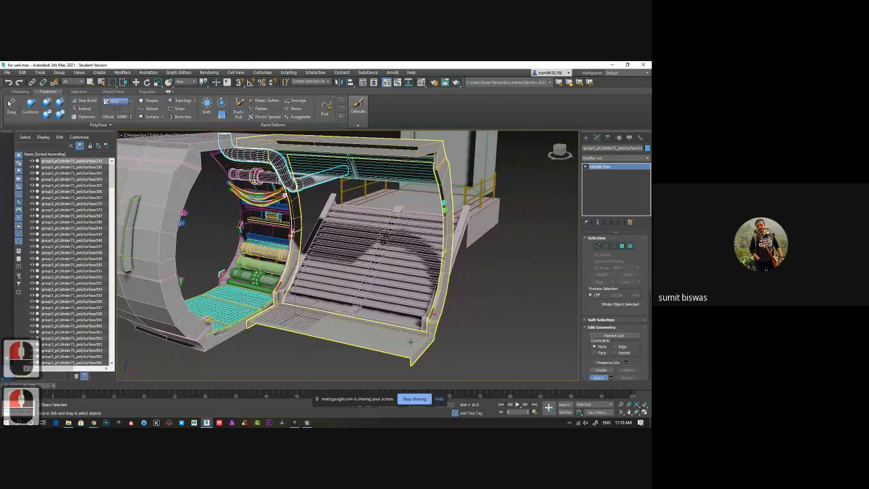
{"action": "middle_click_drag", "start_coordinate": [507, 333], "coordinate": [442, 301], "text": "alt"}
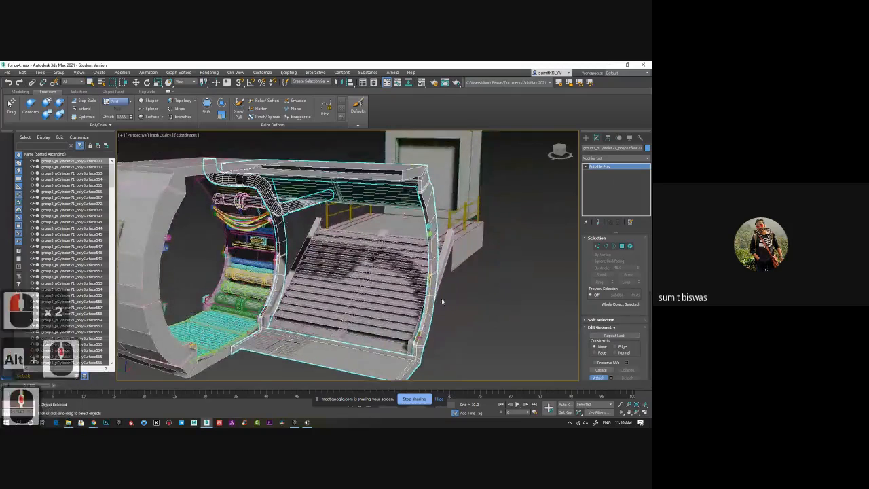
{"action": "scroll", "coordinate": [440, 347], "scroll_direction": "up", "scroll_amount": 6}
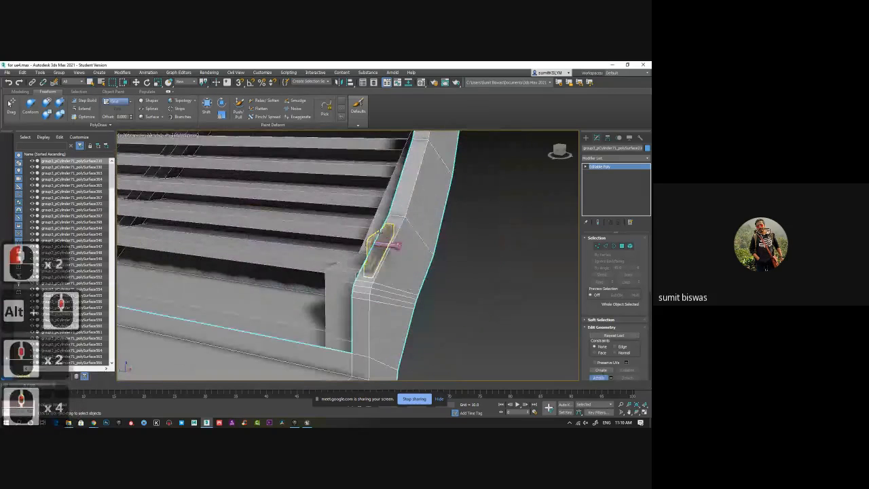
{"action": "left_click", "coordinate": [381, 234]}
{"action": "left_click", "coordinate": [391, 245]}
Attach the bracket pieces midway up the frame's side and the lower round fitting above them to the same object
{"action": "middle_click_drag", "start_coordinate": [491, 241], "coordinate": [479, 330]}
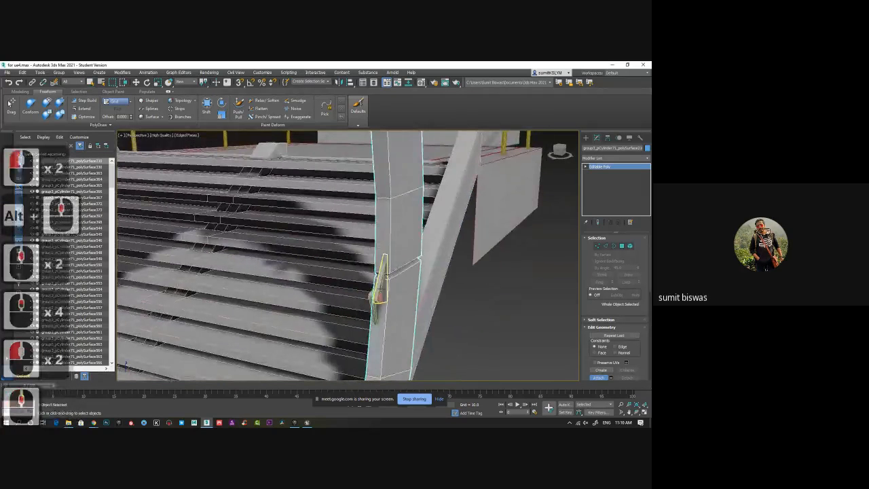
{"action": "left_click", "coordinate": [378, 275]}
{"action": "left_click", "coordinate": [379, 299]}
{"action": "middle_click_drag", "start_coordinate": [505, 245], "coordinate": [475, 316]}
{"action": "scroll", "coordinate": [499, 330], "scroll_direction": "down", "scroll_amount": 3}
{"action": "left_click", "coordinate": [441, 252]}
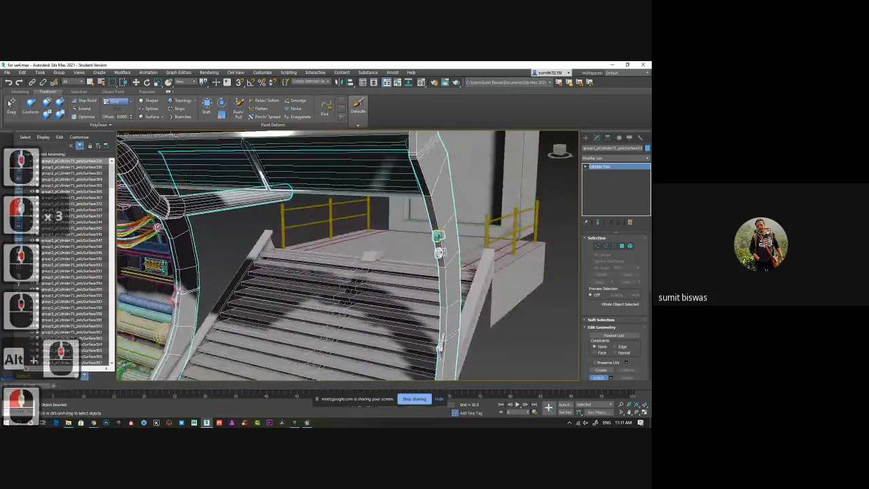
Attach the upper round fitting on the frame's side and the slatted canopy panel to the pipe object
{"action": "left_click", "coordinate": [439, 237]}
{"action": "middle_click_drag", "start_coordinate": [445, 242], "coordinate": [443, 204], "text": "alt"}
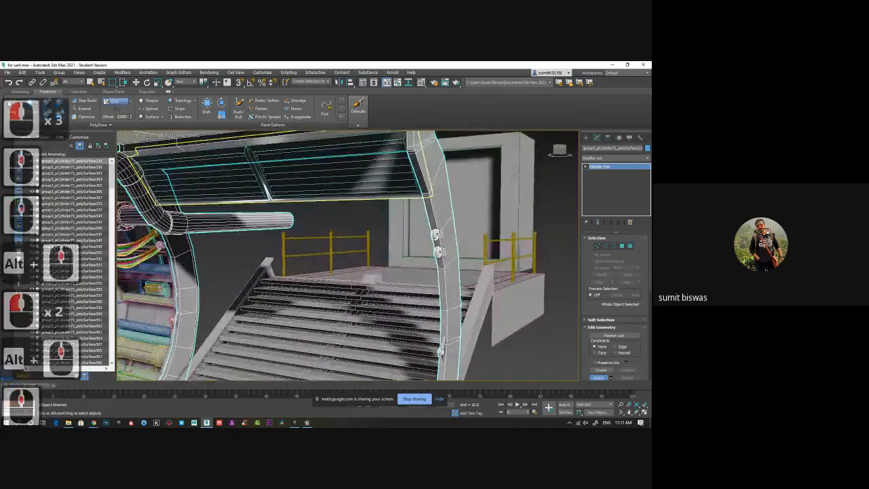
{"action": "left_click", "coordinate": [373, 186]}
{"action": "middle_click_drag", "start_coordinate": [197, 192], "coordinate": [237, 178], "text": "alt"}
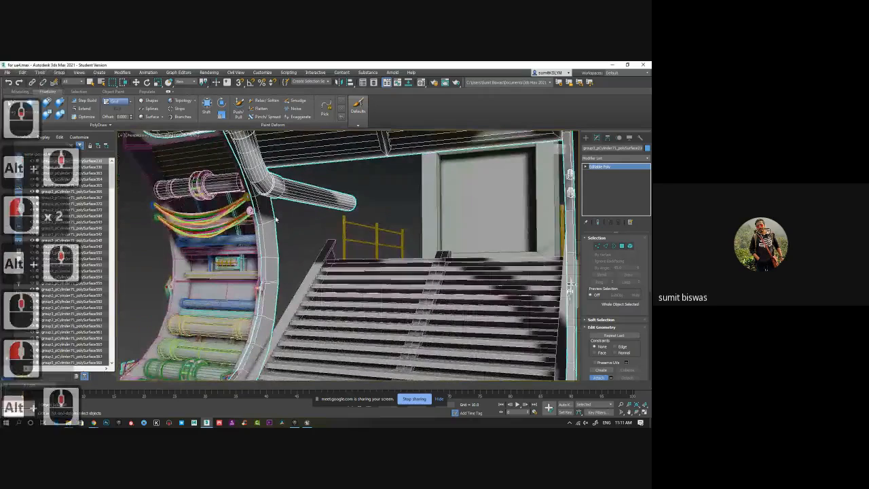
Attach the pointed bracket midway up the frame's tunnel-side upright to the same object
{"action": "middle_click_drag", "start_coordinate": [273, 300], "coordinate": [278, 295]}
{"action": "scroll", "coordinate": [267, 284], "scroll_direction": "up", "scroll_amount": 6}
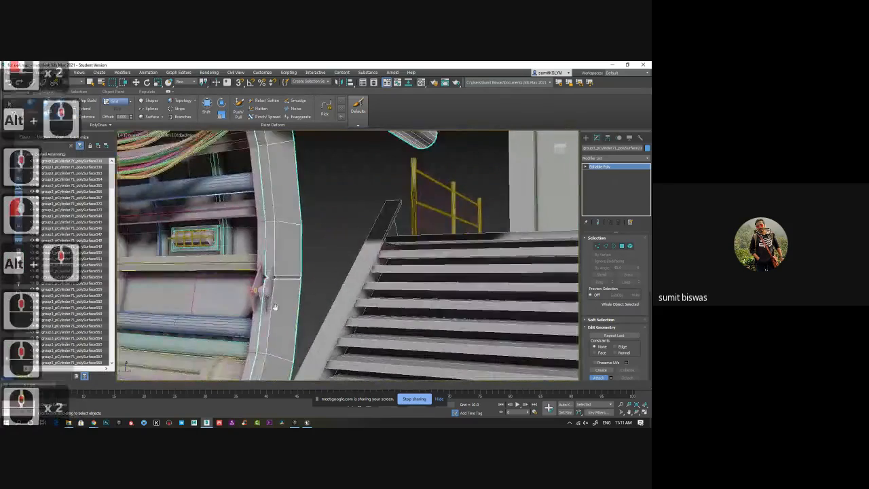
{"action": "scroll", "coordinate": [278, 268], "scroll_direction": "up", "scroll_amount": 1}
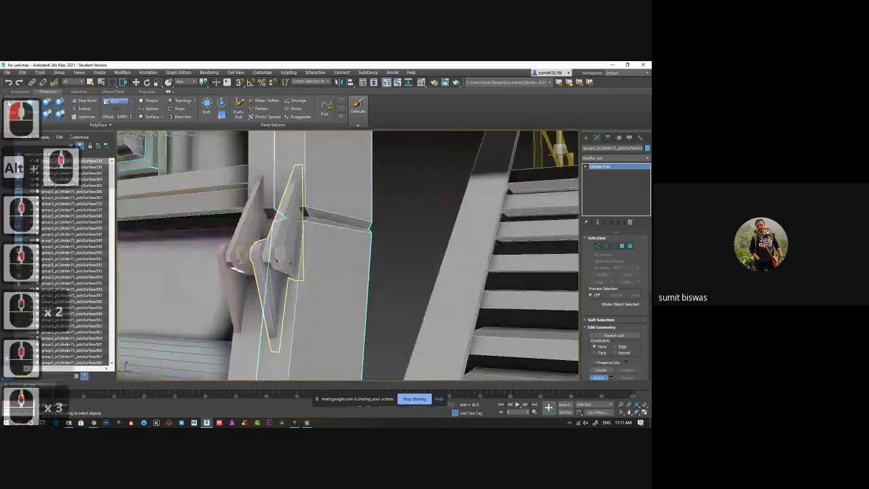
{"action": "left_click", "coordinate": [278, 267]}
{"action": "middle_click_drag", "start_coordinate": [289, 348], "coordinate": [297, 273]}
{"action": "scroll", "coordinate": [297, 273], "scroll_direction": "down", "scroll_amount": 8}
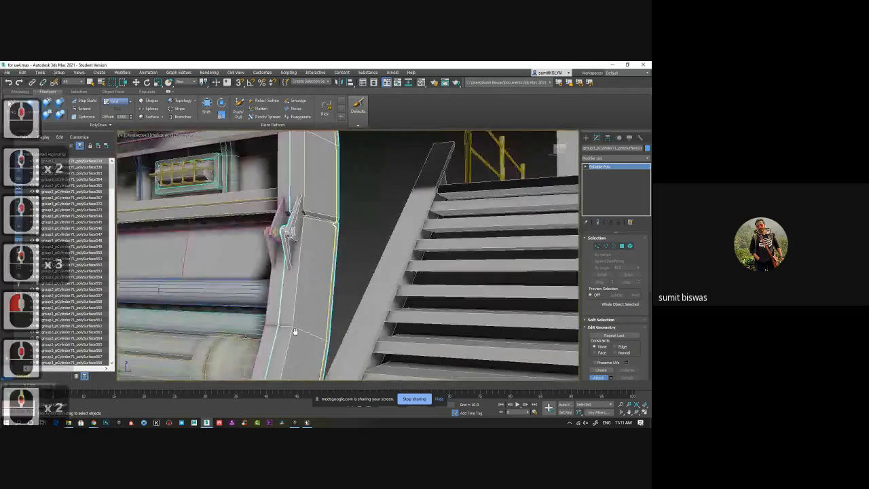
Attach the bolt at the foot of the tunnel-side upright to the same object
{"action": "scroll", "coordinate": [275, 289], "scroll_direction": "up", "scroll_amount": 4}
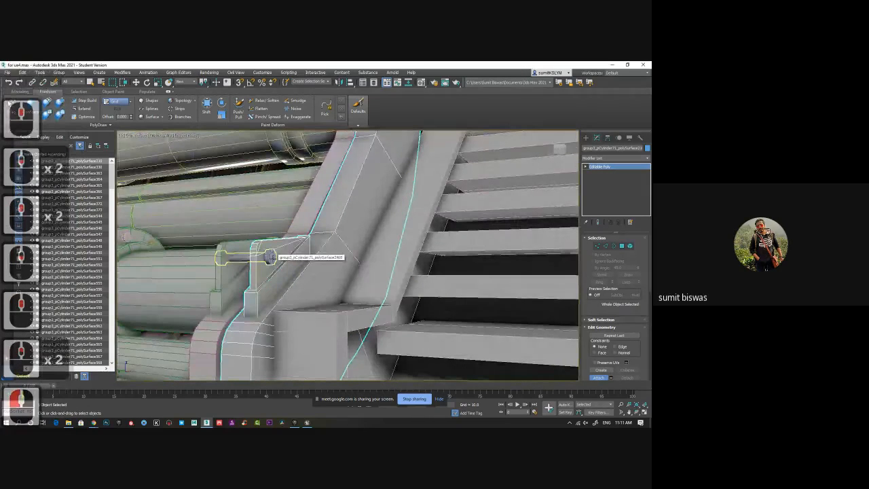
{"action": "left_click", "coordinate": [270, 257]}
{"action": "scroll", "coordinate": [285, 280], "scroll_direction": "down", "scroll_amount": 8}
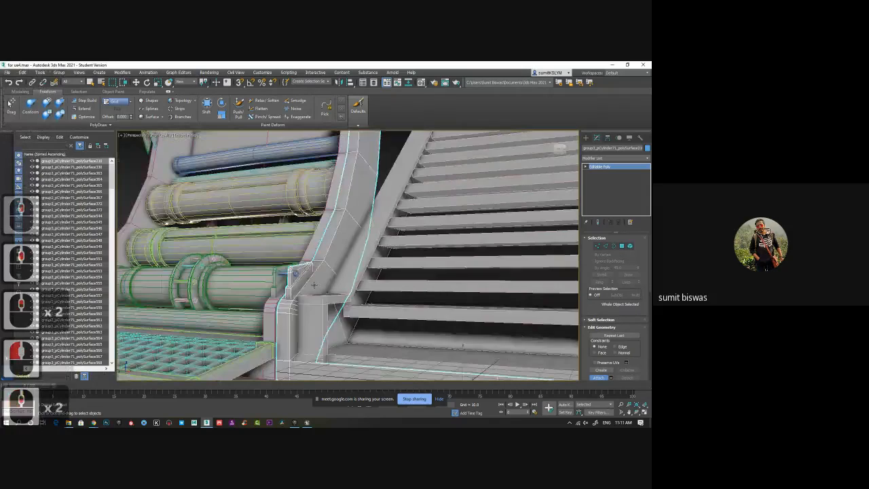
{"action": "mouse_move", "coordinate": [323, 328]}
{"action": "middle_mouse_down", "text": "alt"}
{"action": "mouse_move", "coordinate": [395, 314]}
{"action": "mouse_move", "coordinate": [324, 325]}
{"action": "middle_mouse_up", "text": "alt"}
{"action": "scroll", "coordinate": [347, 315], "scroll_direction": "down", "scroll_amount": 3}
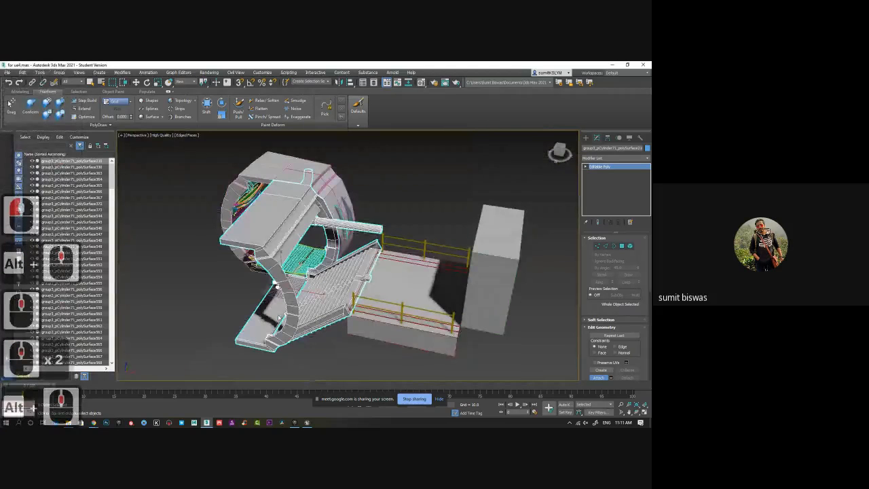
Using Affect Pivot Only and 3D vertex snapping, move the combined object's pivot to the outer lower corner of its floor plate
{"action": "middle_click_drag", "start_coordinate": [280, 318], "coordinate": [170, 293], "text": "alt"}
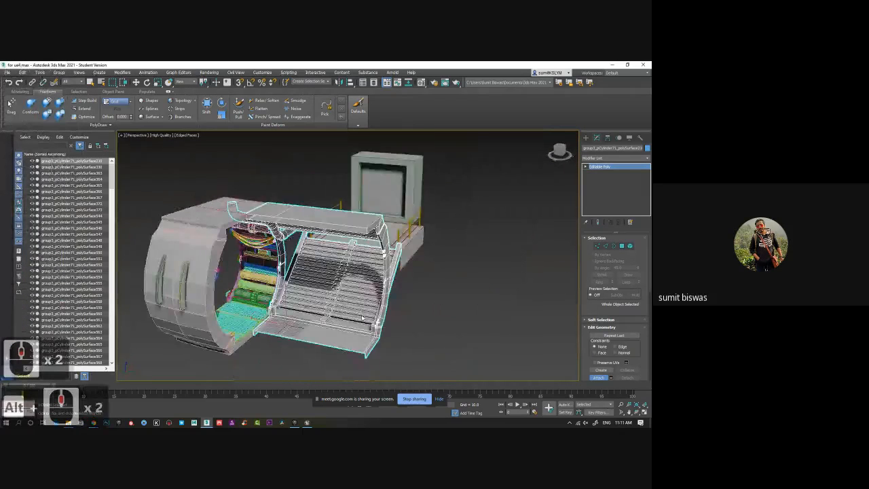
{"action": "middle_click_drag", "start_coordinate": [272, 299], "coordinate": [257, 293]}
{"action": "middle_click_drag", "start_coordinate": [496, 307], "coordinate": [388, 306], "text": "alt"}
{"action": "scroll", "coordinate": [388, 306], "scroll_direction": "up", "scroll_amount": 5}
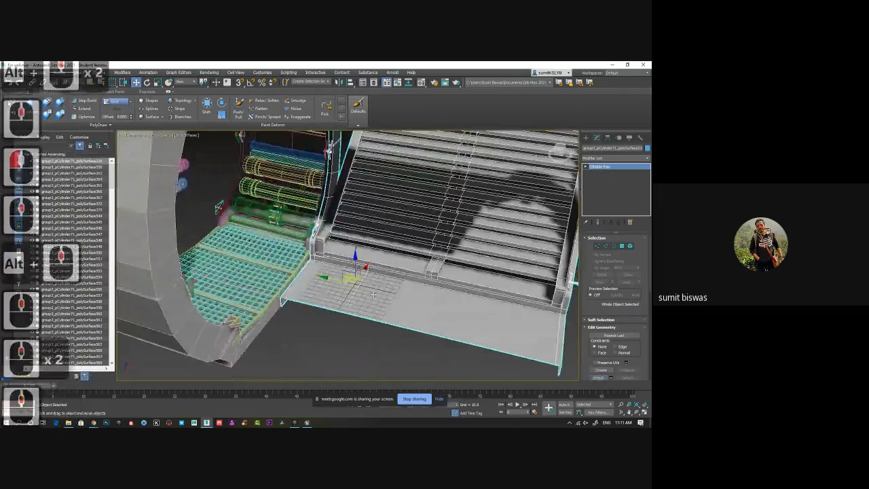
{"action": "scroll", "coordinate": [391, 286], "scroll_direction": "down", "scroll_amount": 2}
{"action": "middle_click_drag", "start_coordinate": [391, 286], "coordinate": [421, 278], "text": "alt"}
{"action": "left_click", "coordinate": [608, 138]}
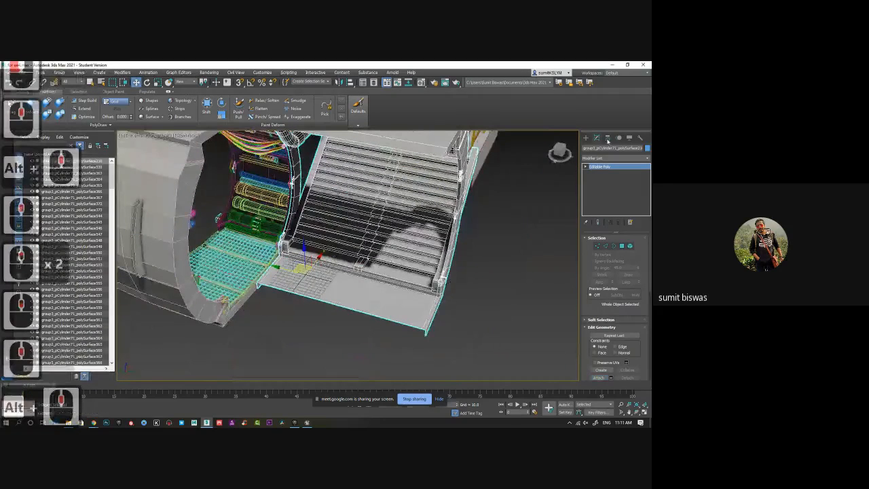
{"action": "left_click", "coordinate": [609, 185]}
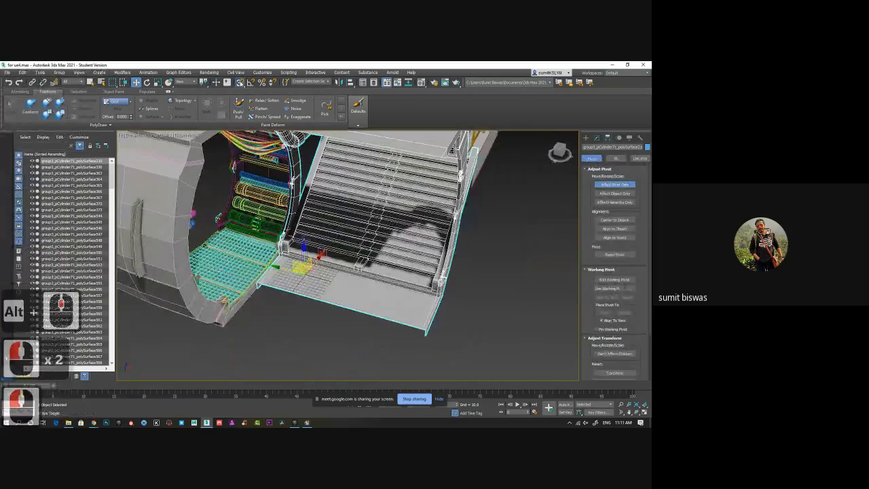
{"action": "left_click", "coordinate": [241, 83]}
{"action": "left_click", "coordinate": [241, 83]}
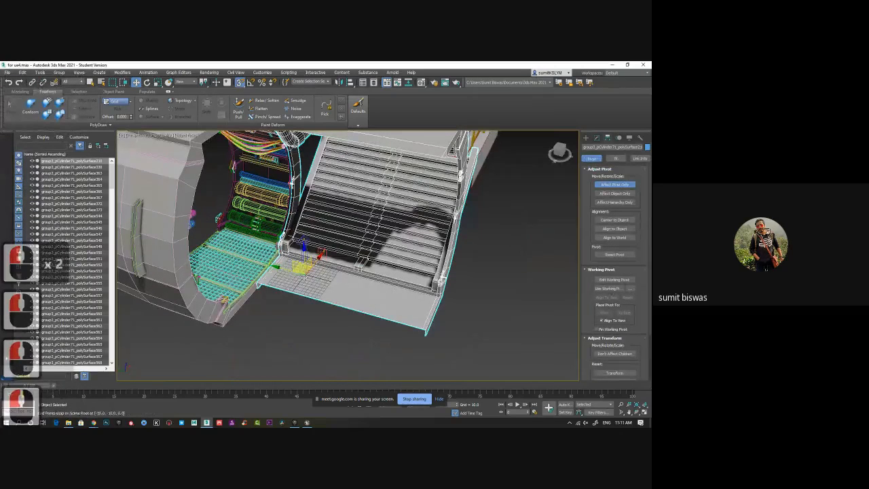
{"action": "left_click_drag", "start_coordinate": [303, 275], "coordinate": [428, 337]}
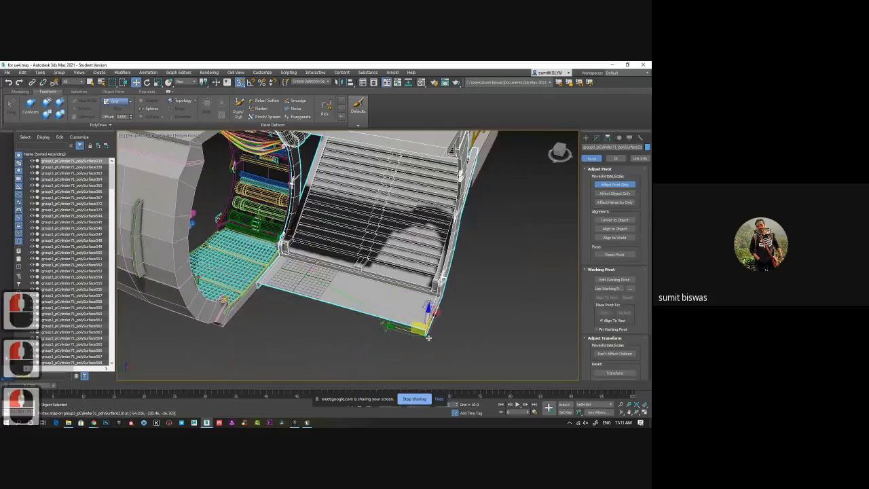
Check the pivot's placement on the floor plate's lower corner up close, and end pivot-only editing
{"action": "middle_click_drag", "start_coordinate": [467, 348], "coordinate": [400, 298]}
{"action": "scroll", "coordinate": [378, 295], "scroll_direction": "up", "scroll_amount": 3}
{"action": "scroll", "coordinate": [280, 250], "scroll_direction": "down", "scroll_amount": 2}
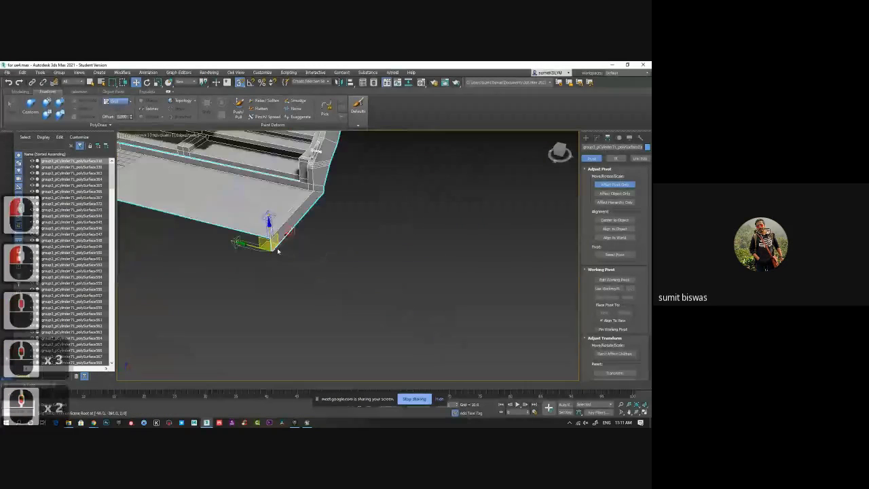
{"action": "middle_click_drag", "start_coordinate": [308, 263], "coordinate": [318, 272]}
{"action": "left_click_drag", "start_coordinate": [318, 272], "coordinate": [338, 287]}
{"action": "scroll", "coordinate": [308, 274], "scroll_direction": "up", "scroll_amount": 2}
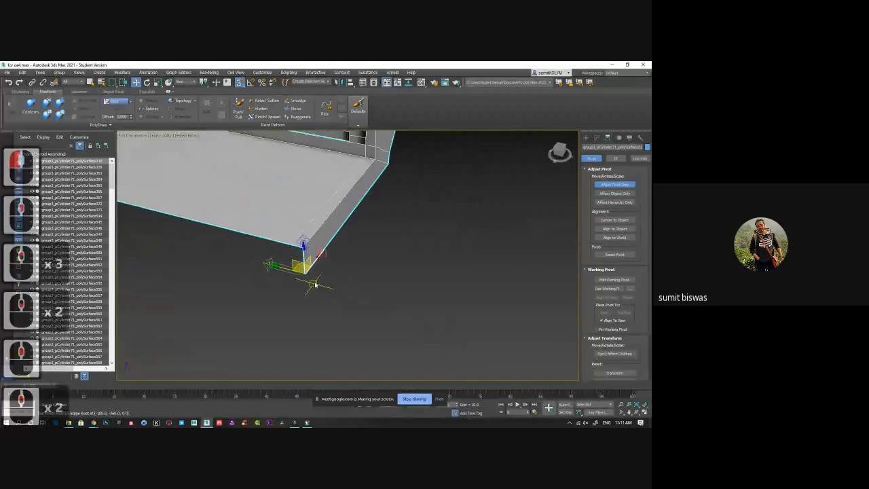
{"action": "scroll", "coordinate": [315, 286], "scroll_direction": "down", "scroll_amount": 4}
{"action": "middle_click_drag", "start_coordinate": [317, 281], "coordinate": [484, 294], "text": "alt"}
{"action": "left_click", "coordinate": [610, 185]}
{"action": "left_click", "coordinate": [597, 138]}
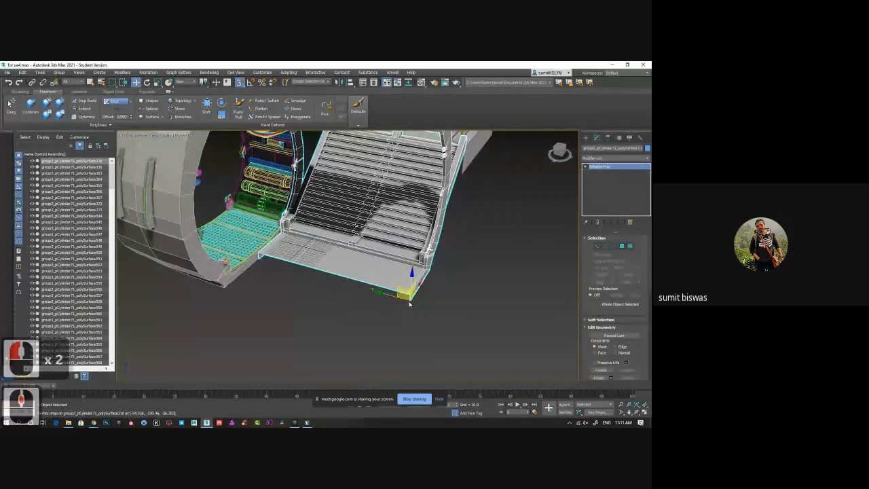
Move the combined object with snapping so that its pivot corner sits on the grid origin
{"action": "left_click_drag", "start_coordinate": [406, 300], "coordinate": [304, 241]}
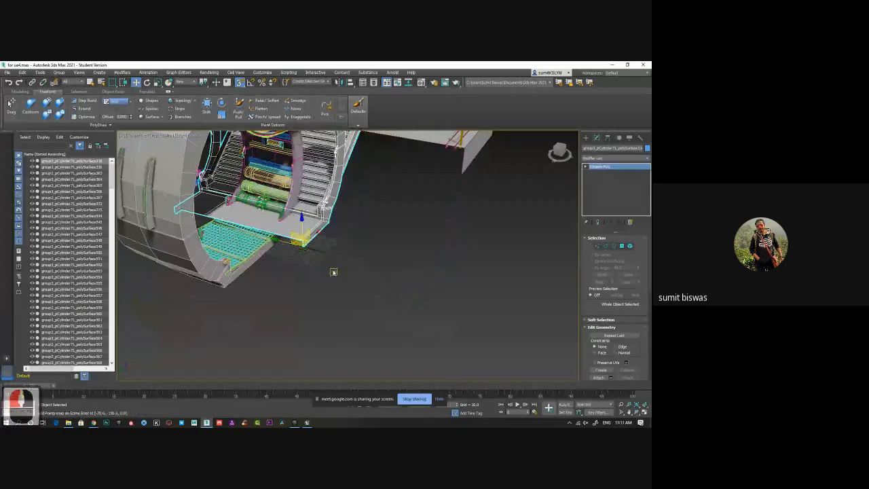
{"action": "middle_click_drag", "start_coordinate": [306, 242], "coordinate": [325, 271]}
{"action": "scroll", "coordinate": [333, 278], "scroll_direction": "up", "scroll_amount": 4}
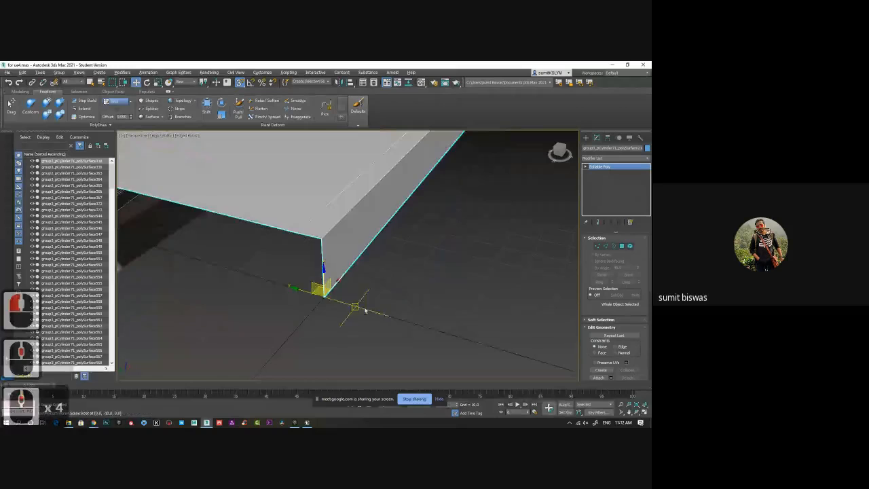
{"action": "mouse_move", "coordinate": [366, 310]}
{"action": "middle_mouse_down", "text": "alt"}
{"action": "mouse_move", "coordinate": [304, 290]}
{"action": "mouse_move", "coordinate": [355, 305]}
{"action": "middle_mouse_up", "text": "alt"}
{"action": "scroll", "coordinate": [335, 299], "scroll_direction": "down", "scroll_amount": 4}
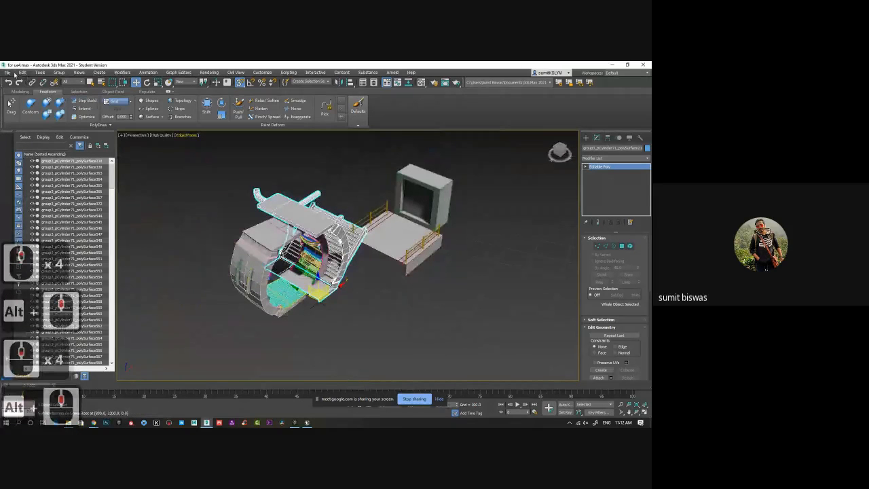
Start exporting only the selected object as FBX, and choose the Online class\GA193 folder on the D: drive as destination
{"action": "left_click", "coordinate": [14, 74]}
{"action": "mouse_move", "coordinate": [32, 188]}
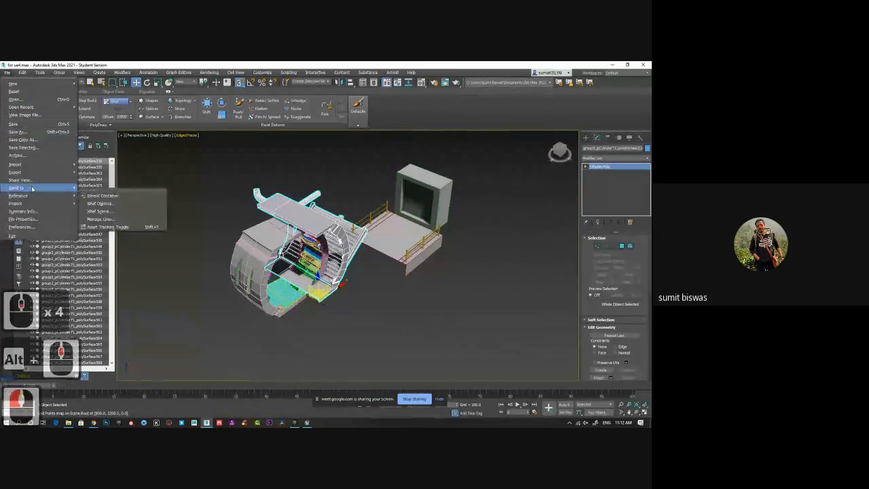
{"action": "left_click", "coordinate": [102, 180]}
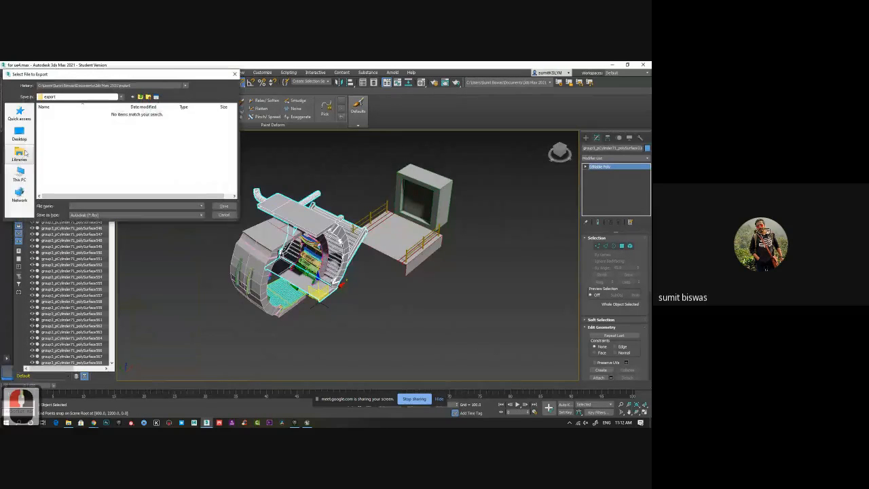
{"action": "left_click", "coordinate": [20, 176]}
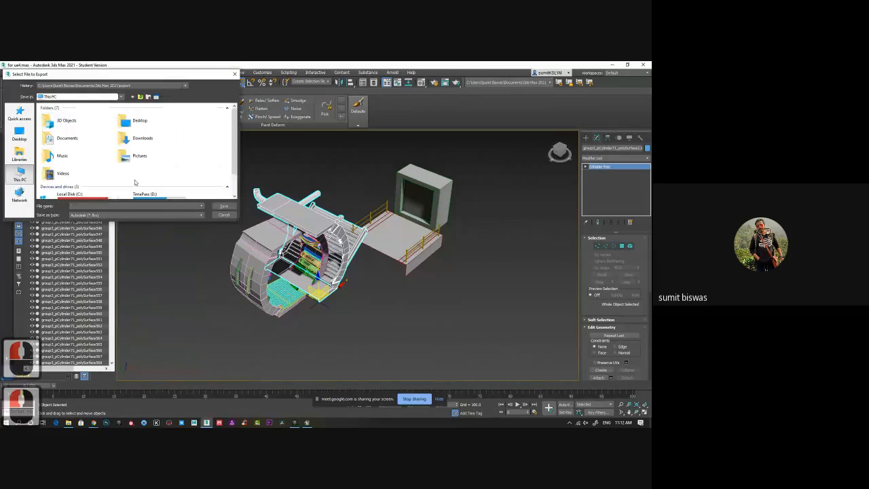
{"action": "scroll", "coordinate": [134, 182], "scroll_direction": "down", "scroll_amount": 1}
{"action": "double_click", "coordinate": [140, 171]}
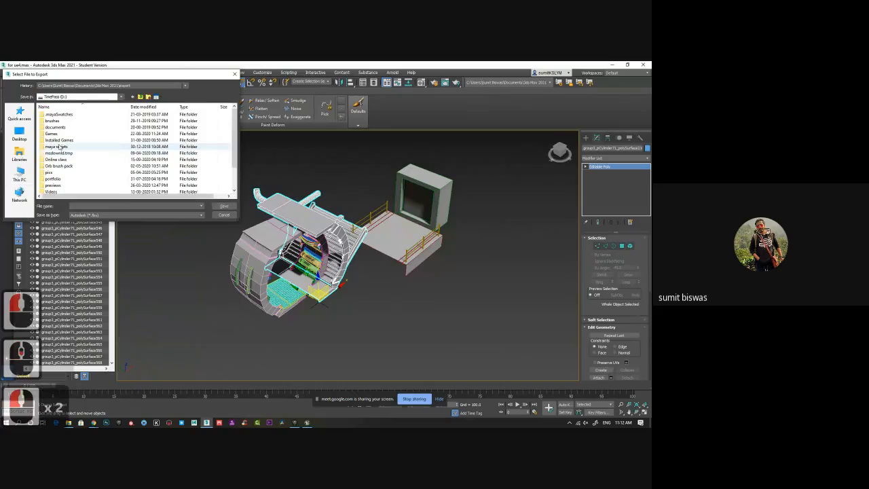
{"action": "double_click", "coordinate": [59, 160]}
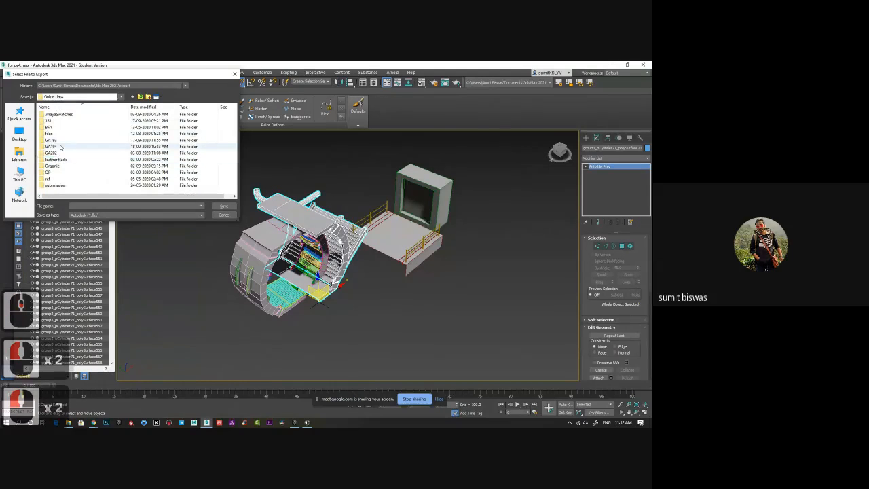
{"action": "double_click", "coordinate": [59, 140]}
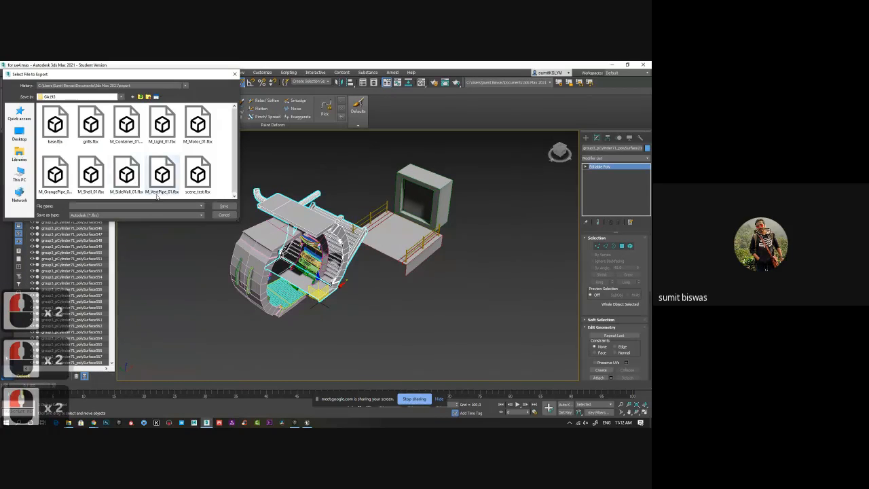
{"action": "scroll", "coordinate": [136, 182], "scroll_direction": "down", "scroll_amount": 1}
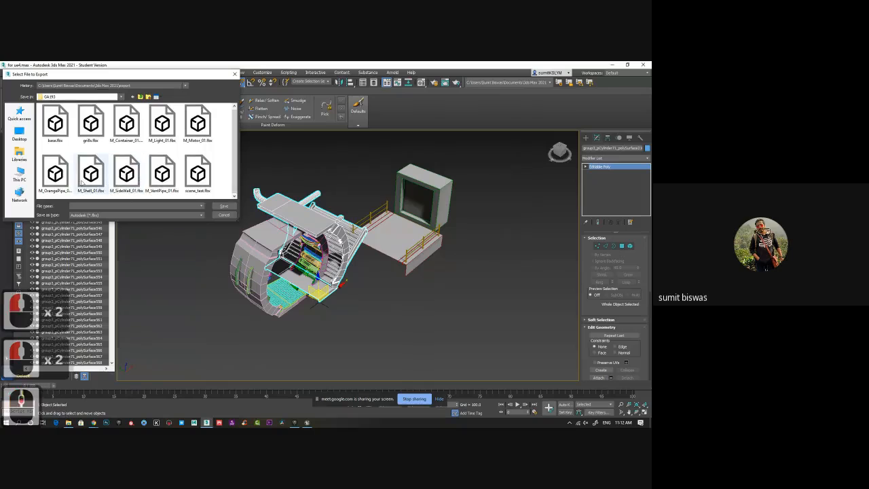
Name the file M_SideWall_opening.fbx, based on the existing M_SideWall_01.fbx name, and export it with the current FBX settings
{"action": "left_click", "coordinate": [93, 181]}
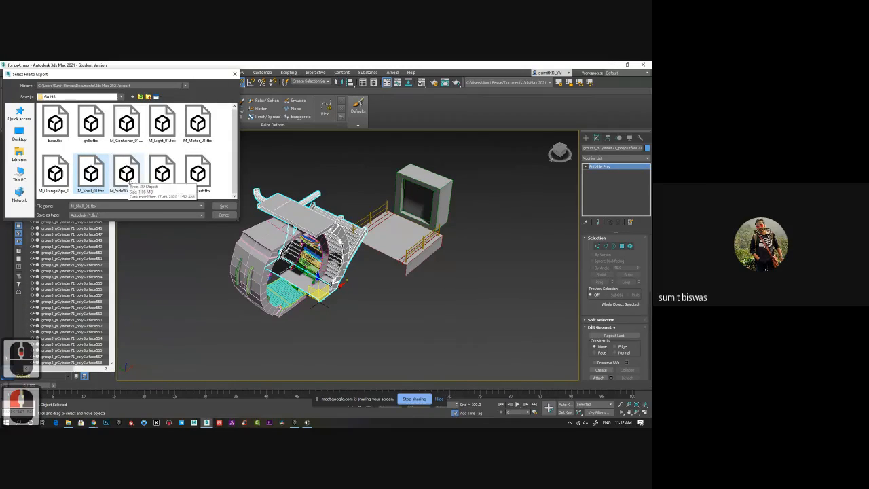
{"action": "left_click", "coordinate": [128, 178]}
{"action": "double_click", "coordinate": [90, 206]}
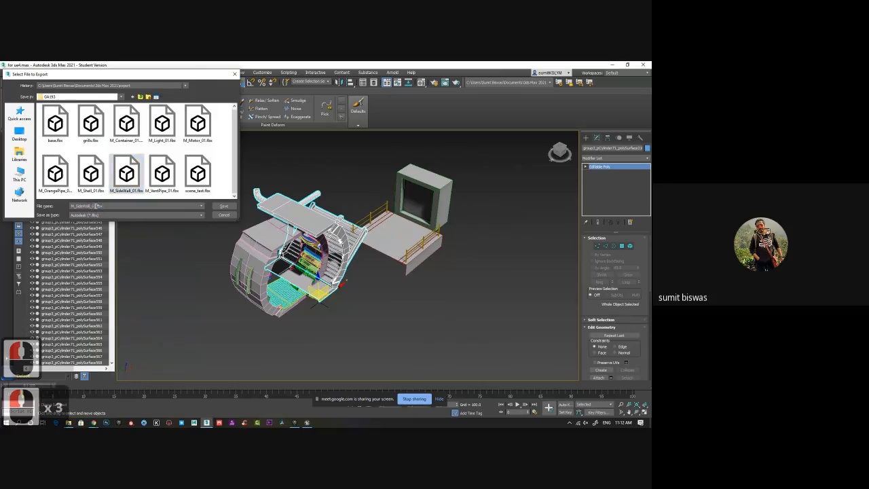
{"action": "left_click", "coordinate": [96, 206]}
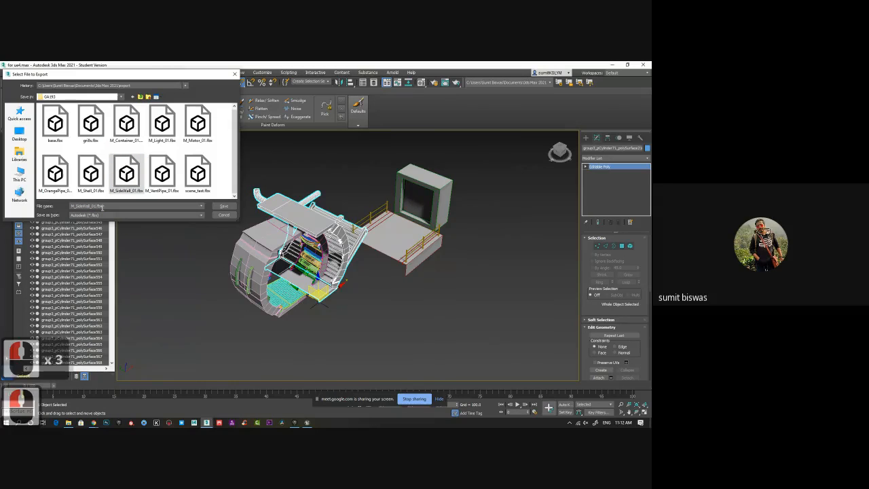
{"action": "key", "text": "BackSpace"}
{"action": "key", "text": "BackSpace"}
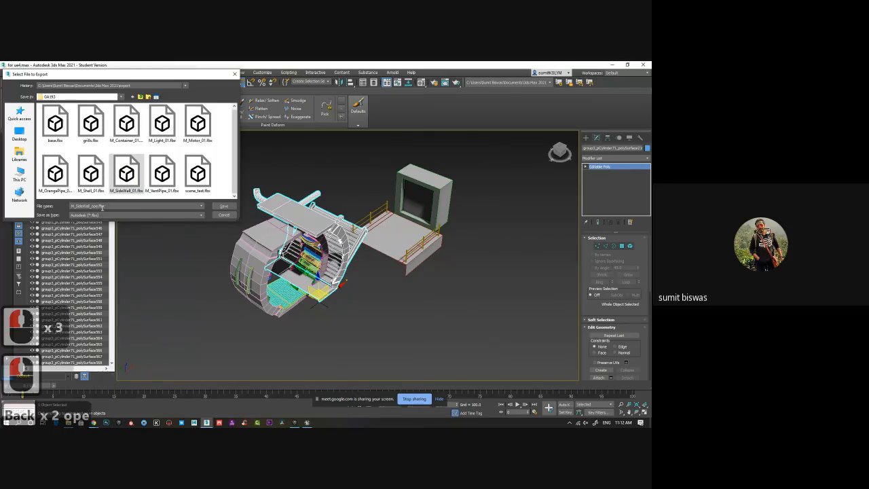
{"action": "type", "text": "opening"}
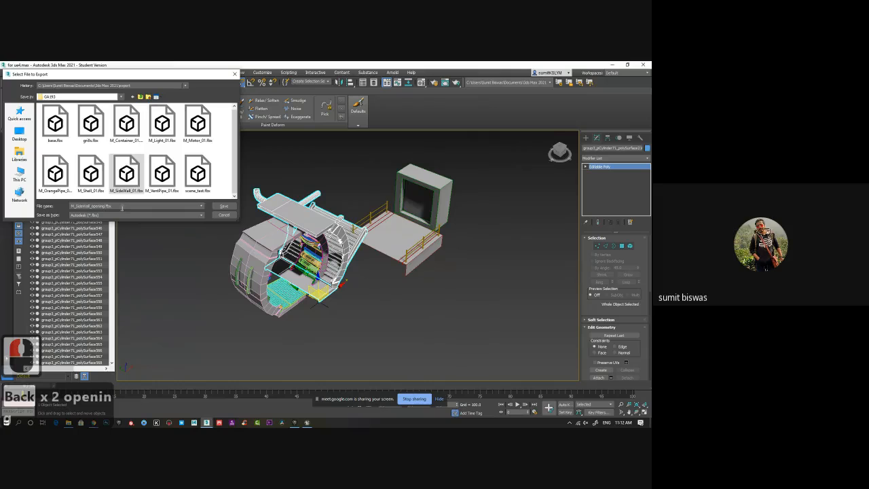
{"action": "left_click", "coordinate": [225, 207]}
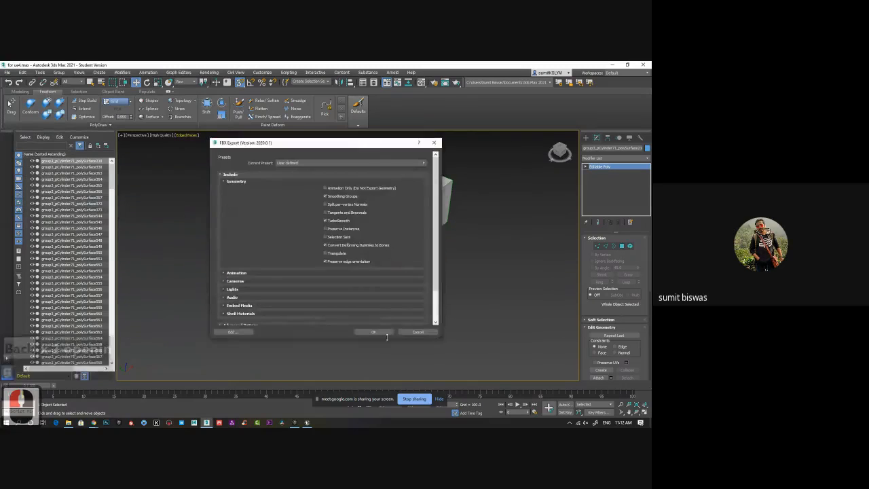
{"action": "left_click", "coordinate": [379, 334]}
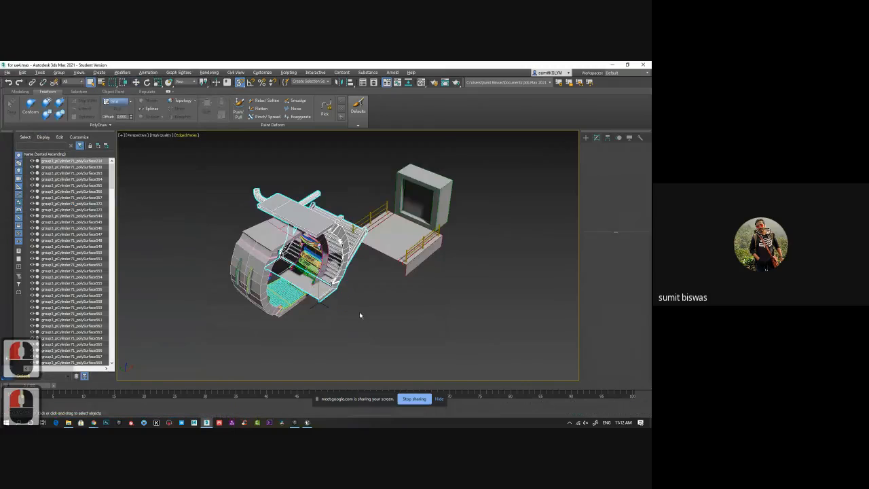
Hide the exported side-wall opening object so that only the tunnel ring and the railed platform are shown
{"action": "middle_click_drag", "start_coordinate": [359, 312], "coordinate": [343, 270], "text": "alt"}
{"action": "right_click", "coordinate": [331, 248]}
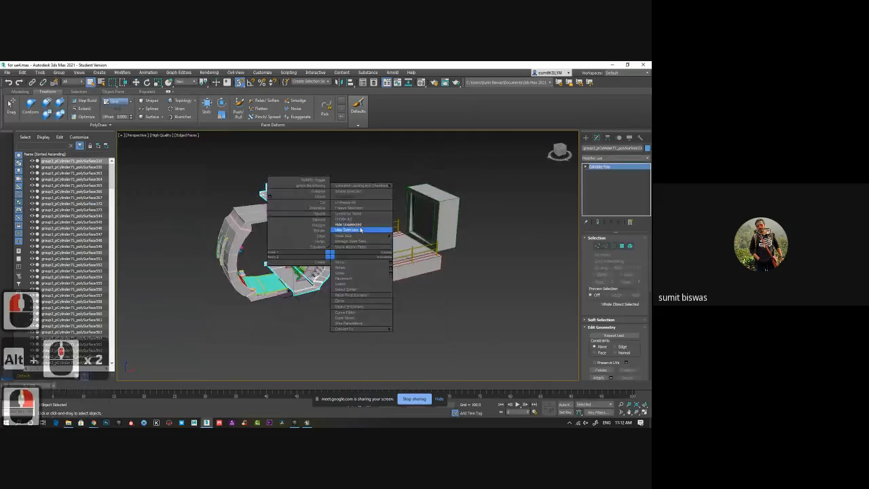
{"action": "left_click", "coordinate": [359, 239]}
{"action": "middle_click_drag", "start_coordinate": [358, 239], "coordinate": [195, 180], "text": "alt"}
{"action": "scroll", "coordinate": [349, 303], "scroll_direction": "up", "scroll_amount": 2}
{"action": "left_click_drag", "start_coordinate": [364, 345], "coordinate": [345, 332]}
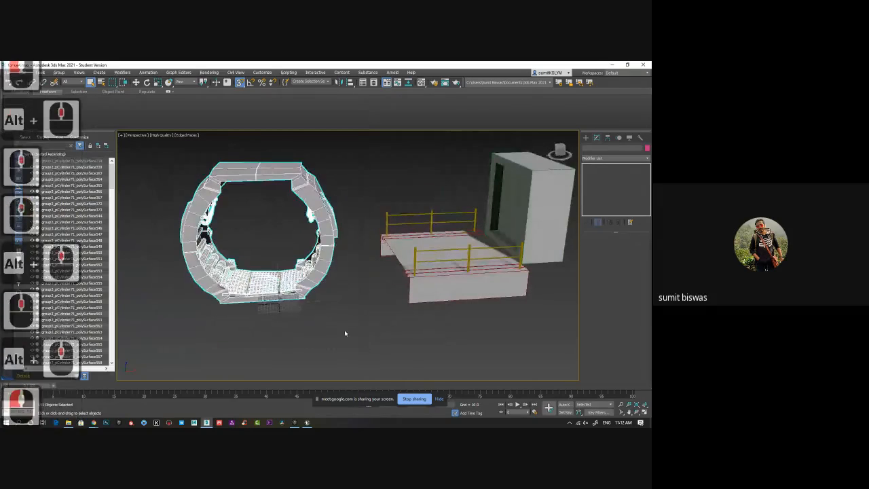
{"action": "middle_click_drag", "start_coordinate": [336, 314], "coordinate": [332, 332], "text": "alt"}
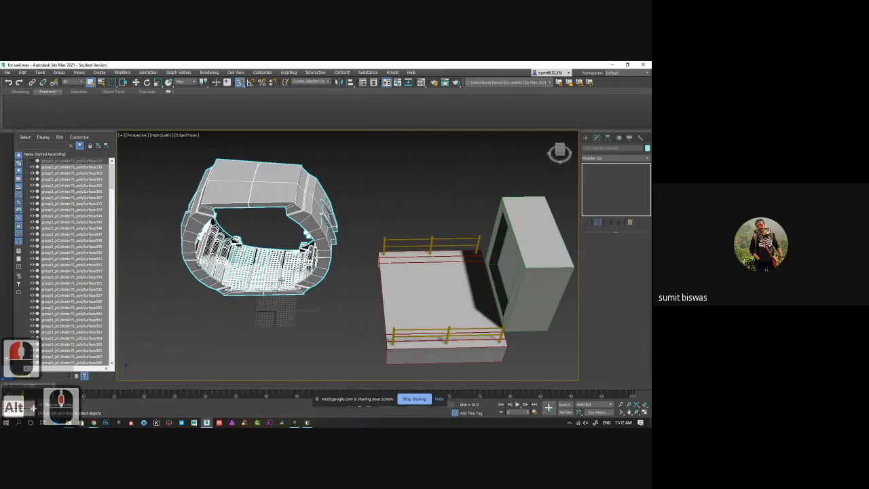
{"action": "middle_click_drag", "start_coordinate": [311, 303], "coordinate": [336, 281], "text": "alt"}
Select the tunnel ring shell and attach the pipes along one inner wall and the floor grating to it
{"action": "left_click", "coordinate": [333, 278]}
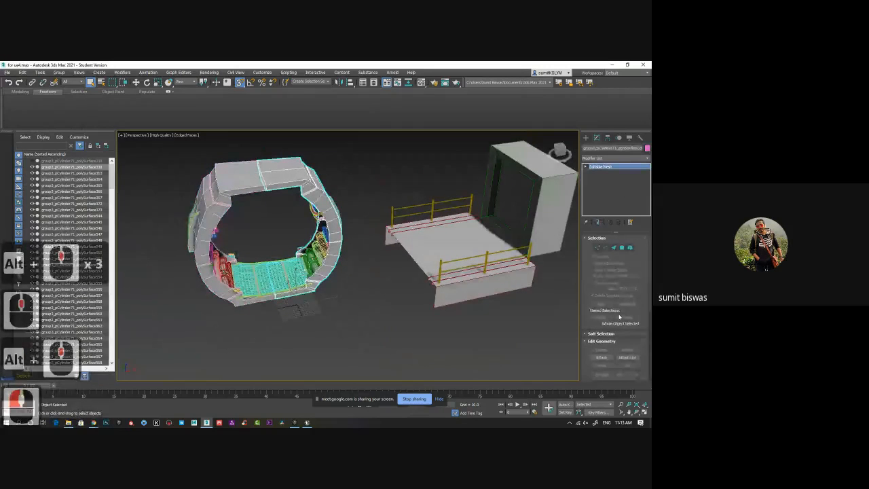
{"action": "left_click", "coordinate": [600, 358]}
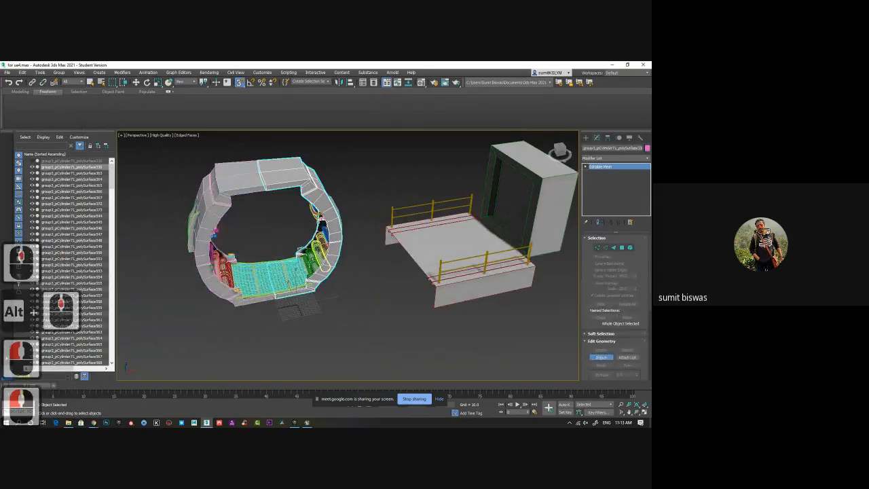
{"action": "left_click", "coordinate": [323, 254]}
{"action": "left_click", "coordinate": [326, 241]}
{"action": "left_click", "coordinate": [318, 266]}
{"action": "left_click", "coordinate": [312, 259]}
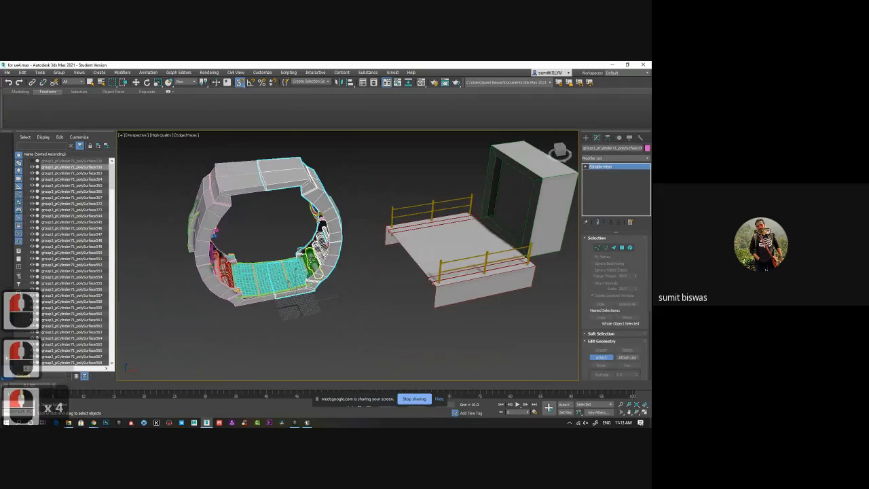
{"action": "left_click", "coordinate": [312, 261]}
{"action": "left_click", "coordinate": [311, 265]}
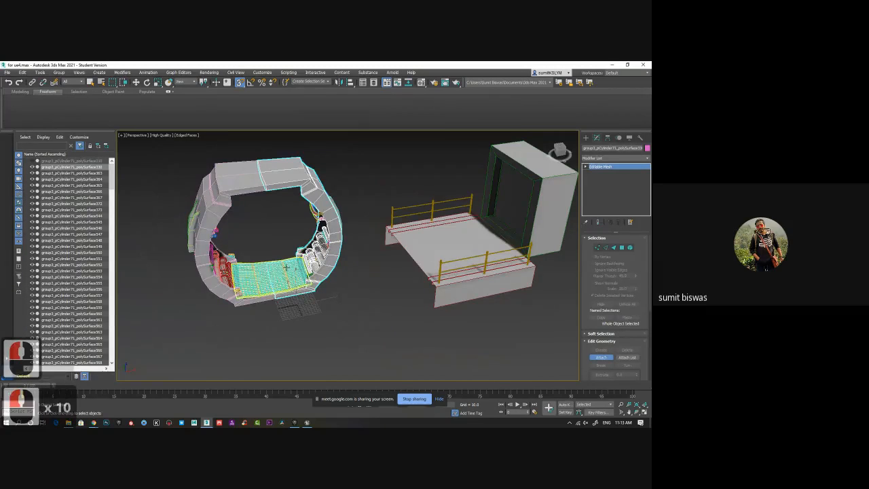
{"action": "left_click", "coordinate": [286, 266]}
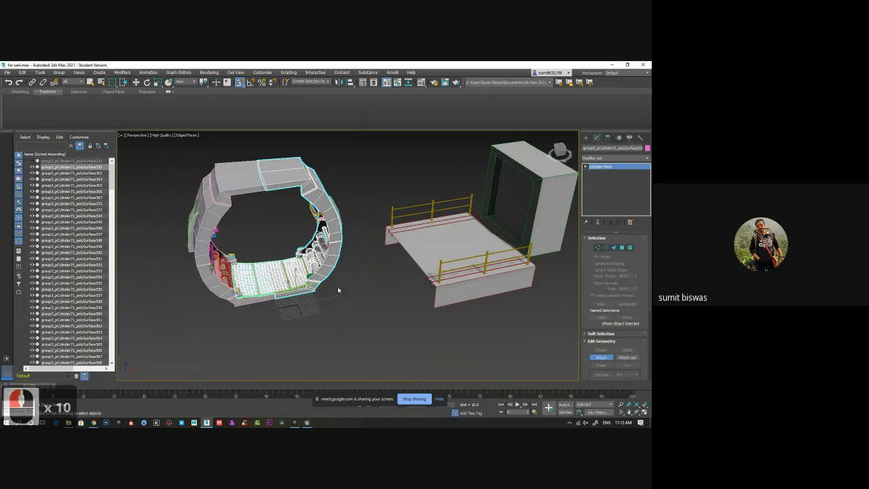
Attach the floor-edge bracket and the lower pipes along the opposite inner wall to the ring shell
{"action": "middle_click_drag", "start_coordinate": [331, 290], "coordinate": [288, 310]}
{"action": "scroll", "coordinate": [338, 303], "scroll_direction": "up", "scroll_amount": 2}
{"action": "left_click", "coordinate": [289, 309]}
{"action": "left_click", "coordinate": [219, 286]}
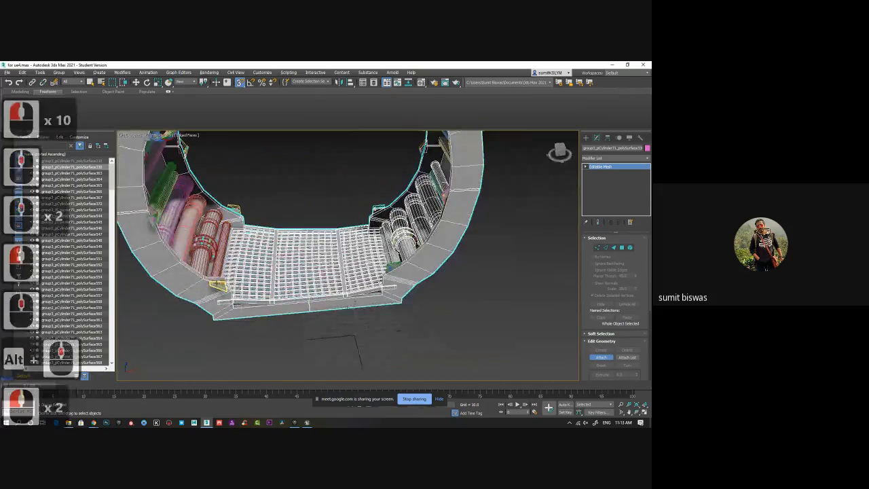
{"action": "left_click", "coordinate": [223, 253]}
{"action": "left_click", "coordinate": [206, 241]}
{"action": "left_click", "coordinate": [188, 227]}
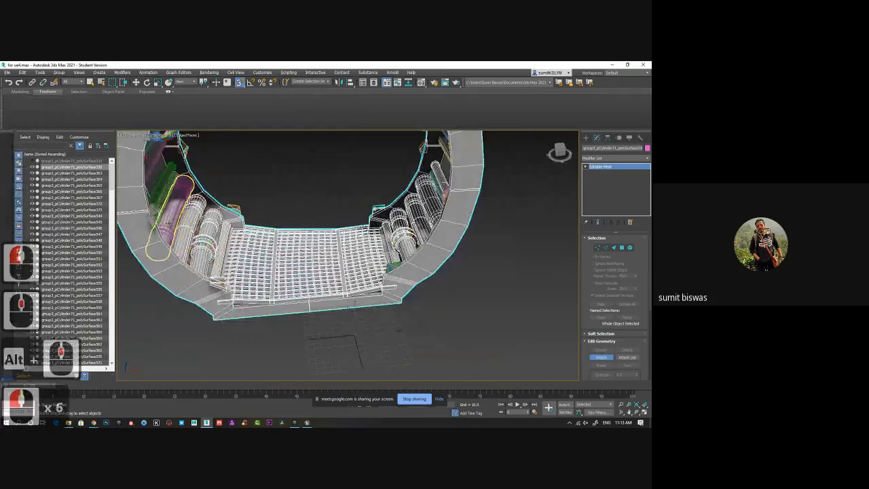
{"action": "left_click", "coordinate": [172, 220]}
Attach the small bracket at the ring's side edge to the shell, and end picking pieces to attach
{"action": "middle_click_drag", "start_coordinate": [200, 229], "coordinate": [279, 315], "text": "alt"}
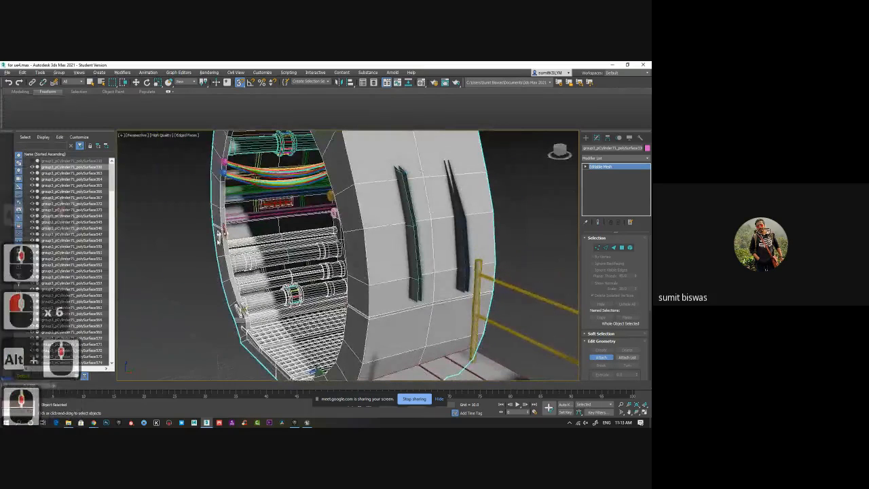
{"action": "scroll", "coordinate": [239, 225], "scroll_direction": "up", "scroll_amount": 3}
{"action": "middle_click_drag", "start_coordinate": [239, 226], "coordinate": [235, 252]}
{"action": "left_click", "coordinate": [235, 252]}
{"action": "scroll", "coordinate": [235, 252], "scroll_direction": "down", "scroll_amount": 7}
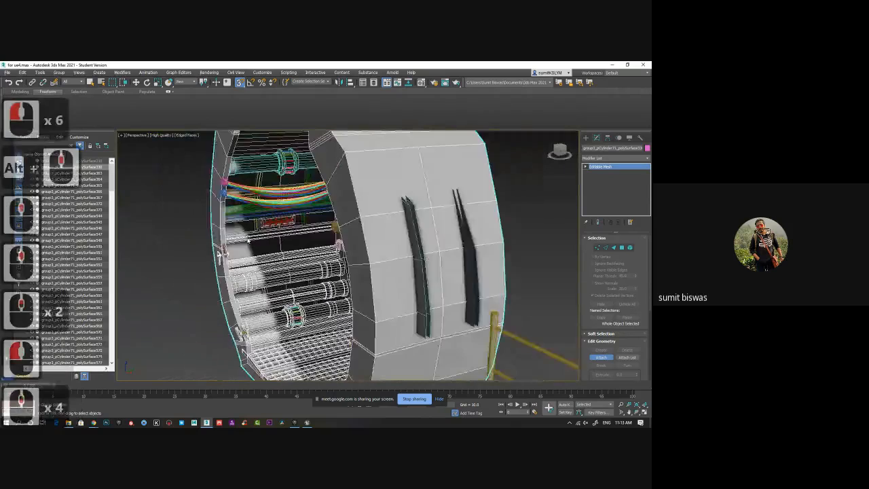
{"action": "right_click", "coordinate": [552, 290]}
Select the railed platform together with the box frame beside it, and hide them
{"action": "middle_click_drag", "start_coordinate": [340, 307], "coordinate": [373, 315], "text": "alt"}
{"action": "scroll", "coordinate": [319, 309], "scroll_direction": "down", "scroll_amount": 2}
{"action": "left_click_drag", "start_coordinate": [365, 191], "coordinate": [422, 292]}
{"action": "right_click", "coordinate": [382, 258]}
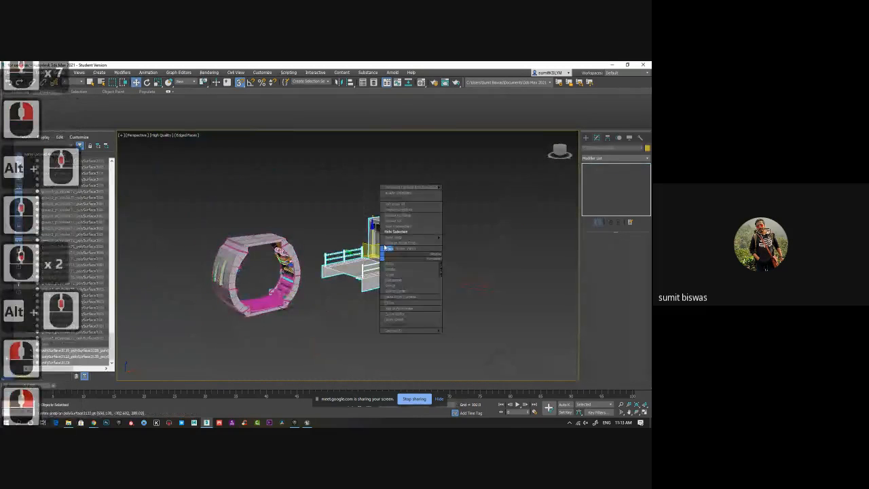
{"action": "left_click", "coordinate": [405, 233]}
{"action": "scroll", "coordinate": [421, 289], "scroll_direction": "down", "scroll_amount": 4}
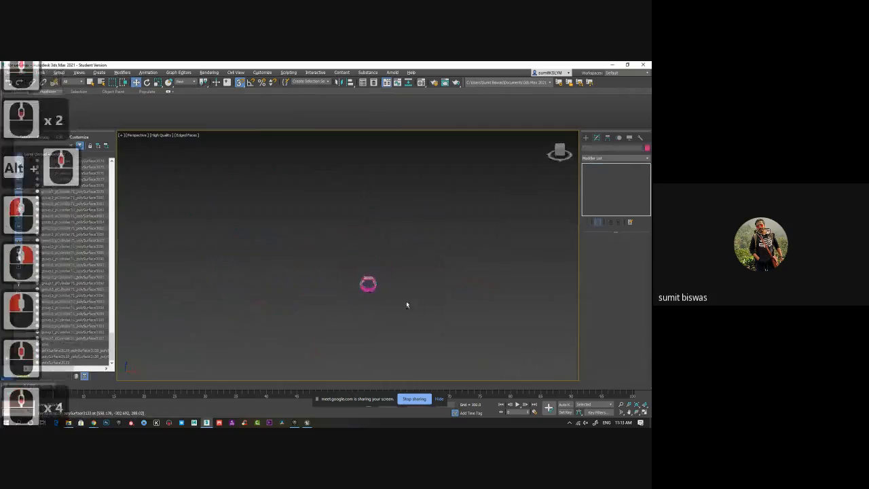
Attach all remaining visible pieces to the tunnel ring at once, choosing every object in the Attach List
{"action": "middle_click_drag", "start_coordinate": [407, 304], "coordinate": [401, 301], "text": "alt"}
{"action": "scroll", "coordinate": [374, 285], "scroll_direction": "up", "scroll_amount": 6}
{"action": "left_click", "coordinate": [378, 287]}
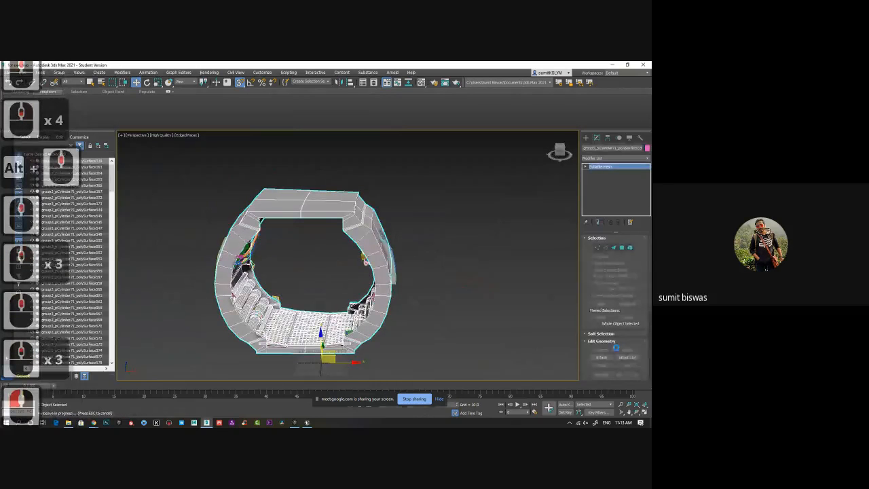
{"action": "left_click", "coordinate": [630, 356]}
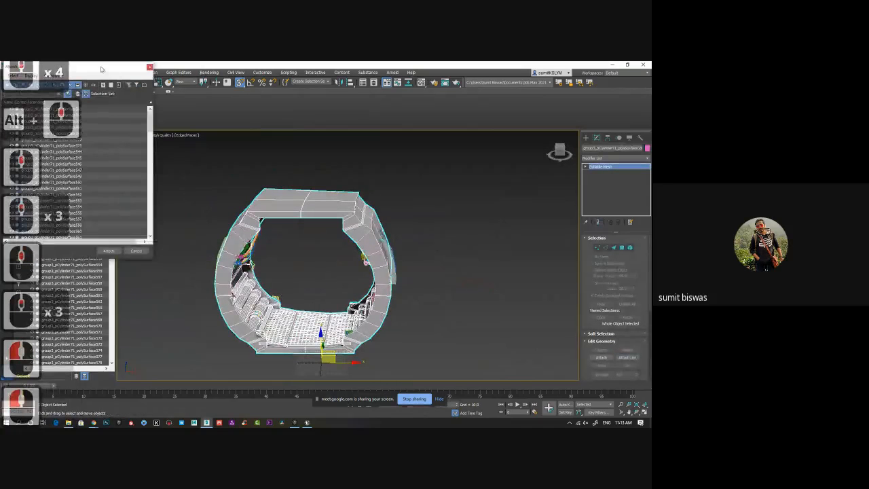
{"action": "left_click_drag", "start_coordinate": [100, 69], "coordinate": [358, 133]}
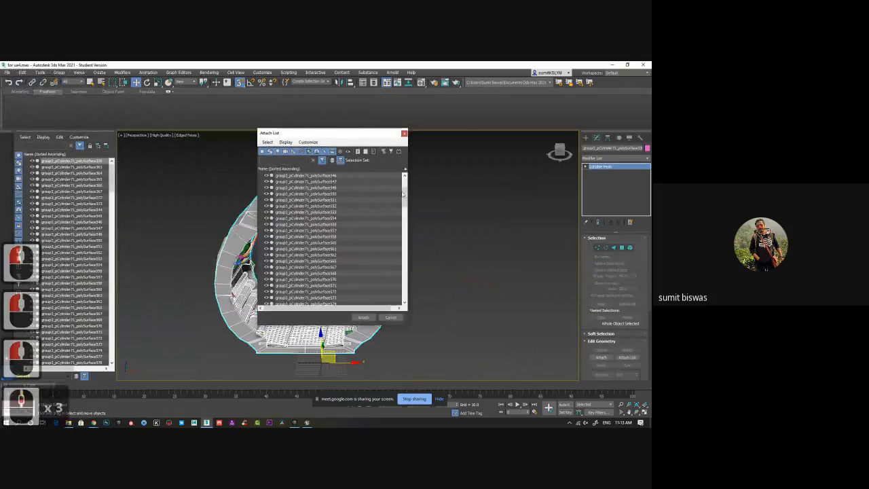
{"action": "left_click_drag", "start_coordinate": [406, 197], "coordinate": [407, 315]}
{"action": "left_click_drag", "start_coordinate": [405, 214], "coordinate": [404, 152]}
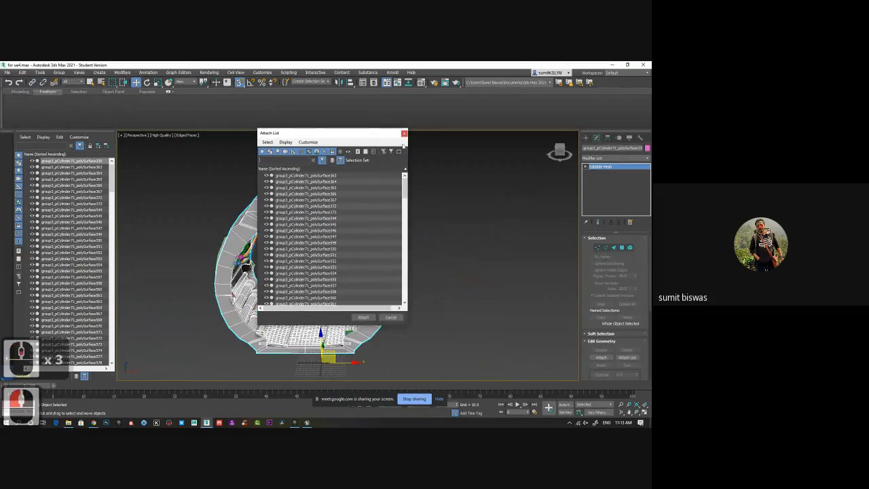
{"action": "left_click", "coordinate": [292, 176]}
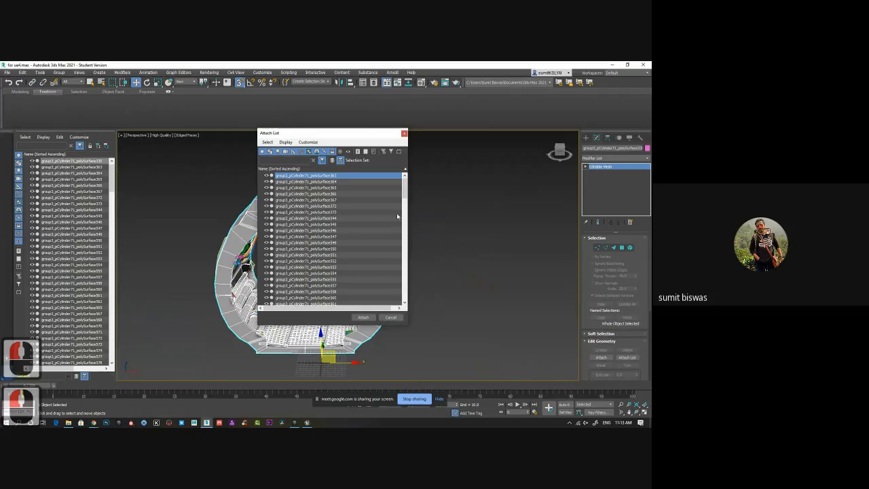
{"action": "left_click_drag", "start_coordinate": [405, 197], "coordinate": [407, 244]}
{"action": "left_click", "coordinate": [340, 298], "text": "shift"}
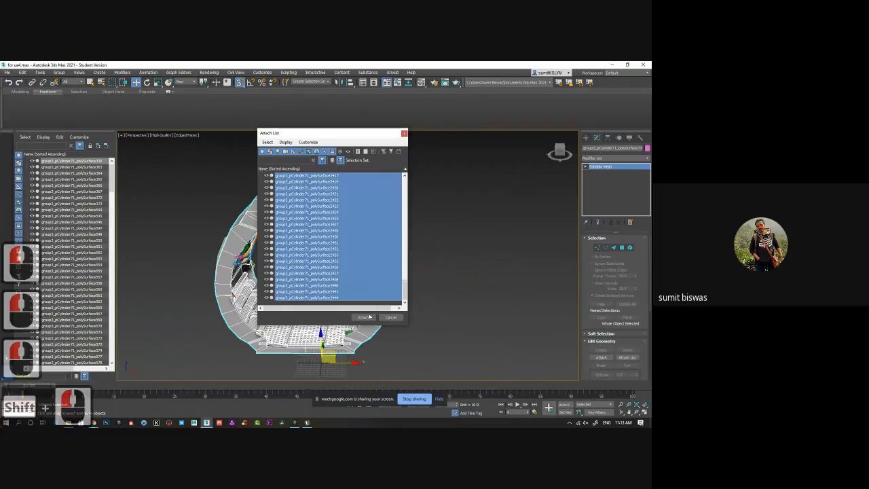
{"action": "left_click", "coordinate": [364, 318]}
{"action": "mouse_move", "coordinate": [405, 306]}
{"action": "middle_mouse_down", "text": "alt"}
{"action": "mouse_move", "coordinate": [220, 295]}
{"action": "mouse_move", "coordinate": [408, 301]}
{"action": "middle_mouse_up", "text": "alt"}
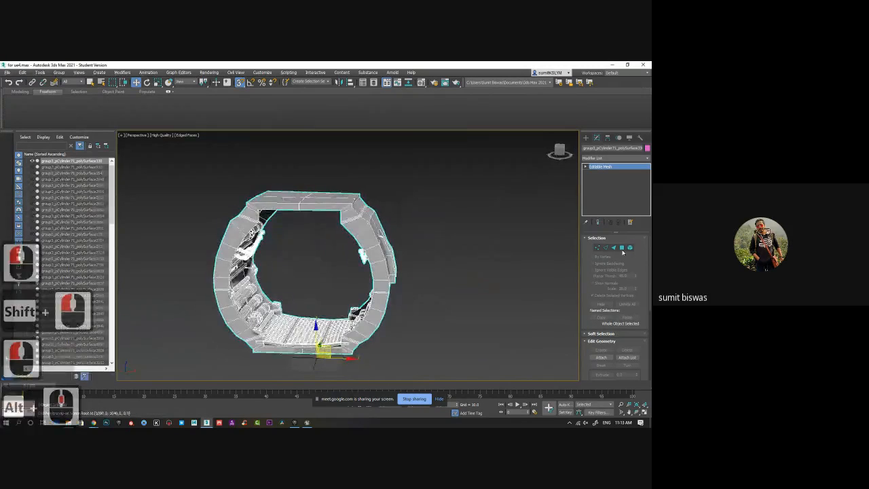
Convert the combined ring to Editable Poly and switch to element-level selection
{"action": "right_click", "coordinate": [603, 169]}
{"action": "left_click", "coordinate": [615, 218]}
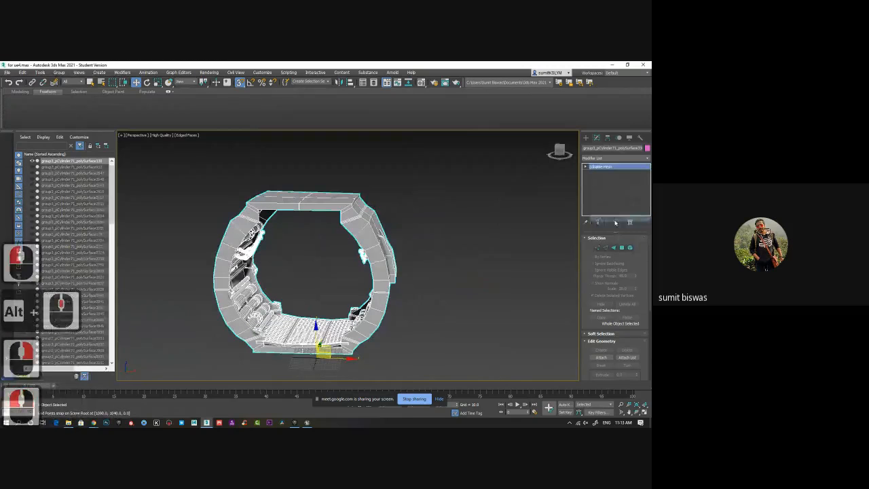
{"action": "left_click", "coordinate": [631, 247]}
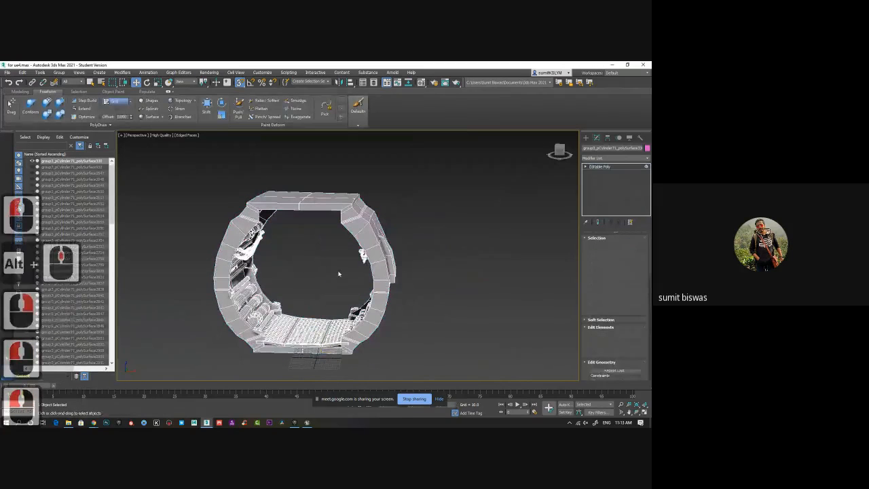
Delete the two upper bracket elements that protrude beyond the ring's front edge beside the pipes
{"action": "middle_click_drag", "start_coordinate": [396, 256], "coordinate": [270, 260], "text": "alt"}
{"action": "scroll", "coordinate": [270, 261], "scroll_direction": "up", "scroll_amount": 7}
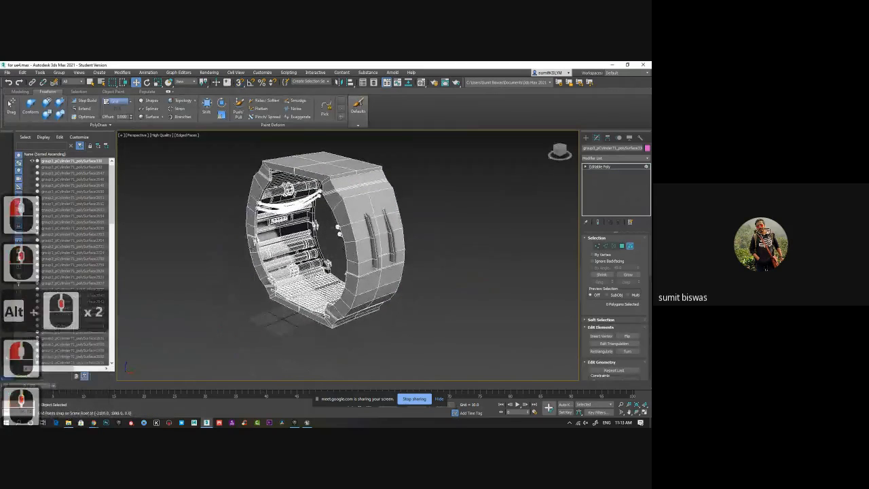
{"action": "left_click", "coordinate": [264, 216]}
{"action": "key", "text": "Delete"}
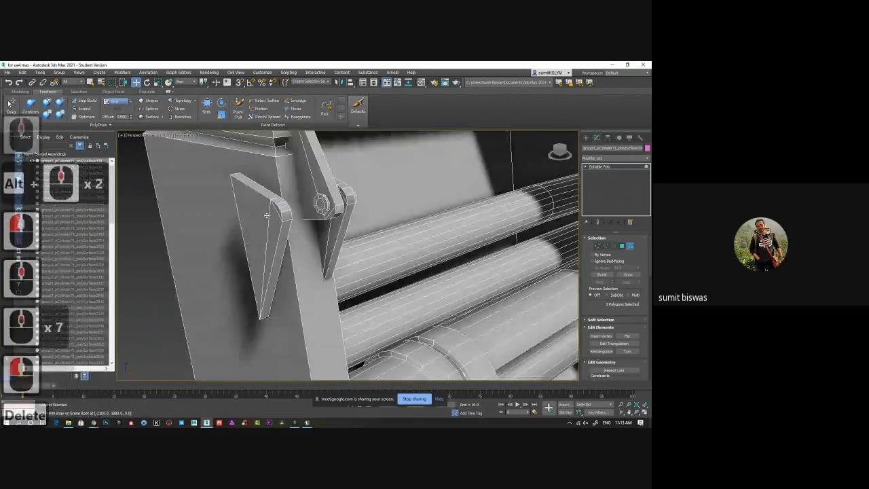
{"action": "left_click", "coordinate": [275, 224]}
{"action": "key", "text": "Delete"}
{"action": "scroll", "coordinate": [253, 217], "scroll_direction": "down", "scroll_amount": 3}
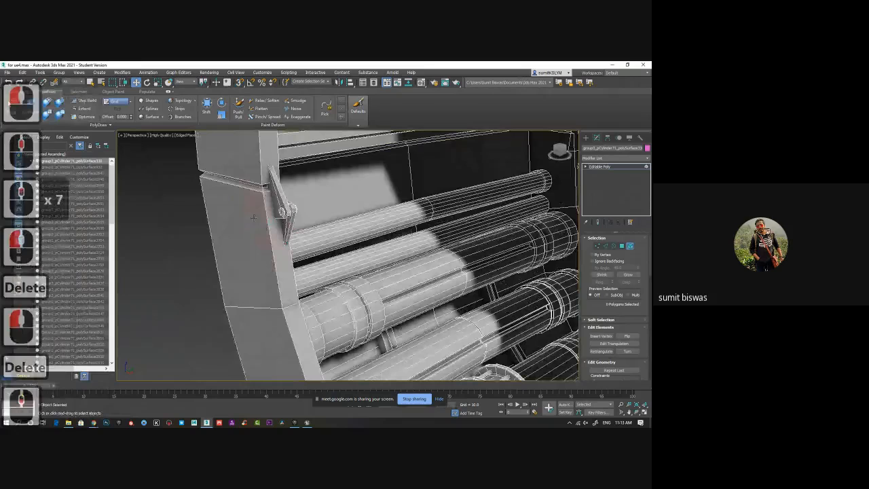
Set the viewport shading quality to Standard, and delete the lower bracket's protruding plate at the ring's front edge
{"action": "left_click", "coordinate": [162, 134]}
{"action": "left_click", "coordinate": [183, 148]}
{"action": "middle_click_drag", "start_coordinate": [284, 295], "coordinate": [248, 141]}
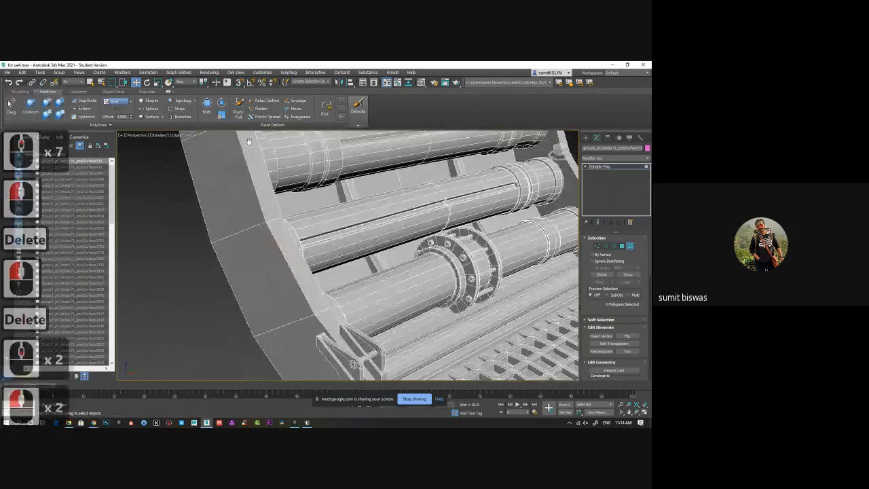
{"action": "middle_click_drag", "start_coordinate": [339, 333], "coordinate": [299, 265]}
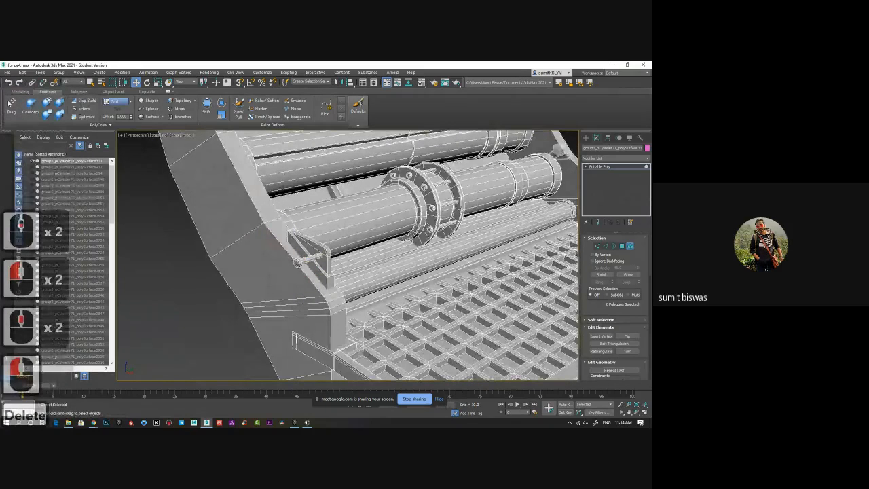
{"action": "middle_click_drag", "start_coordinate": [333, 319], "coordinate": [296, 254]}
{"action": "scroll", "coordinate": [296, 254], "scroll_direction": "down", "scroll_amount": 4}
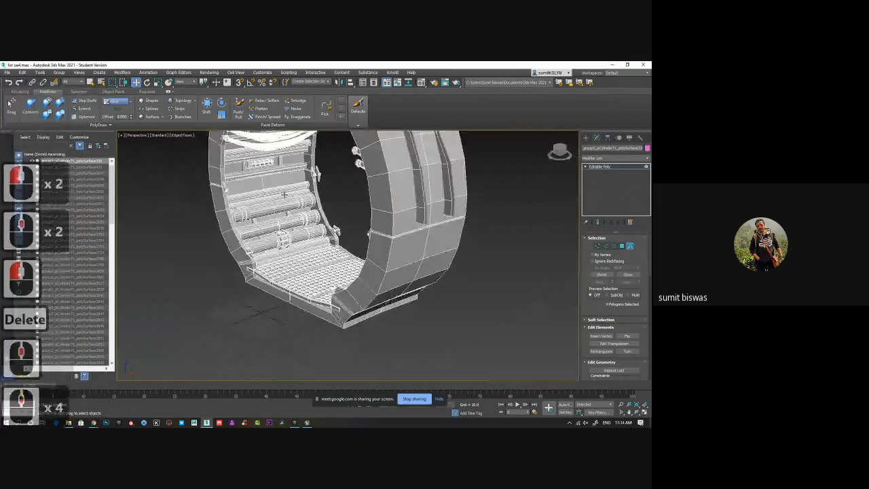
Delete the lower bracket's plate element that sticks out beyond the ring's rear edge
{"action": "middle_click_drag", "start_coordinate": [350, 241], "coordinate": [360, 333]}
{"action": "scroll", "coordinate": [346, 325], "scroll_direction": "up", "scroll_amount": 4}
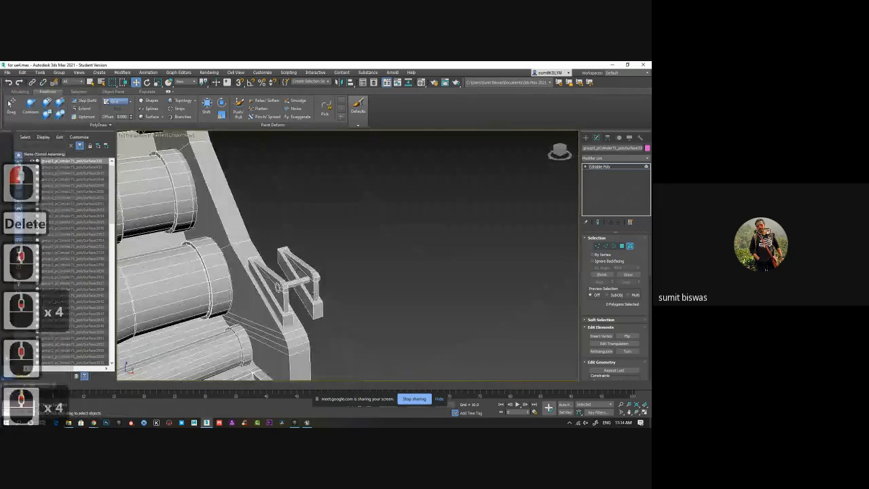
{"action": "left_click", "coordinate": [316, 305]}
{"action": "key", "text": "Delete"}
{"action": "scroll", "coordinate": [320, 295], "scroll_direction": "down", "scroll_amount": 3}
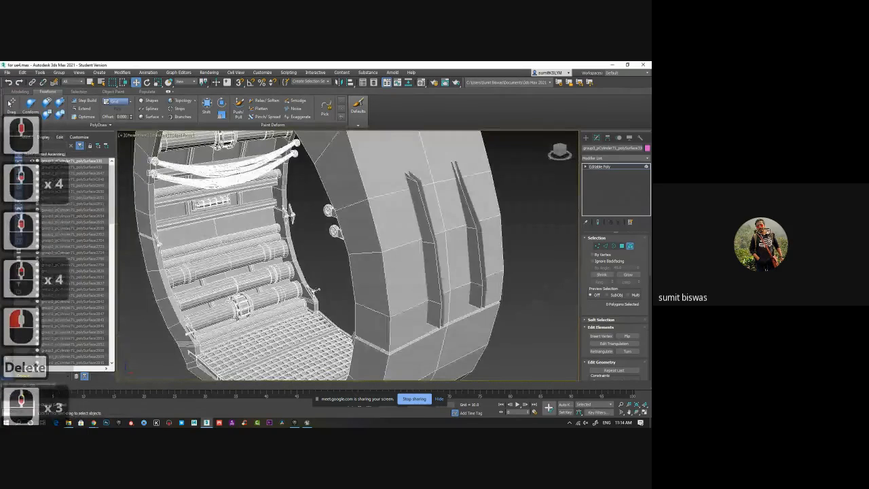
Delete the upper bracket's plates and pin that stick out beyond the ring's rear edge
{"action": "scroll", "coordinate": [273, 210], "scroll_direction": "up", "scroll_amount": 3}
{"action": "middle_click_drag", "start_coordinate": [274, 209], "coordinate": [307, 297]}
{"action": "left_click", "coordinate": [288, 242]}
{"action": "key", "text": "Delete"}
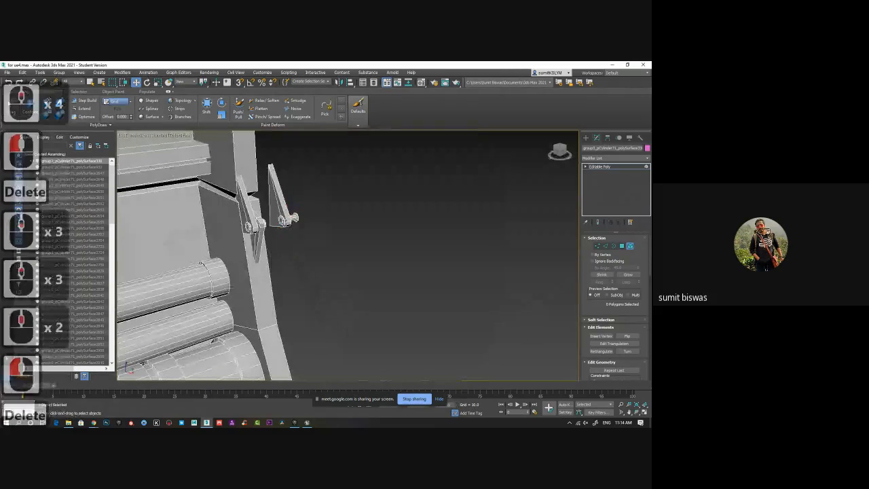
{"action": "left_click", "coordinate": [293, 218]}
{"action": "key", "text": "Delete"}
{"action": "left_click", "coordinate": [282, 216]}
{"action": "key", "text": "Delete"}
{"action": "scroll", "coordinate": [297, 240], "scroll_direction": "down", "scroll_amount": 2}
{"action": "middle_click_drag", "start_coordinate": [297, 241], "coordinate": [319, 268]}
{"action": "scroll", "coordinate": [250, 234], "scroll_direction": "down", "scroll_amount": 1}
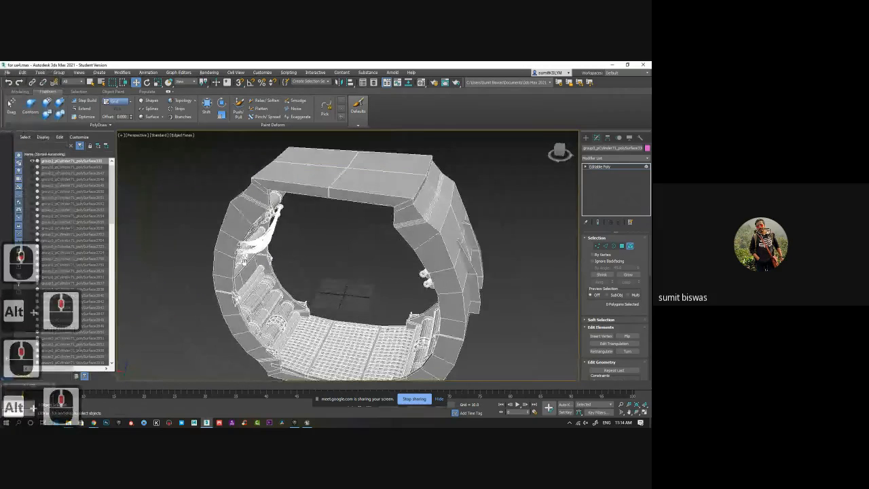
Select both protruding cable clamp elements at the ends of the cable bundles and delete them
{"action": "scroll", "coordinate": [242, 253], "scroll_direction": "up", "scroll_amount": 3}
{"action": "scroll", "coordinate": [242, 253], "scroll_direction": "up", "scroll_amount": 4}
{"action": "left_click", "coordinate": [245, 248]}
{"action": "left_click", "coordinate": [262, 203], "text": "ctrl"}
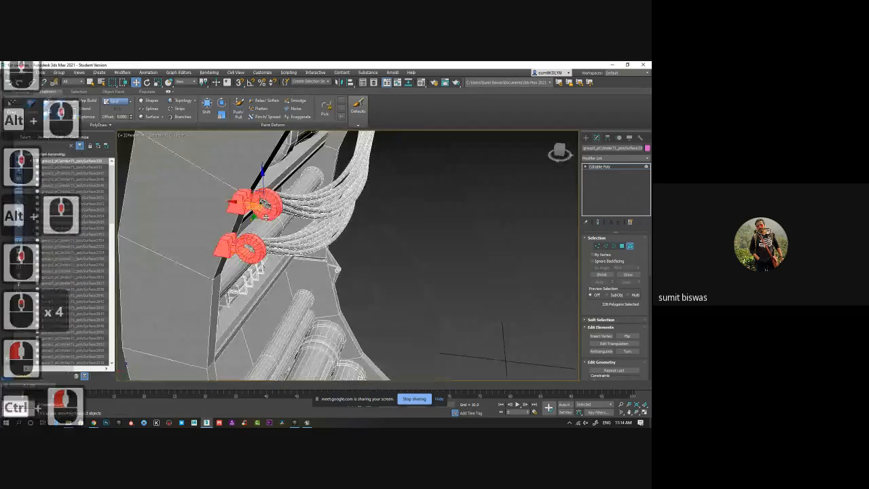
{"action": "key", "text": "Delete"}
{"action": "scroll", "coordinate": [226, 227], "scroll_direction": "down", "scroll_amount": 3}
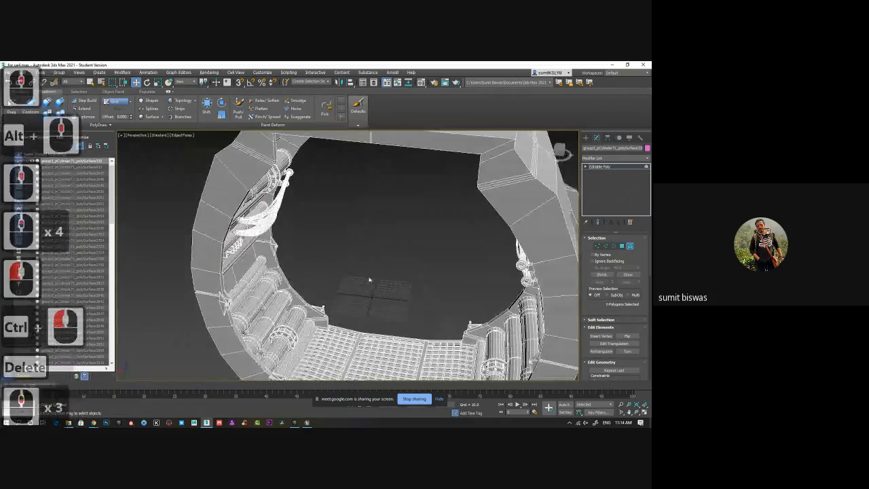
Delete the two protruding cable clamp elements on the inner wall at the ring's opposite side
{"action": "middle_click_drag", "start_coordinate": [370, 279], "coordinate": [281, 258]}
{"action": "left_click", "coordinate": [378, 234]}
{"action": "left_click", "coordinate": [370, 219], "text": "ctrl"}
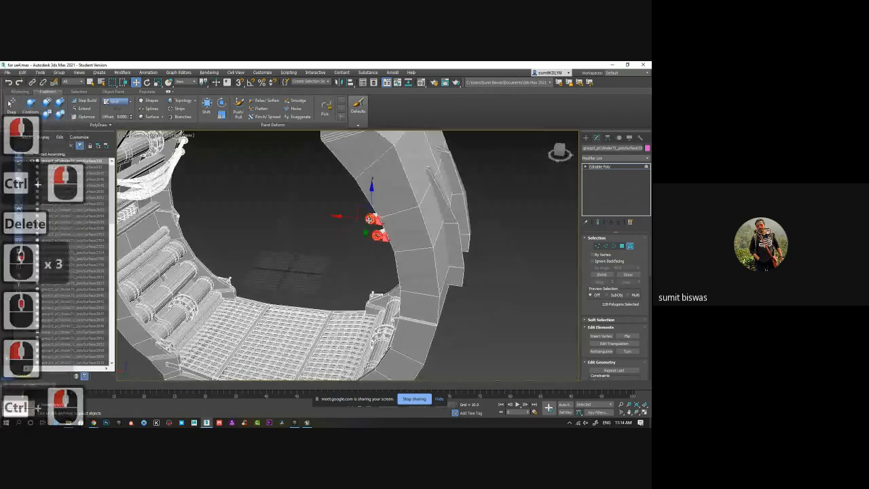
{"action": "key", "text": "Delete"}
{"action": "scroll", "coordinate": [283, 236], "scroll_direction": "down", "scroll_amount": 4}
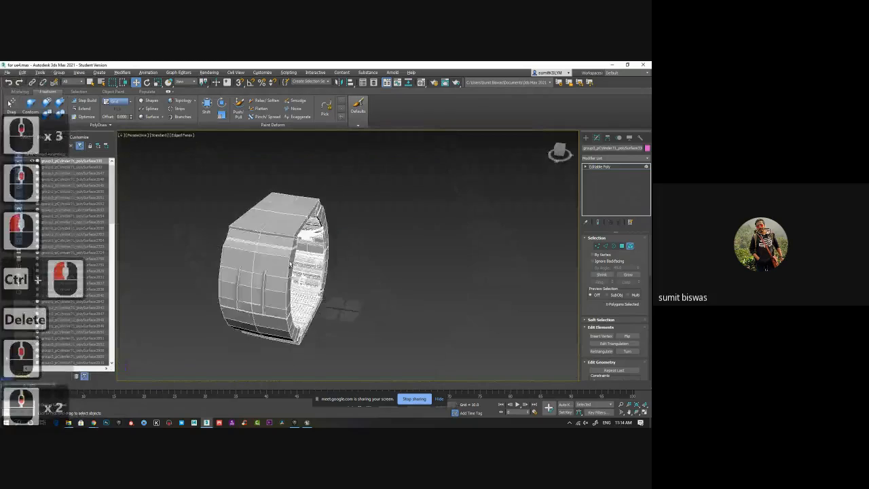
Select all the floor grating elements at the bottom of the ring
{"action": "mouse_move", "coordinate": [290, 264]}
{"action": "middle_mouse_down", "text": "alt"}
{"action": "mouse_move", "coordinate": [240, 257]}
{"action": "mouse_move", "coordinate": [310, 245]}
{"action": "mouse_move", "coordinate": [292, 246]}
{"action": "mouse_move", "coordinate": [300, 264]}
{"action": "mouse_move", "coordinate": [293, 265]}
{"action": "mouse_move", "coordinate": [297, 249]}
{"action": "mouse_move", "coordinate": [281, 246]}
{"action": "mouse_move", "coordinate": [268, 276]}
{"action": "mouse_move", "coordinate": [300, 255]}
{"action": "middle_mouse_up", "text": "alt"}
{"action": "scroll", "coordinate": [307, 244], "scroll_direction": "up", "scroll_amount": 3}
{"action": "scroll", "coordinate": [310, 243], "scroll_direction": "down", "scroll_amount": 2}
{"action": "middle_click_drag", "start_coordinate": [264, 288], "coordinate": [273, 271], "text": "alt"}
{"action": "left_click", "coordinate": [266, 270]}
{"action": "scroll", "coordinate": [272, 270], "scroll_direction": "up", "scroll_amount": 2}
{"action": "left_click", "coordinate": [252, 273], "text": "ctrl"}
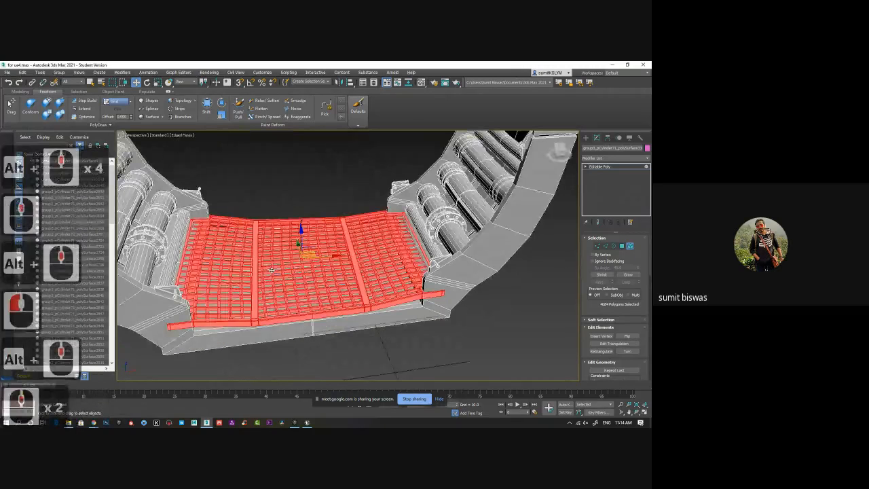
Try to copy and move the selected floor grating elements upward, and undo both attempts
{"action": "middle_click_drag", "start_coordinate": [366, 293], "coordinate": [322, 285], "text": "alt"}
{"action": "scroll", "coordinate": [354, 283], "scroll_direction": "down", "scroll_amount": 2}
{"action": "left_click_drag", "start_coordinate": [313, 262], "coordinate": [311, 201], "text": "shift"}
{"action": "key", "text": "ctrl+z"}
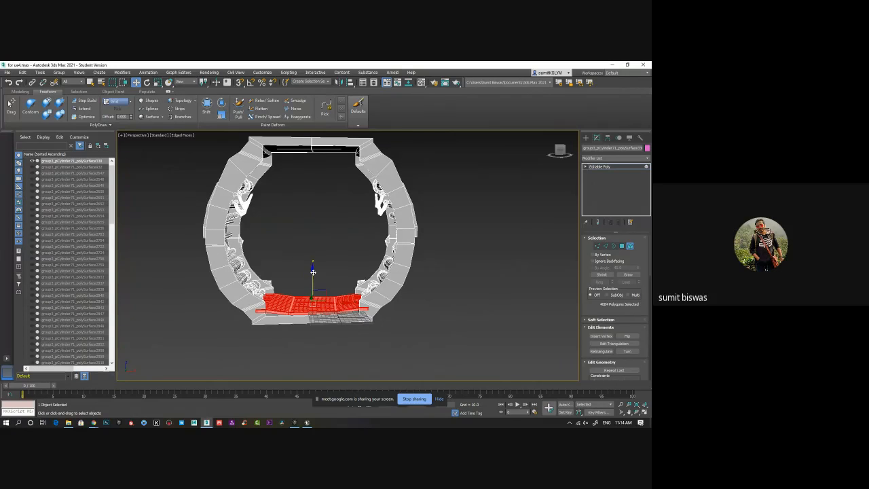
{"action": "left_click_drag", "start_coordinate": [313, 261], "coordinate": [313, 235]}
{"action": "key", "text": "ctrl+z"}
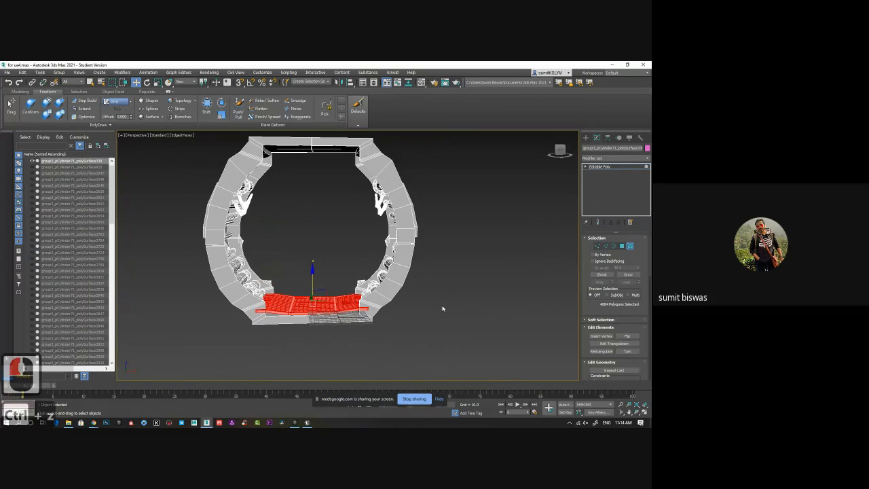
Detach the selected floor grating as a separate object and leave element editing on the ring
{"action": "scroll", "coordinate": [598, 333], "scroll_direction": "down", "scroll_amount": 2}
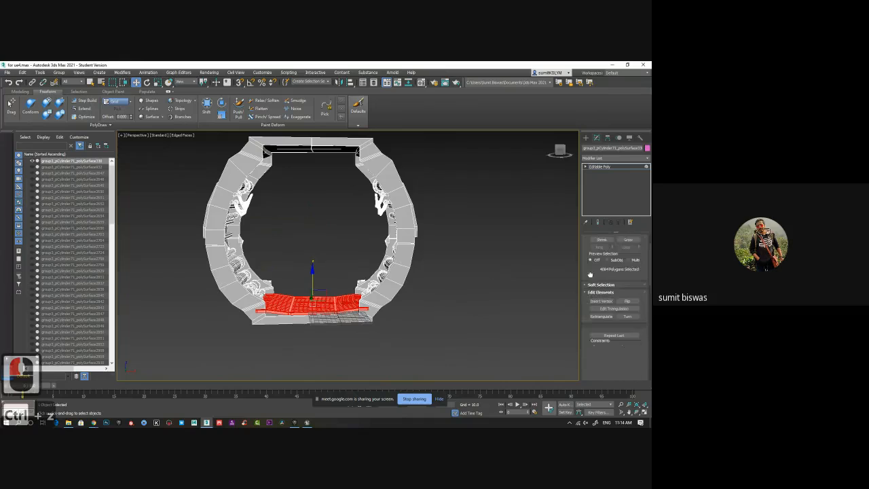
{"action": "left_click", "coordinate": [627, 358]}
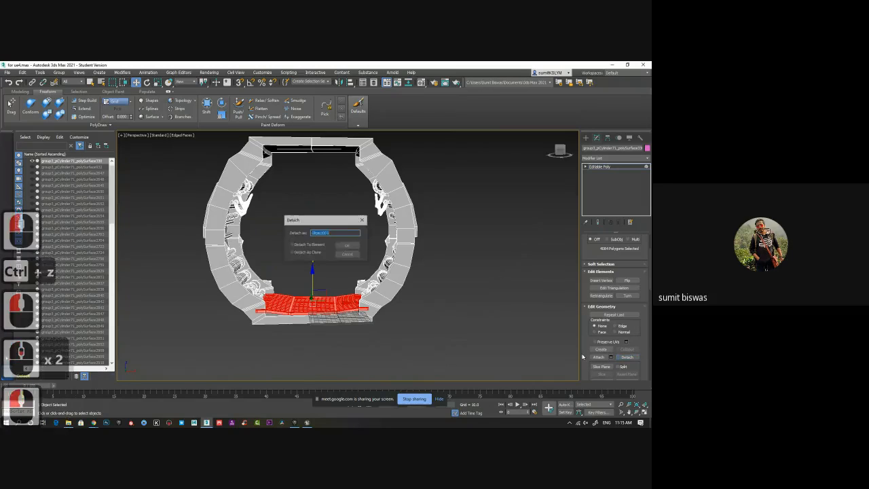
{"action": "left_click", "coordinate": [349, 245]}
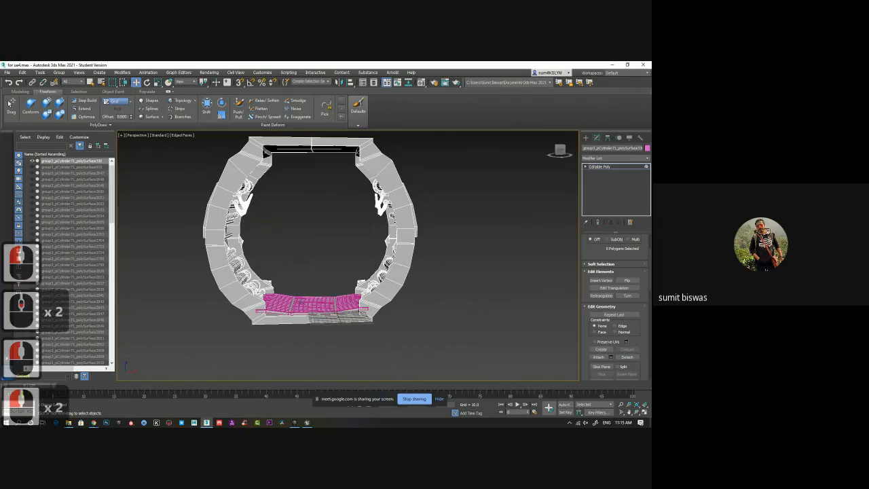
{"action": "left_click", "coordinate": [301, 303]}
{"action": "left_click", "coordinate": [344, 317]}
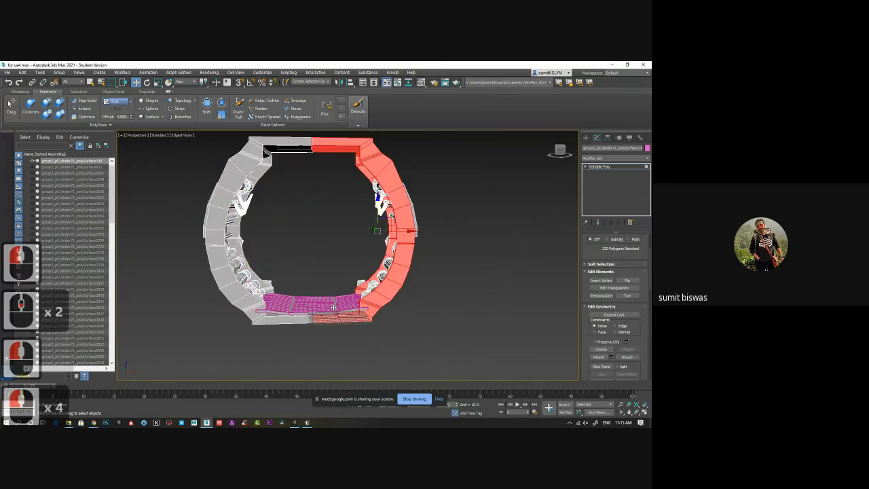
{"action": "left_click", "coordinate": [602, 168]}
{"action": "left_click", "coordinate": [460, 293]}
Clone the detached floor grating straight up into the middle of the ring's opening
{"action": "left_click", "coordinate": [324, 307]}
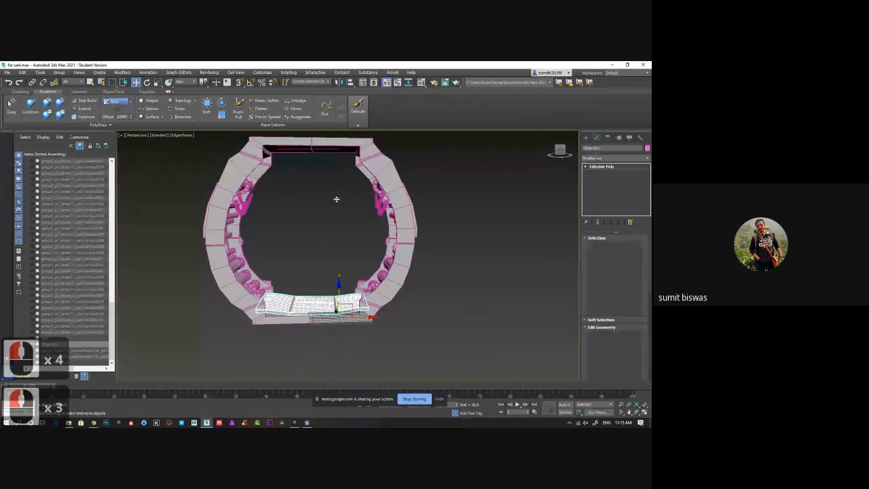
{"action": "left_click_drag", "start_coordinate": [337, 304], "coordinate": [336, 228], "text": "shift"}
{"action": "left_click", "coordinate": [327, 271]}
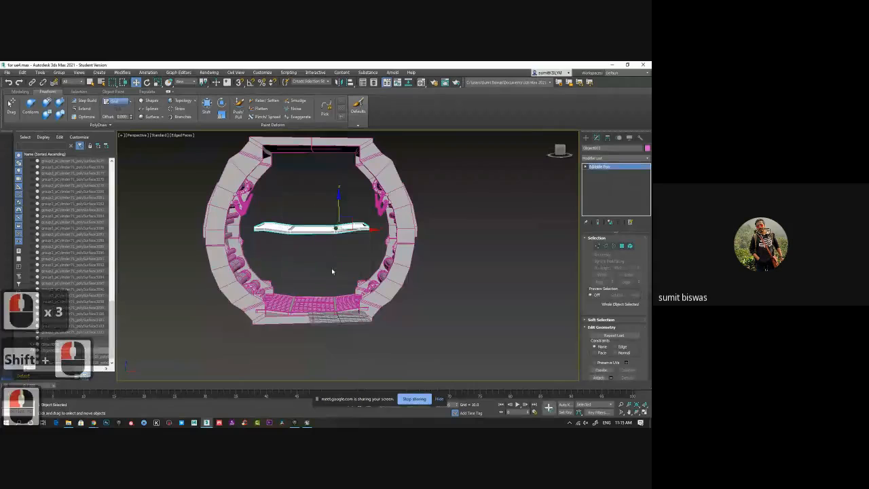
Mirror the raised grating copy about the Z axis with No Clone
{"action": "left_click", "coordinate": [339, 82]}
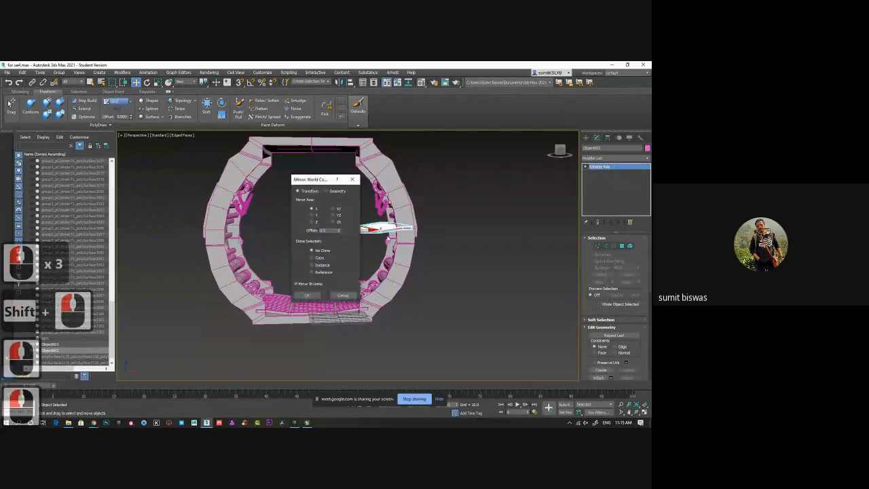
{"action": "left_click_drag", "start_coordinate": [314, 180], "coordinate": [436, 181]}
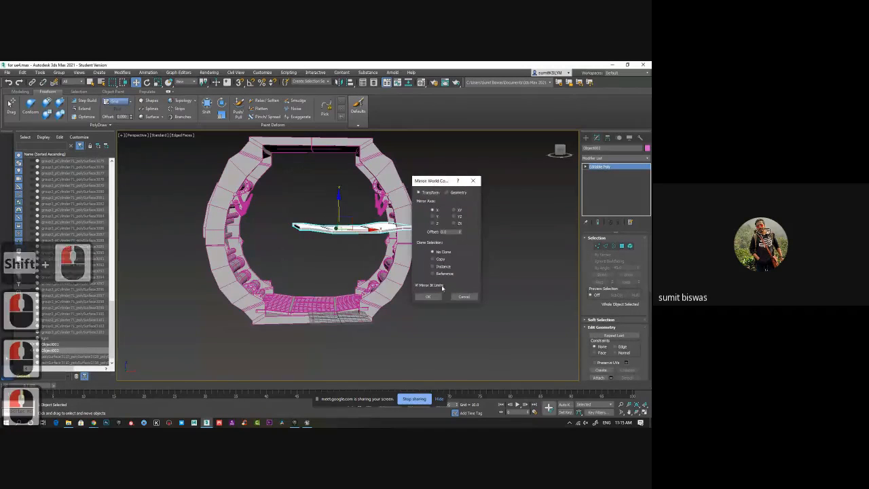
{"action": "left_click", "coordinate": [432, 216]}
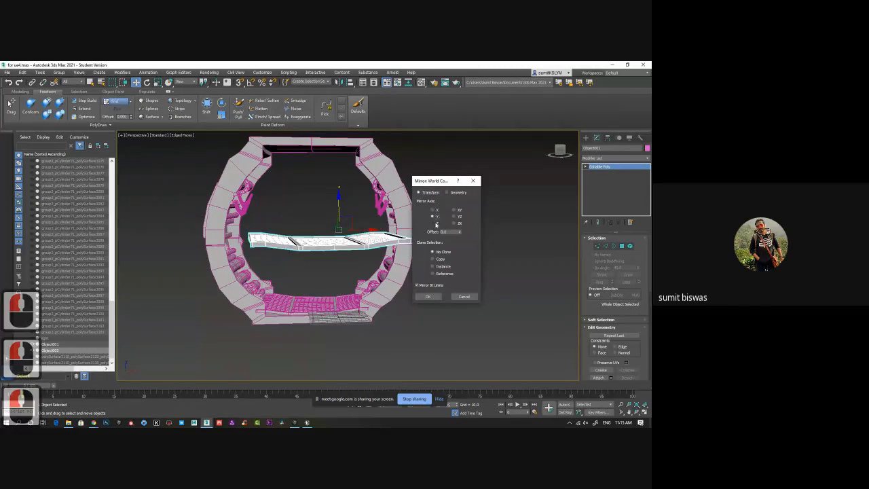
{"action": "left_click", "coordinate": [435, 224]}
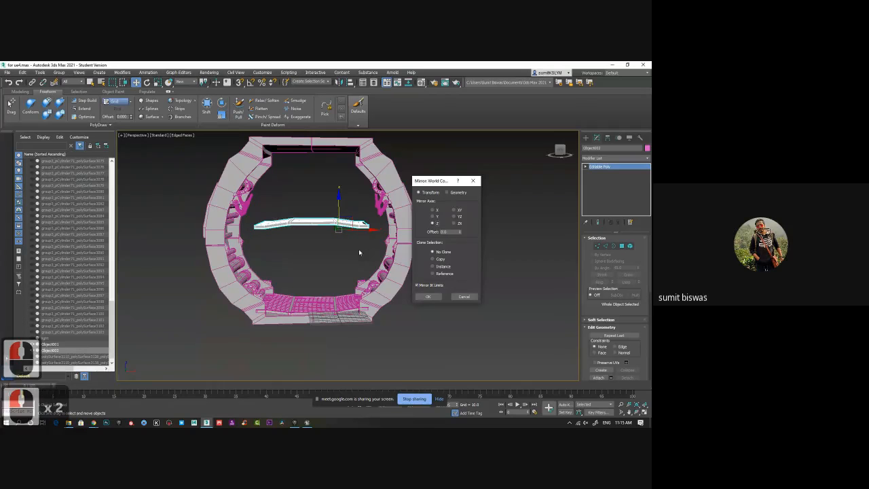
{"action": "left_click", "coordinate": [432, 297]}
Raise the mirrored grating to the ring's ceiling and fine-tune its height against the side walls
{"action": "mouse_move", "coordinate": [410, 247]}
{"action": "middle_mouse_down", "text": "alt"}
{"action": "mouse_move", "coordinate": [405, 272]}
{"action": "mouse_move", "coordinate": [399, 239]}
{"action": "middle_mouse_up", "text": "alt"}
{"action": "left_click_drag", "start_coordinate": [333, 164], "coordinate": [337, 114]}
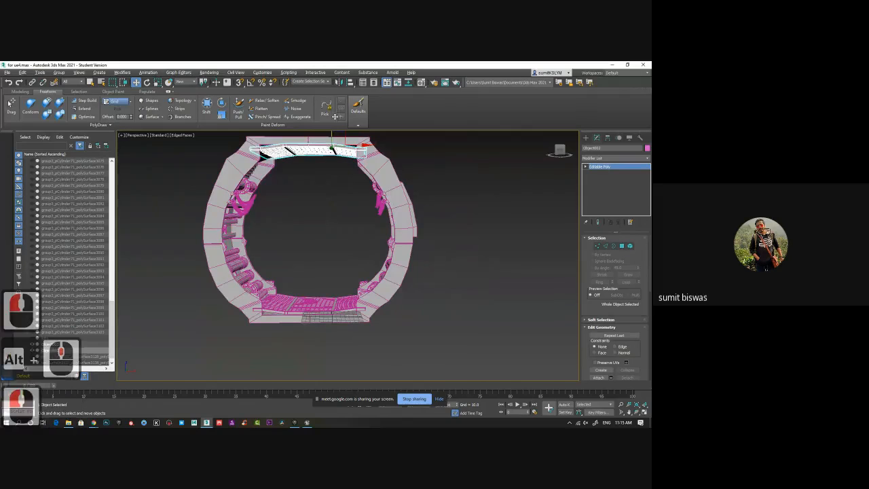
{"action": "middle_click_drag", "start_coordinate": [333, 148], "coordinate": [325, 219], "text": "alt"}
{"action": "scroll", "coordinate": [325, 216], "scroll_direction": "up", "scroll_amount": 3}
{"action": "middle_click_drag", "start_coordinate": [332, 181], "coordinate": [347, 233]}
{"action": "scroll", "coordinate": [351, 211], "scroll_direction": "up", "scroll_amount": 3}
{"action": "left_click_drag", "start_coordinate": [352, 154], "coordinate": [352, 160]}
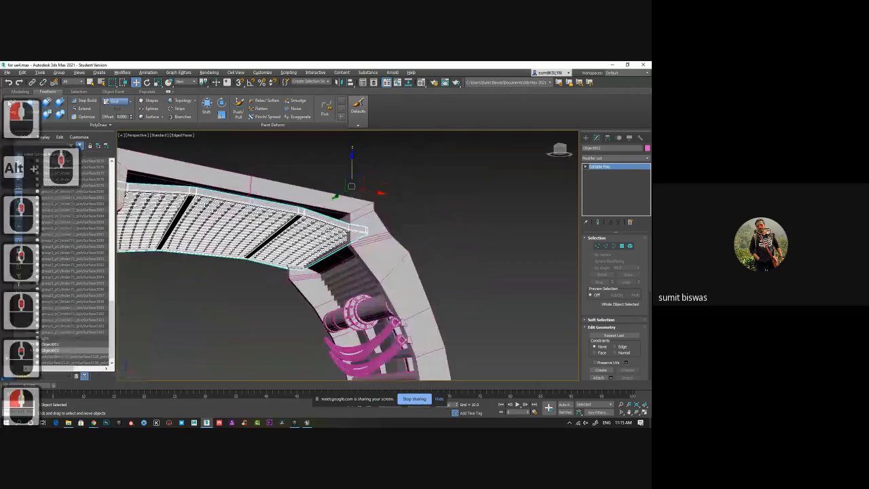
Attach the ceiling grating and the floor grating to the ring object
{"action": "middle_click_drag", "start_coordinate": [352, 160], "coordinate": [291, 249], "text": "alt"}
{"action": "scroll", "coordinate": [293, 250], "scroll_direction": "down", "scroll_amount": 3}
{"action": "middle_click_drag", "start_coordinate": [332, 288], "coordinate": [360, 274], "text": "alt"}
{"action": "left_click", "coordinate": [360, 274]}
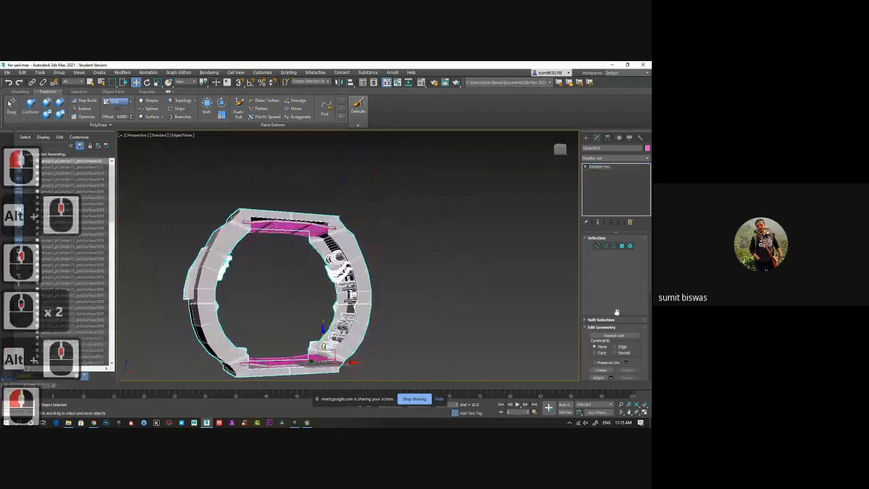
{"action": "left_click", "coordinate": [601, 379]}
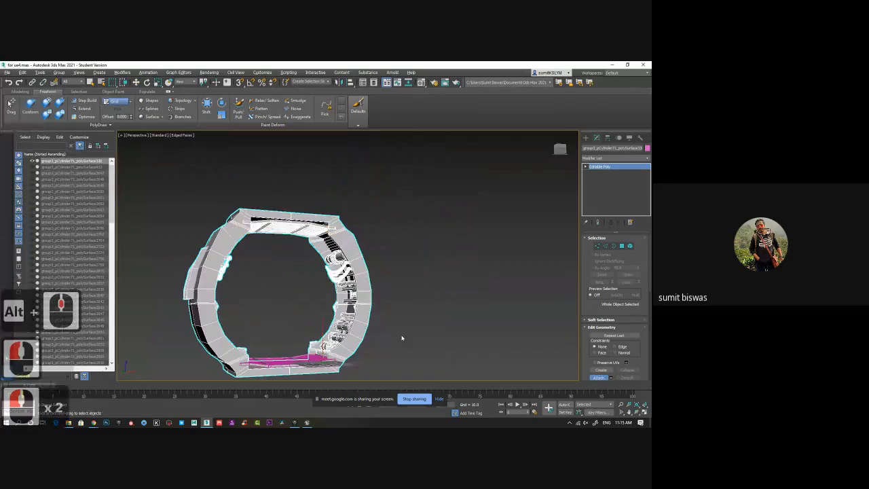
{"action": "middle_click_drag", "start_coordinate": [403, 338], "coordinate": [414, 323], "text": "alt"}
{"action": "left_click", "coordinate": [340, 325]}
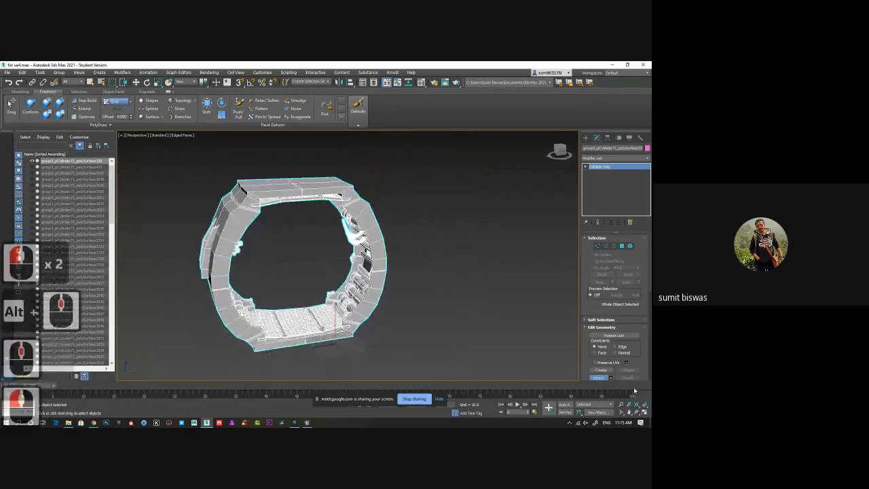
{"action": "left_click", "coordinate": [598, 379]}
Examine the combined ring from all sides, including its floor edge and its pivot relative to the grid
{"action": "middle_click_drag", "start_coordinate": [487, 325], "coordinate": [401, 219], "text": "alt"}
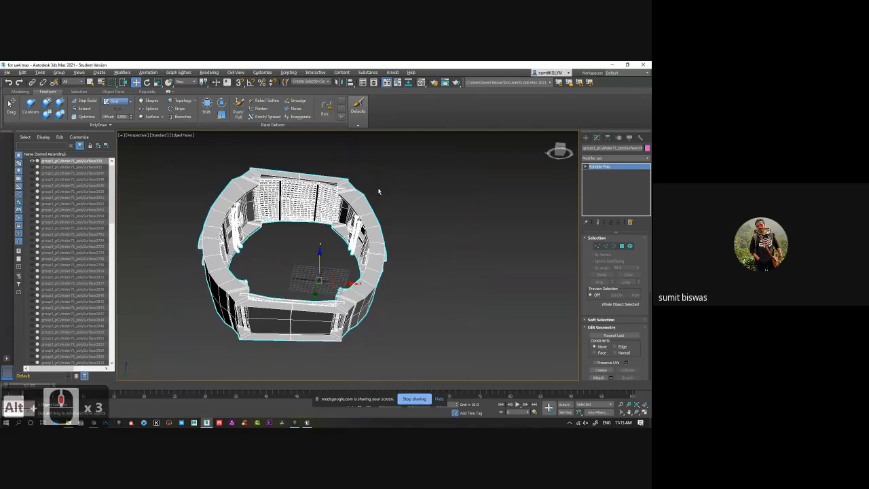
{"action": "middle_click_drag", "start_coordinate": [402, 256], "coordinate": [384, 285], "text": "alt"}
{"action": "scroll", "coordinate": [329, 263], "scroll_direction": "up", "scroll_amount": 2}
{"action": "scroll", "coordinate": [384, 284], "scroll_direction": "down", "scroll_amount": 2}
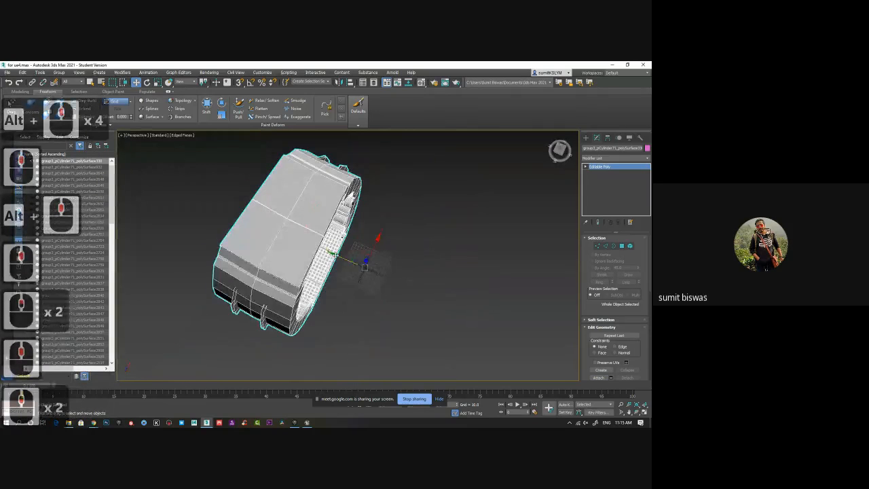
{"action": "middle_click_drag", "start_coordinate": [348, 285], "coordinate": [322, 292], "text": "alt"}
{"action": "scroll", "coordinate": [323, 294], "scroll_direction": "up", "scroll_amount": 2}
{"action": "middle_click_drag", "start_coordinate": [287, 318], "coordinate": [308, 285]}
{"action": "scroll", "coordinate": [308, 286], "scroll_direction": "up", "scroll_amount": 2}
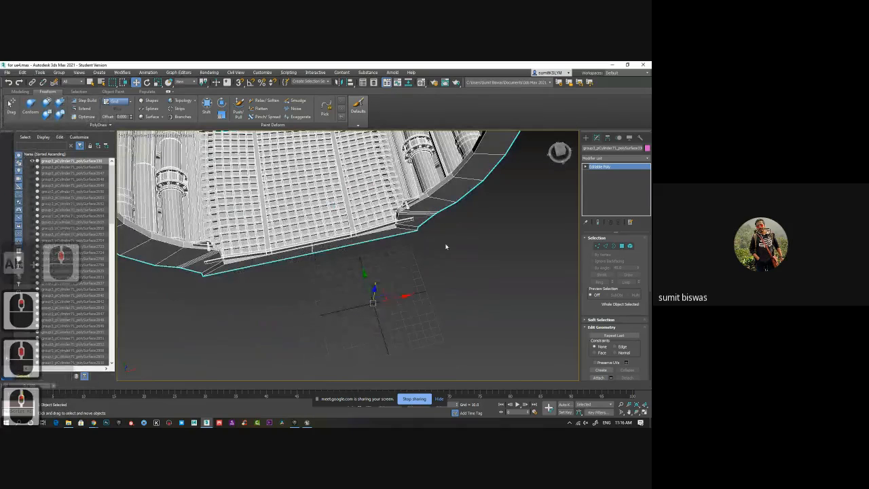
Enable pivot-only editing and 3D snapping, and move the ring's pivot down near the floor's front edge
{"action": "left_click", "coordinate": [607, 138]}
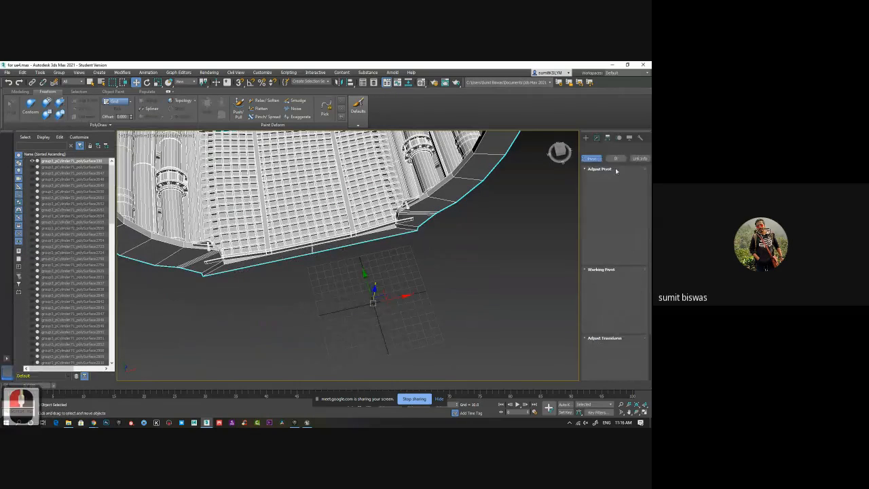
{"action": "left_click", "coordinate": [615, 184]}
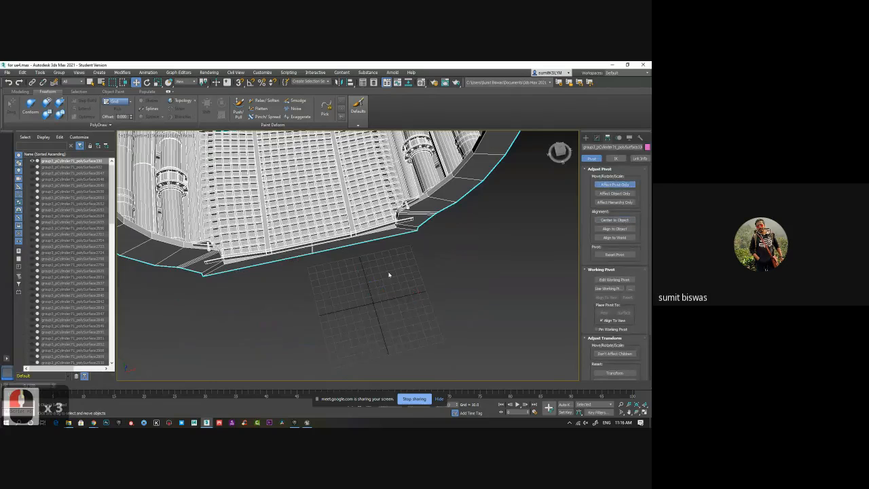
{"action": "middle_click_drag", "start_coordinate": [379, 280], "coordinate": [379, 255]}
{"action": "scroll", "coordinate": [391, 281], "scroll_direction": "down", "scroll_amount": 3}
{"action": "scroll", "coordinate": [360, 224], "scroll_direction": "up", "scroll_amount": 2}
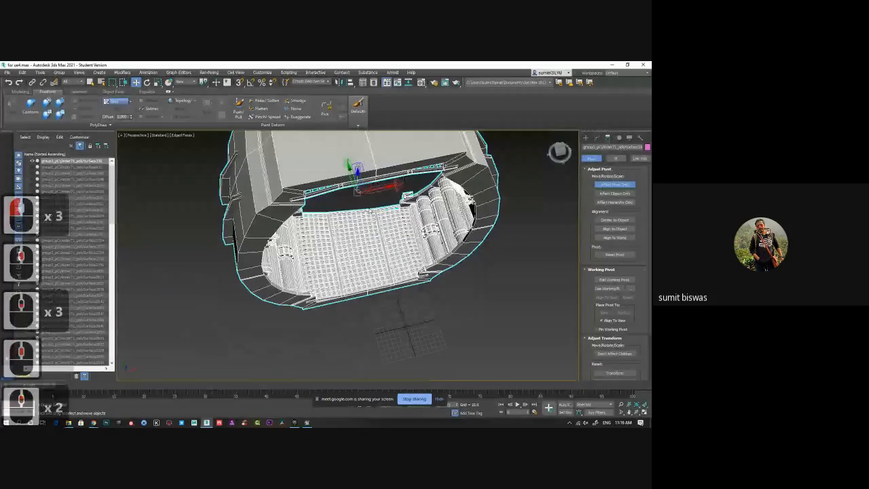
{"action": "left_click", "coordinate": [239, 83]}
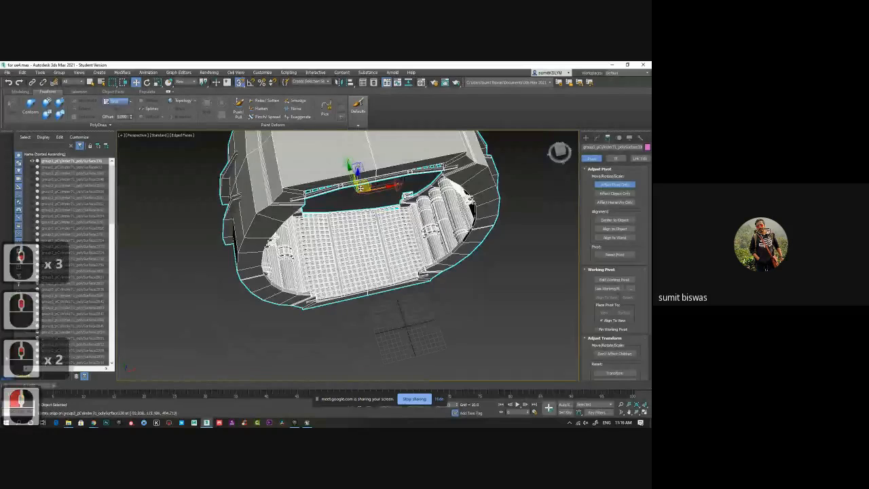
{"action": "left_click_drag", "start_coordinate": [364, 197], "coordinate": [377, 312]}
{"action": "middle_click_drag", "start_coordinate": [377, 312], "coordinate": [384, 287], "text": "alt"}
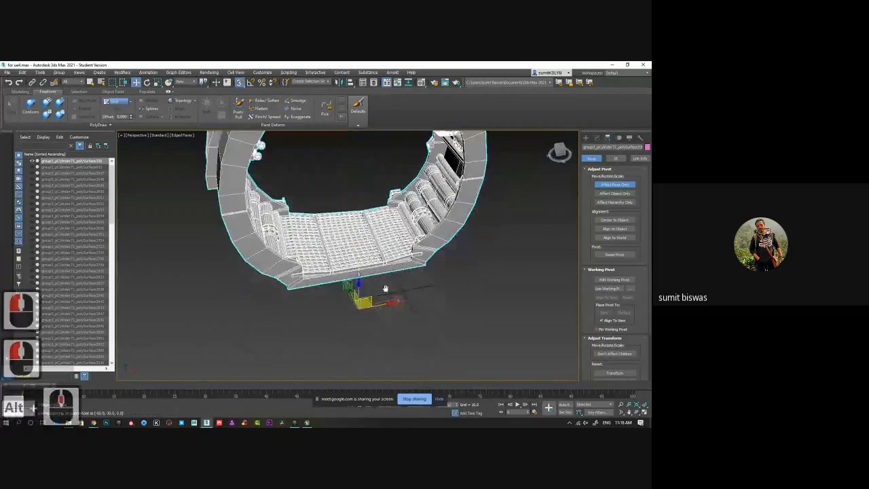
{"action": "scroll", "coordinate": [385, 287], "scroll_direction": "up", "scroll_amount": 3}
{"action": "left_click_drag", "start_coordinate": [343, 331], "coordinate": [330, 244]}
{"action": "middle_click_drag", "start_coordinate": [373, 246], "coordinate": [371, 336], "text": "alt"}
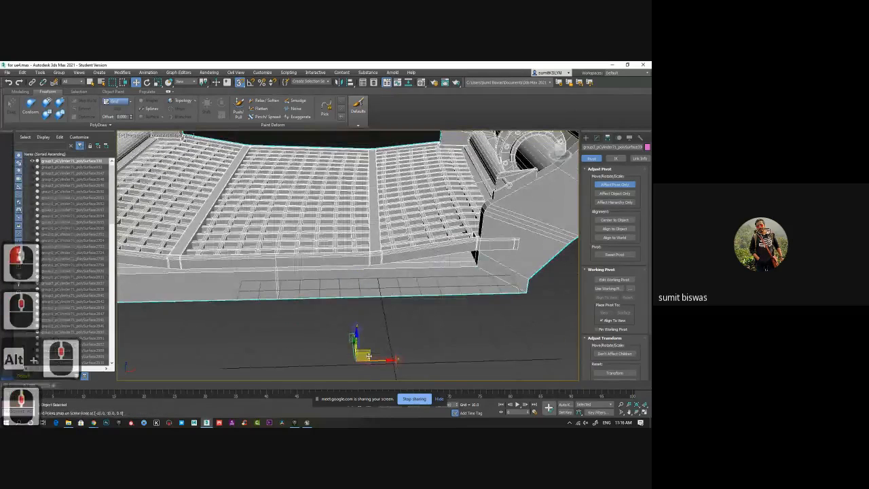
Disable Grid Points snapping, snap the pivot to the middle vertex of the ring's bottom front edge, and end pivot-only editing
{"action": "right_click", "coordinate": [239, 81]}
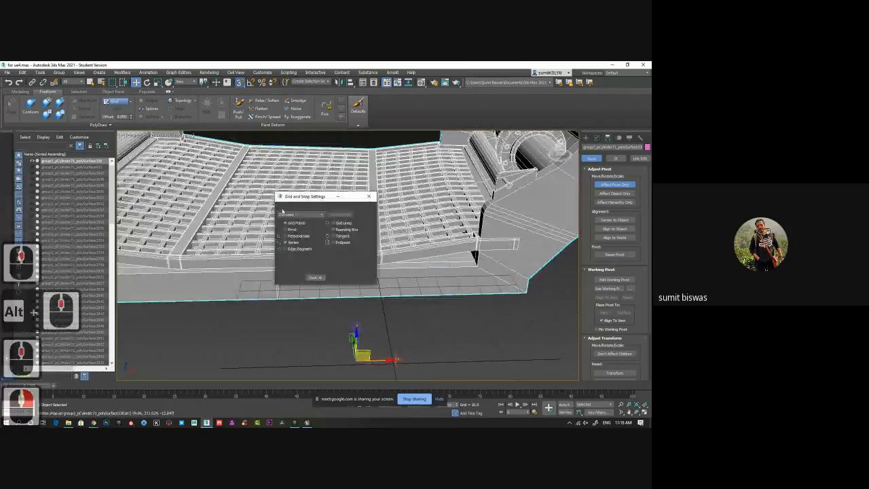
{"action": "left_click", "coordinate": [287, 223]}
{"action": "left_click", "coordinate": [368, 198]}
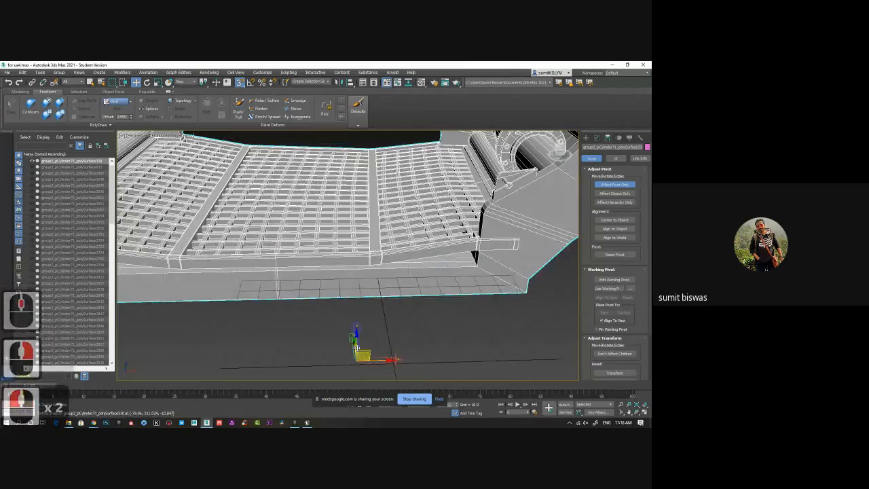
{"action": "left_click_drag", "start_coordinate": [357, 357], "coordinate": [279, 295]}
{"action": "scroll", "coordinate": [338, 326], "scroll_direction": "down", "scroll_amount": 2}
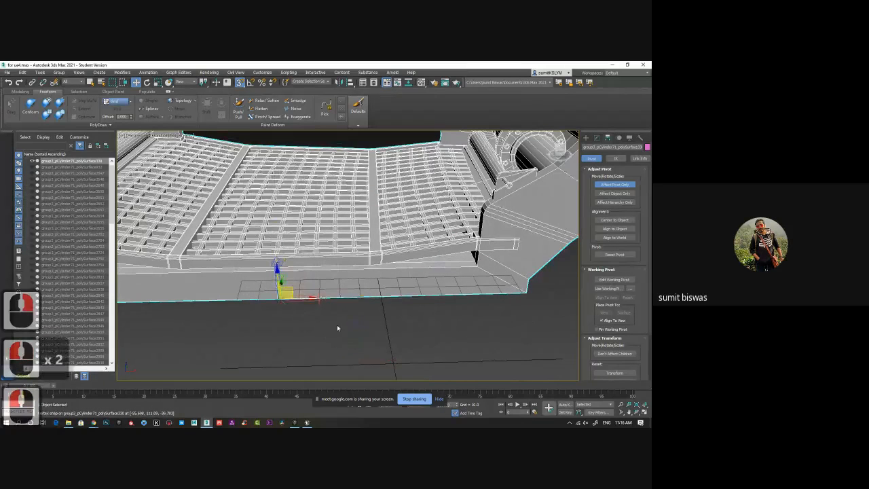
{"action": "scroll", "coordinate": [338, 326], "scroll_direction": "down", "scroll_amount": 4}
{"action": "middle_click_drag", "start_coordinate": [338, 326], "coordinate": [367, 319], "text": "alt"}
{"action": "left_click", "coordinate": [614, 185]}
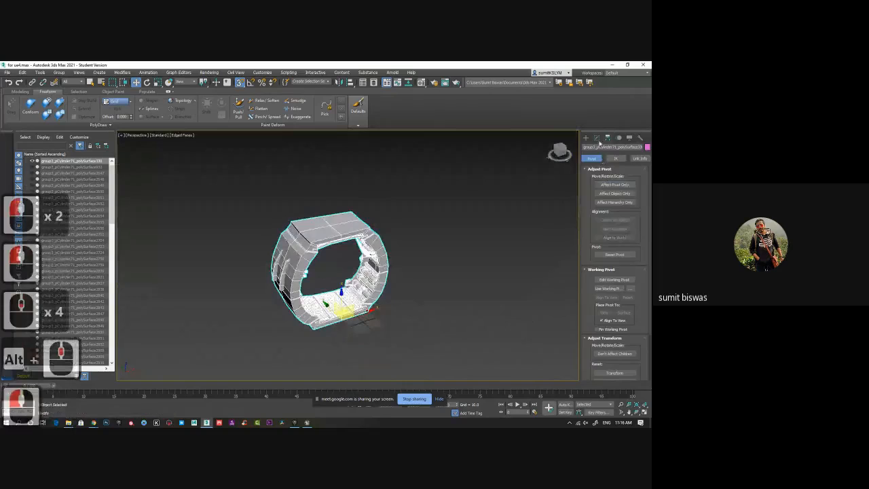
{"action": "left_click", "coordinate": [597, 137]}
Check the grid and snap settings, then examine the ring's grated floor edge and pivot from several angles
{"action": "right_click", "coordinate": [241, 84]}
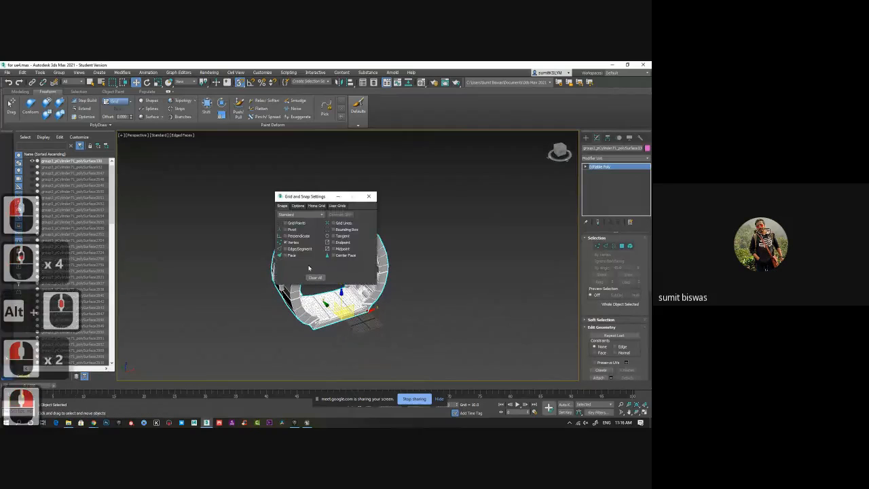
{"action": "left_click", "coordinate": [368, 196]}
{"action": "scroll", "coordinate": [427, 311], "scroll_direction": "up", "scroll_amount": 2}
{"action": "middle_click_drag", "start_coordinate": [427, 311], "coordinate": [353, 265], "text": "alt"}
{"action": "scroll", "coordinate": [299, 276], "scroll_direction": "up", "scroll_amount": 2}
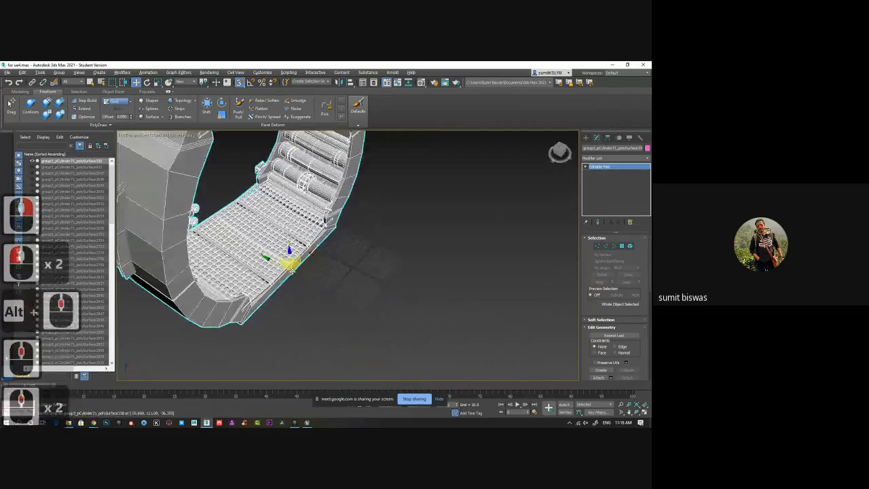
{"action": "middle_click_drag", "start_coordinate": [299, 275], "coordinate": [351, 267], "text": "alt"}
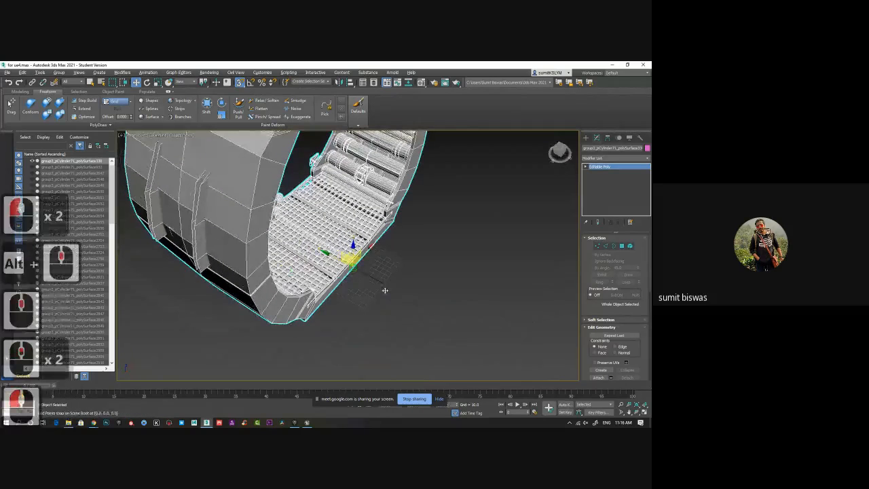
{"action": "mouse_move", "coordinate": [382, 291]}
{"action": "middle_mouse_down", "text": "alt"}
{"action": "mouse_move", "coordinate": [365, 285]}
{"action": "mouse_move", "coordinate": [385, 291]}
{"action": "middle_mouse_up", "text": "alt"}
{"action": "scroll", "coordinate": [323, 286], "scroll_direction": "up", "scroll_amount": 3}
{"action": "scroll", "coordinate": [323, 285], "scroll_direction": "down", "scroll_amount": 5}
{"action": "scroll", "coordinate": [390, 306], "scroll_direction": "down", "scroll_amount": 3}
{"action": "middle_click_drag", "start_coordinate": [394, 323], "coordinate": [408, 313], "text": "alt"}
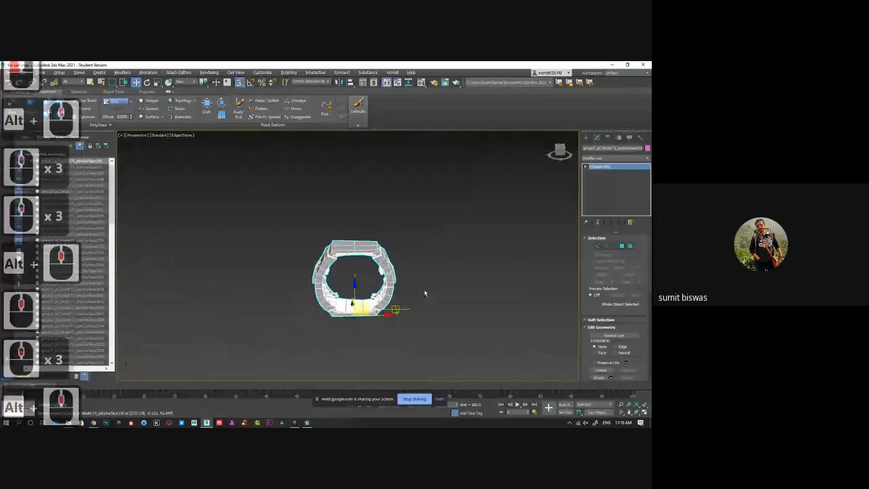
Export the ring in FBX format as M_SideWall_bend.fbx in the GA193 folder, keeping the current FBX export options
{"action": "left_click", "coordinate": [8, 73]}
{"action": "mouse_move", "coordinate": [32, 157]}
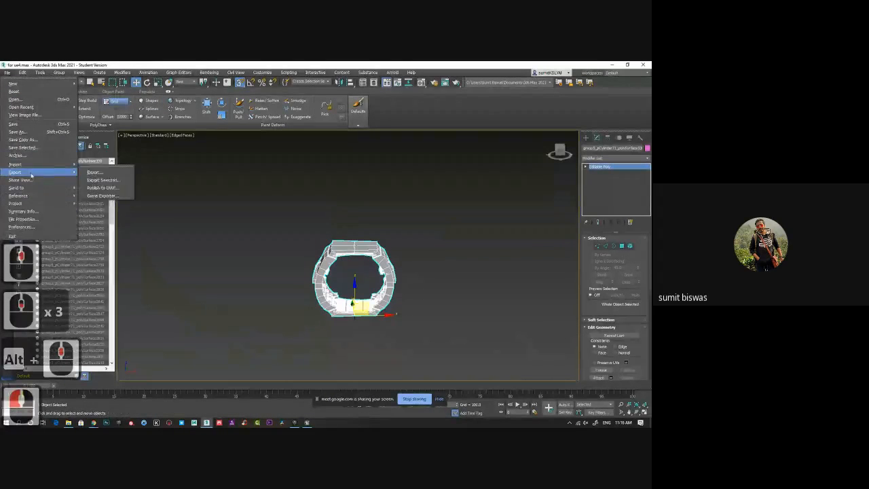
{"action": "left_click", "coordinate": [99, 172]}
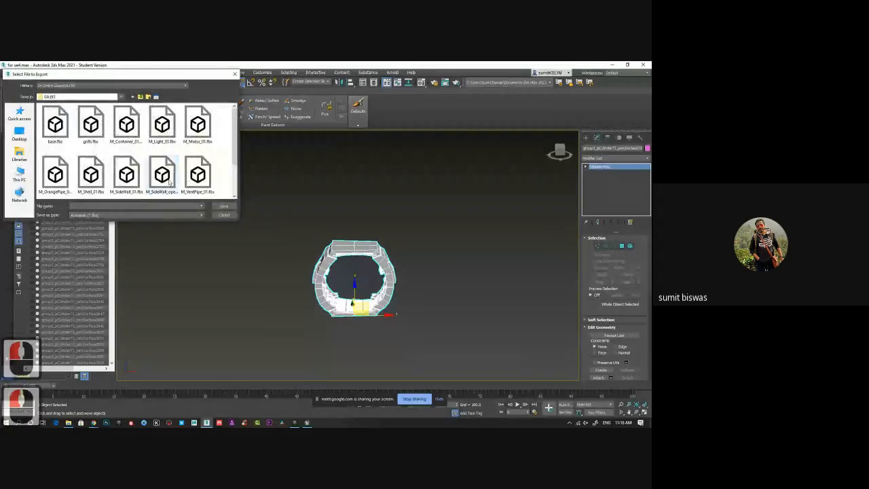
{"action": "left_click", "coordinate": [126, 175]}
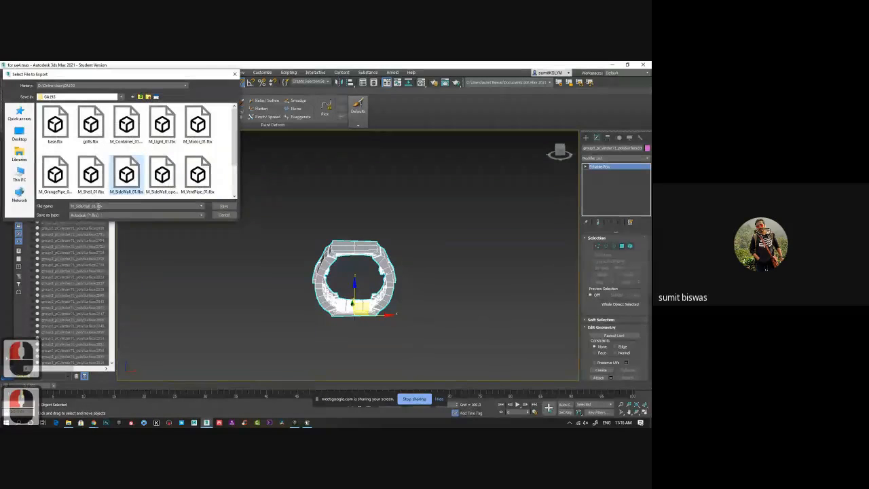
{"action": "double_click", "coordinate": [118, 205]}
{"action": "key", "text": "BackSpace"}
{"action": "key", "text": "BackSpace"}
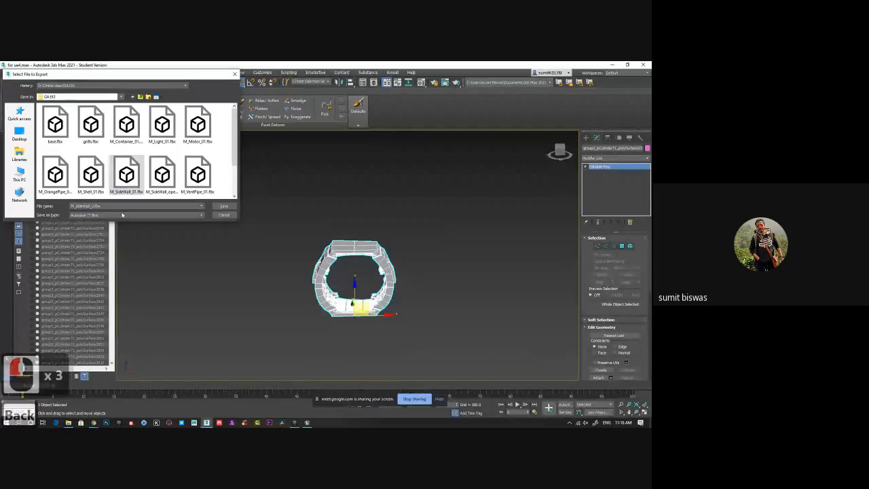
{"action": "type", "text": "ben"}
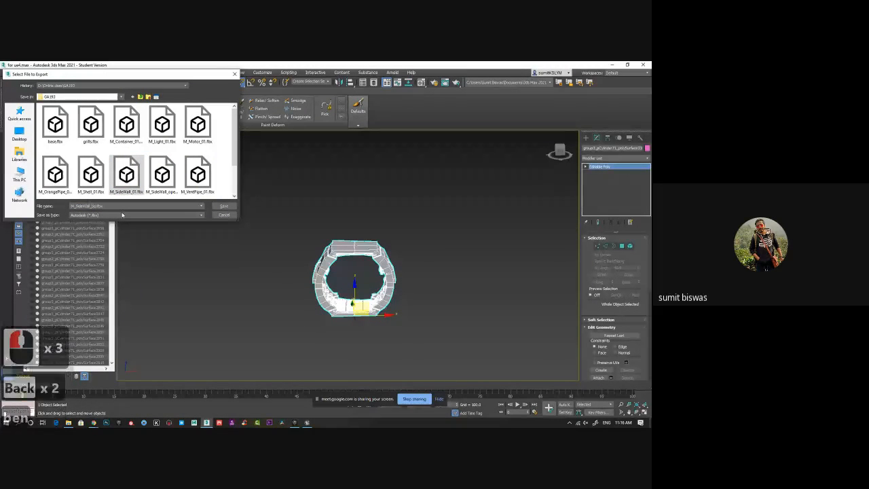
{"action": "type", "text": "d"}
{"action": "left_click", "coordinate": [224, 206]}
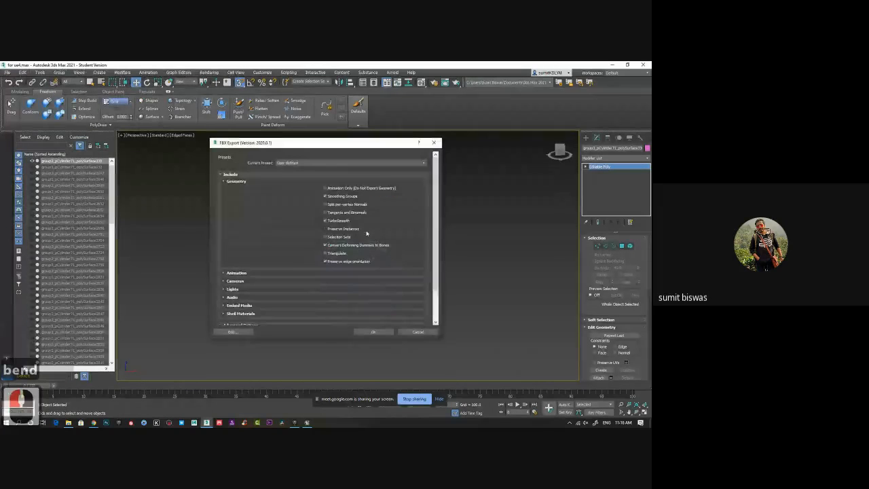
{"action": "left_click", "coordinate": [373, 331]}
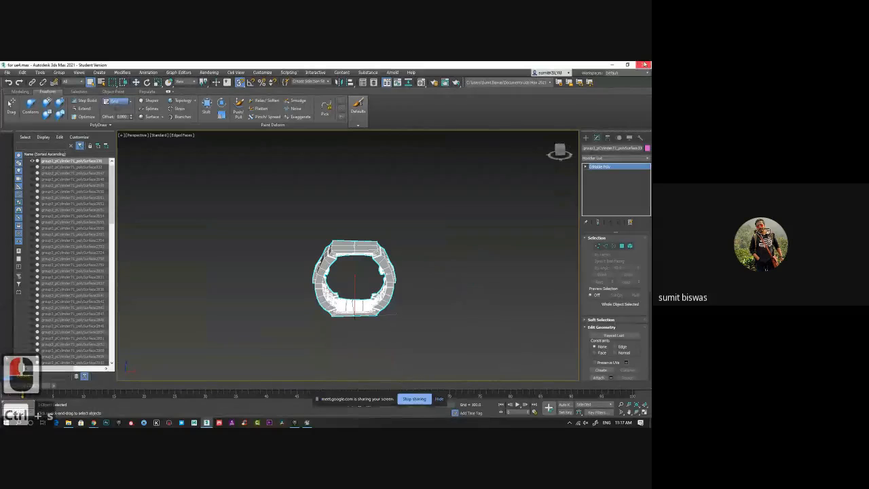
Switch to Unreal Editor and import M_SideWall_bend.fbx and M_SideWall_opening.fbx into the GA193 Mesh folder as static meshes with the current options
{"action": "left_click", "coordinate": [614, 66]}
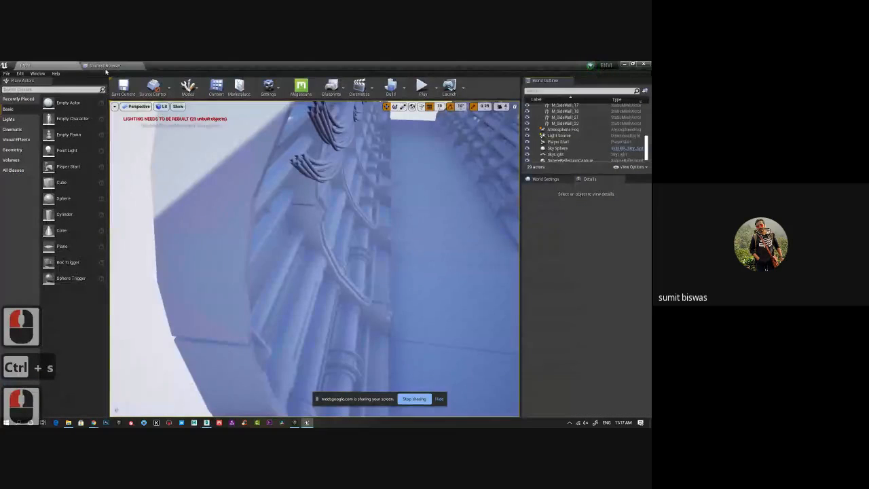
{"action": "left_click", "coordinate": [105, 67]}
{"action": "right_click", "coordinate": [301, 208]}
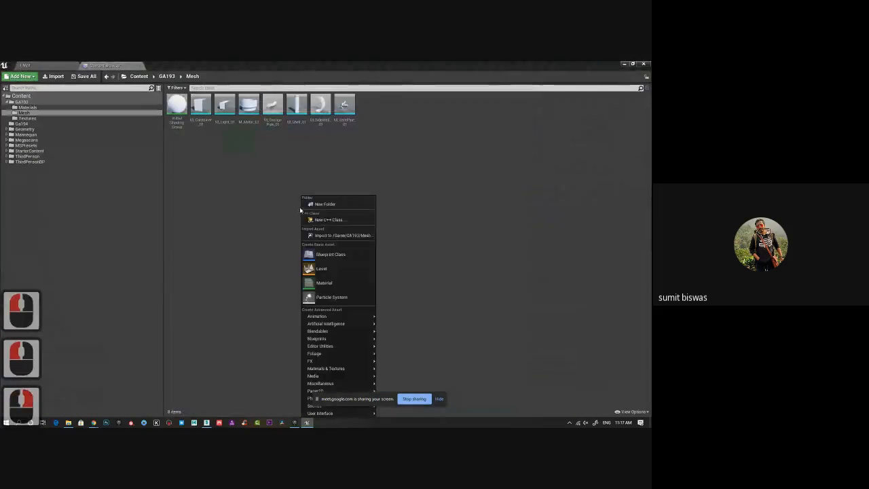
{"action": "left_click", "coordinate": [333, 235]}
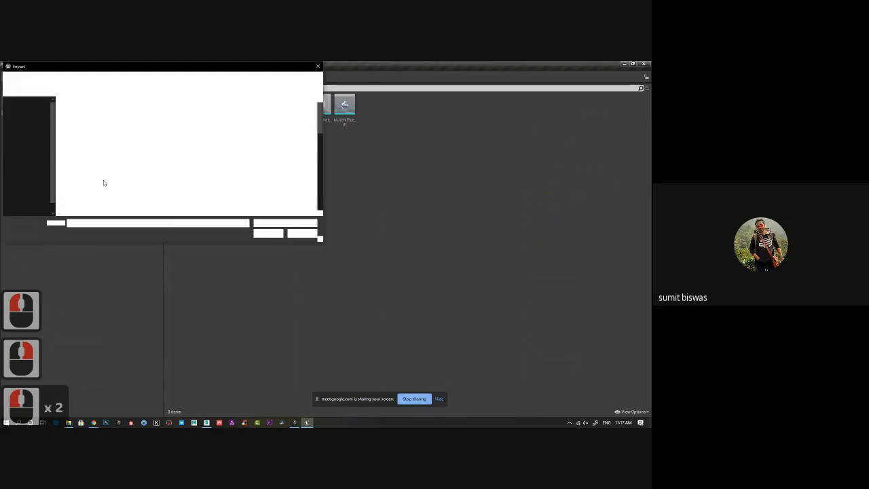
{"action": "scroll", "coordinate": [111, 165], "scroll_direction": "down", "scroll_amount": 4}
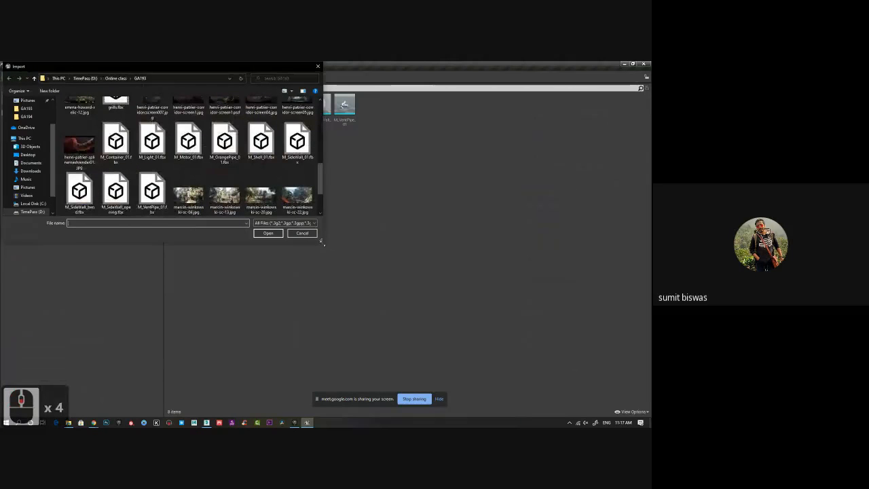
{"action": "left_click_drag", "start_coordinate": [327, 256], "coordinate": [375, 358]}
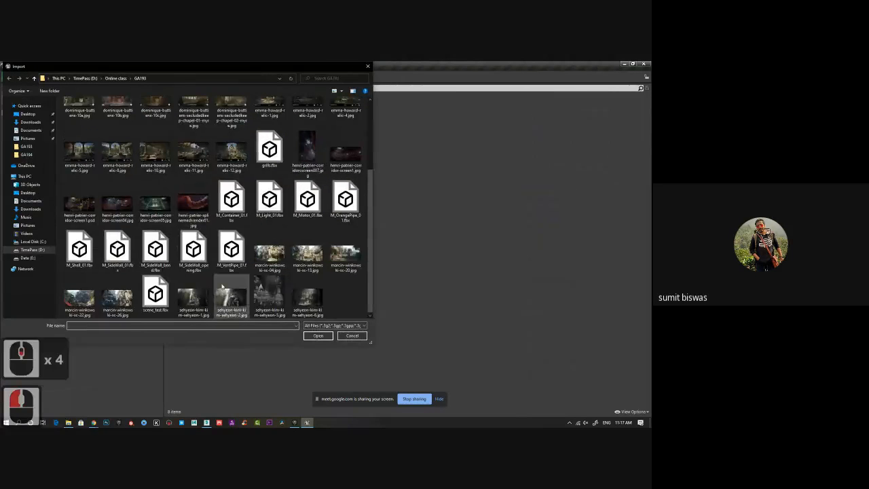
{"action": "left_click", "coordinate": [156, 253]}
{"action": "left_click", "coordinate": [198, 252], "text": "ctrl"}
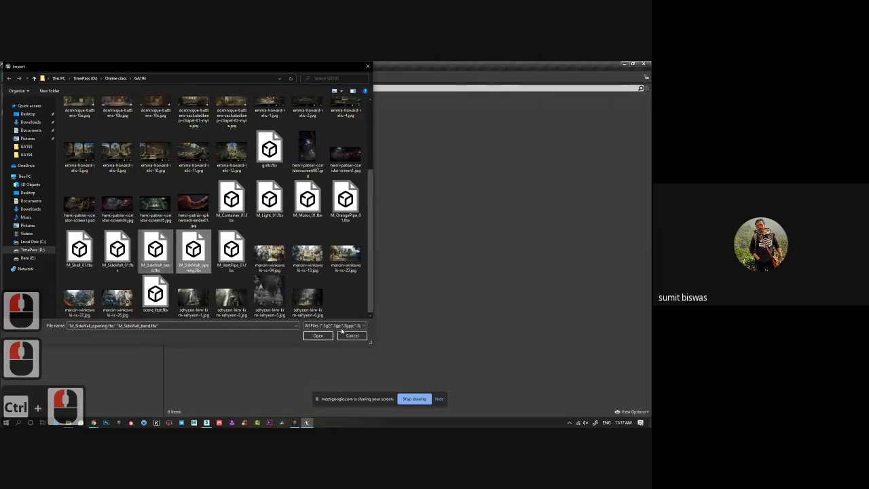
{"action": "left_click", "coordinate": [319, 335]}
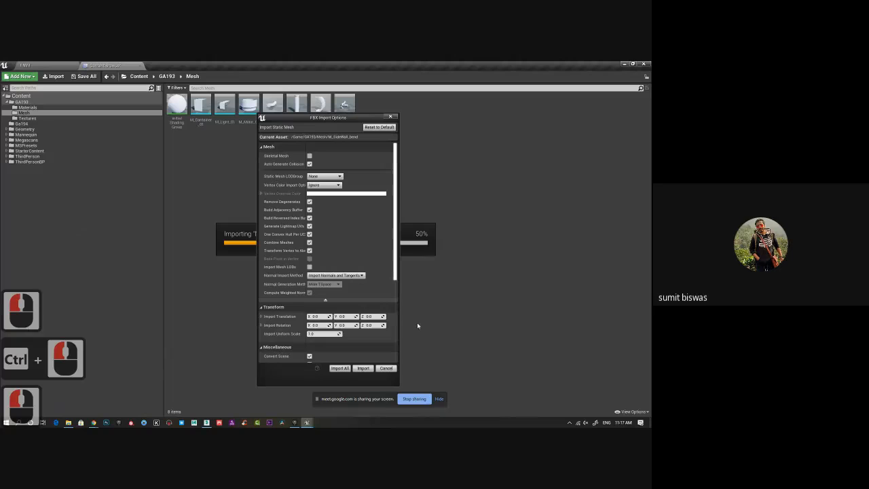
{"action": "left_click", "coordinate": [339, 365]}
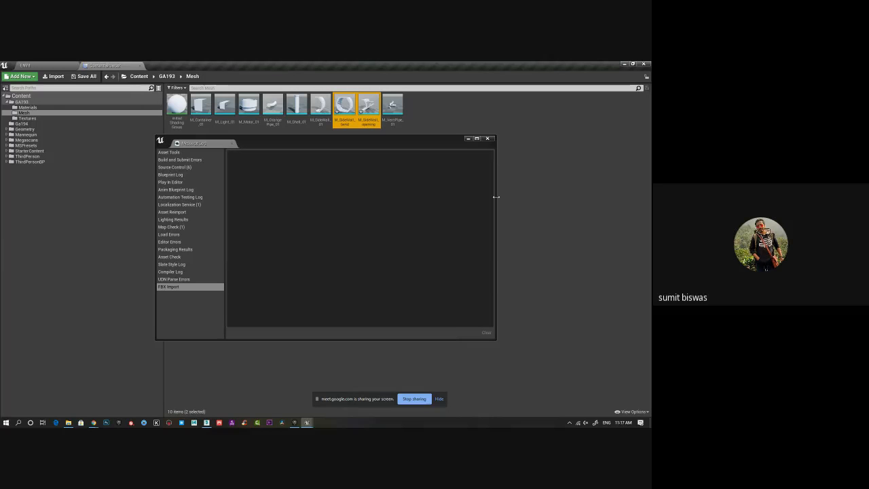
{"action": "left_click", "coordinate": [487, 139]}
Save both imported side wall meshes and detach the Content Browser, placing it clear of the level viewport
{"action": "left_click", "coordinate": [82, 76]}
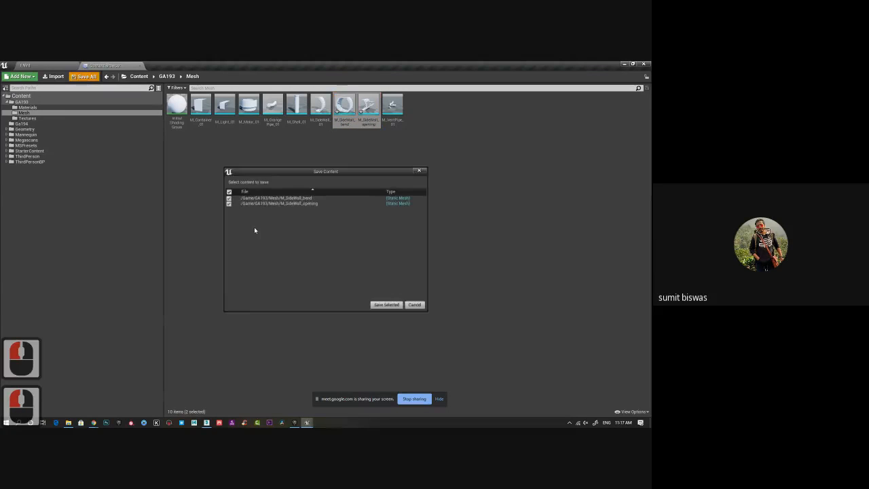
{"action": "left_click", "coordinate": [386, 305]}
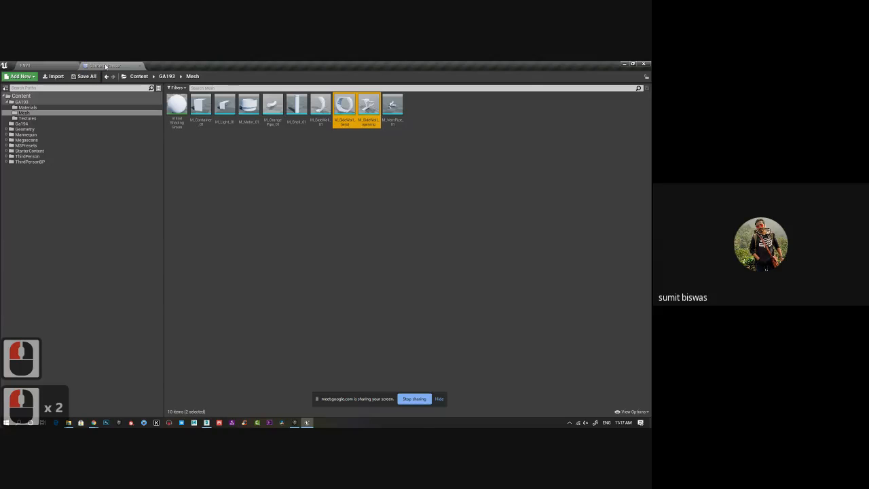
{"action": "left_click_drag", "start_coordinate": [105, 66], "coordinate": [0, 136]}
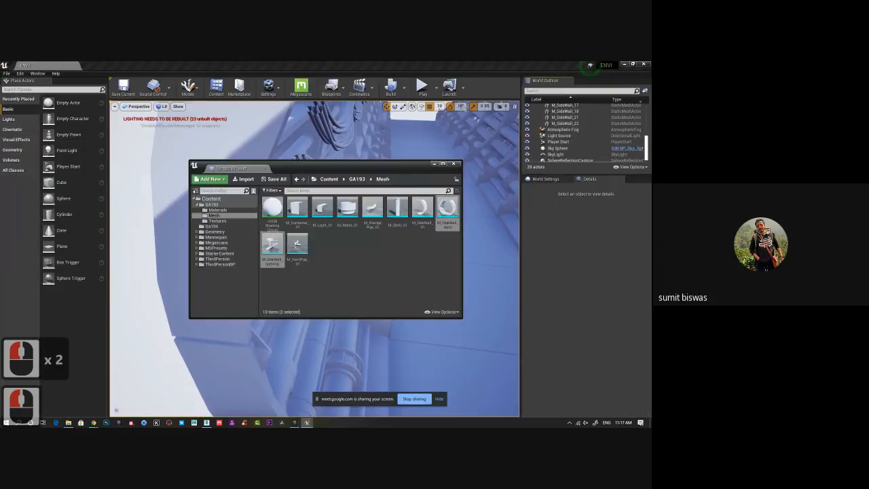
{"action": "left_click_drag", "start_coordinate": [361, 167], "coordinate": [0, 196]}
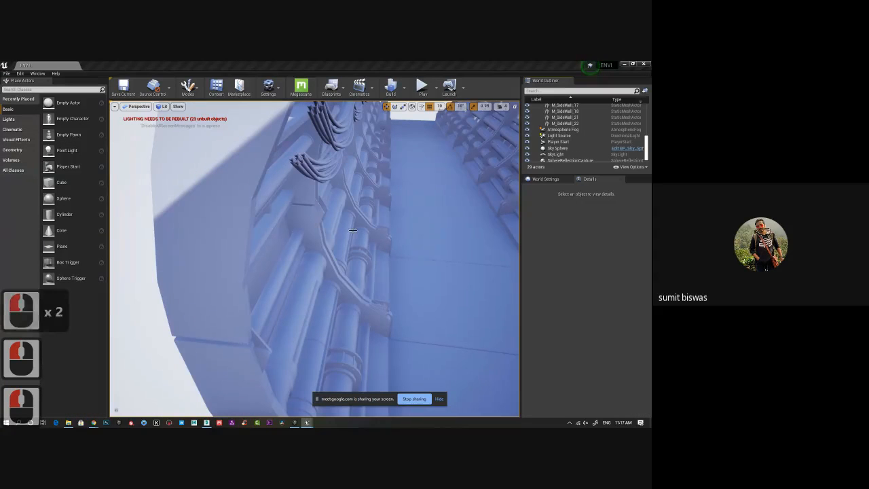
Place the M_SideWall_opening mesh in the level at the open end of the tunnel
{"action": "middle_click_drag", "start_coordinate": [321, 224], "coordinate": [292, 307], "text": "alt"}
{"action": "scroll", "coordinate": [349, 313], "scroll_direction": "down", "scroll_amount": 8}
{"action": "left_click_drag", "start_coordinate": [292, 307], "coordinate": [381, 299], "text": "alt"}
{"action": "right_click_drag", "start_coordinate": [380, 299], "coordinate": [339, 292], "text": "alt"}
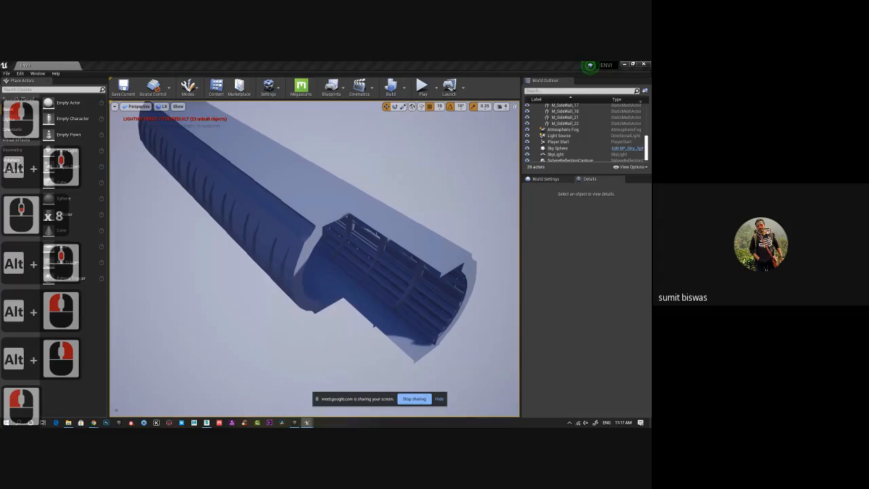
{"action": "left_click_drag", "start_coordinate": [0, 319], "coordinate": [334, 302]}
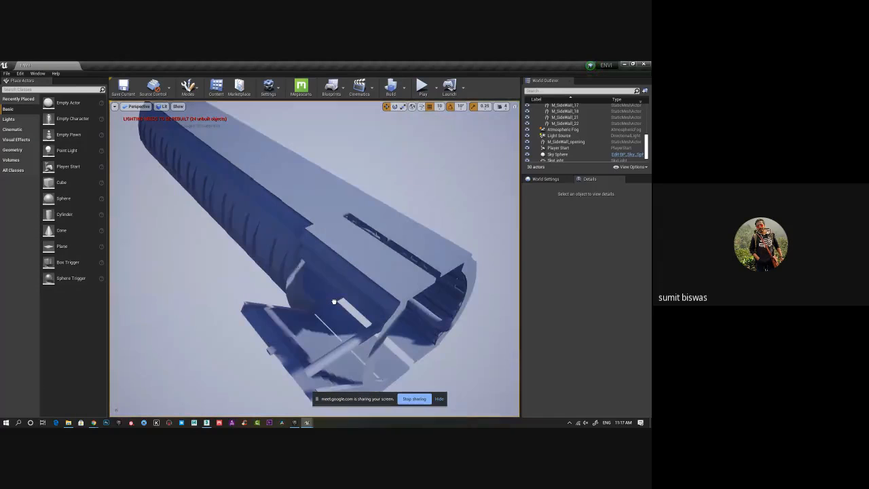
Align the opening piece with the tunnel floor and walls by moving it to location X 0 and Z 0
{"action": "left_click", "coordinate": [286, 328]}
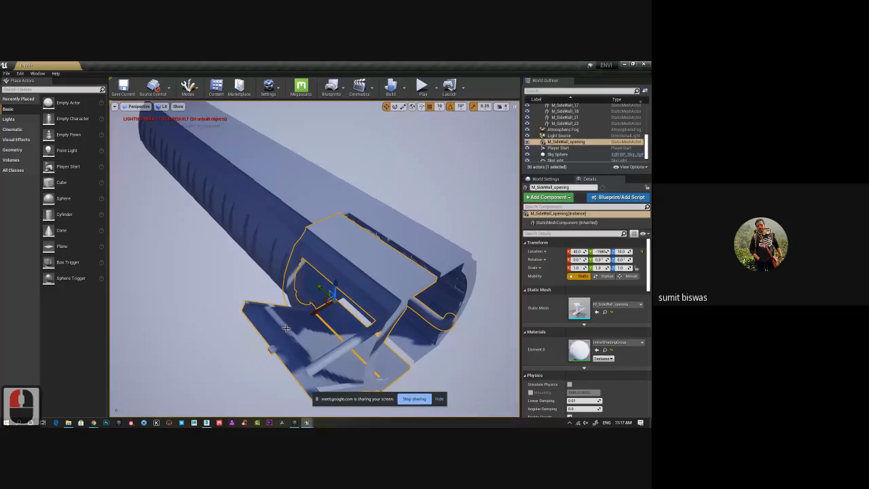
{"action": "middle_click_drag", "start_coordinate": [286, 328], "coordinate": [265, 312], "text": "alt"}
{"action": "scroll", "coordinate": [289, 345], "scroll_direction": "up", "scroll_amount": 6}
{"action": "left_click_drag", "start_coordinate": [290, 345], "coordinate": [342, 357], "text": "alt"}
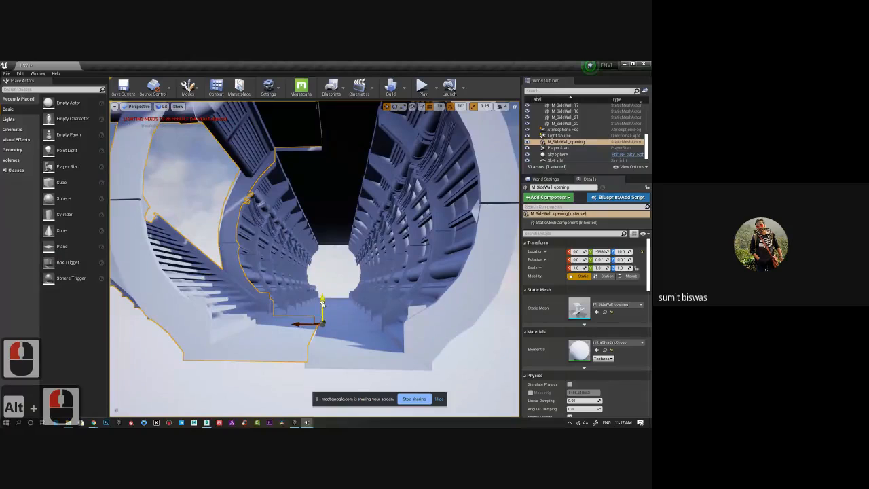
{"action": "left_click_drag", "start_coordinate": [322, 303], "coordinate": [323, 307]}
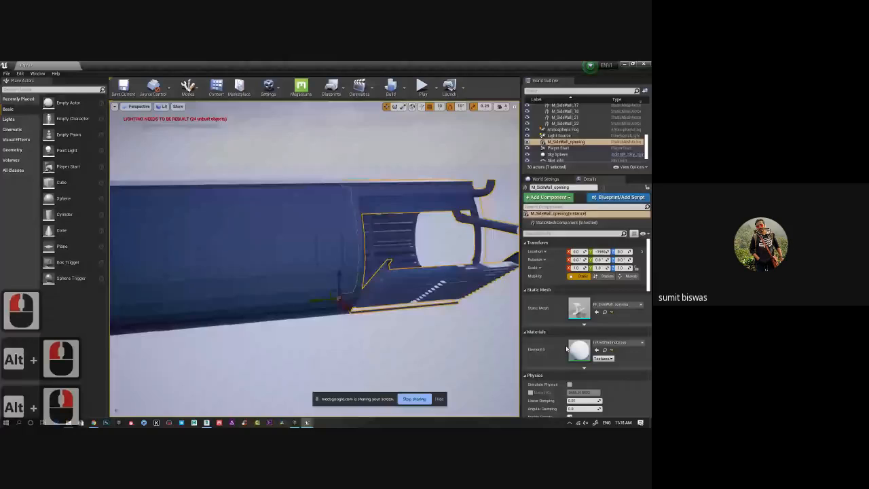
Place the M_SideWall_bend mesh in the level at the outer end of the opening piece and frame it
{"action": "left_click_drag", "start_coordinate": [326, 353], "coordinate": [293, 358], "text": "alt"}
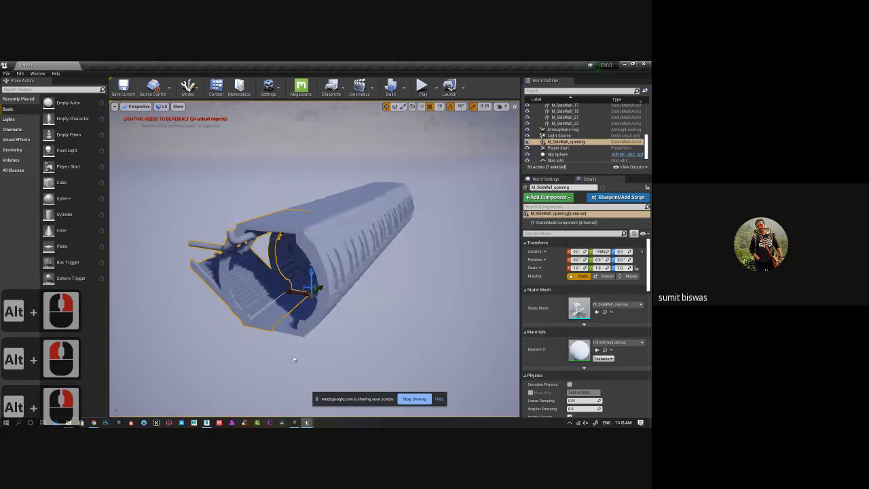
{"action": "left_click_drag", "start_coordinate": [293, 355], "coordinate": [251, 352], "text": "alt"}
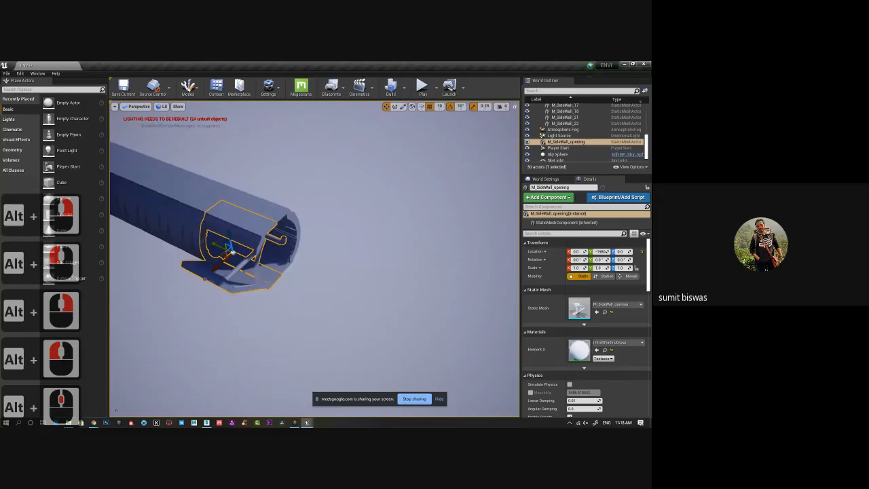
{"action": "left_click_drag", "start_coordinate": [1, 258], "coordinate": [271, 323]}
{"action": "right_click_drag", "start_coordinate": [272, 323], "coordinate": [502, 417], "text": "alt"}
{"action": "key", "text": "f"}
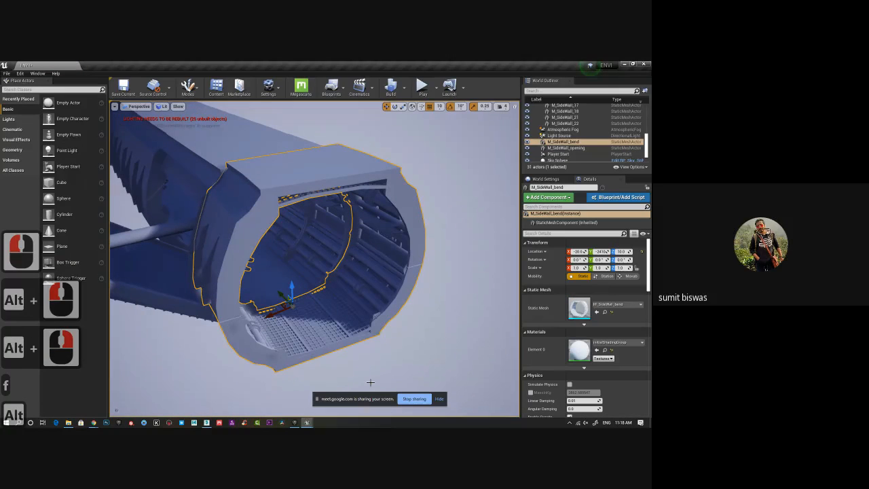
Move the bend piece to location X 0 and Z 0 to line it up with the opening piece
{"action": "right_click_drag", "start_coordinate": [194, 313], "coordinate": [362, 385], "text": "alt"}
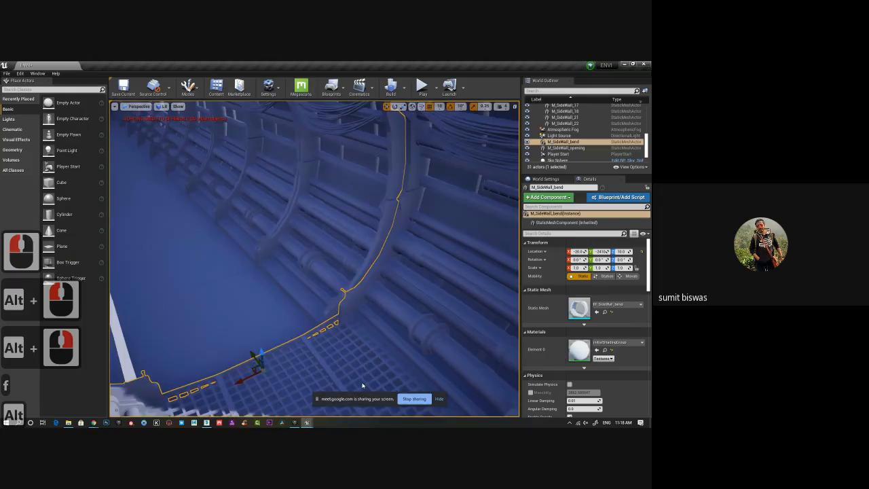
{"action": "middle_click_drag", "start_coordinate": [362, 386], "coordinate": [359, 308], "text": "alt"}
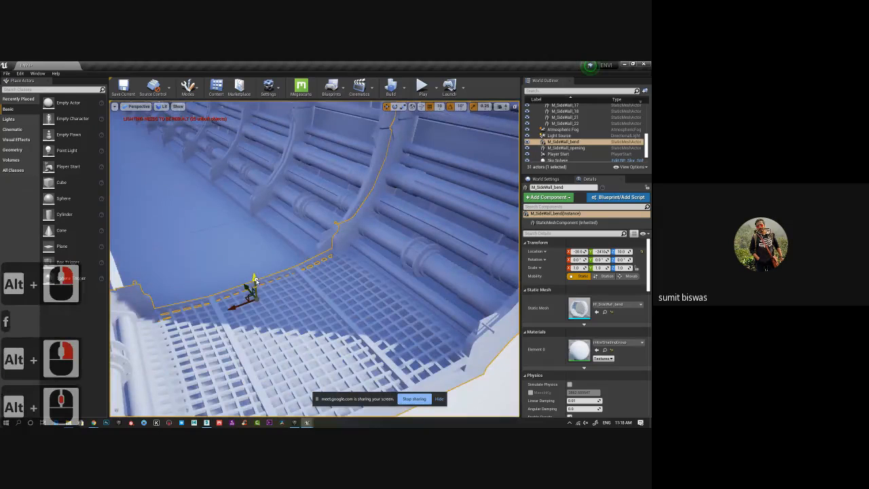
{"action": "left_click_drag", "start_coordinate": [255, 277], "coordinate": [311, 278]}
{"action": "left_click", "coordinate": [369, 303]}
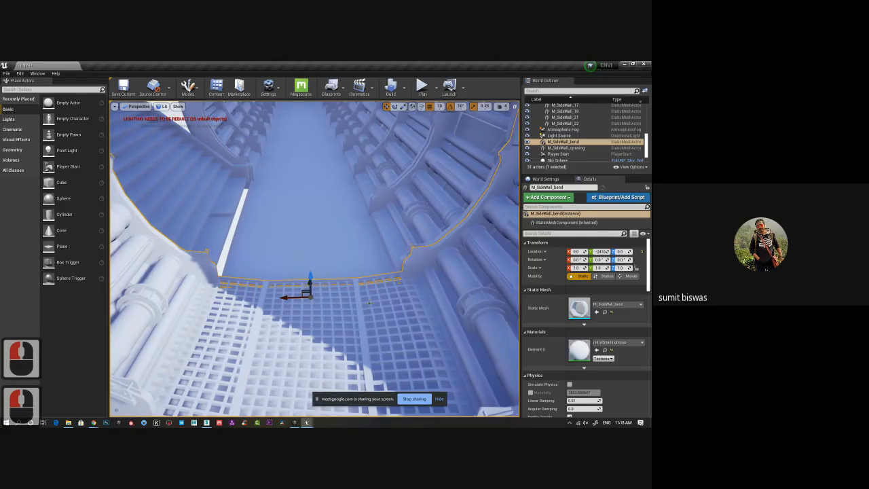
{"action": "left_click_drag", "start_coordinate": [369, 303], "coordinate": [100, 246]}
{"action": "left_click_drag", "start_coordinate": [170, 261], "coordinate": [359, 305], "text": "alt"}
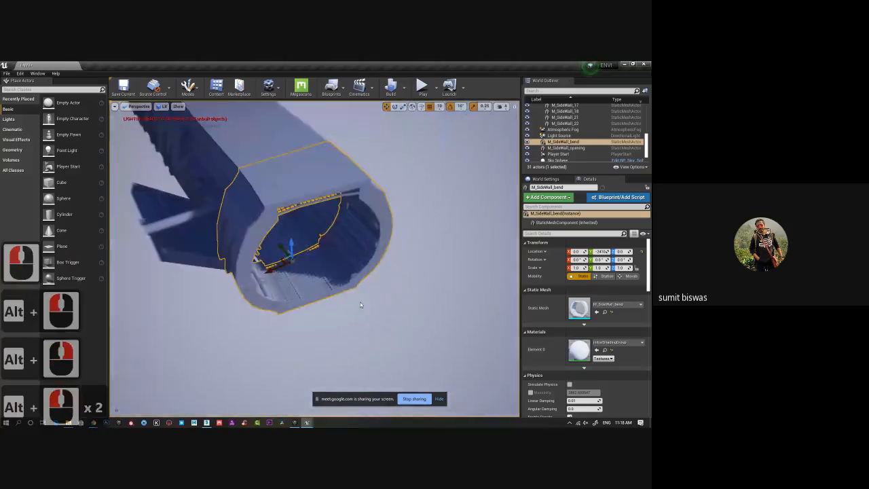
Duplicate the M_SideWall_bend piece and place the copy against its outer end
{"action": "right_click_drag", "start_coordinate": [359, 305], "coordinate": [275, 244], "text": "alt"}
{"action": "left_click_drag", "start_coordinate": [276, 244], "coordinate": [271, 239], "text": "shift"}
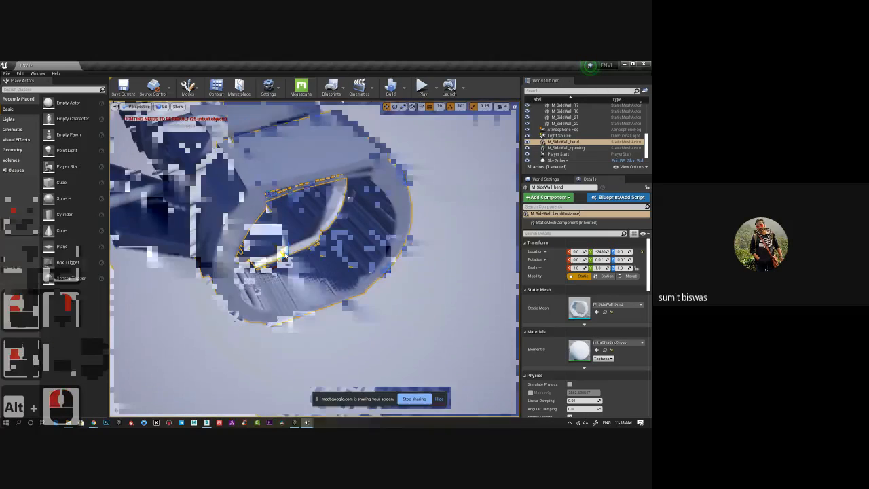
{"action": "key", "text": "ctrl+z"}
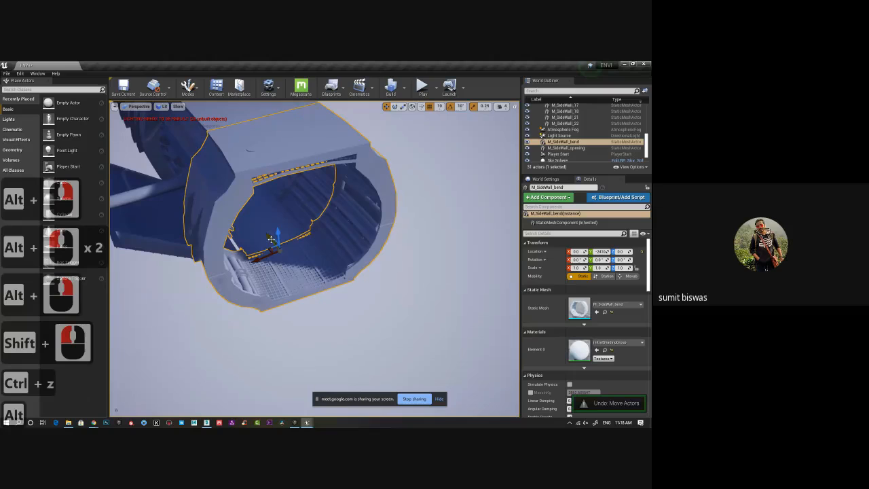
{"action": "left_click_drag", "start_coordinate": [271, 239], "coordinate": [288, 286], "text": "alt"}
Rotate the duplicated bend piece 10° around Z and shift it to location X 20
{"action": "key", "text": "e"}
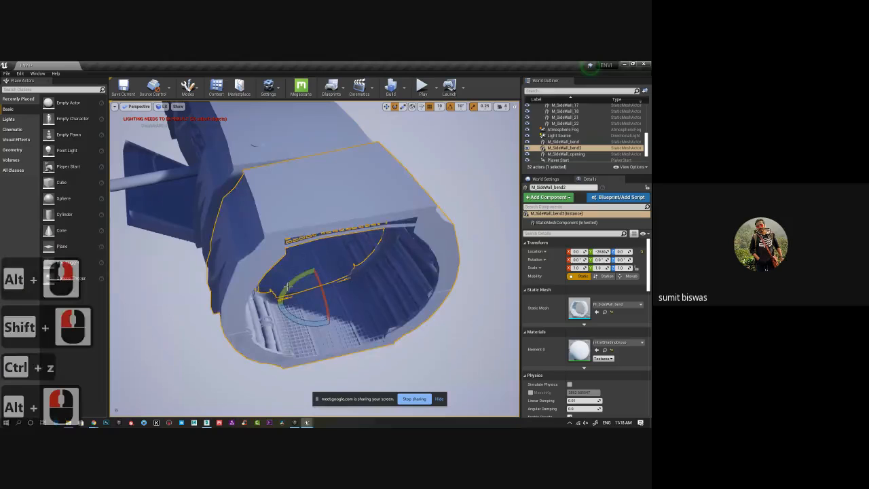
{"action": "left_click_drag", "start_coordinate": [288, 286], "coordinate": [299, 328], "text": "alt"}
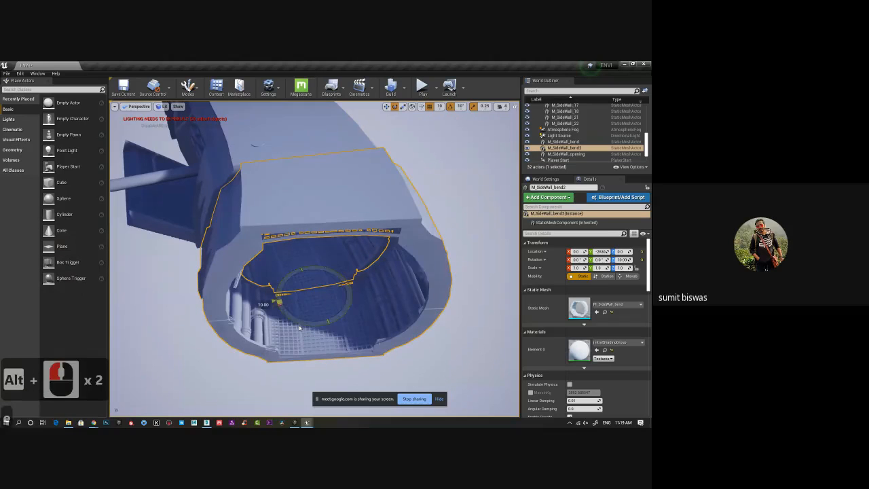
{"action": "key", "text": "w"}
{"action": "left_click_drag", "start_coordinate": [305, 276], "coordinate": [289, 305]}
{"action": "left_click", "coordinate": [289, 305]}
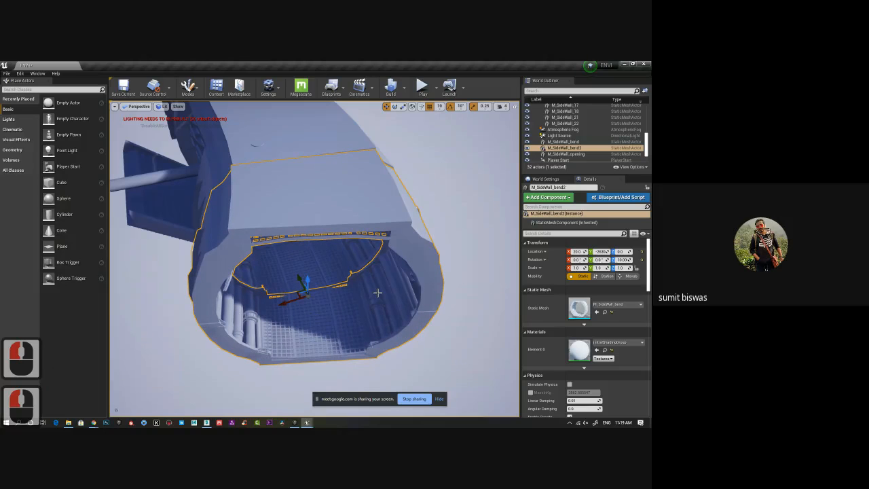
Reduce the duplicated bend piece's Z rotation to 5° using a 5° rotation snap
{"action": "left_click_drag", "start_coordinate": [378, 293], "coordinate": [193, 249], "text": "alt"}
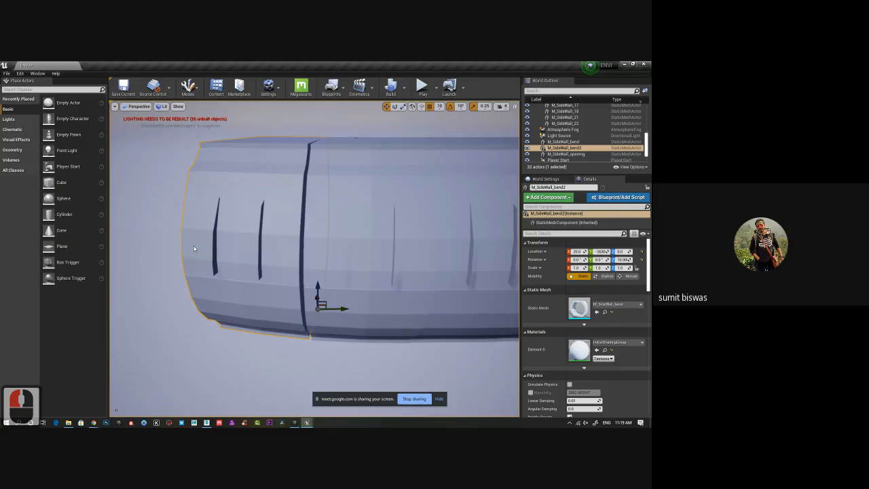
{"action": "left_click_drag", "start_coordinate": [193, 249], "coordinate": [190, 204], "text": "alt"}
{"action": "key", "text": "e"}
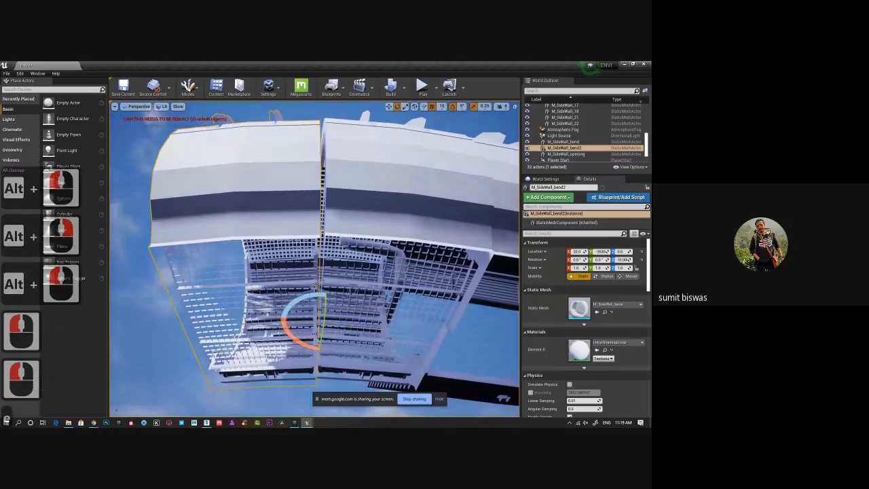
{"action": "left_click_drag", "start_coordinate": [307, 296], "coordinate": [307, 299]}
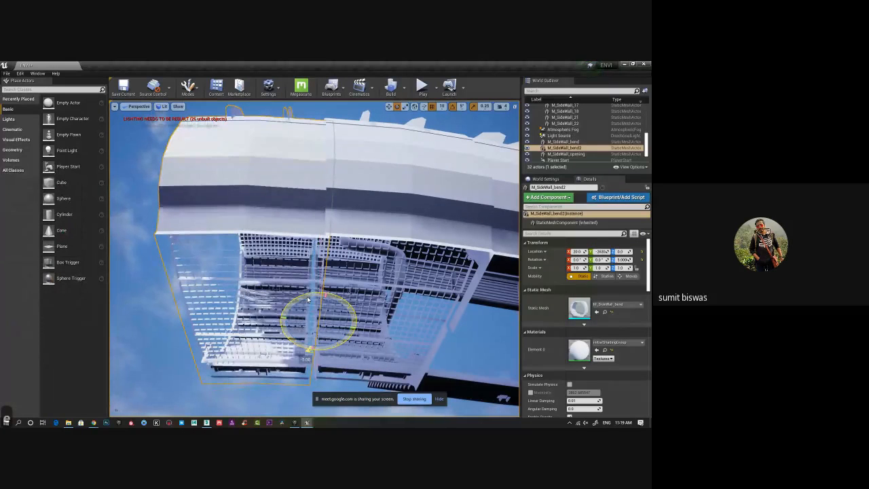
{"action": "scroll", "coordinate": [356, 281], "scroll_direction": "down", "scroll_amount": 2}
{"action": "left_click_drag", "start_coordinate": [356, 280], "coordinate": [385, 294], "text": "alt"}
{"action": "key", "text": "w"}
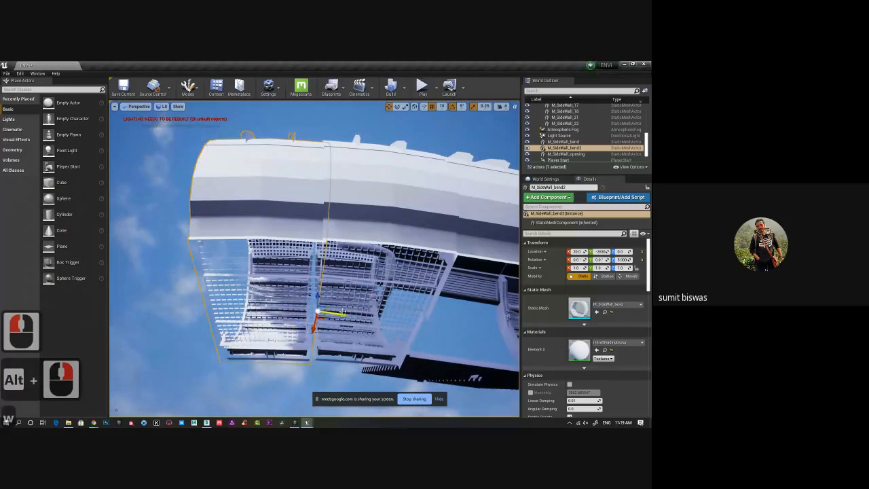
{"action": "key", "text": "r"}
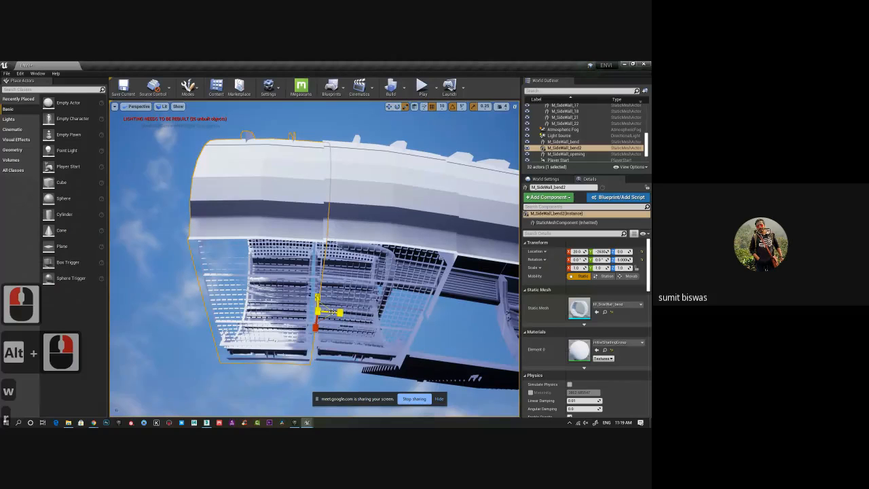
Undo the rotations and the X shift made to the duplicated bend piece
{"action": "key", "text": "e"}
{"action": "left_click_drag", "start_coordinate": [308, 284], "coordinate": [304, 288]}
{"action": "key", "text": "ctrl+z"}
{"action": "key", "text": "ctrl+z"}
{"action": "key", "text": "ctrl+z"}
{"action": "key", "text": "ctrl+z"}
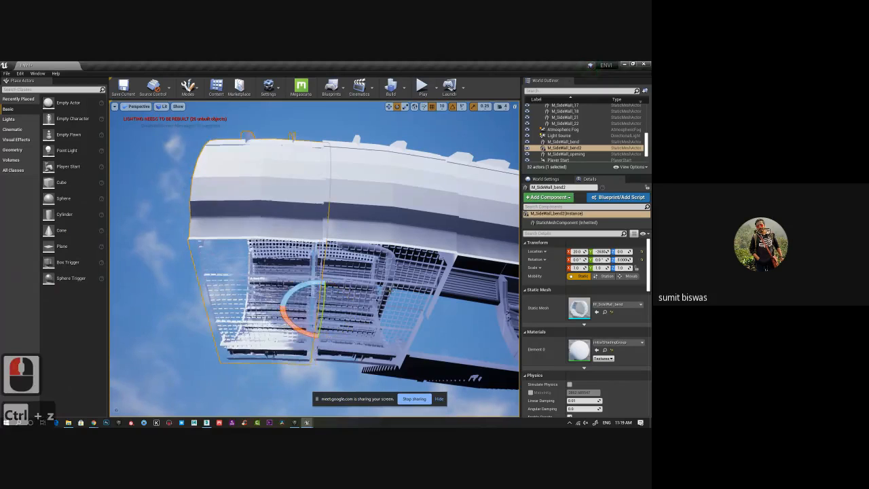
{"action": "key", "text": "ctrl+z"}
{"action": "key", "text": "ctrl+z"}
{"action": "key", "text": "ctrl+z"}
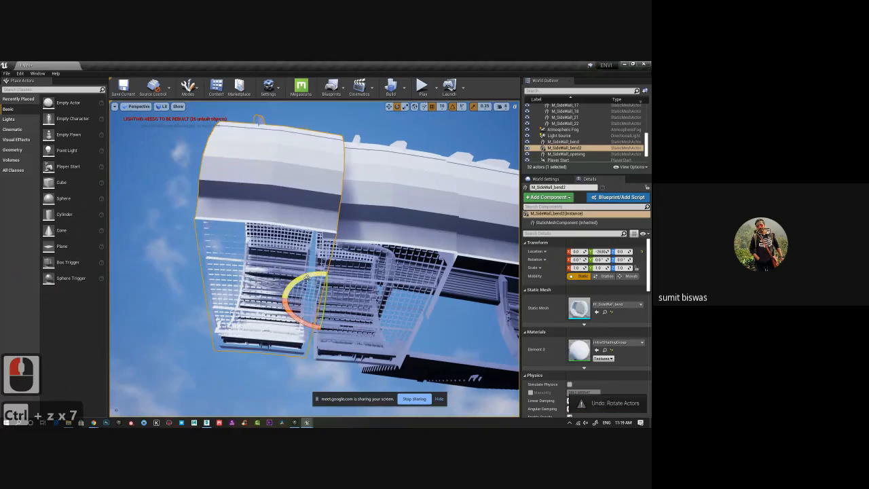
Rotate the duplicated bend piece 5° around Z and position it at location X 10 and Z 0
{"action": "left_click_drag", "start_coordinate": [307, 275], "coordinate": [411, 308]}
{"action": "key", "text": "w"}
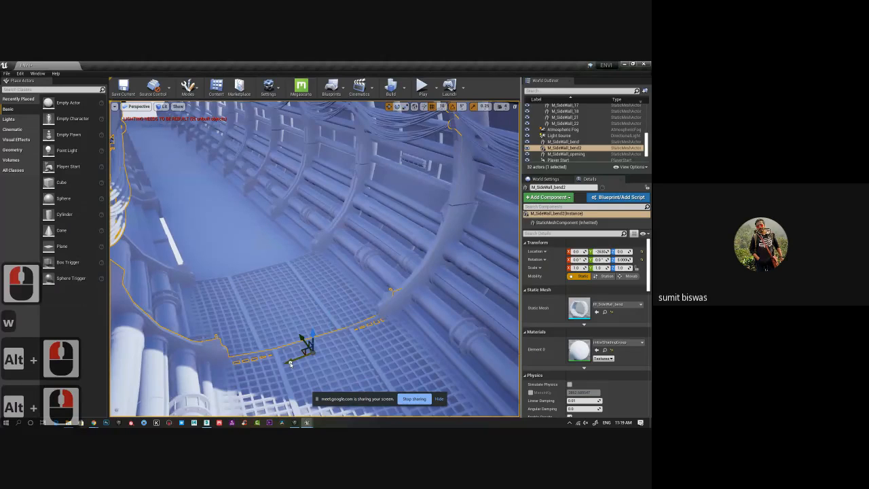
{"action": "left_click_drag", "start_coordinate": [290, 364], "coordinate": [279, 370], "text": "alt"}
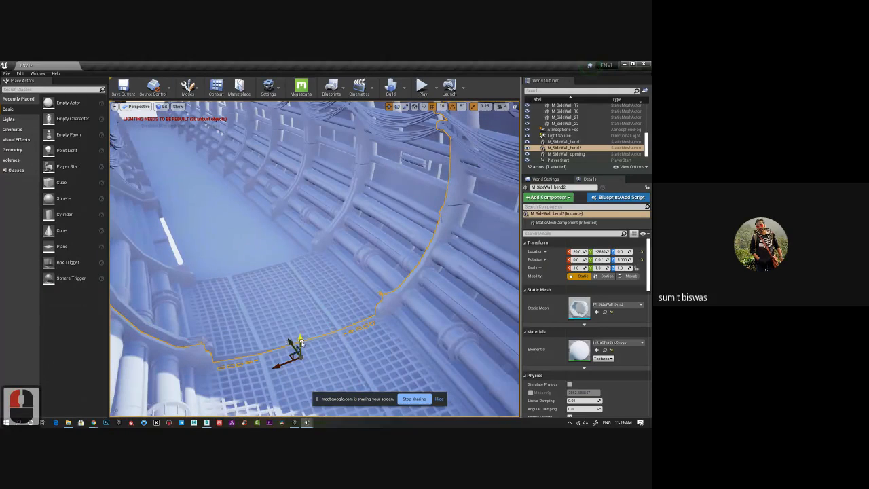
{"action": "left_click_drag", "start_coordinate": [299, 339], "coordinate": [299, 349]}
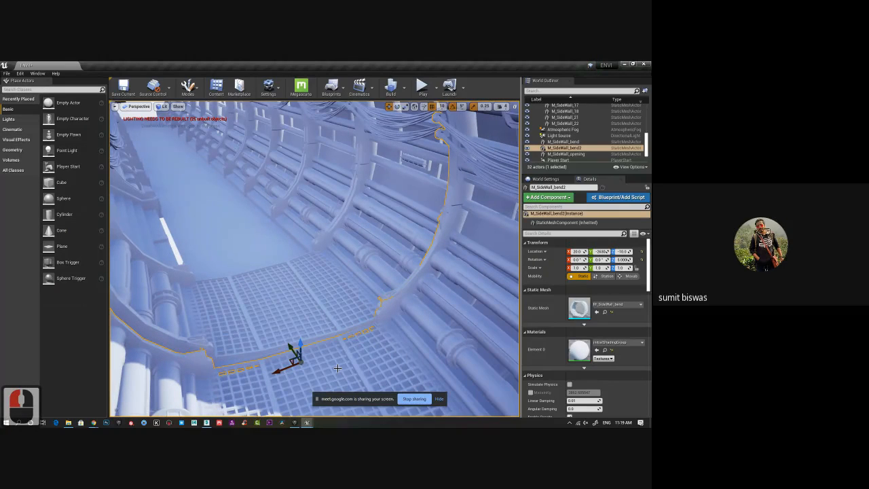
{"action": "left_click_drag", "start_coordinate": [337, 368], "coordinate": [285, 365], "text": "alt"}
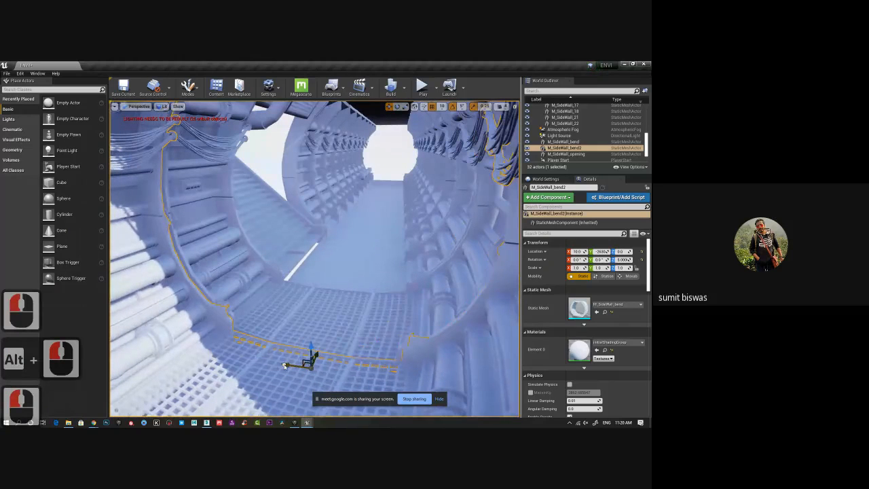
Rotate the second bend piece freely to about 7.64° around Z, with rotation snapping turned off, to follow the first bend's end
{"action": "left_click_drag", "start_coordinate": [256, 335], "coordinate": [573, 321], "text": "alt"}
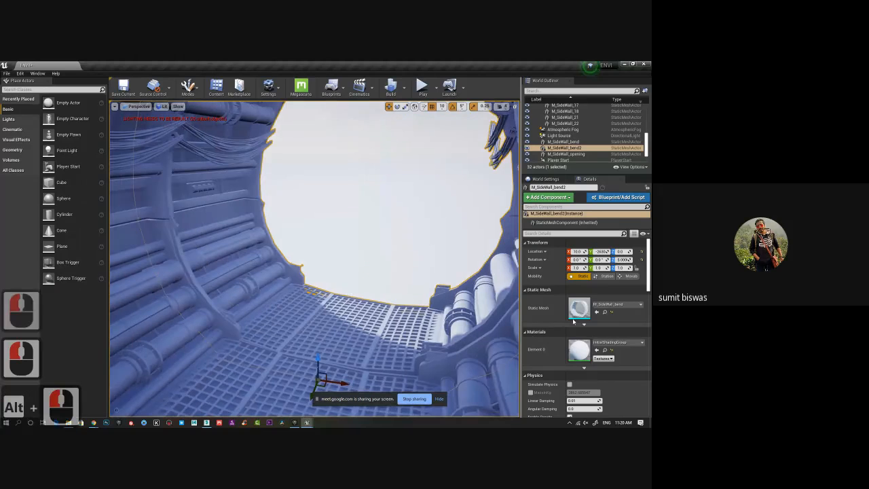
{"action": "right_click_drag", "start_coordinate": [287, 301], "coordinate": [309, 301], "text": "alt"}
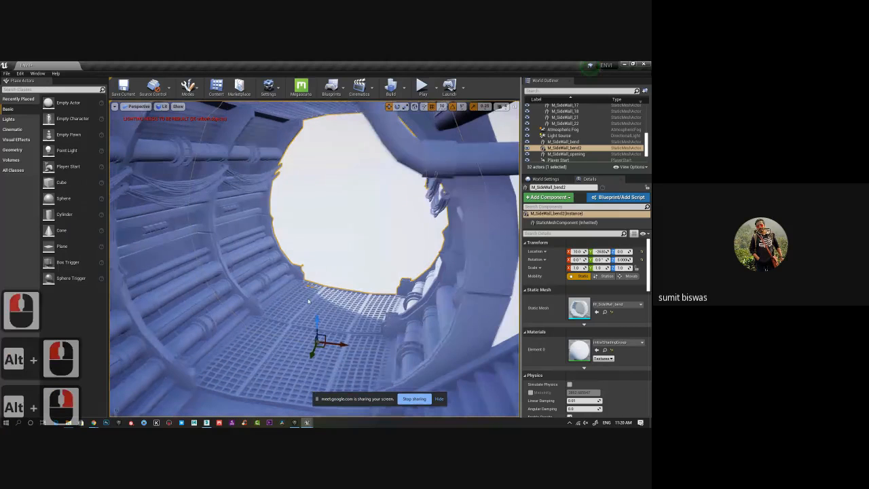
{"action": "left_click_drag", "start_coordinate": [308, 301], "coordinate": [348, 324], "text": "alt"}
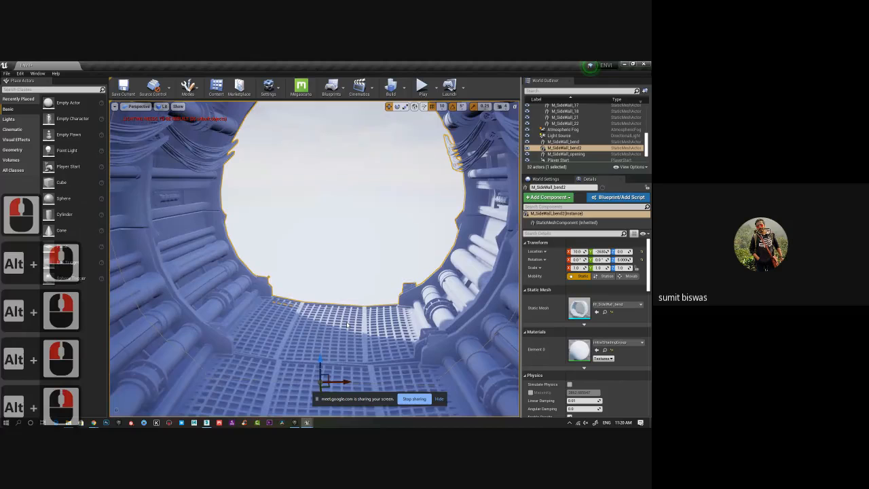
{"action": "left_click_drag", "start_coordinate": [348, 326], "coordinate": [347, 368], "text": "alt"}
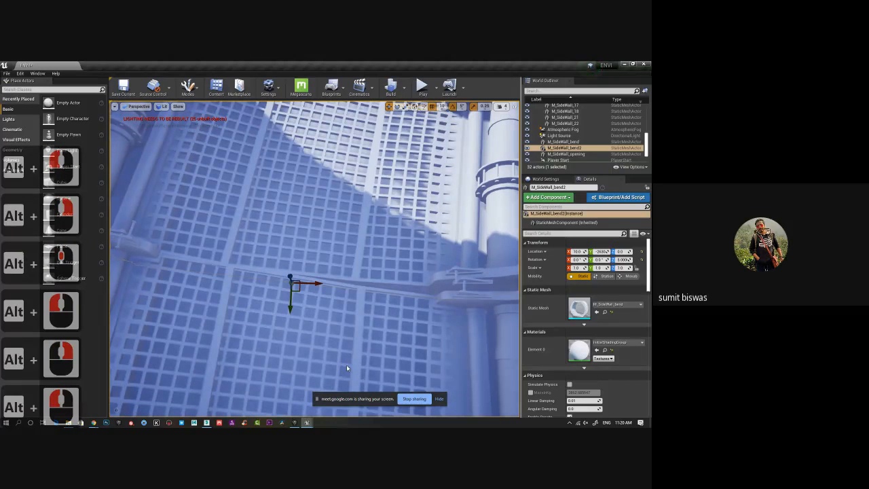
{"action": "key", "text": "e"}
{"action": "left_click_drag", "start_coordinate": [321, 309], "coordinate": [320, 304]}
{"action": "left_click", "coordinate": [453, 106]}
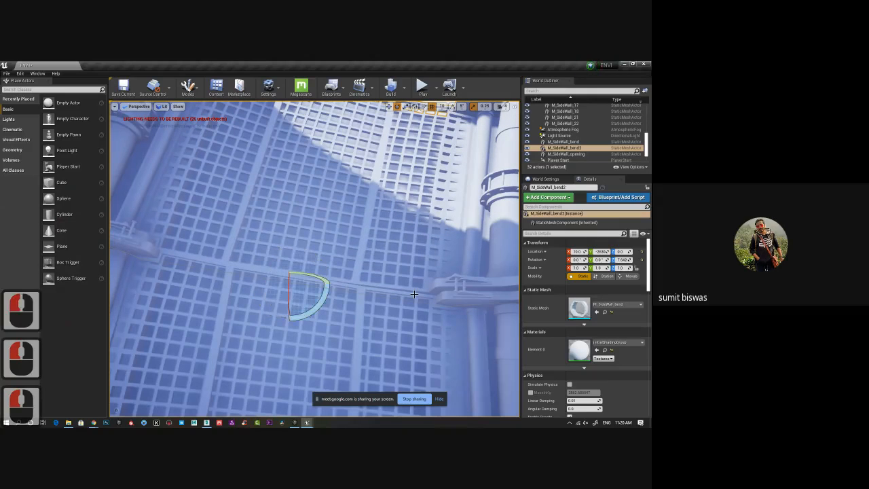
Move the second bend piece to location X 20 to line up the floor grating at the seam
{"action": "key", "text": "w"}
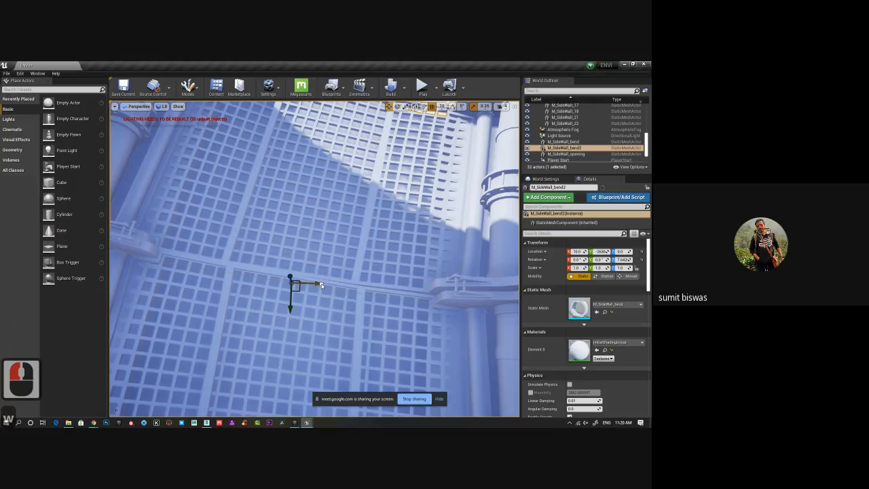
{"action": "left_click_drag", "start_coordinate": [322, 285], "coordinate": [324, 285]}
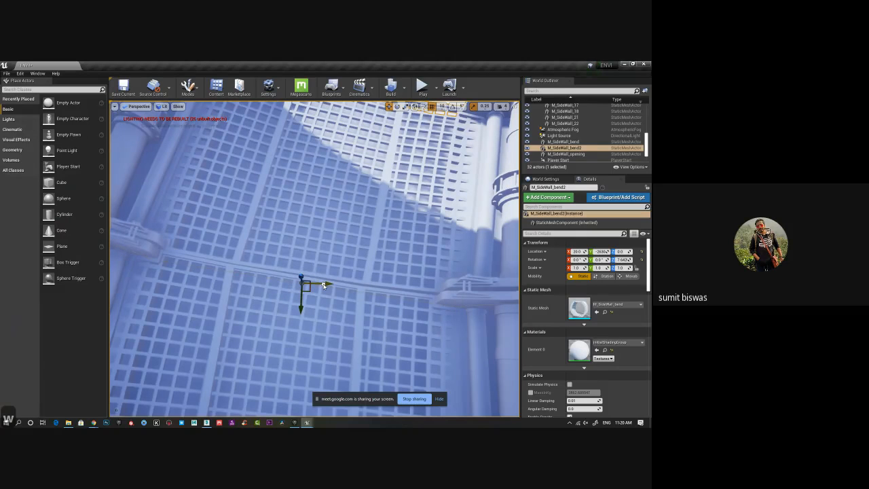
{"action": "left_click_drag", "start_coordinate": [341, 319], "coordinate": [279, 222]}
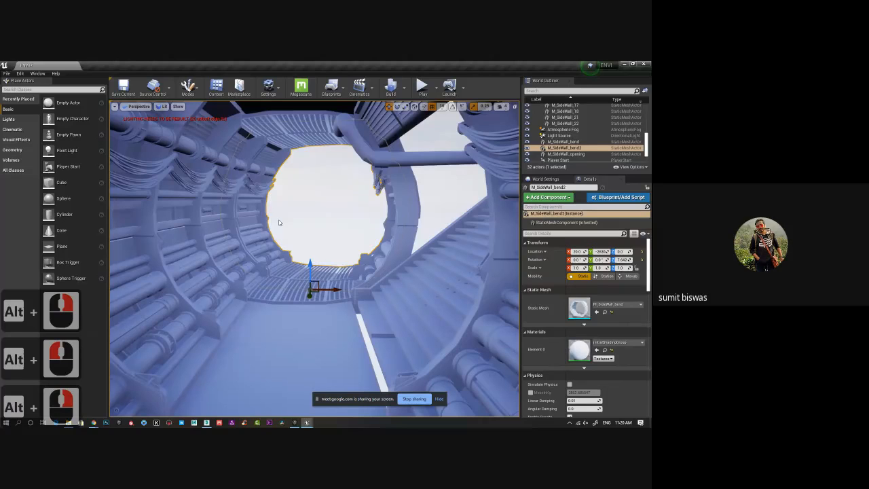
Duplicate the second bend piece and place the copy at its outer end, at location X 70
{"action": "right_click_drag", "start_coordinate": [279, 222], "coordinate": [408, 278], "text": "alt"}
{"action": "left_click_drag", "start_coordinate": [407, 278], "coordinate": [386, 308], "text": "alt"}
{"action": "right_click_drag", "start_coordinate": [387, 309], "coordinate": [394, 297], "text": "alt"}
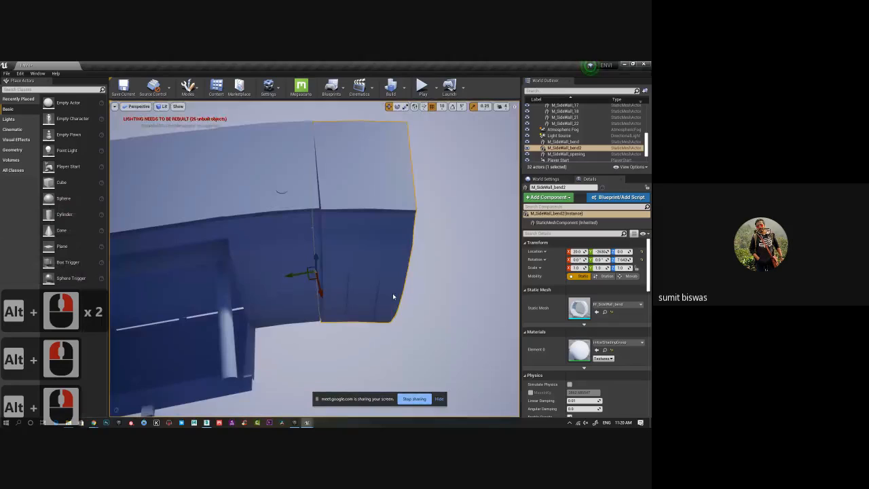
{"action": "middle_click_drag", "start_coordinate": [394, 296], "coordinate": [557, 277], "text": "alt"}
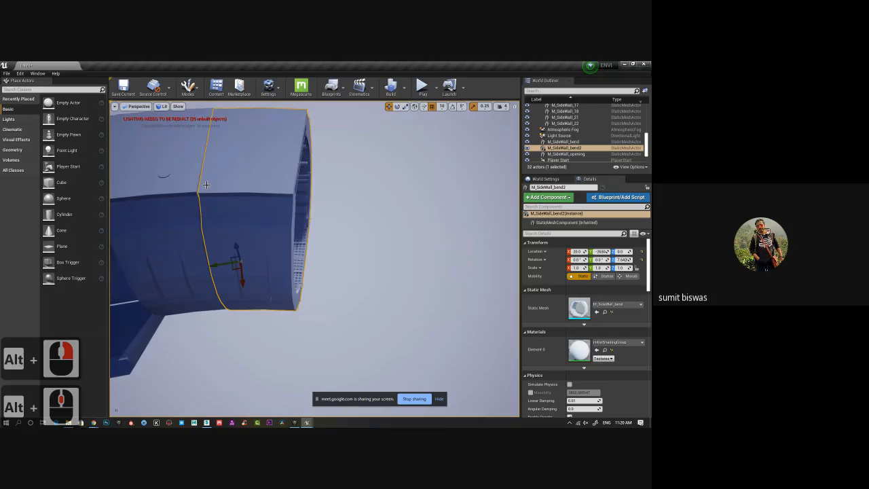
{"action": "left_click_drag", "start_coordinate": [207, 184], "coordinate": [316, 280], "text": "alt"}
Turn rotation snapping back on and rotate the third bend piece to about 17.64° around Z
{"action": "key", "text": "e"}
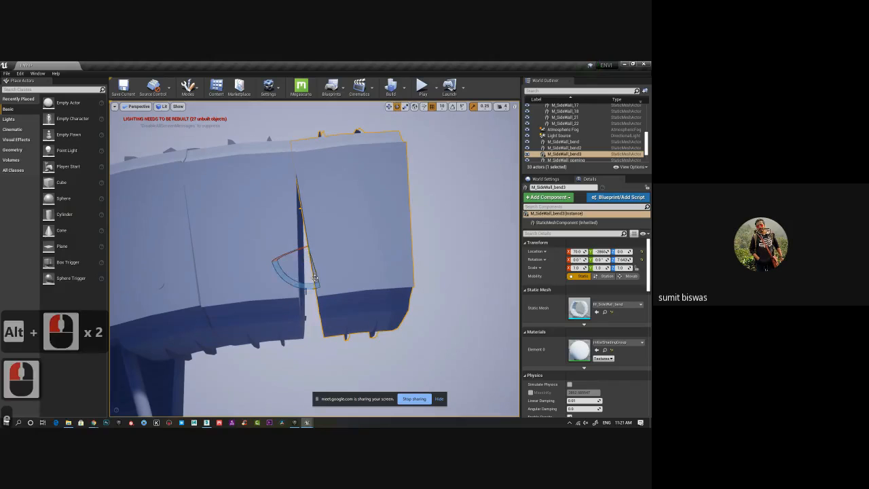
{"action": "left_click", "coordinate": [453, 107]}
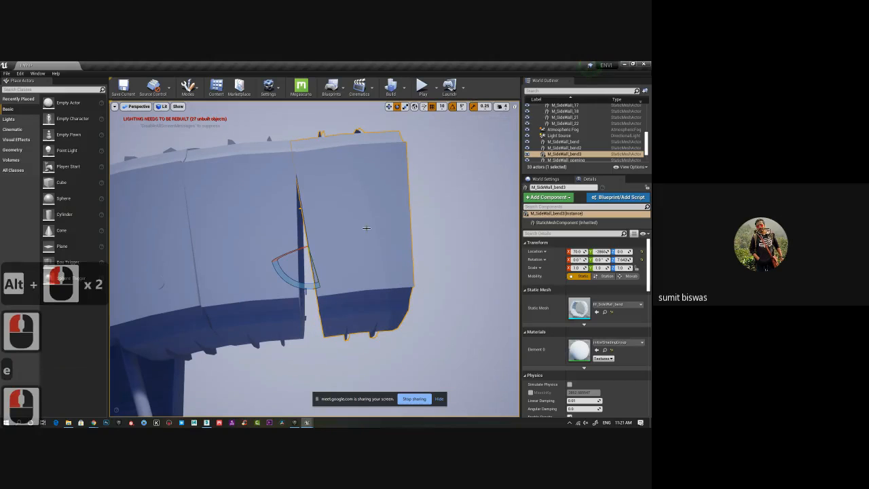
{"action": "left_click_drag", "start_coordinate": [303, 286], "coordinate": [289, 290]}
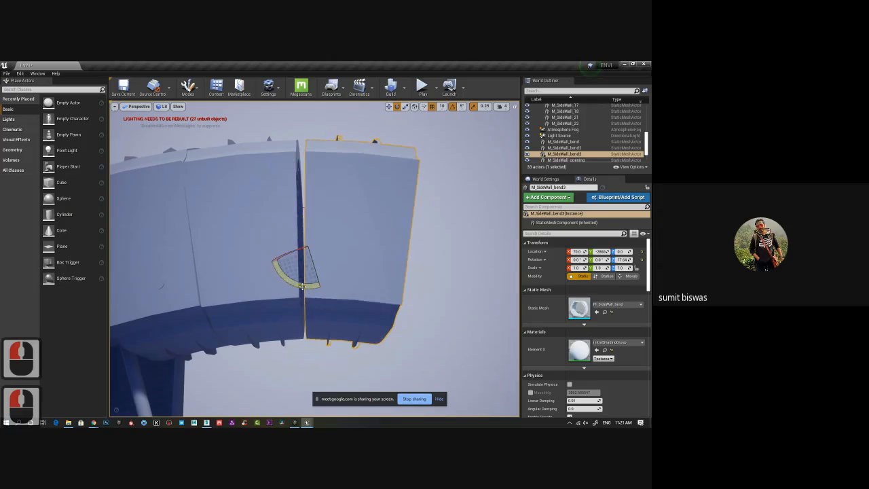
Move the third bend piece against the second one, fine-tuning it to about X 63.27 with grid snapping off
{"action": "key", "text": "w"}
{"action": "left_click_drag", "start_coordinate": [291, 257], "coordinate": [310, 273]}
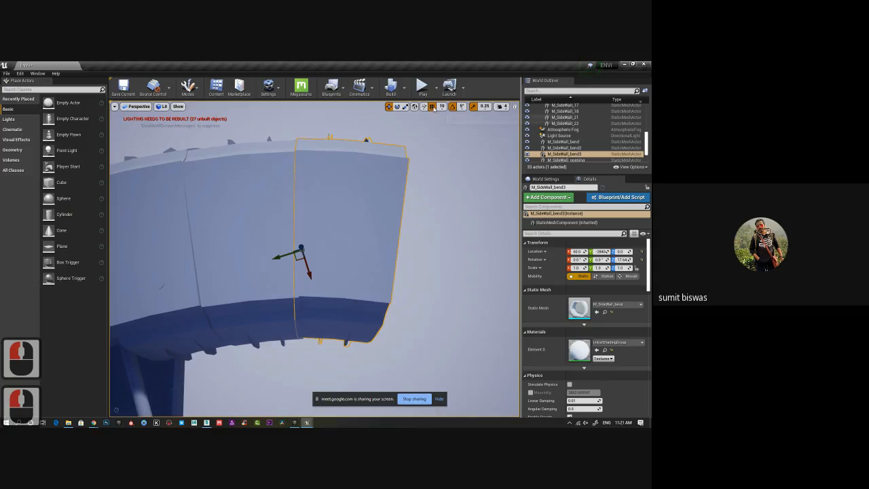
{"action": "left_click_drag", "start_coordinate": [309, 275], "coordinate": [310, 274]}
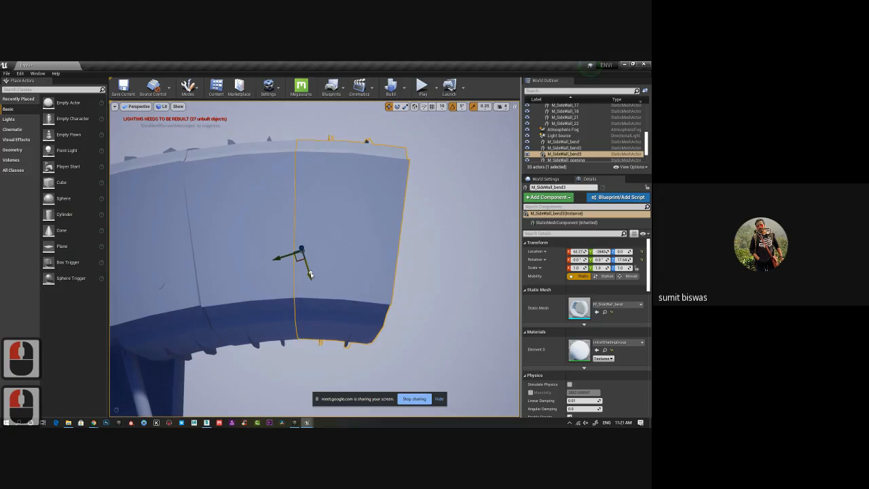
Nudge the second bend piece to about X 17.81 and rotate it freely to about 8° around Z
{"action": "left_click", "coordinate": [243, 281]}
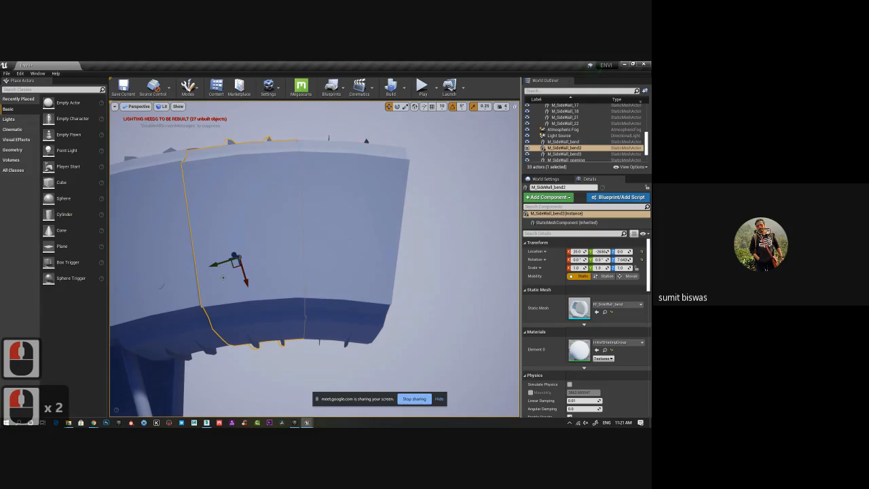
{"action": "left_click_drag", "start_coordinate": [243, 280], "coordinate": [245, 280]}
{"action": "key", "text": "e"}
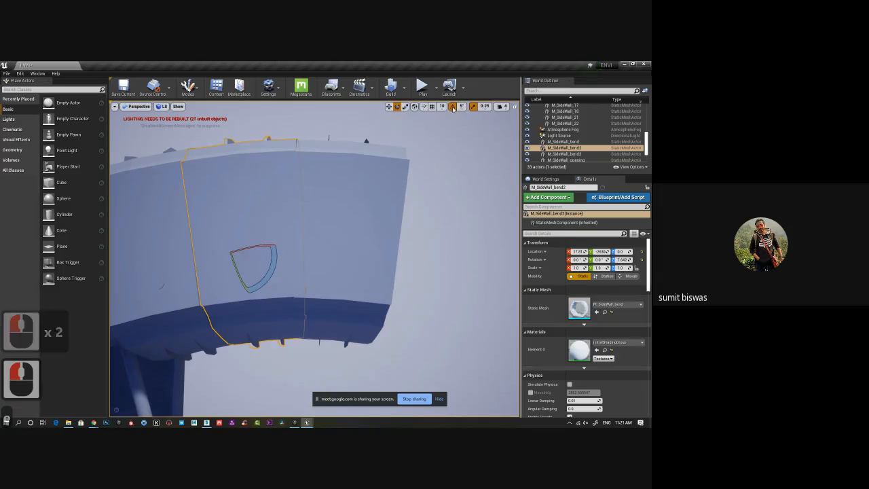
{"action": "left_click_drag", "start_coordinate": [263, 280], "coordinate": [263, 280]}
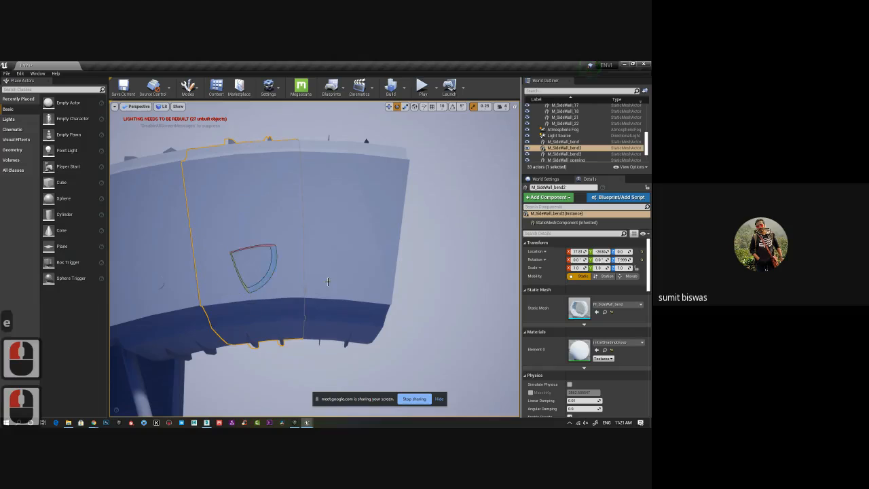
Select the third bend piece, check the curved corridor from inside, and save the level
{"action": "left_click", "coordinate": [347, 281]}
{"action": "left_click_drag", "start_coordinate": [150, 285], "coordinate": [306, 188], "text": "alt"}
{"action": "left_click_drag", "start_coordinate": [363, 276], "coordinate": [359, 270], "text": "alt"}
{"action": "key", "text": "ctrl+s"}
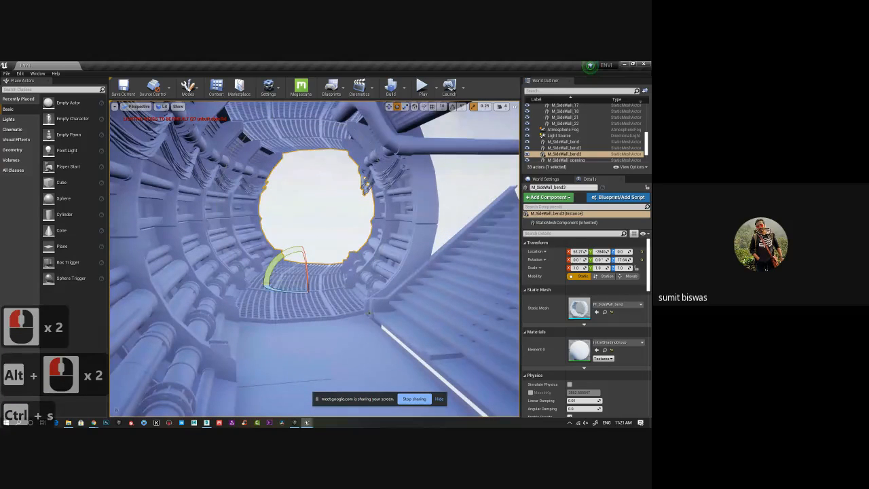
Play the level and run the character through the tunnel up to the side opening and bend, ending the play session there
{"action": "left_click_drag", "start_coordinate": [394, 322], "coordinate": [398, 323], "text": "alt"}
{"action": "left_click_drag", "start_coordinate": [333, 306], "coordinate": [299, 303], "text": "alt"}
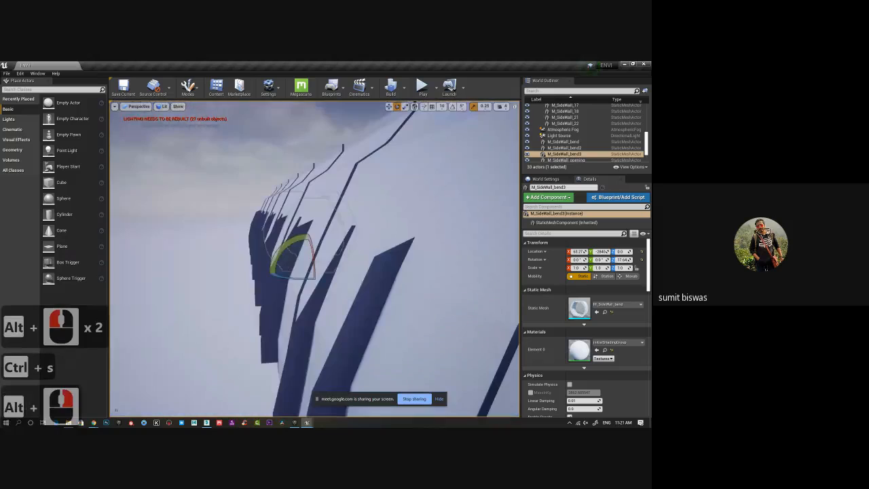
{"action": "right_click_drag", "start_coordinate": [361, 276], "coordinate": [442, 277], "text": "alt"}
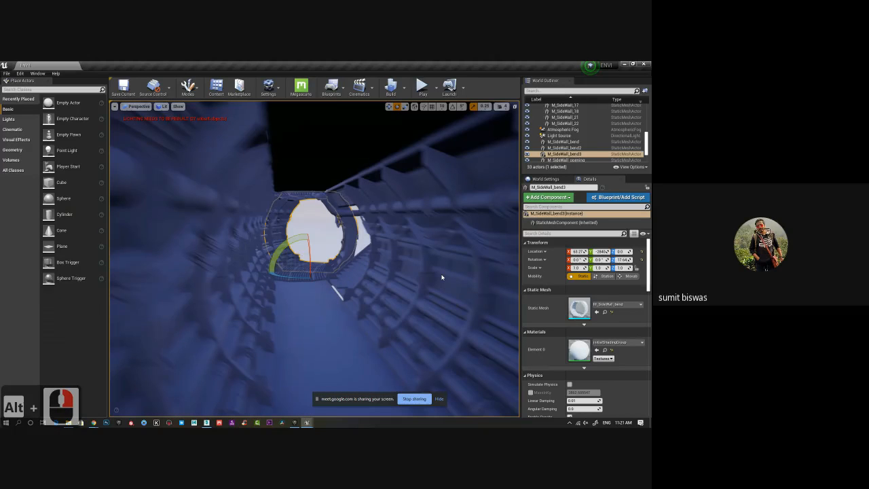
{"action": "left_click_drag", "start_coordinate": [442, 277], "coordinate": [401, 286], "text": "alt"}
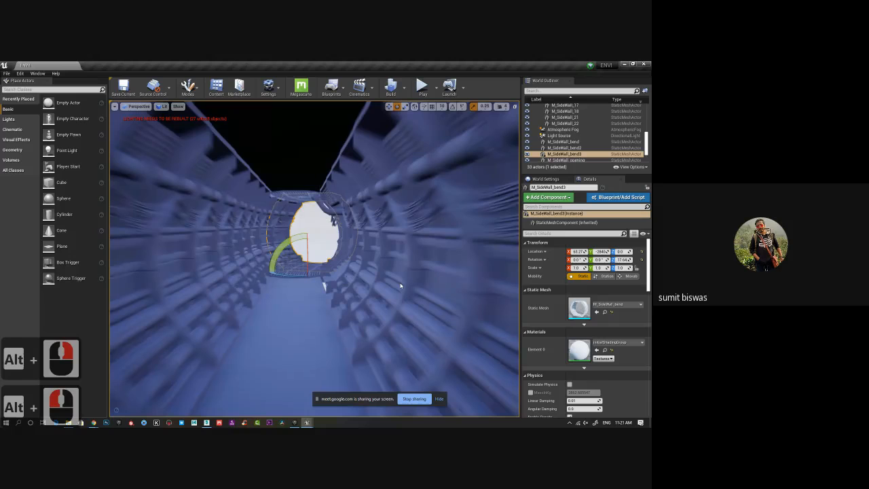
{"action": "right_click_drag", "start_coordinate": [400, 286], "coordinate": [375, 282], "text": "alt"}
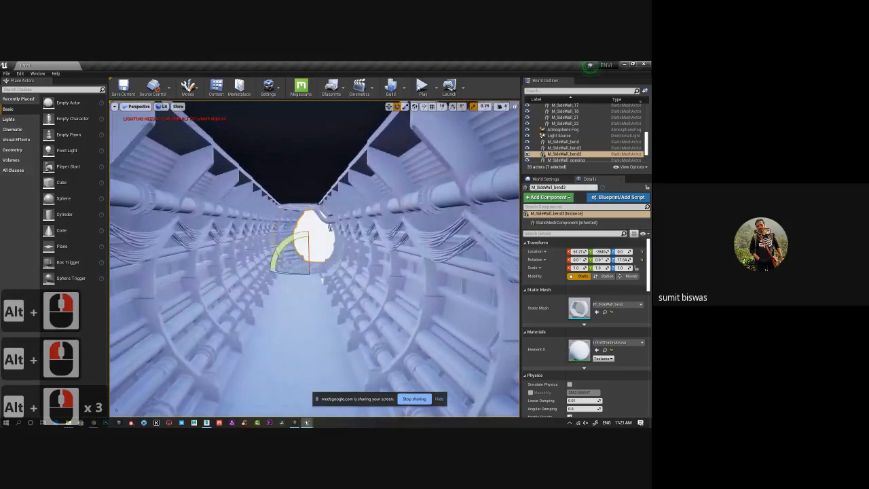
{"action": "left_click", "coordinate": [423, 88]}
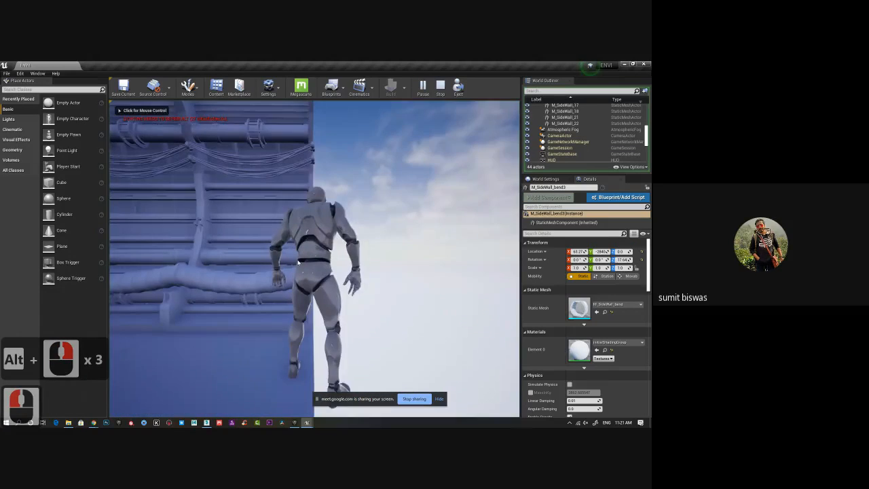
{"action": "left_click", "coordinate": [298, 262]}
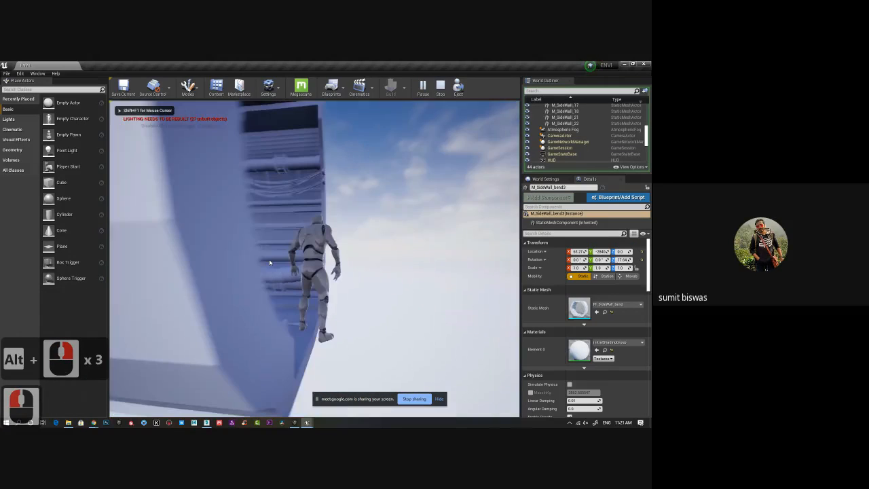
{"action": "key", "text": "w"}
{"action": "key", "text": "w"}
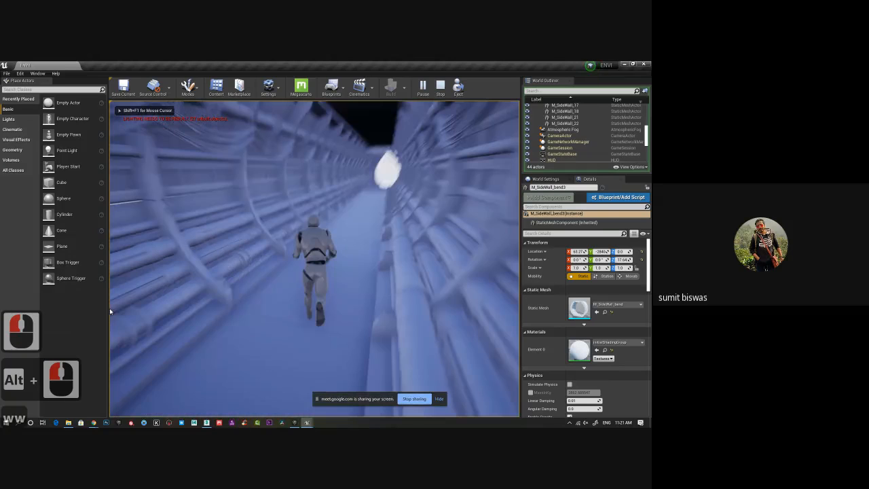
{"action": "key", "text": "w"}
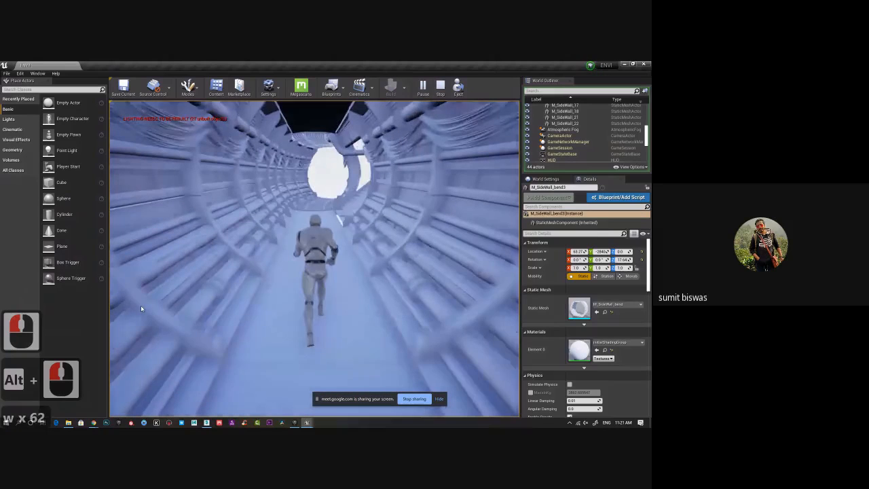
{"action": "key", "text": "w"}
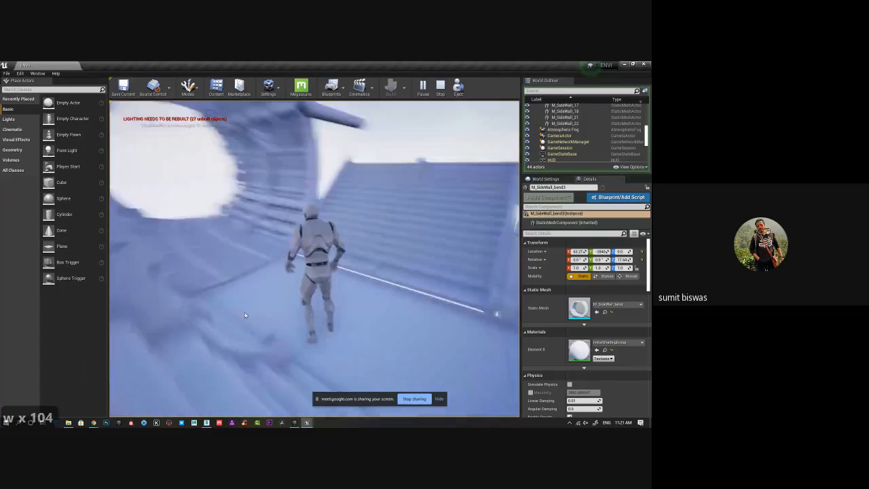
{"action": "key", "text": "w"}
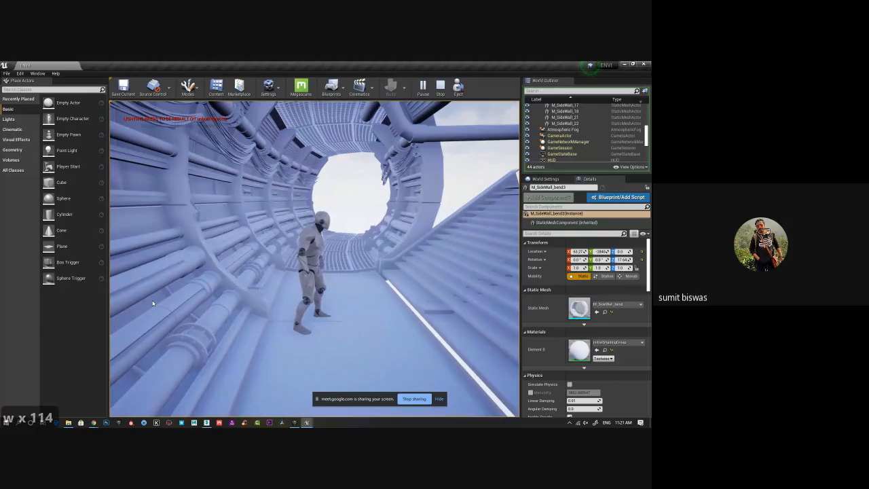
{"action": "key", "text": "Escape"}
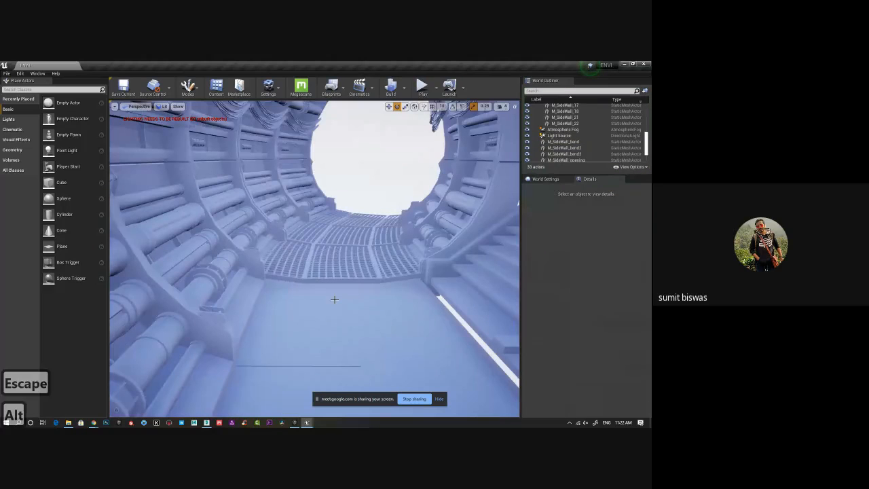
Examine the corridor from inside and outside, checking how the side opening and bend pieces form the curve
{"action": "right_click_drag", "start_coordinate": [334, 300], "coordinate": [271, 299], "text": "alt"}
{"action": "left_click_drag", "start_coordinate": [334, 300], "coordinate": [380, 306], "text": "alt"}
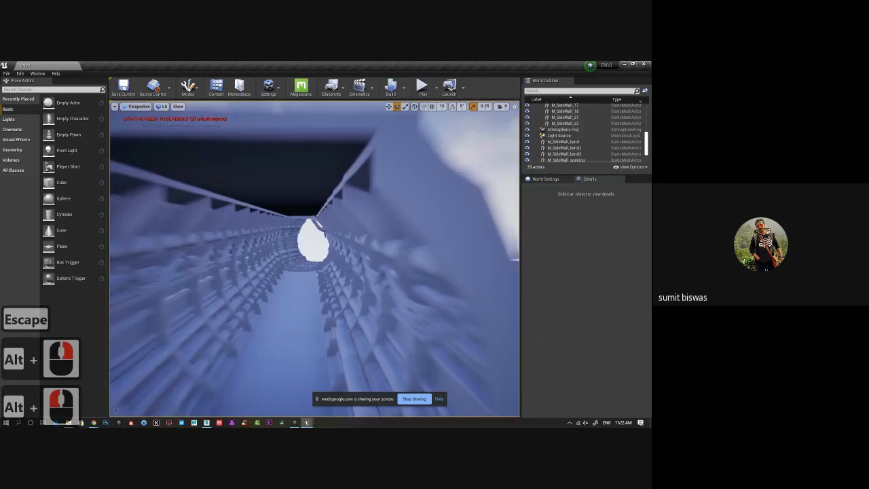
{"action": "right_click_drag", "start_coordinate": [334, 300], "coordinate": [299, 300], "text": "alt"}
{"action": "left_click_drag", "start_coordinate": [292, 241], "coordinate": [326, 271], "text": "alt"}
{"action": "left_click_drag", "start_coordinate": [291, 241], "coordinate": [312, 217], "text": "alt"}
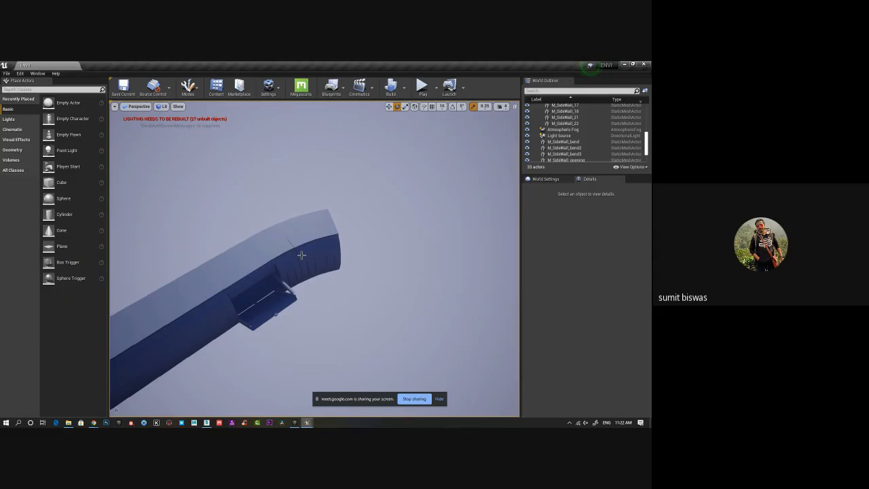
{"action": "left_click_drag", "start_coordinate": [301, 255], "coordinate": [404, 301], "text": "alt"}
{"action": "left_click", "coordinate": [404, 301], "text": "alt"}
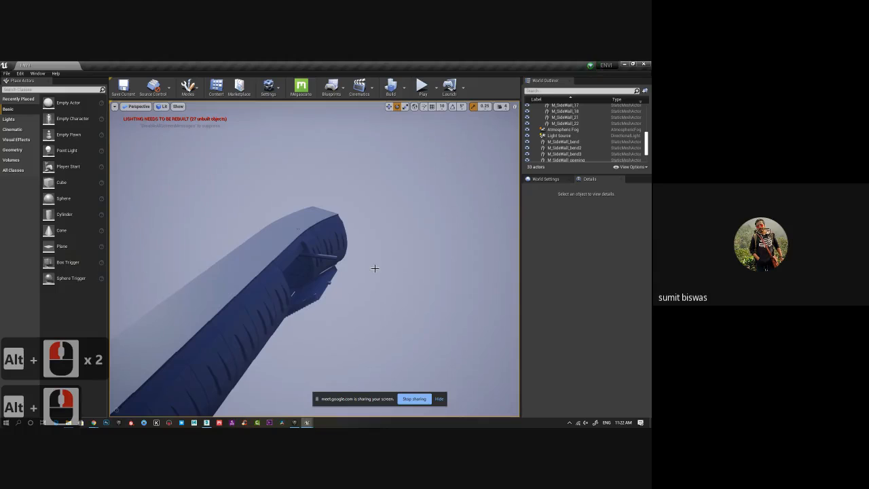
{"action": "left_click_drag", "start_coordinate": [369, 271], "coordinate": [367, 319], "text": "alt"}
Select the second and third bend pieces together and duplicate them beyond the end of the corridor
{"action": "left_click", "coordinate": [329, 227]}
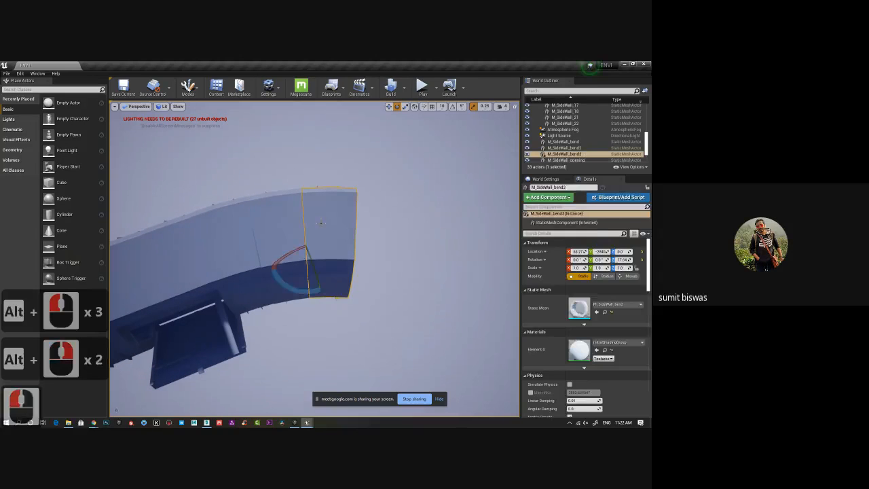
{"action": "left_click", "coordinate": [291, 220], "text": "ctrl"}
{"action": "key", "text": "w"}
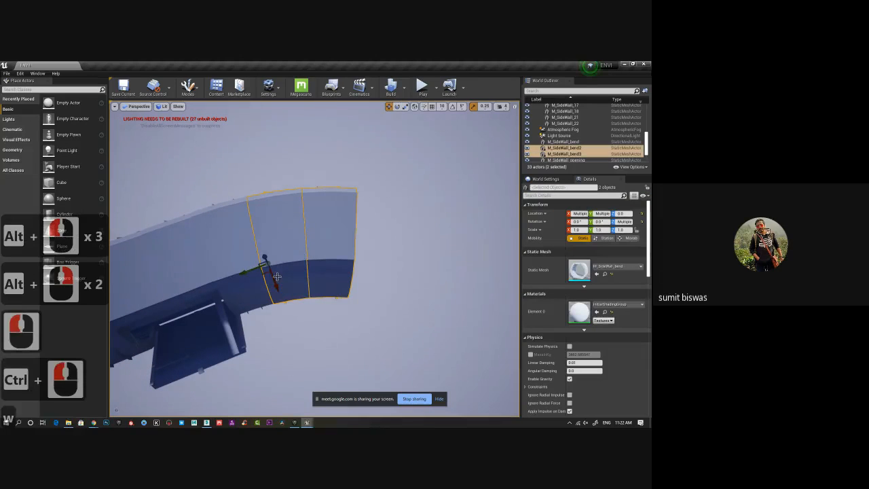
{"action": "left_click_drag", "start_coordinate": [241, 273], "coordinate": [360, 295], "text": "alt"}
Rotate the duplicated pair of bend pieces to follow the curve and move it against the third bend piece
{"action": "key", "text": "e"}
{"action": "middle_click_drag", "start_coordinate": [354, 313], "coordinate": [502, 307]}
{"action": "left_click_drag", "start_coordinate": [411, 268], "coordinate": [402, 284], "text": "alt"}
{"action": "key", "text": "w"}
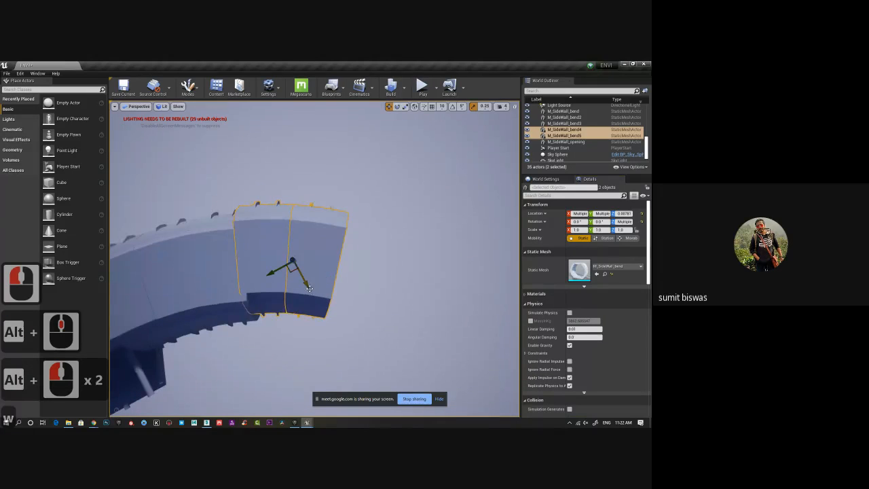
{"action": "left_click_drag", "start_coordinate": [309, 288], "coordinate": [298, 280]}
Fine-tune the duplicated pair's rotation around Z and nudge it along its axis to tighten the joint
{"action": "key", "text": "e"}
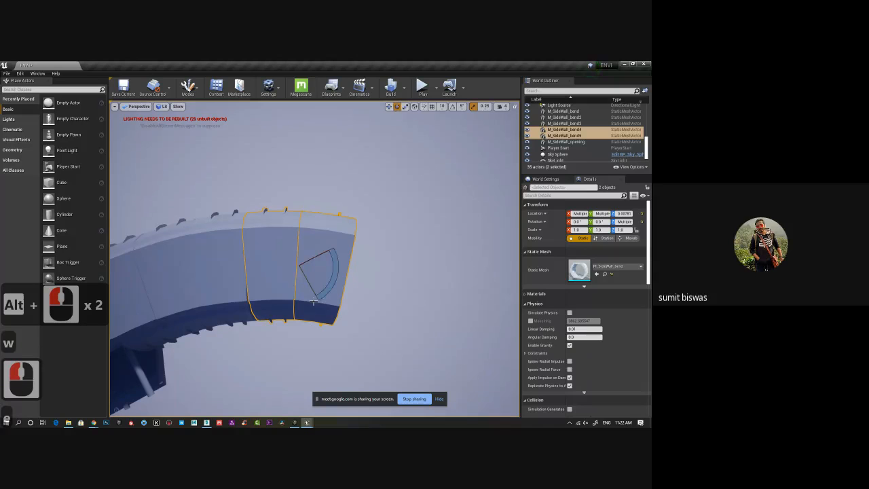
{"action": "key", "text": "r"}
{"action": "key", "text": "r"}
{"action": "key", "text": "e"}
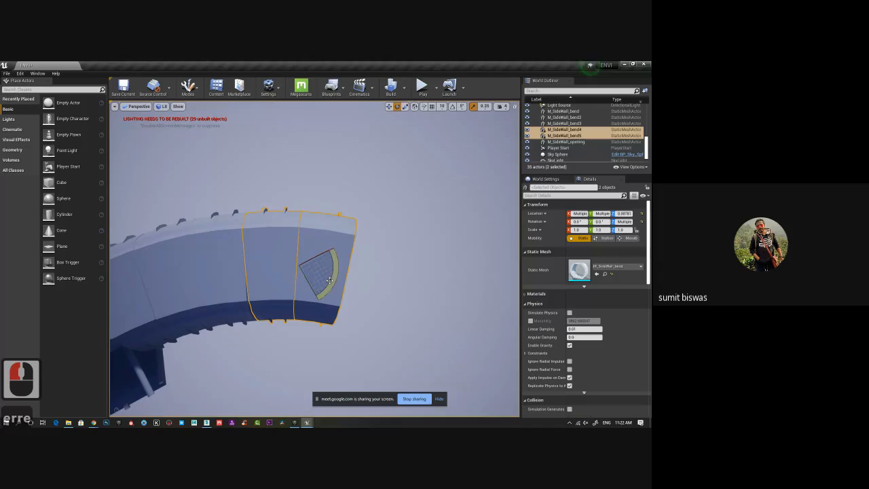
{"action": "left_click_drag", "start_coordinate": [331, 284], "coordinate": [330, 285]}
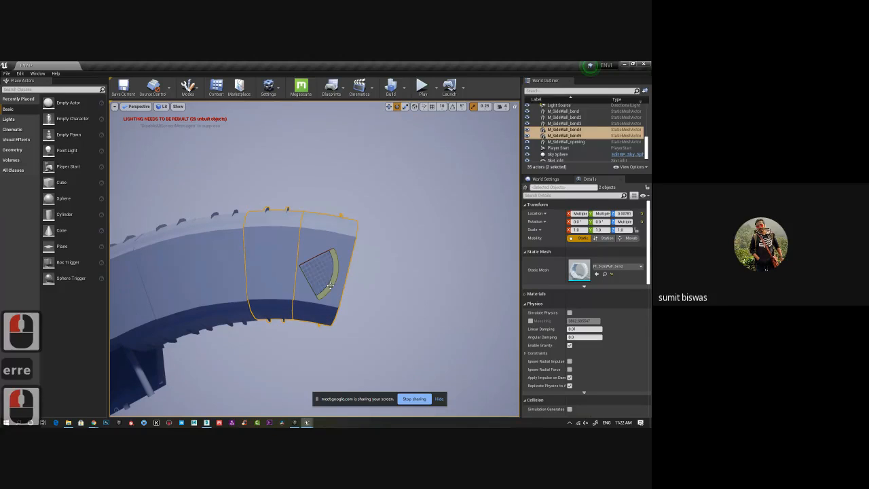
{"action": "key", "text": "w"}
{"action": "left_click", "coordinate": [279, 281]}
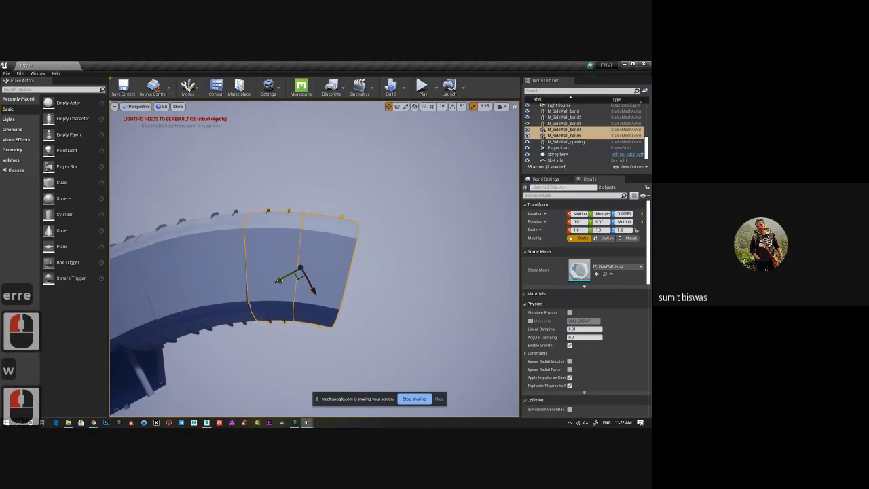
Try rotating only the fourth bend piece slightly around Z
{"action": "left_click", "coordinate": [297, 285]}
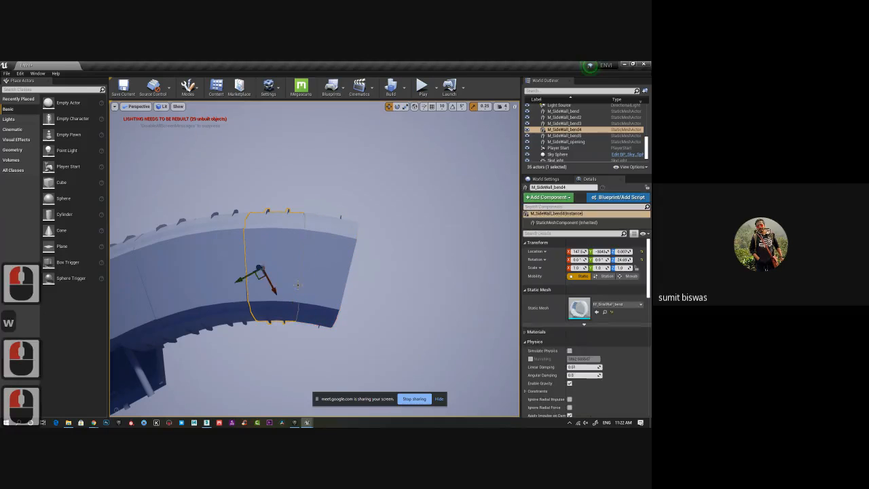
{"action": "key", "text": "e"}
{"action": "left_click_drag", "start_coordinate": [297, 277], "coordinate": [306, 283]}
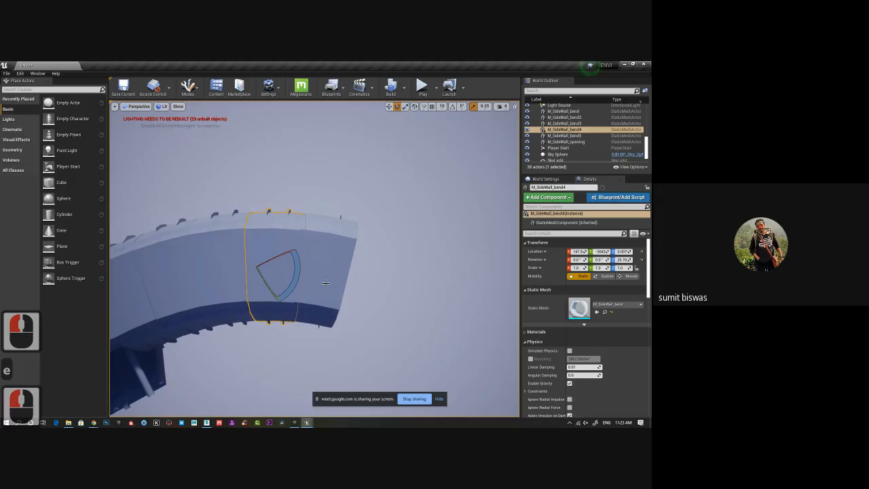
{"action": "key", "text": "ctrl+z"}
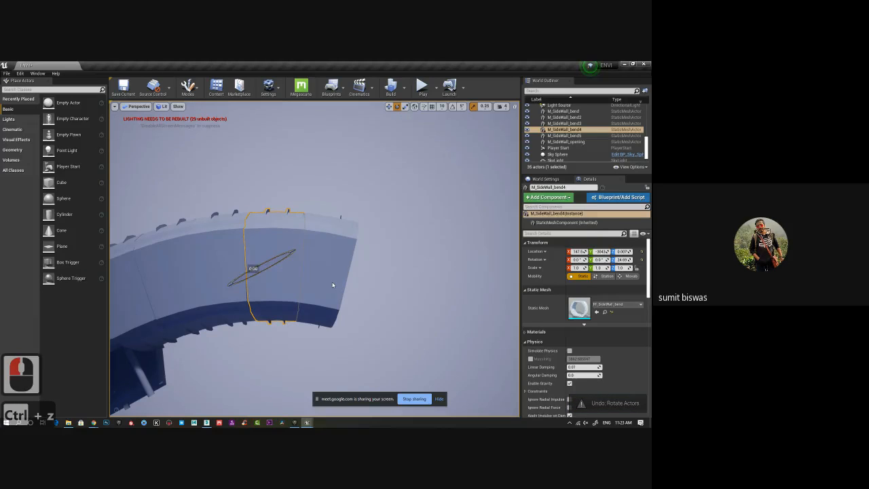
Reselect the fourth and fifth bend pieces together, slightly adjust their rotation around Z, and save the level
{"action": "left_click", "coordinate": [333, 286], "text": "ctrl"}
{"action": "left_click_drag", "start_coordinate": [330, 290], "coordinate": [330, 300]}
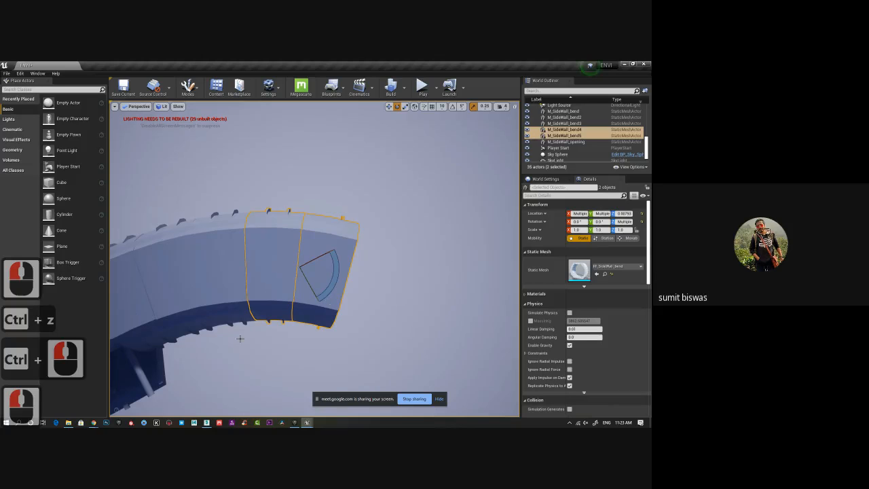
{"action": "left_click_drag", "start_coordinate": [240, 338], "coordinate": [348, 218], "text": "alt"}
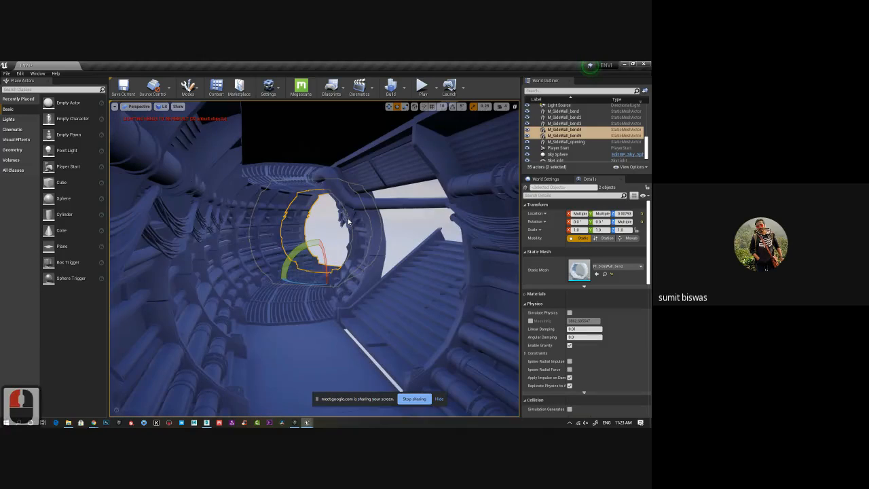
{"action": "key", "text": "ctrl+s"}
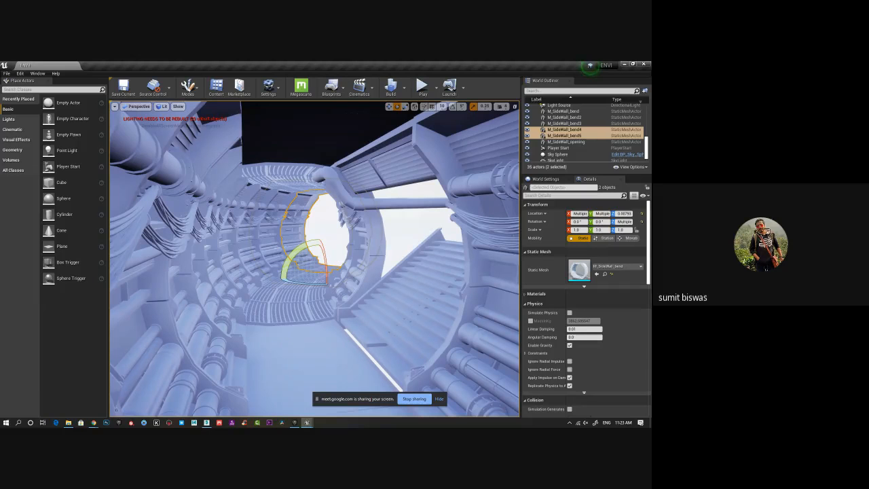
Examine the extended corridor from inside, looking down its length from the far open end
{"action": "key", "text": "alt"}
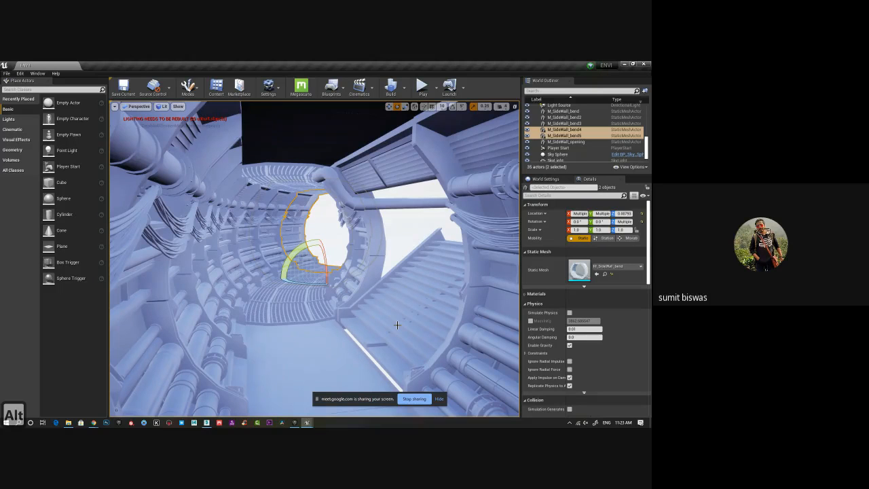
{"action": "left_click_drag", "start_coordinate": [397, 324], "coordinate": [334, 323], "text": "alt"}
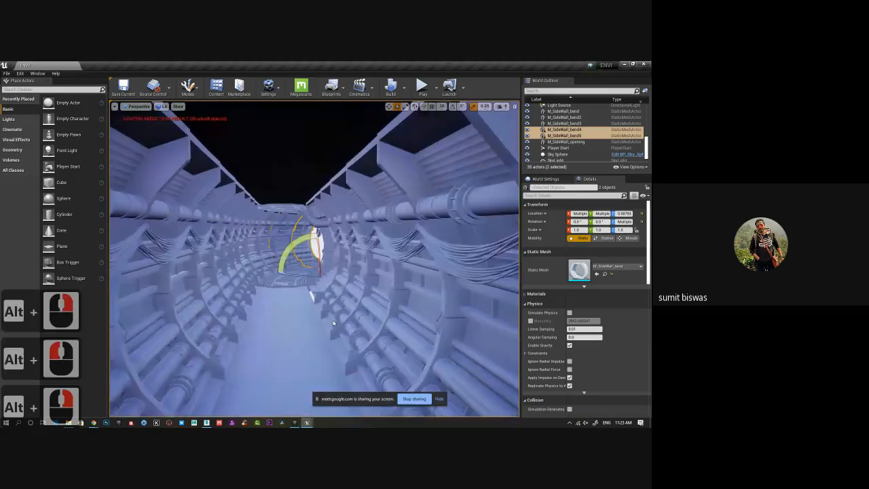
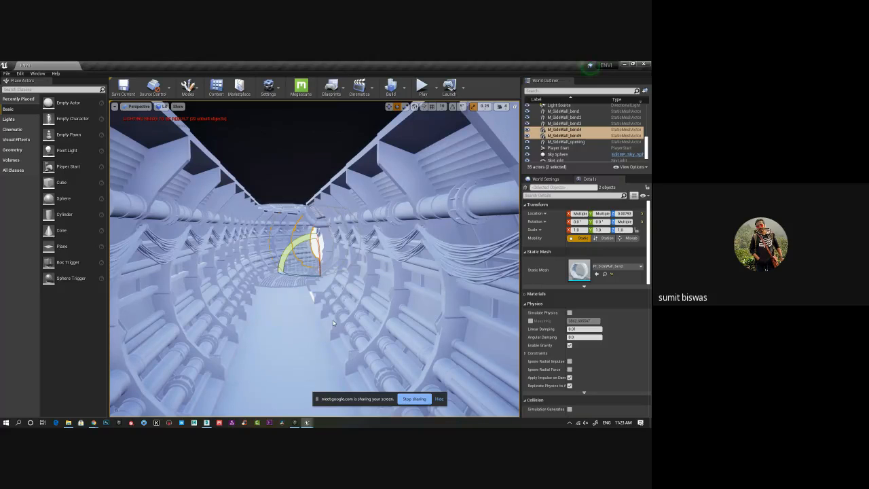
{"action": "right_click_drag", "start_coordinate": [334, 323], "coordinate": [314, 322], "text": "alt"}
{"action": "right_click_drag", "start_coordinate": [367, 326], "coordinate": [341, 323], "text": "alt"}
{"action": "left_click_drag", "start_coordinate": [341, 323], "coordinate": [163, 272], "text": "alt"}
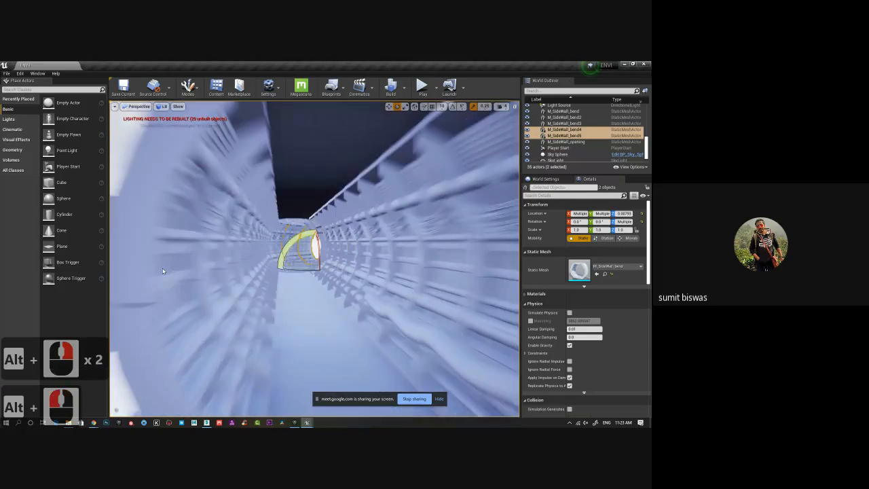
{"action": "right_click_drag", "start_coordinate": [163, 272], "coordinate": [356, 324], "text": "alt"}
{"action": "left_click_drag", "start_coordinate": [355, 324], "coordinate": [387, 320], "text": "alt"}
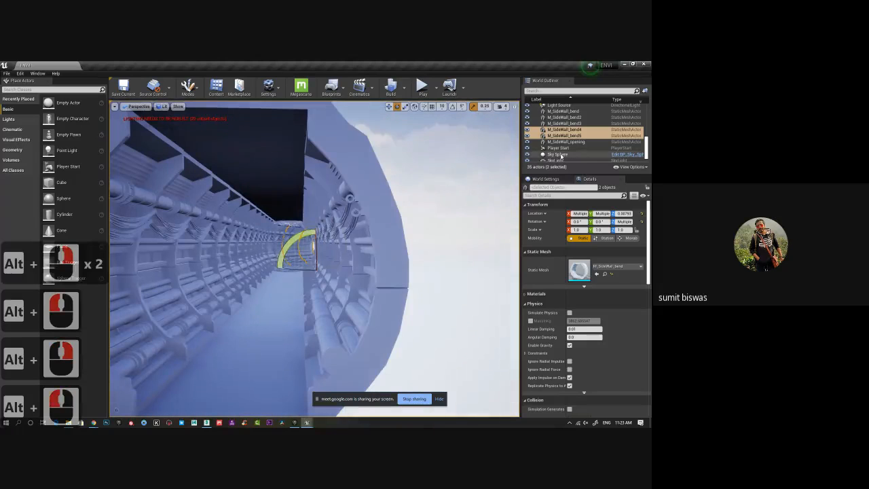
Delete the Sky Sphere and Atmospheric Fog actors from the level
{"action": "left_click", "coordinate": [560, 154]}
{"action": "key", "text": "Delete"}
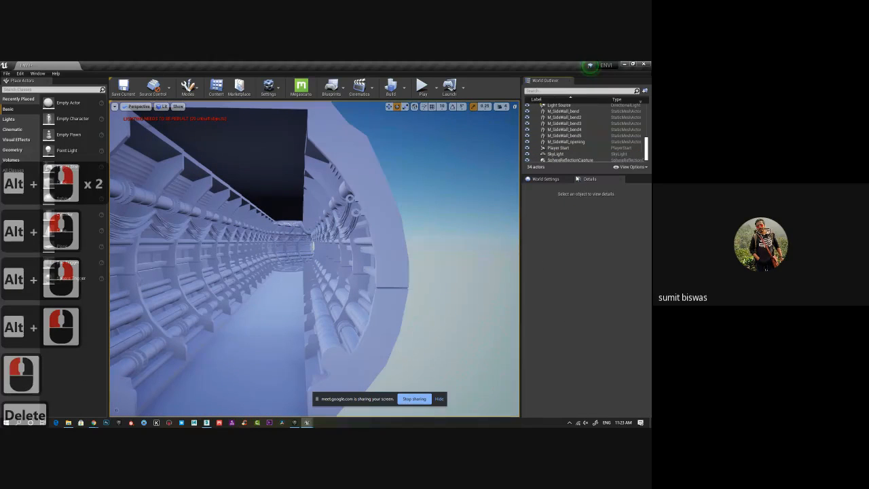
{"action": "scroll", "coordinate": [566, 154], "scroll_direction": "down", "scroll_amount": 1}
{"action": "scroll", "coordinate": [566, 154], "scroll_direction": "up", "scroll_amount": 6}
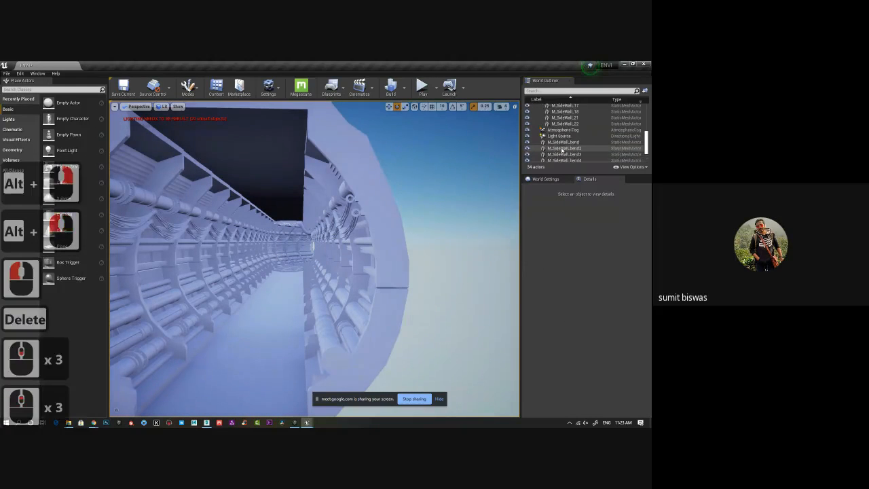
{"action": "left_click", "coordinate": [557, 130]}
{"action": "key", "text": "Delete"}
{"action": "scroll", "coordinate": [560, 136], "scroll_direction": "up", "scroll_amount": 1}
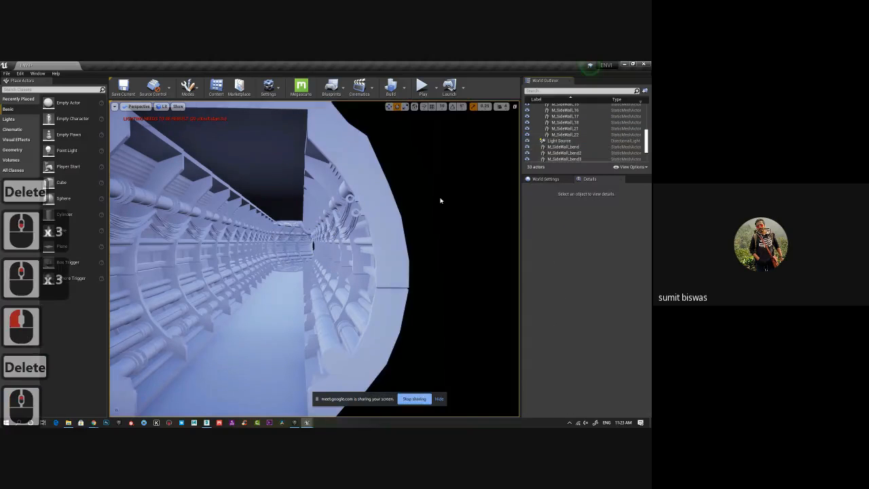
Delete the Light Source directional light actor from the level
{"action": "scroll", "coordinate": [573, 147], "scroll_direction": "down", "scroll_amount": 3}
{"action": "scroll", "coordinate": [573, 148], "scroll_direction": "up", "scroll_amount": 3}
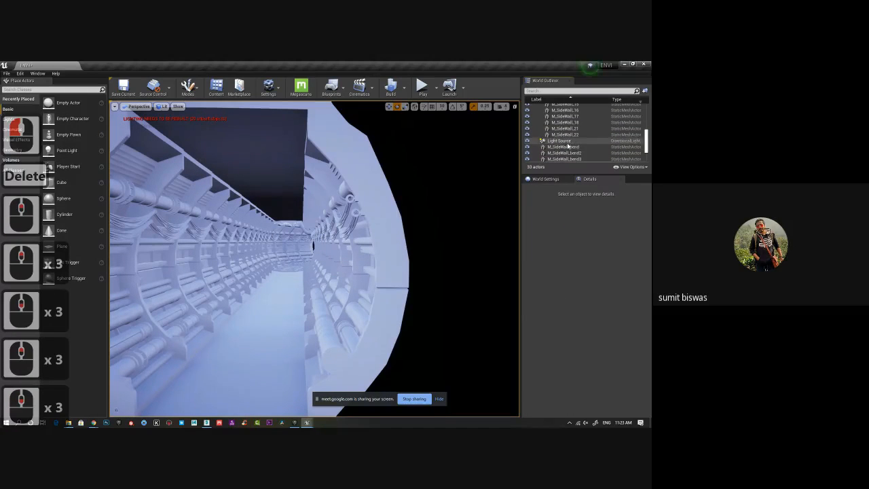
{"action": "left_click", "coordinate": [592, 142]}
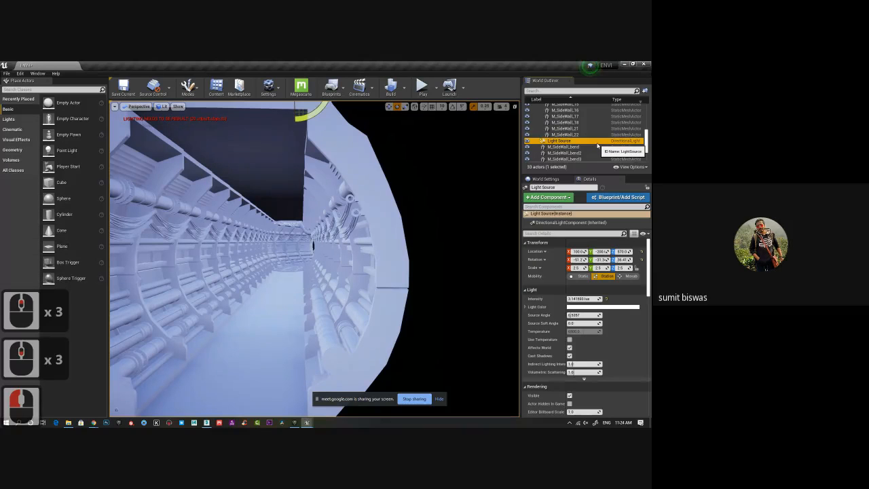
{"action": "key", "text": "Delete"}
Move the five M_SideWall_bend actors and the M_SideWall_opening actor into the Mesh folder of the outliner
{"action": "scroll", "coordinate": [564, 147], "scroll_direction": "up", "scroll_amount": 17}
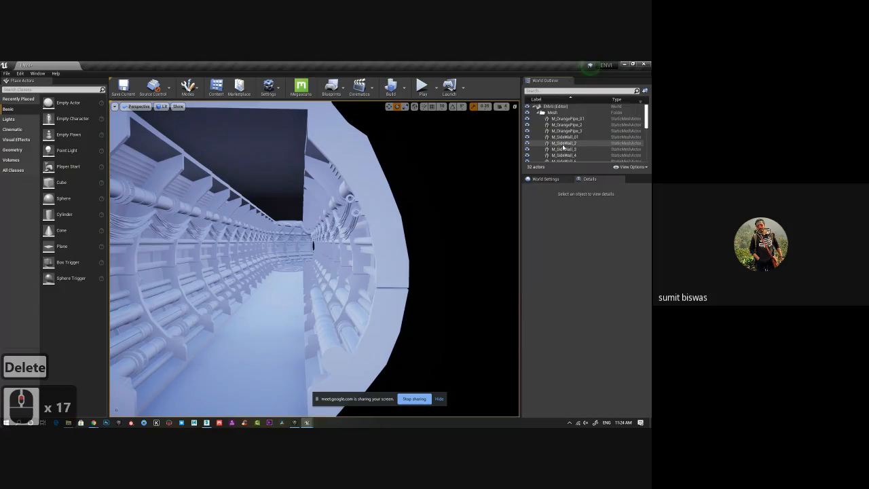
{"action": "scroll", "coordinate": [563, 126], "scroll_direction": "down", "scroll_amount": 5}
{"action": "left_click", "coordinate": [564, 109]}
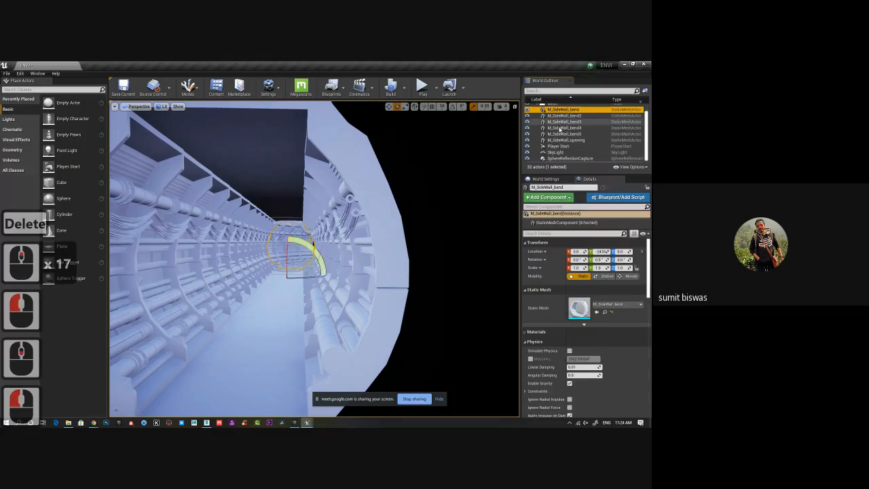
{"action": "left_click", "coordinate": [564, 140], "text": "shift"}
{"action": "scroll", "coordinate": [558, 121], "scroll_direction": "up", "scroll_amount": 2}
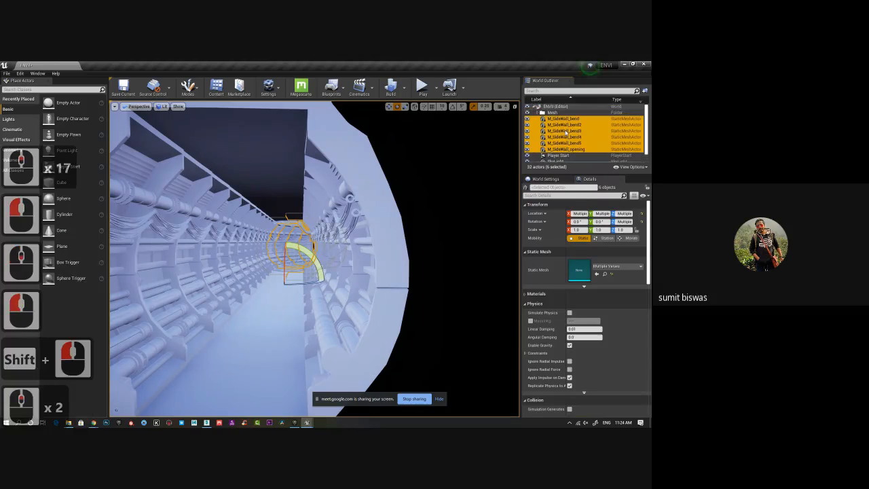
{"action": "left_click_drag", "start_coordinate": [557, 120], "coordinate": [552, 113]}
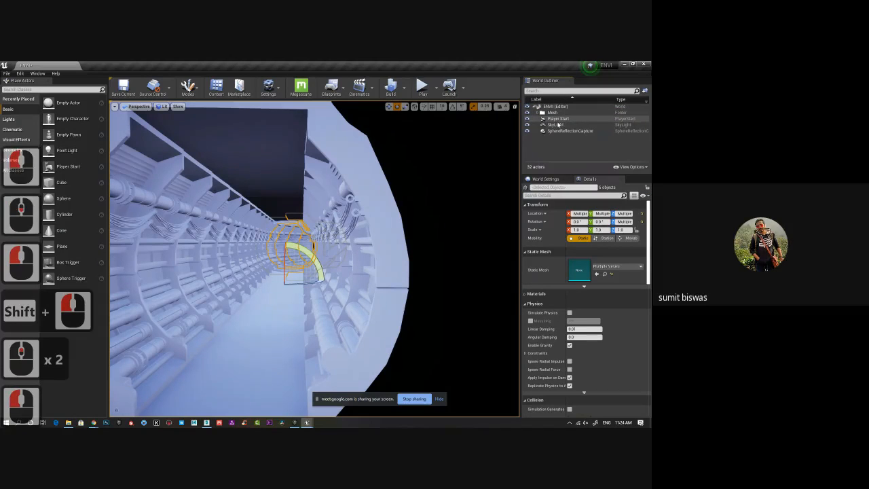
Delete the SkyLight actor, view the corridor from outside its open end, and save the level
{"action": "left_click", "coordinate": [554, 125]}
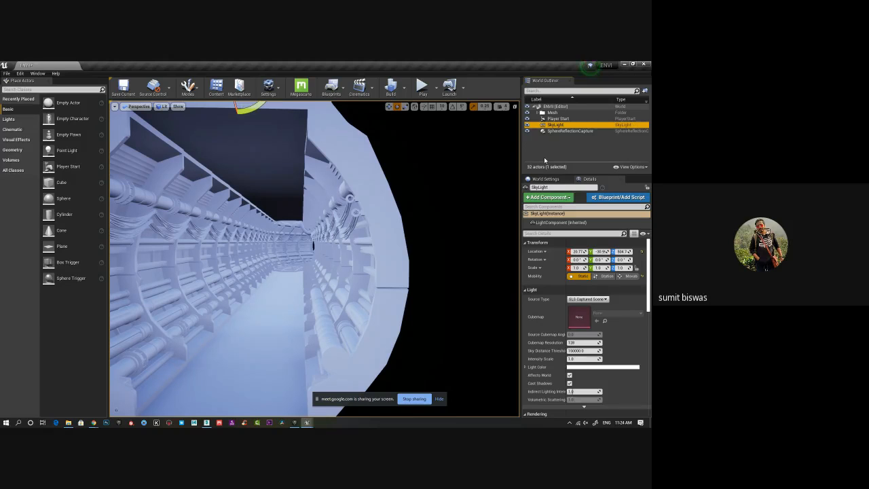
{"action": "key", "text": "Delete"}
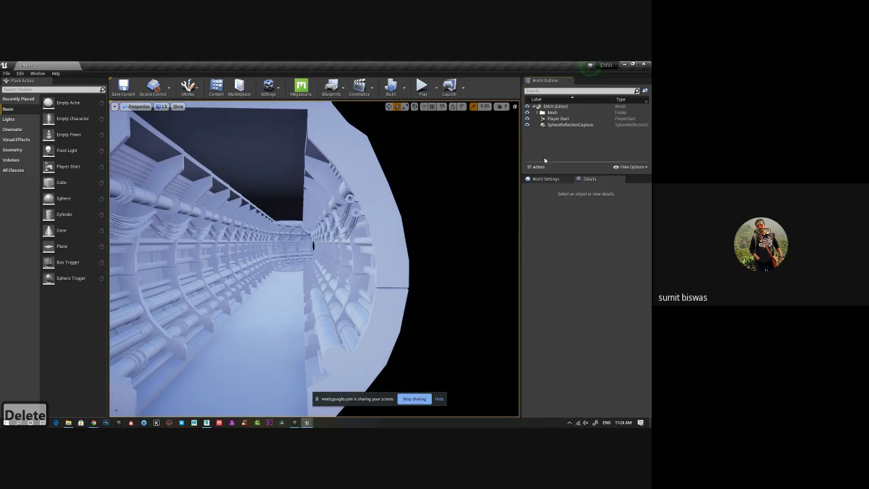
{"action": "left_click_drag", "start_coordinate": [352, 266], "coordinate": [385, 286], "text": "alt"}
{"action": "scroll", "coordinate": [240, 265], "scroll_direction": "down", "scroll_amount": 5, "text": "alt"}
{"action": "right_click", "coordinate": [241, 264], "text": "alt"}
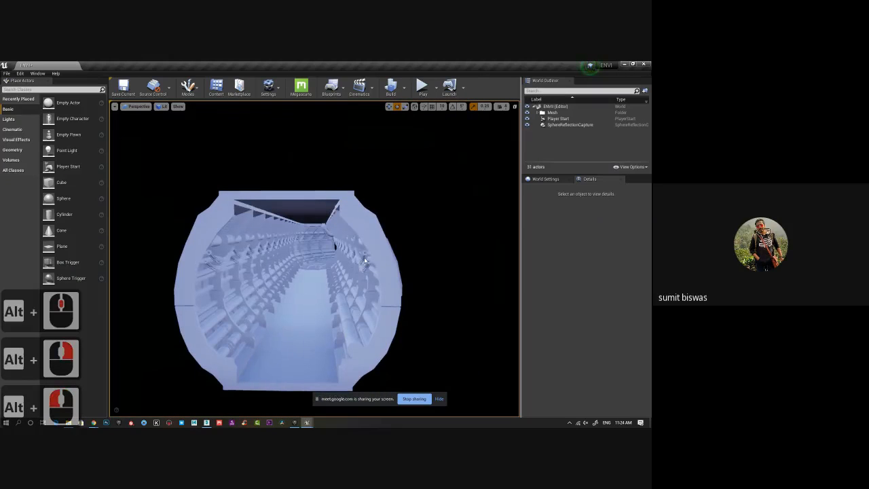
{"action": "left_click", "coordinate": [311, 290], "text": "alt"}
{"action": "key", "text": "ctrl+s"}
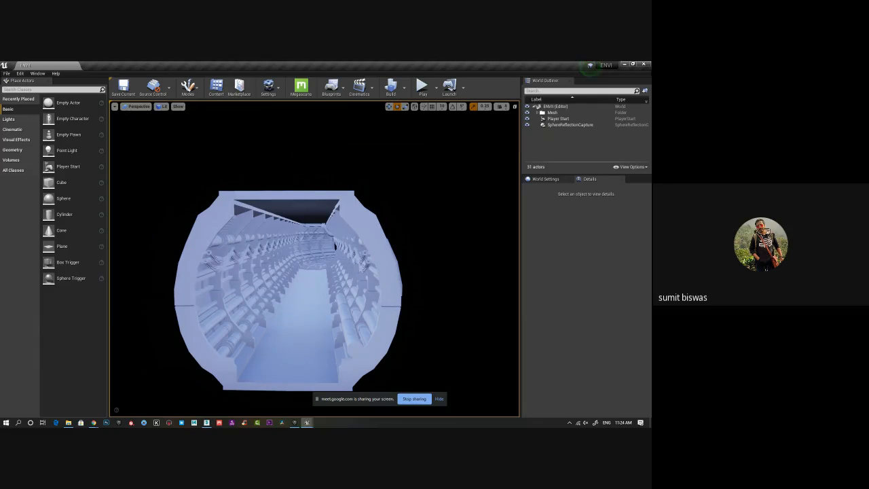
Create a new material named Mat_light in the GA193 Materials folder
{"action": "left_click_drag", "start_coordinate": [1, 147], "coordinate": [157, 66]}
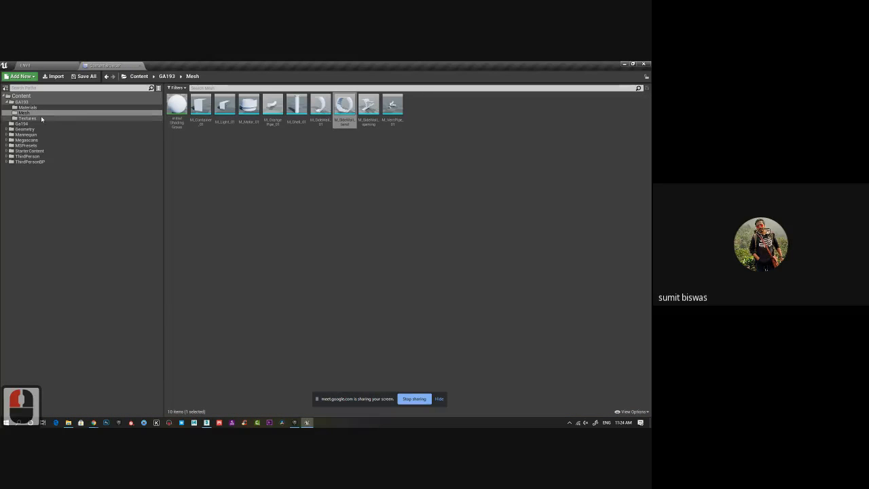
{"action": "left_click", "coordinate": [27, 107]}
{"action": "right_click", "coordinate": [239, 149]}
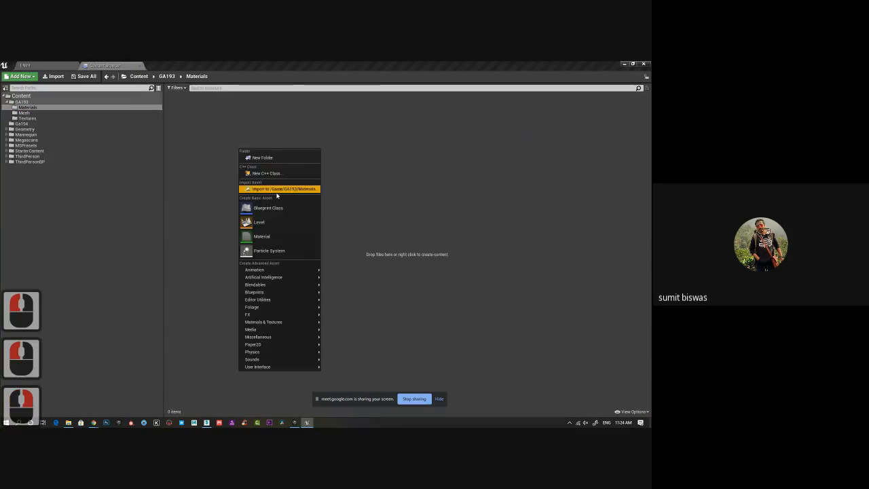
{"action": "left_click", "coordinate": [314, 234]}
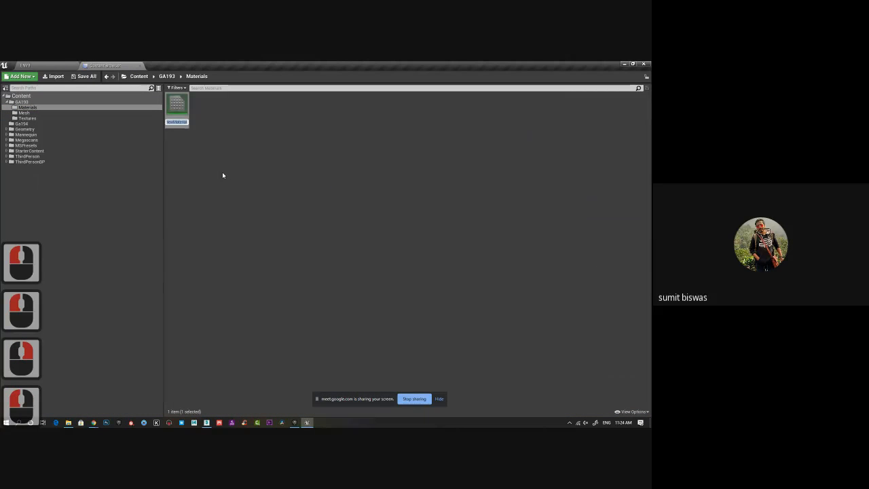
{"action": "type", "text": "M_"}
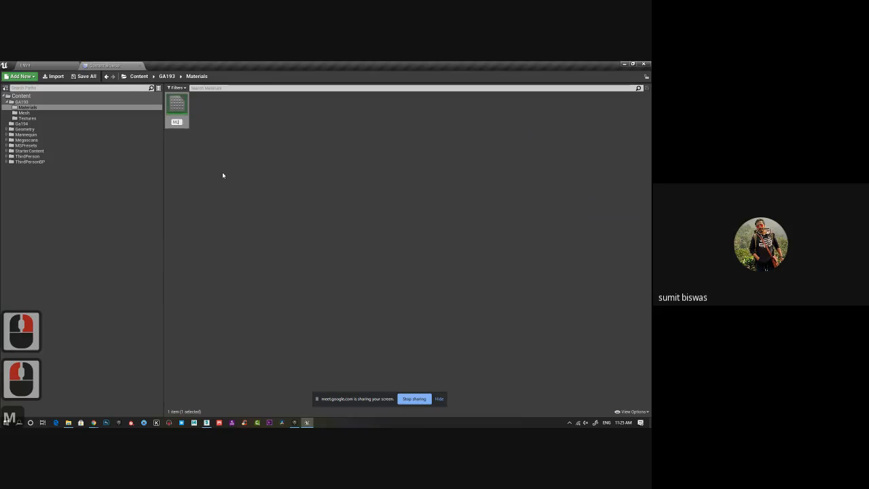
{"action": "key", "text": "BackSpace"}
{"action": "key", "text": "BackSpace"}
{"action": "type", "text": "M"}
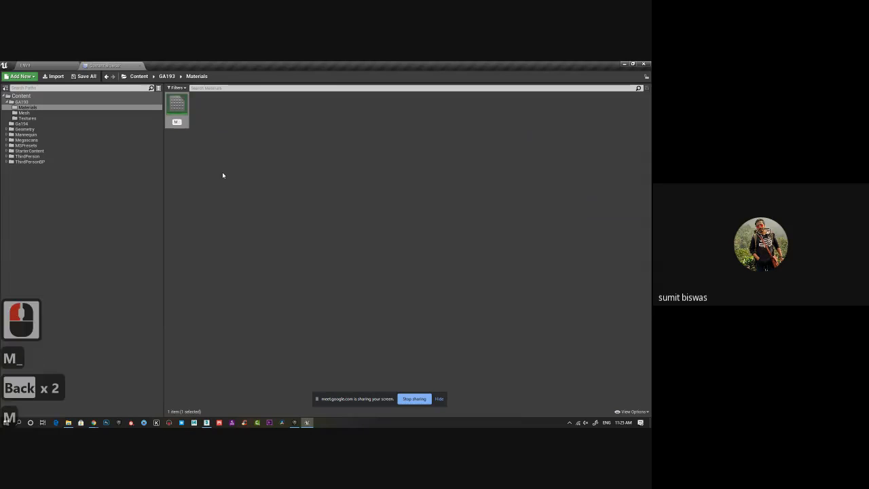
{"action": "type", "text": "at"}
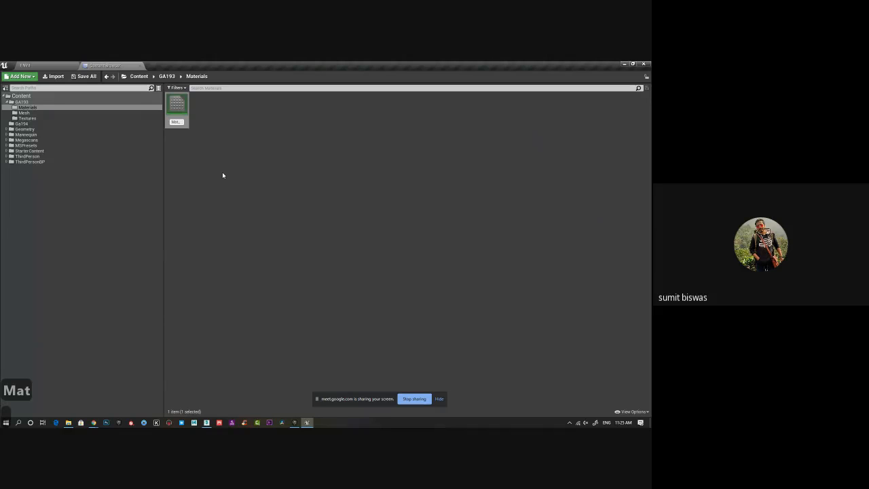
{"action": "type", "text": "_light"}
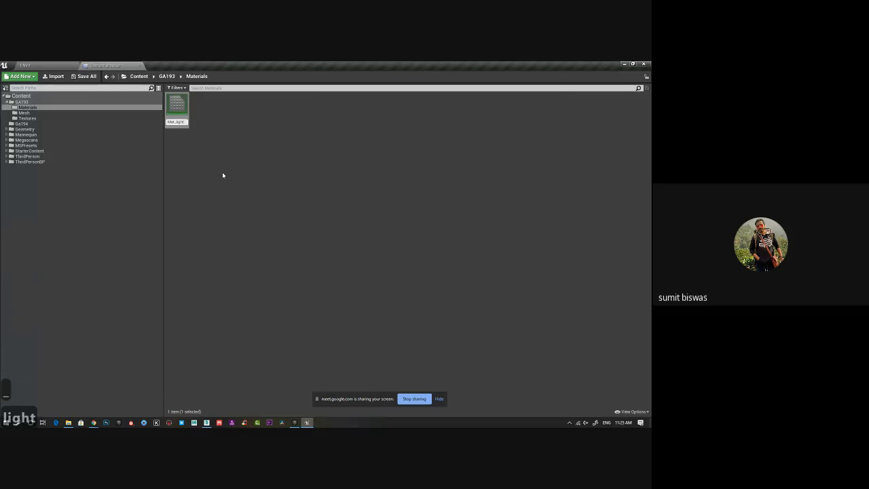
{"action": "key", "text": "Return"}
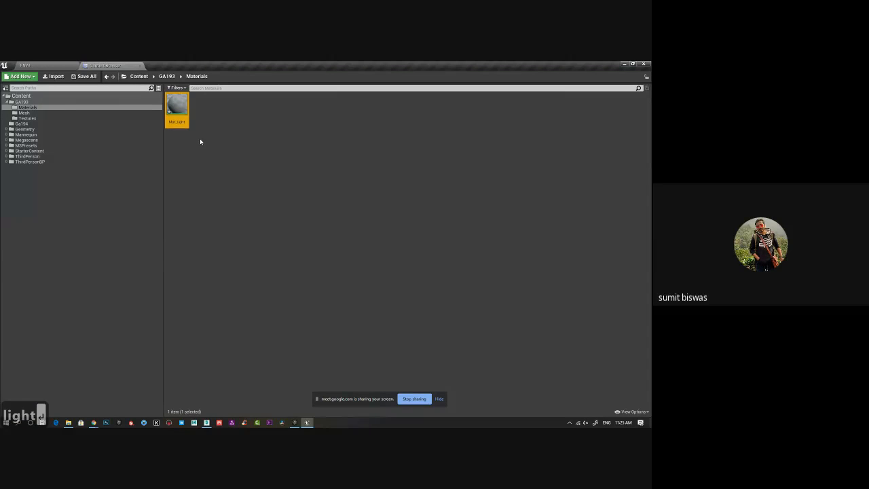
Open Mat_light for editing, dock its editor beside the other tabs, and add a scalar parameter named emissive
{"action": "double_click", "coordinate": [177, 106]}
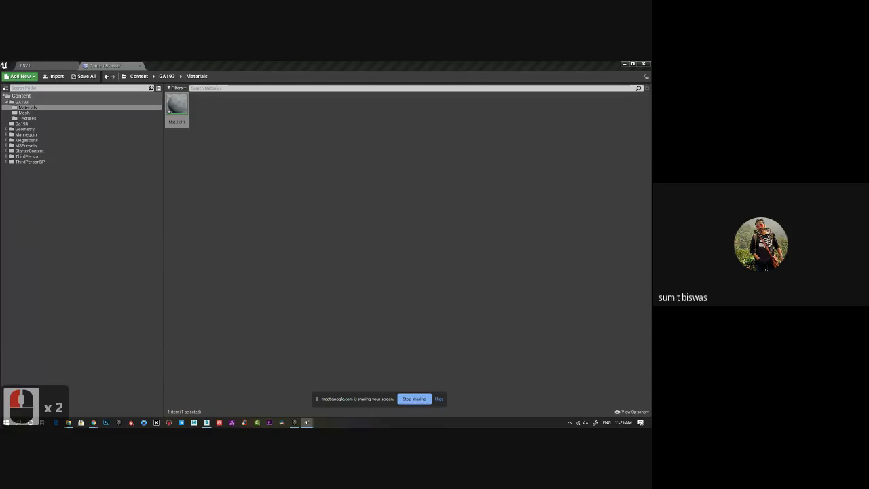
{"action": "left_click_drag", "start_coordinate": [205, 131], "coordinate": [209, 65]}
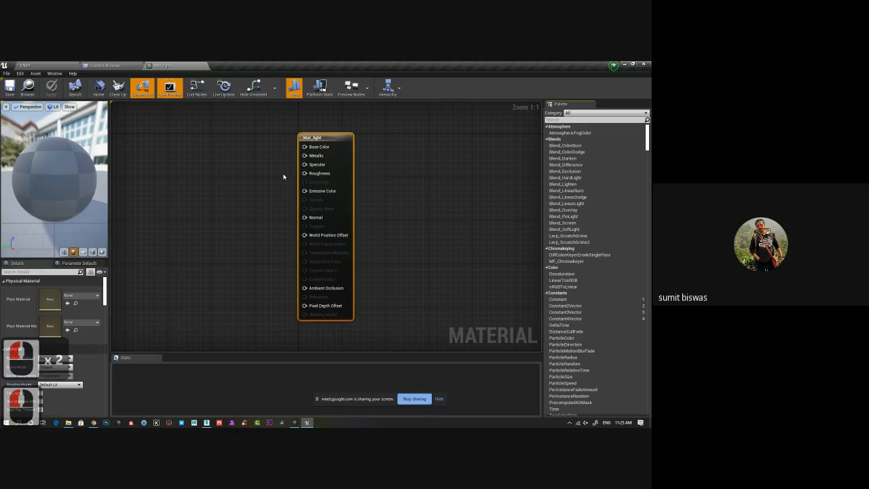
{"action": "left_click", "coordinate": [199, 179]}
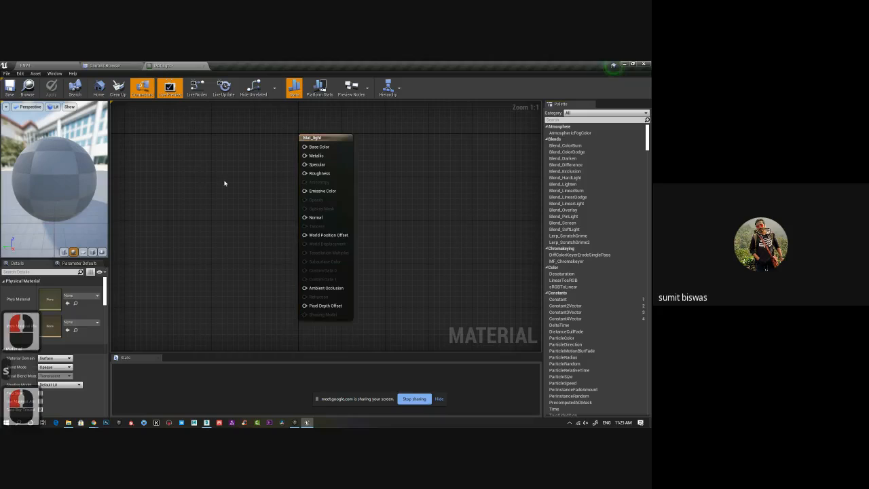
{"action": "left_click", "coordinate": [197, 169]}
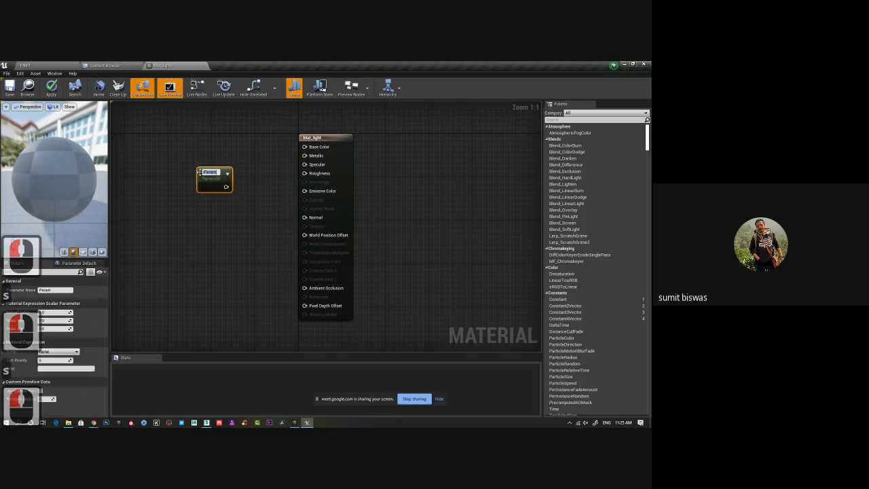
{"action": "key", "text": "BackSpace"}
{"action": "key", "text": "BackSpace"}
{"action": "key", "text": "BackSpace"}
{"action": "key", "text": "BackSpace"}
{"action": "key", "text": "BackSpace"}
{"action": "key", "text": "BackSpace"}
{"action": "key", "text": "BackSpace"}
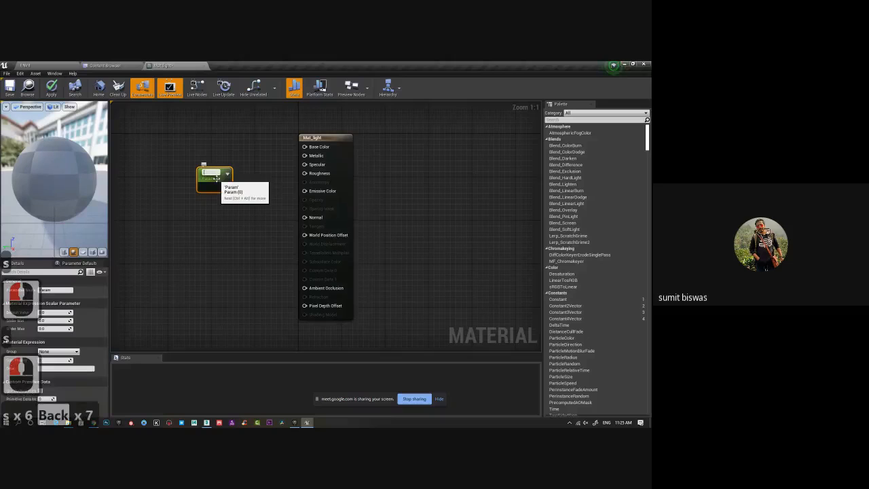
{"action": "type", "text": "em"}
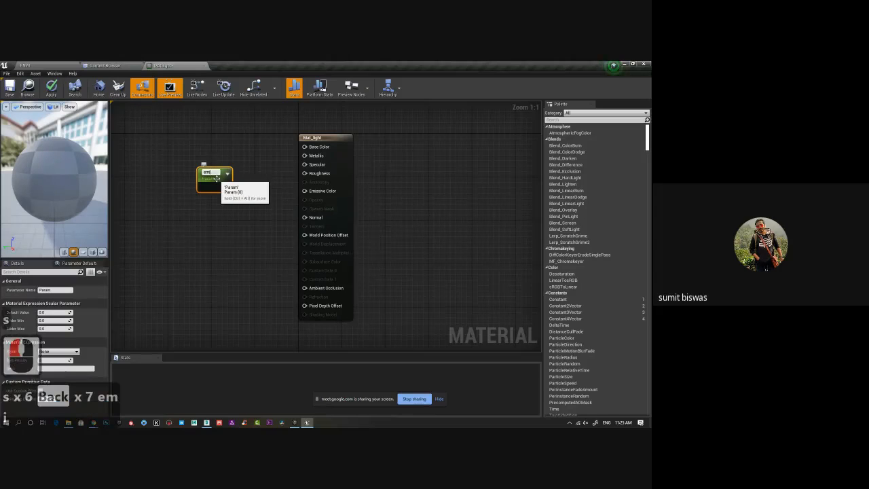
{"action": "type", "text": "issive"}
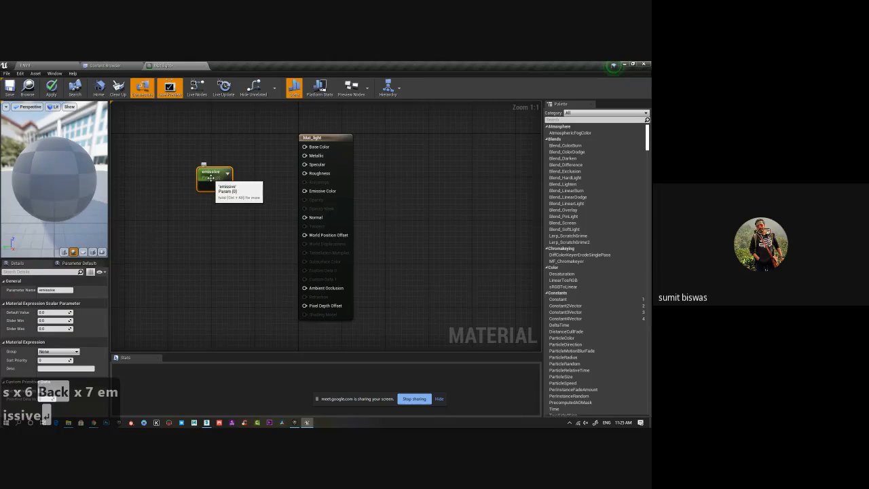
{"action": "key", "text": "Return"}
Set the emissive parameter's default value to 20 and connect it to the material's Emissive Color input
{"action": "left_click", "coordinate": [51, 312]}
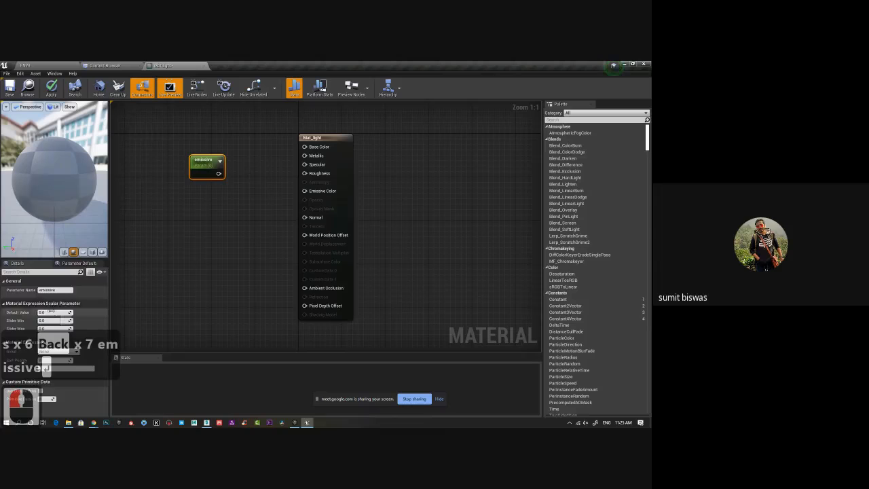
{"action": "type", "text": "20"}
{"action": "key", "text": "Return"}
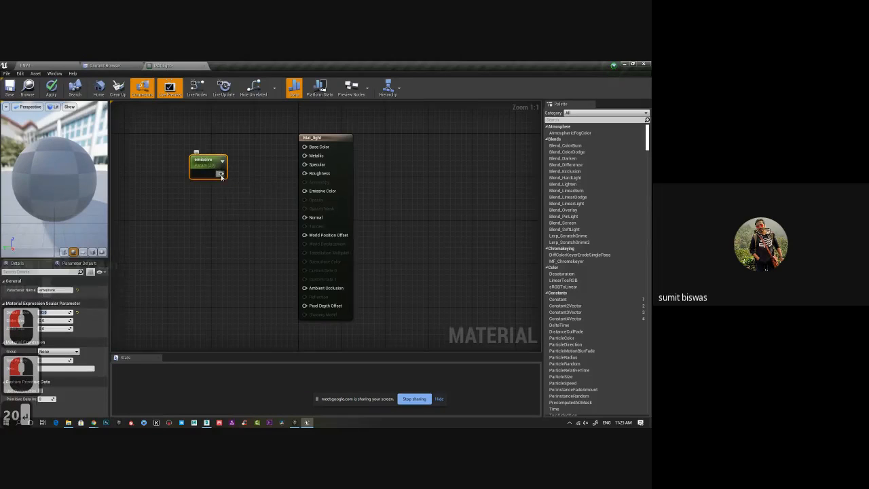
{"action": "left_click_drag", "start_coordinate": [221, 177], "coordinate": [305, 193]}
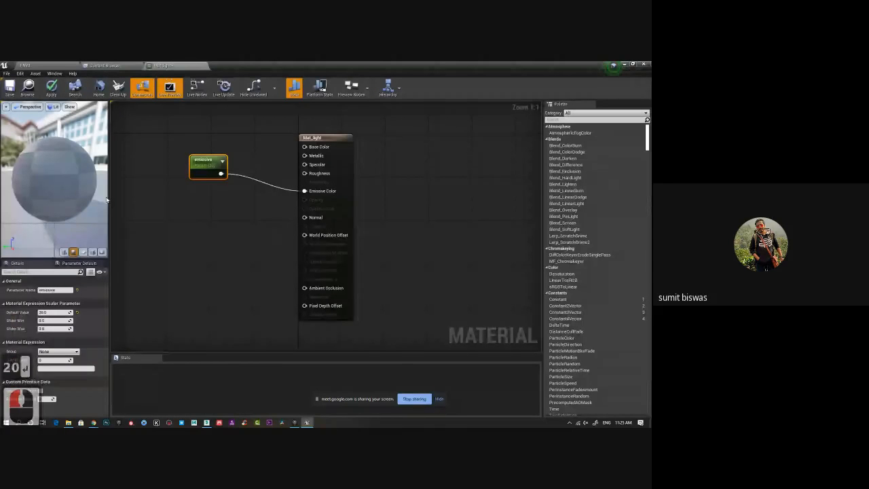
Try routing the emissive parameter through a Multiply node into Emissive Color, adding and discarding a second scalar parameter
{"action": "left_click_drag", "start_coordinate": [207, 163], "coordinate": [252, 202]}
{"action": "left_click", "coordinate": [248, 213]}
{"action": "left_click_drag", "start_coordinate": [266, 212], "coordinate": [305, 191]}
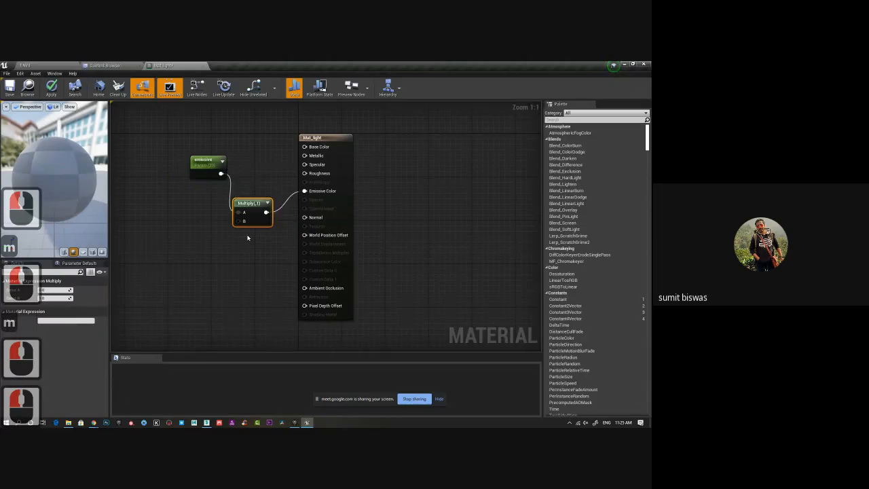
{"action": "left_click", "coordinate": [184, 235]}
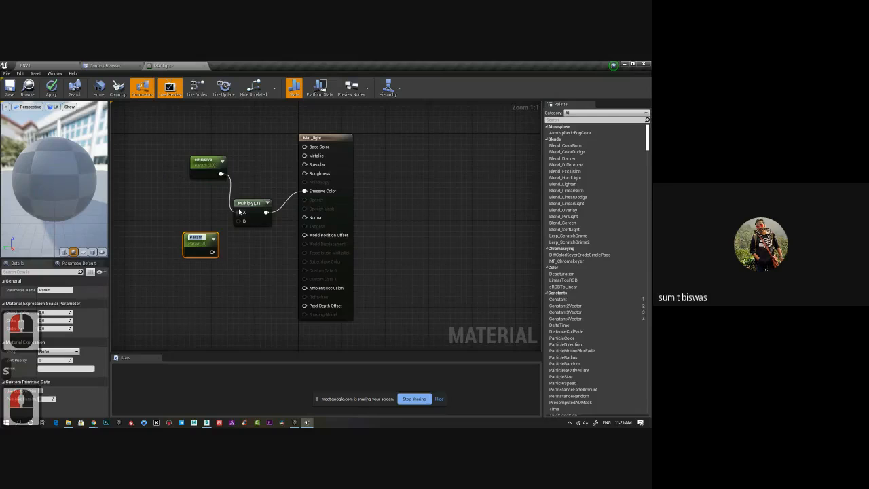
{"action": "key", "text": "Delete"}
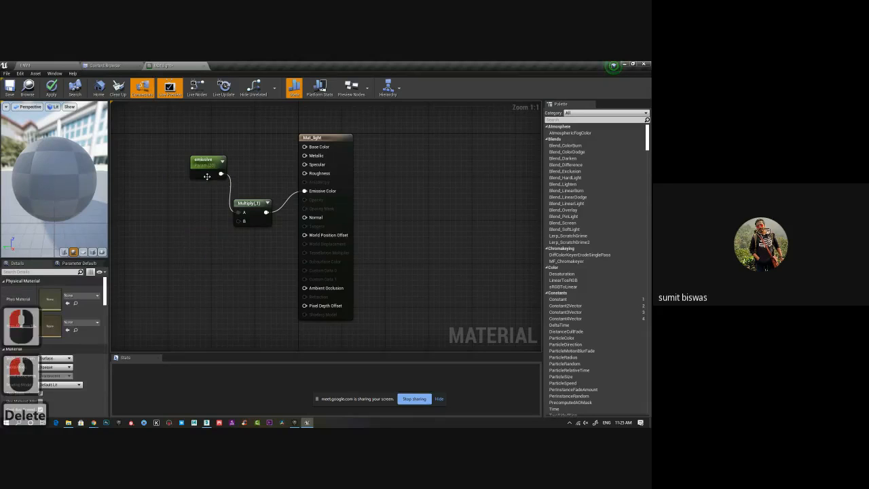
Delete the Multiply node, connect the emissive parameter directly to Emissive Color, and move its node closer to the material node
{"action": "left_click_drag", "start_coordinate": [207, 163], "coordinate": [180, 204]}
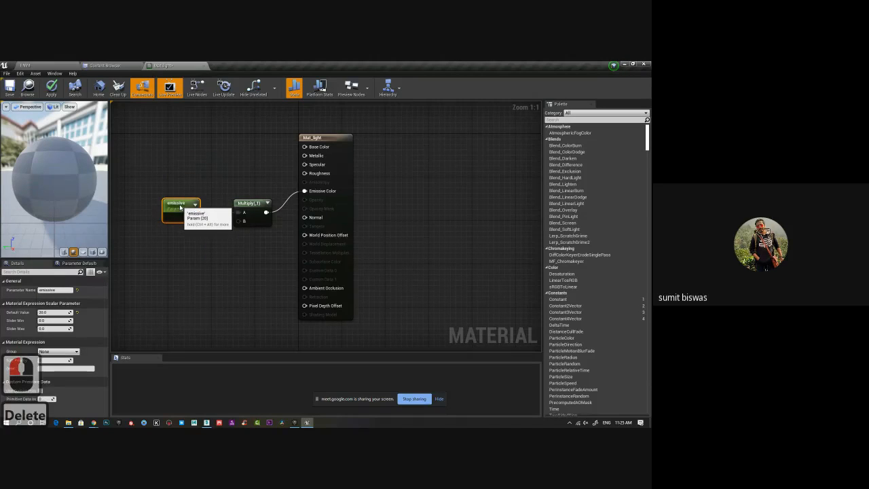
{"action": "left_click", "coordinate": [249, 204]}
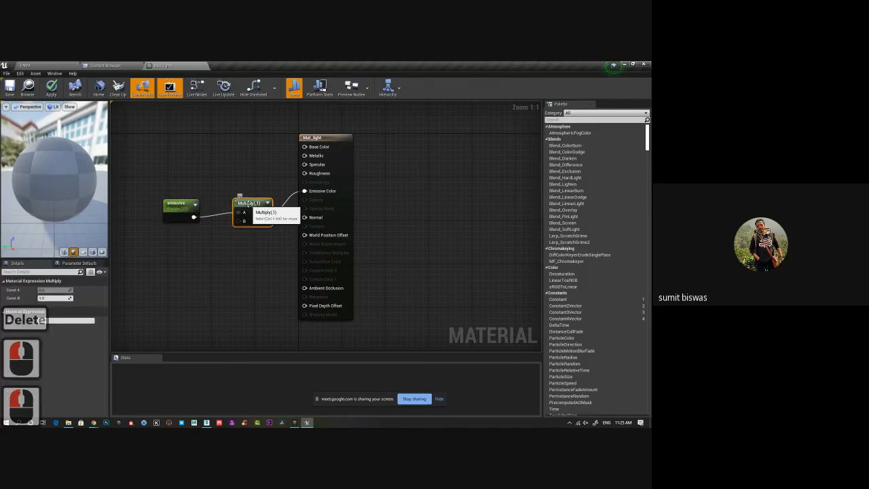
{"action": "key", "text": "Delete"}
{"action": "left_click_drag", "start_coordinate": [178, 204], "coordinate": [305, 191]}
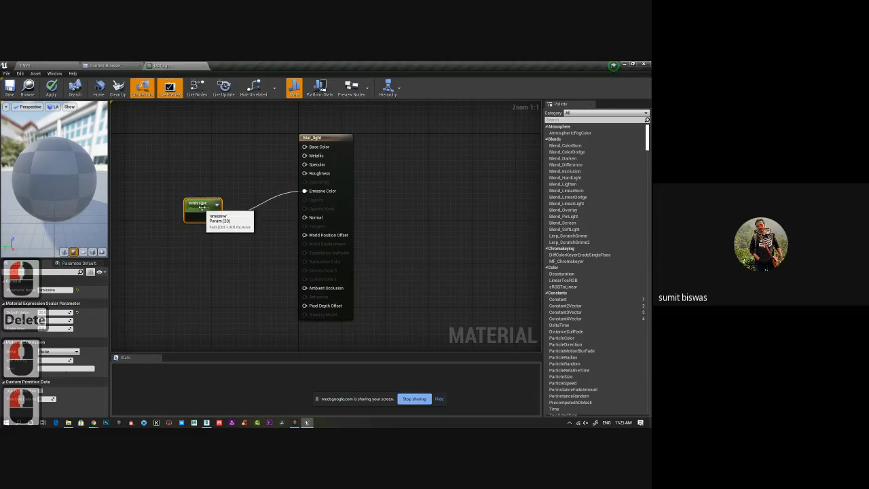
{"action": "left_click_drag", "start_coordinate": [204, 207], "coordinate": [220, 207]}
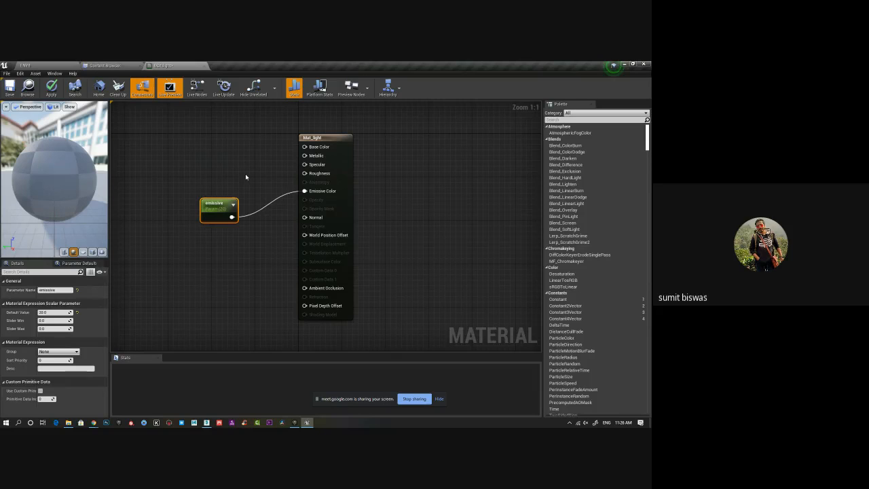
Add a three-component vector constant above the emissive node and convert it to a parameter named color
{"action": "key", "text": "3"}
{"action": "left_click", "coordinate": [185, 143]}
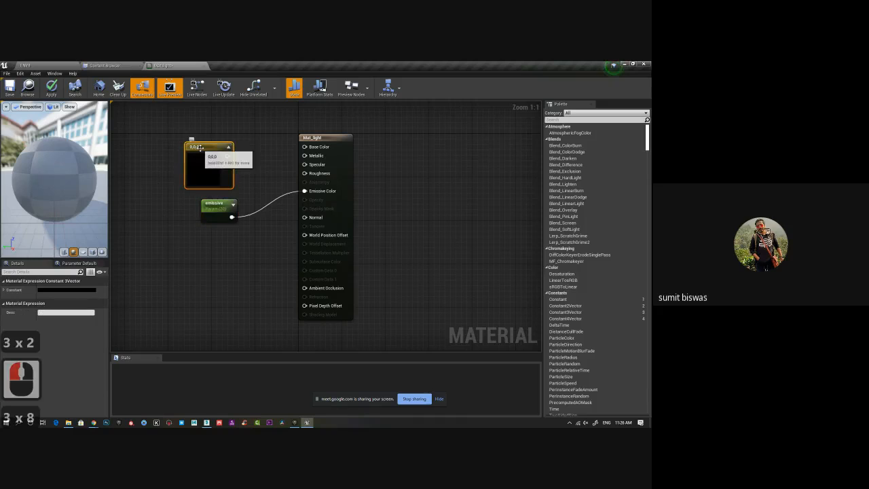
{"action": "left_click_drag", "start_coordinate": [203, 144], "coordinate": [203, 129]}
{"action": "right_click", "coordinate": [203, 129]}
{"action": "left_click", "coordinate": [218, 133]}
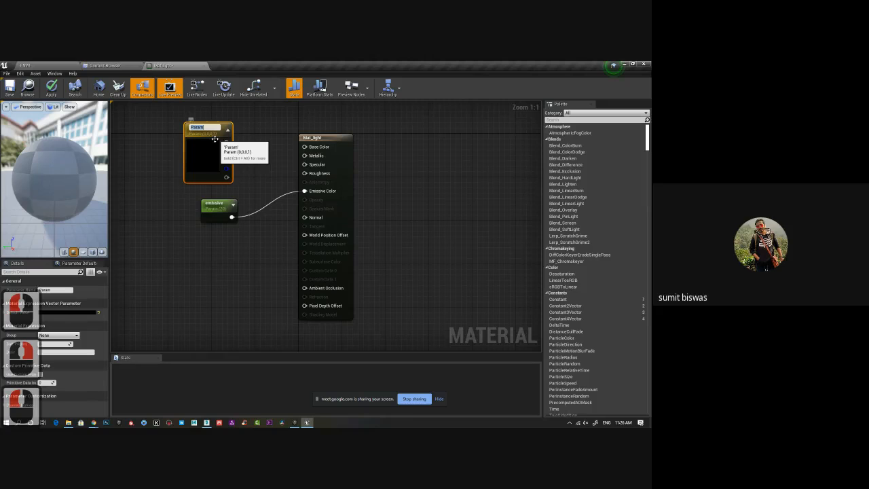
{"action": "type", "text": "color"}
{"action": "key", "text": "Return"}
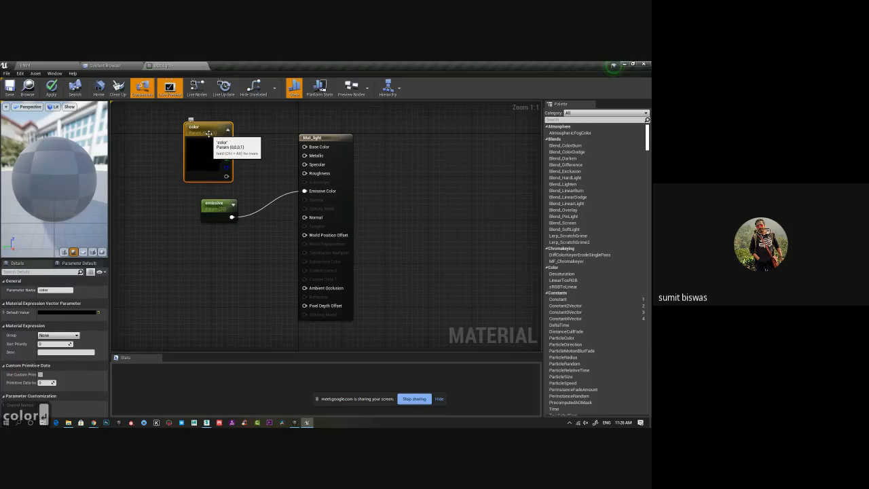
Set the color parameter's default value to a bright orange of about R 1, G 0.61, B 0.0928
{"action": "left_click", "coordinate": [81, 312]}
{"action": "left_click", "coordinate": [137, 302]}
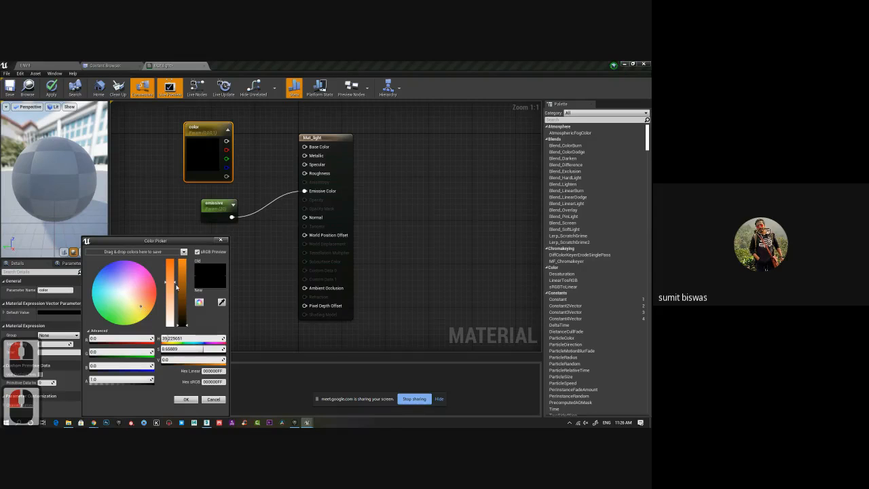
{"action": "left_click_drag", "start_coordinate": [182, 284], "coordinate": [185, 256]}
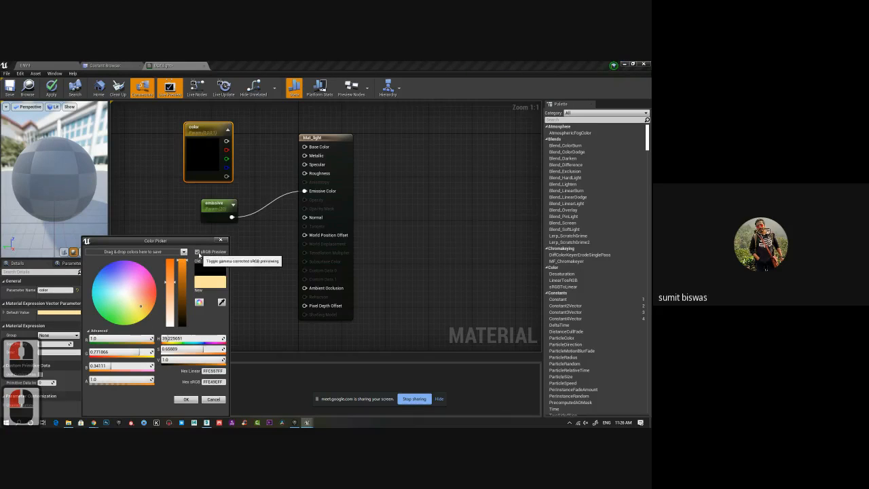
{"action": "left_click", "coordinate": [198, 253]}
{"action": "left_click_drag", "start_coordinate": [170, 283], "coordinate": [186, 257]}
{"action": "left_click", "coordinate": [198, 252]}
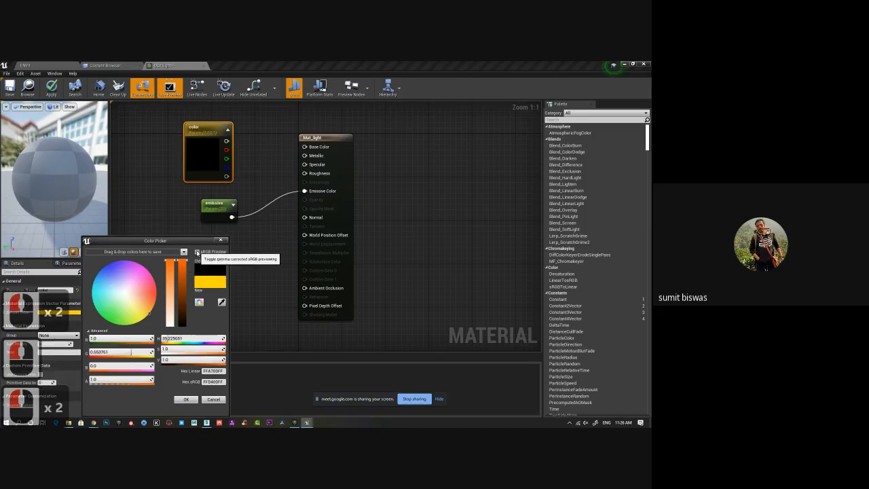
{"action": "left_click", "coordinate": [197, 252]}
{"action": "left_click", "coordinate": [148, 311]}
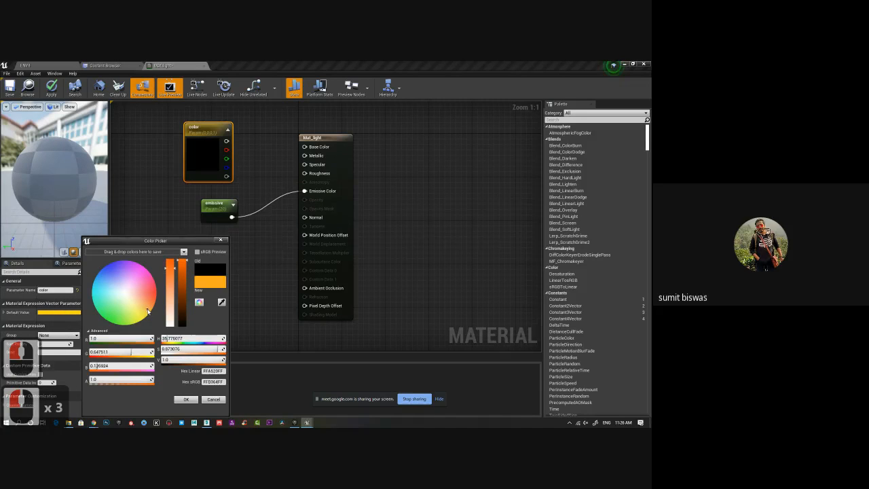
{"action": "left_click", "coordinate": [148, 311]}
{"action": "left_click_drag", "start_coordinate": [170, 268], "coordinate": [170, 257]}
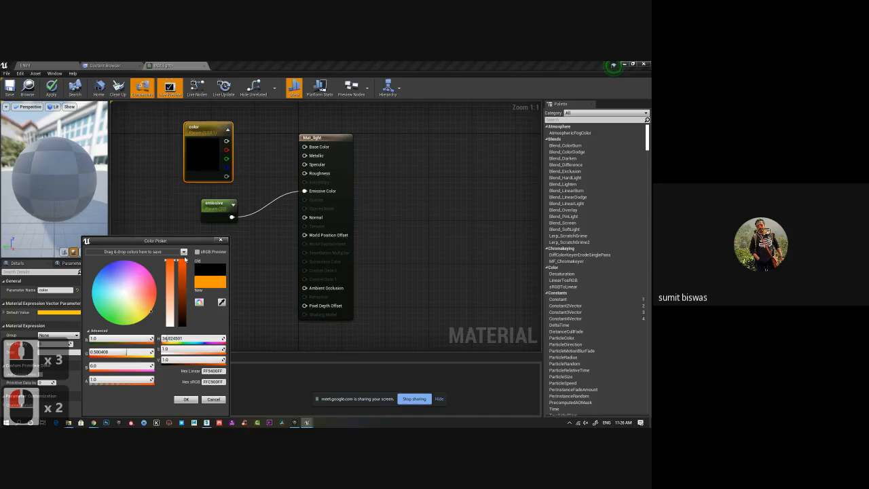
{"action": "left_click", "coordinate": [149, 310]}
{"action": "left_click", "coordinate": [185, 400]}
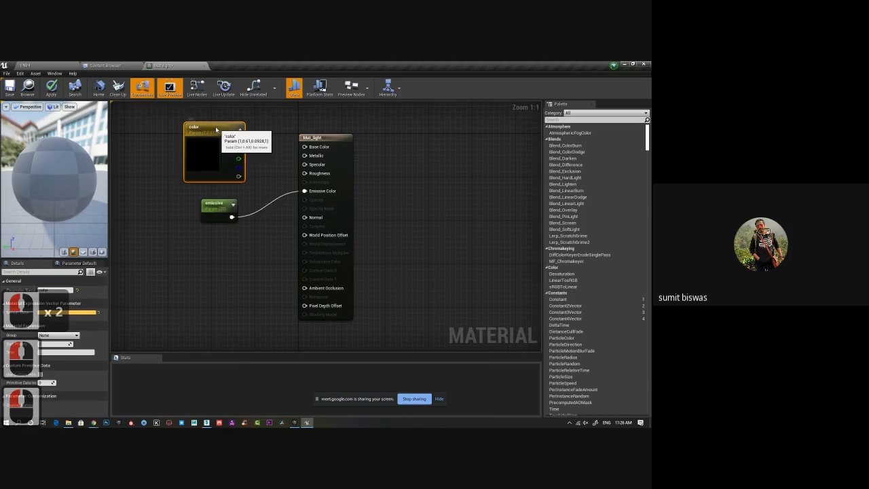
Move the color and emissive nodes further from the material node and connect color to Base Color
{"action": "left_click_drag", "start_coordinate": [217, 129], "coordinate": [173, 119]}
{"action": "left_click_drag", "start_coordinate": [216, 206], "coordinate": [182, 228]}
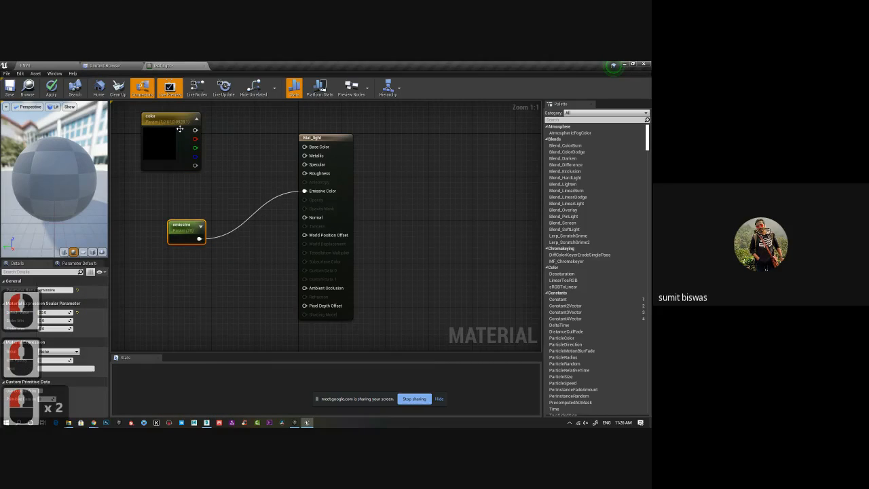
{"action": "left_click_drag", "start_coordinate": [180, 129], "coordinate": [174, 129]}
{"action": "left_click_drag", "start_coordinate": [189, 130], "coordinate": [302, 147]}
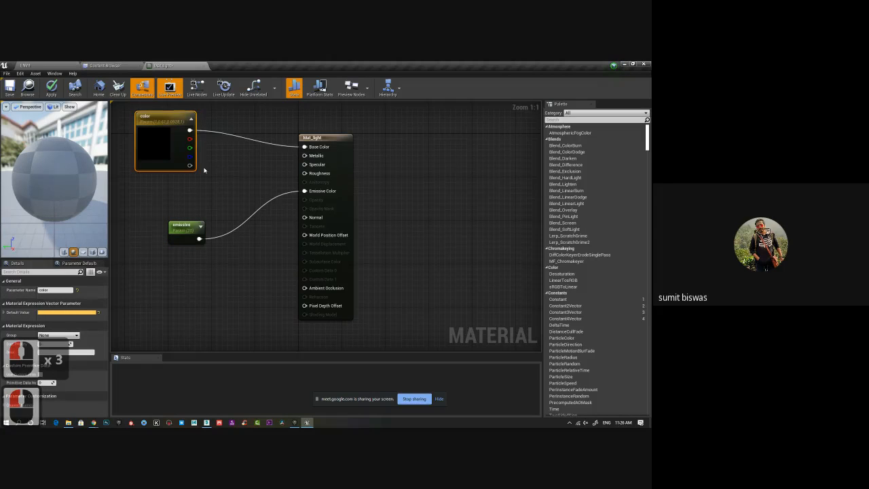
Multiply color by emissive, feed the result into Emissive Color, and close the material editor with its changes applied
{"action": "key", "text": "m"}
{"action": "left_click", "coordinate": [233, 185]}
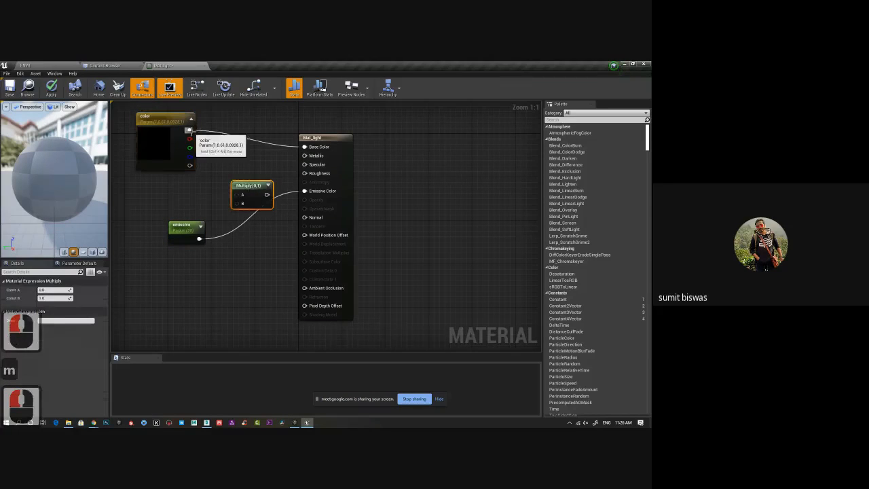
{"action": "left_click_drag", "start_coordinate": [190, 130], "coordinate": [237, 195]}
{"action": "left_click_drag", "start_coordinate": [199, 238], "coordinate": [239, 202]}
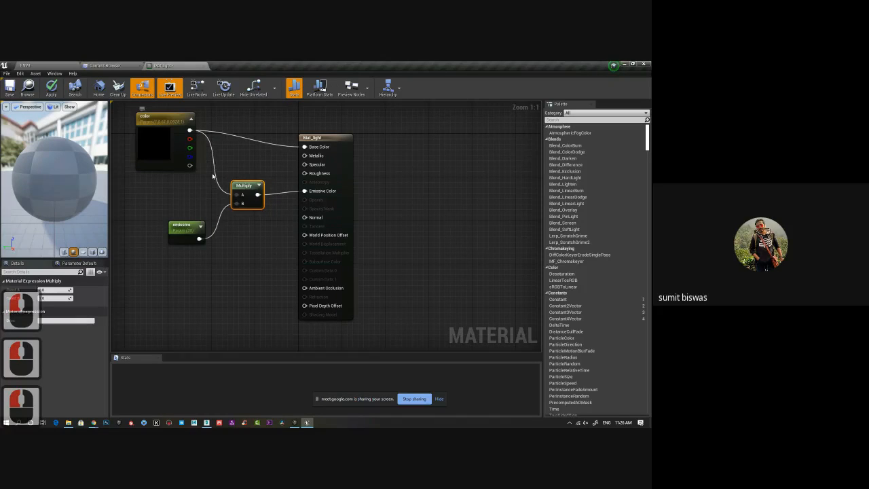
{"action": "left_click_drag", "start_coordinate": [294, 196], "coordinate": [304, 192]}
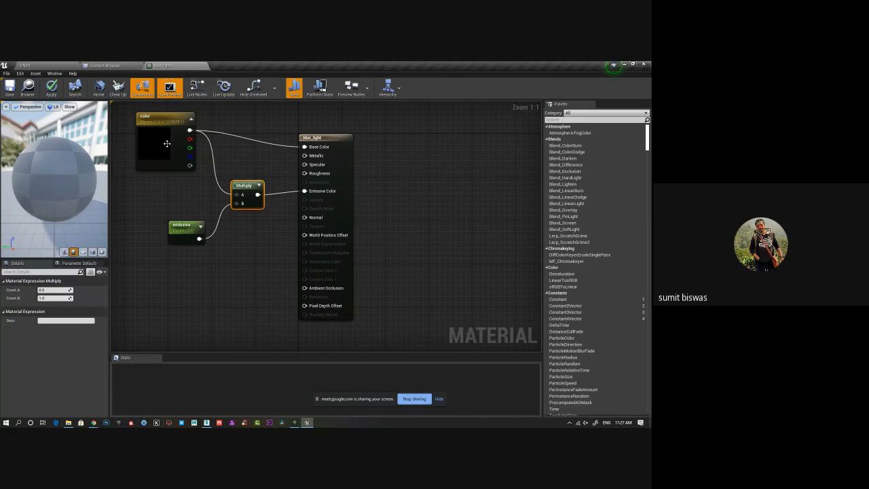
{"action": "left_click", "coordinate": [204, 66]}
{"action": "left_click", "coordinate": [342, 267]}
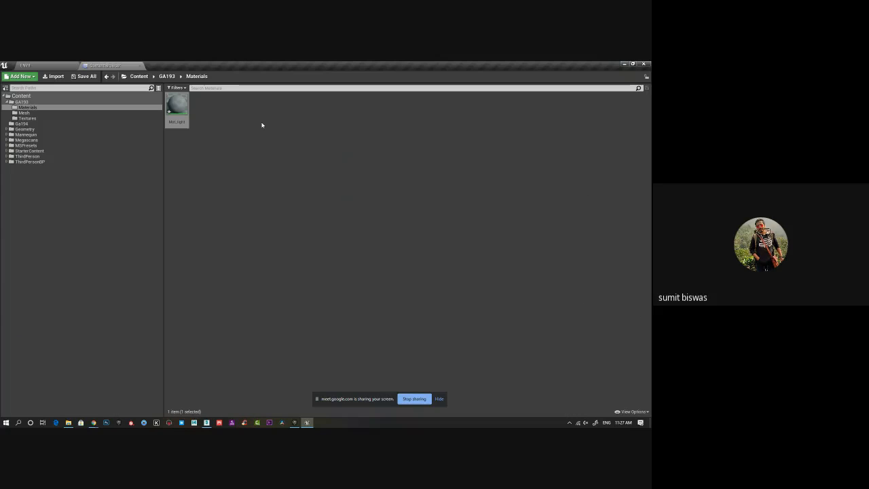
Create a material instance of Mat_light and save both the material and its instance
{"action": "right_click", "coordinate": [173, 104]}
{"action": "left_click", "coordinate": [203, 112]}
{"action": "left_click", "coordinate": [302, 188]}
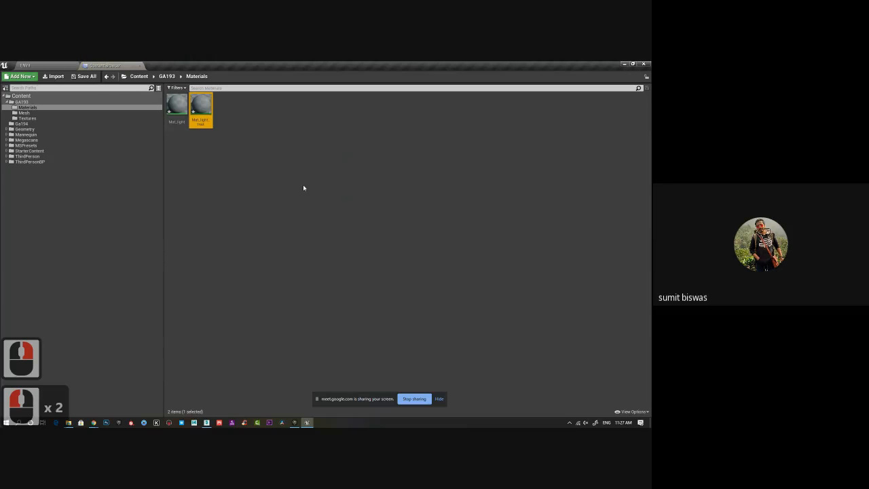
{"action": "left_click", "coordinate": [78, 79]}
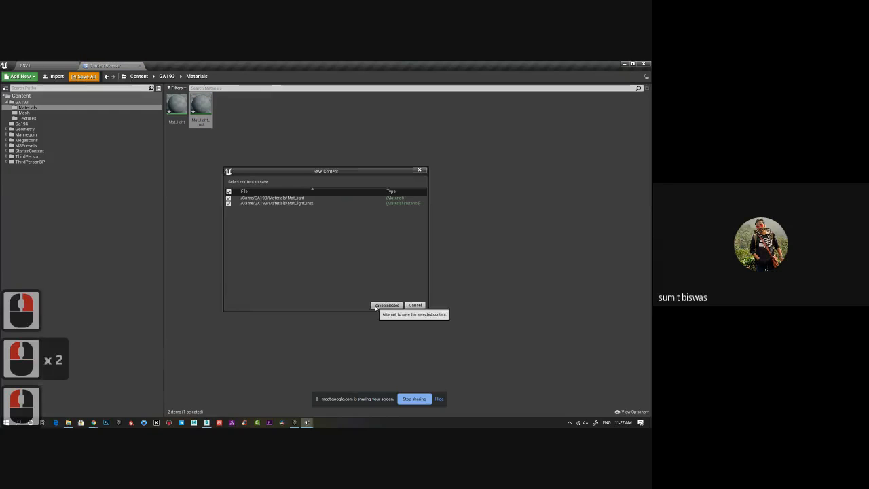
{"action": "left_click", "coordinate": [388, 305]}
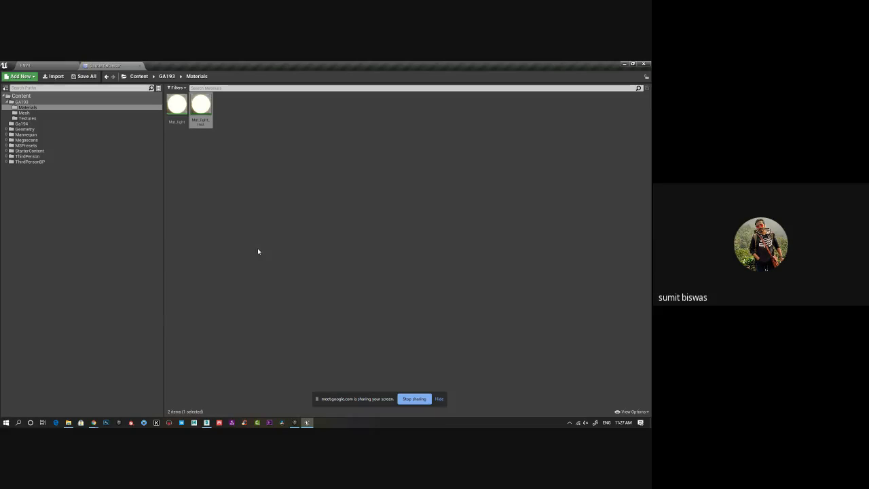
Switch to 3ds Max and unhide all objects in the tunnel scene
{"action": "left_click", "coordinate": [195, 423]}
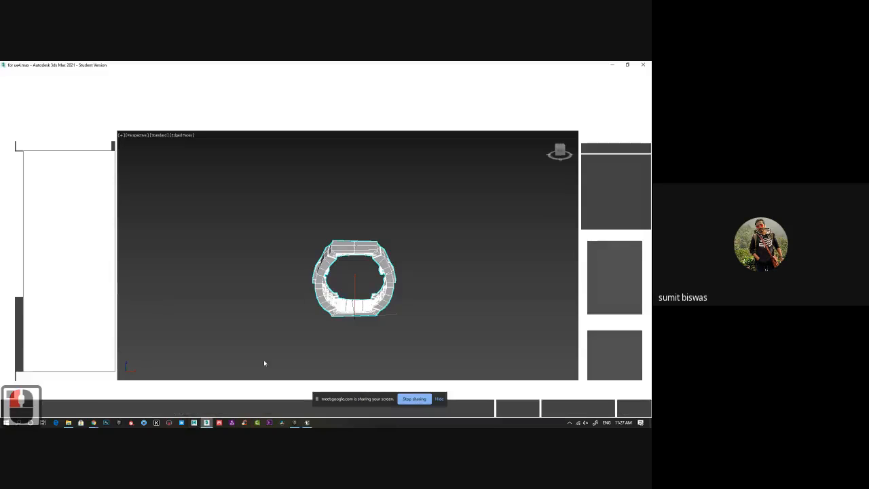
{"action": "middle_click_drag", "start_coordinate": [268, 271], "coordinate": [277, 273], "text": "alt"}
{"action": "right_click", "coordinate": [264, 220]}
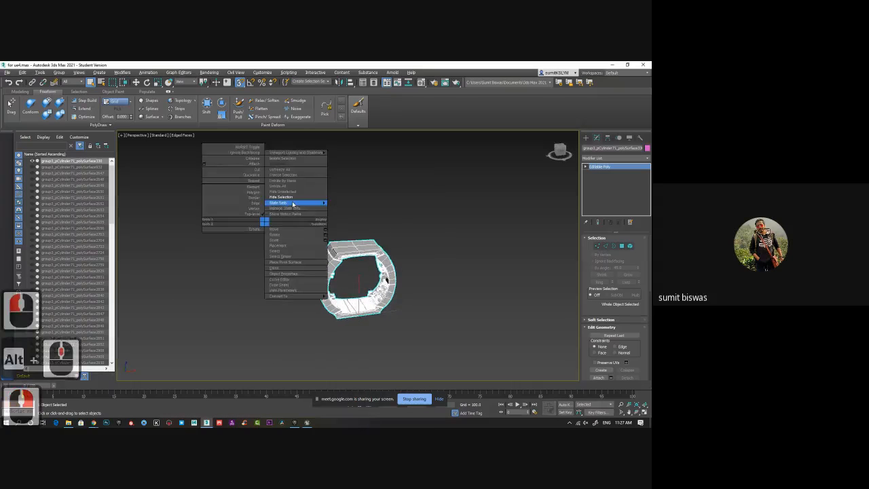
{"action": "left_click", "coordinate": [280, 187]}
{"action": "middle_click_drag", "start_coordinate": [385, 317], "coordinate": [362, 278]}
{"action": "scroll", "coordinate": [223, 253], "scroll_direction": "up", "scroll_amount": 2}
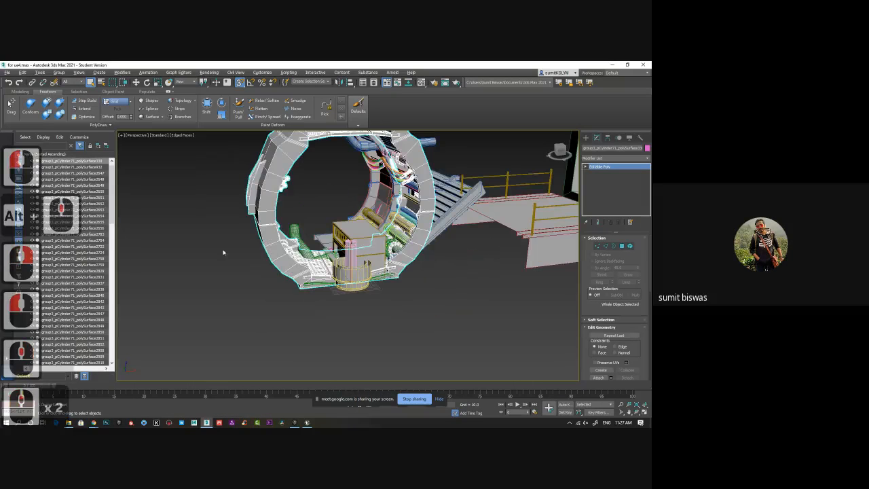
Find the object named light by searching the scene for "ligh", select it, and hide all unselected objects
{"action": "left_click", "coordinate": [37, 146]}
{"action": "left_click", "coordinate": [37, 146]}
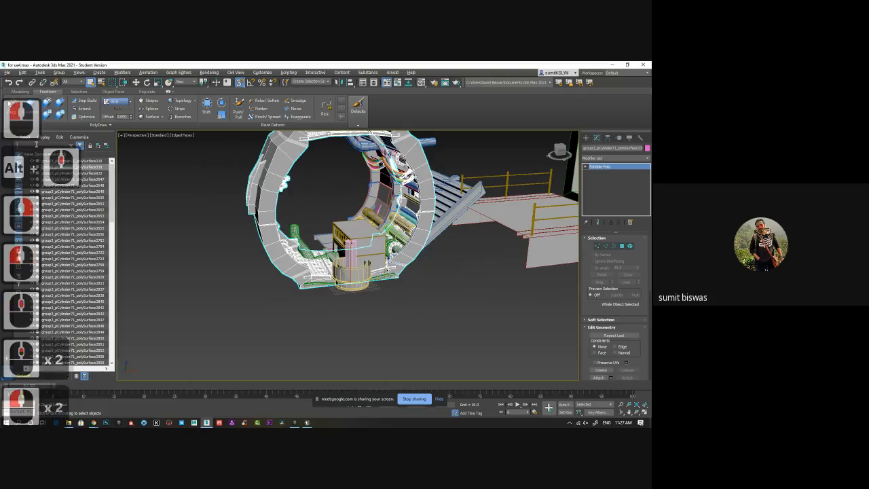
{"action": "type", "text": "li"}
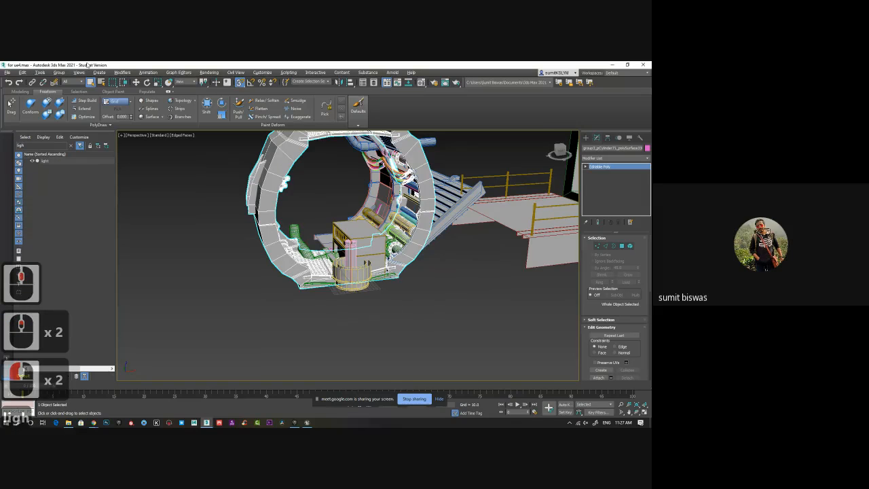
{"action": "type", "text": "gh"}
{"action": "left_click", "coordinate": [45, 159]}
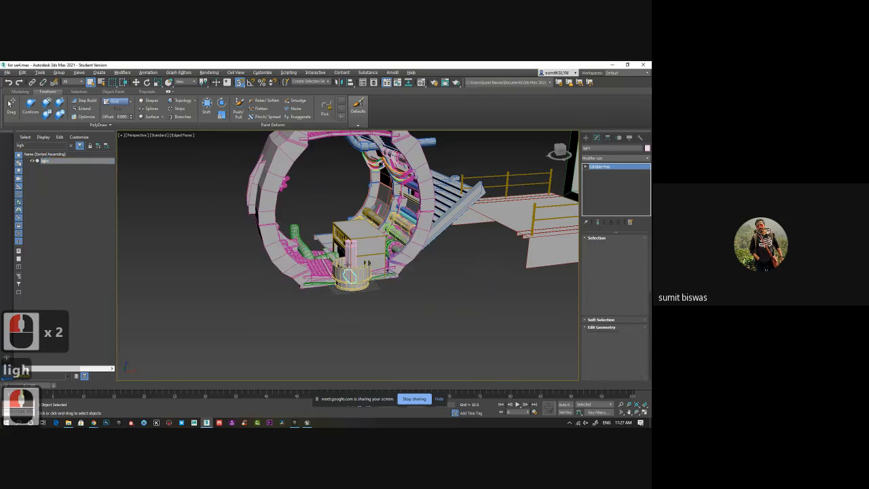
{"action": "right_click", "coordinate": [360, 299]}
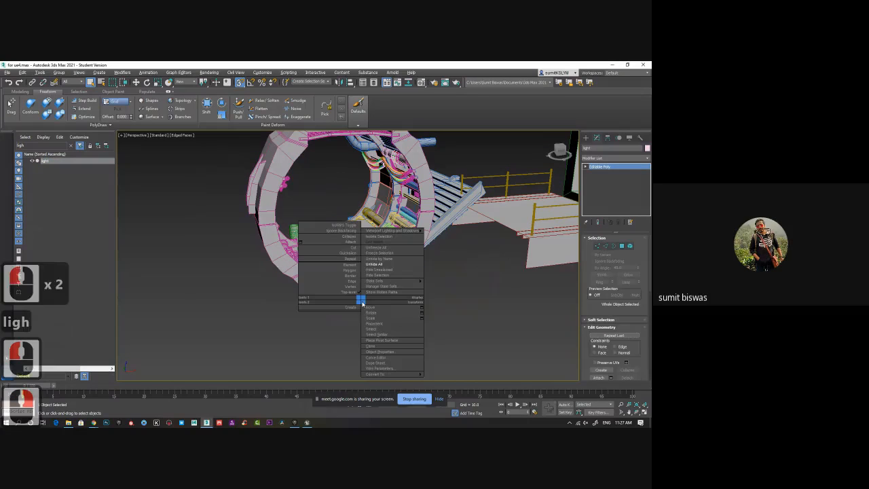
{"action": "left_click", "coordinate": [388, 270]}
{"action": "scroll", "coordinate": [348, 272], "scroll_direction": "up", "scroll_amount": 5}
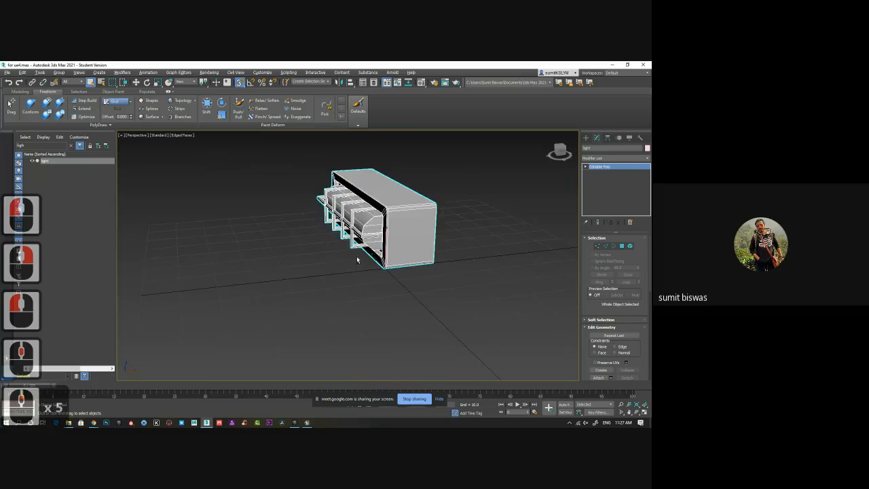
{"action": "middle_click_drag", "start_coordinate": [357, 260], "coordinate": [423, 221], "text": "alt"}
{"action": "scroll", "coordinate": [407, 254], "scroll_direction": "up", "scroll_amount": 2}
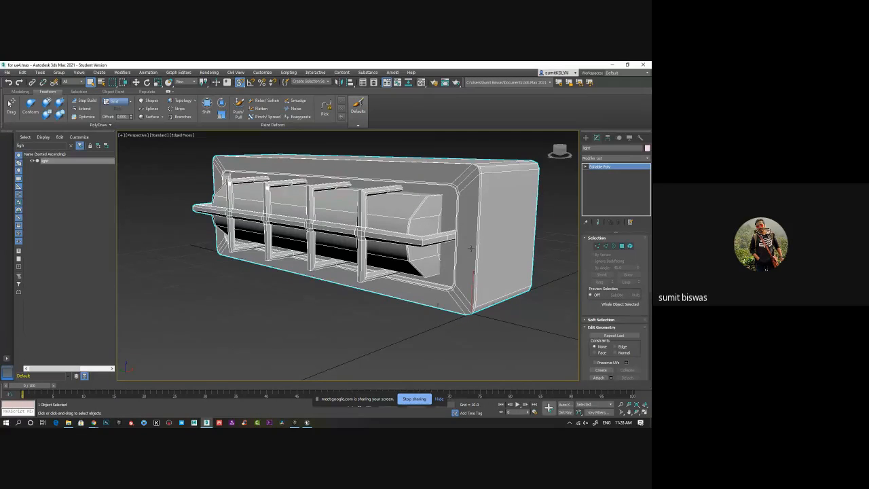
Remove the redundant bevel edge loops around the light housing's outer front rim and inner opening
{"action": "left_click", "coordinate": [606, 246]}
{"action": "scroll", "coordinate": [483, 218], "scroll_direction": "up", "scroll_amount": 2}
{"action": "middle_click_drag", "start_coordinate": [484, 219], "coordinate": [442, 232]}
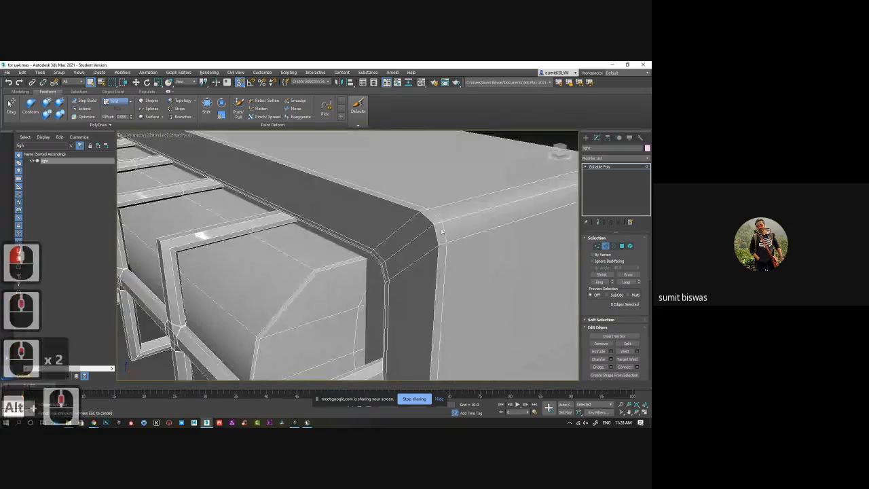
{"action": "double_click", "coordinate": [442, 228]}
{"action": "key", "text": "ctrl+BackSpace"}
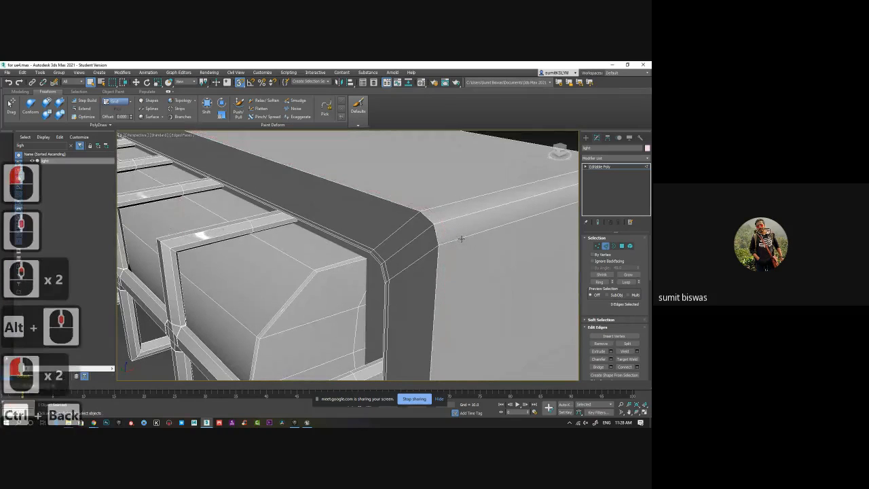
{"action": "middle_click_drag", "start_coordinate": [461, 238], "coordinate": [410, 245]}
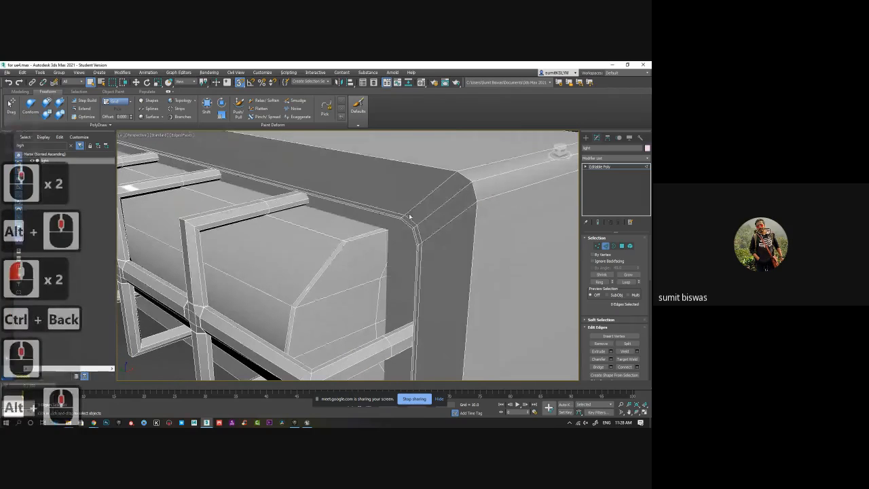
{"action": "double_click", "coordinate": [408, 218]}
{"action": "key", "text": "ctrl+BackSpace"}
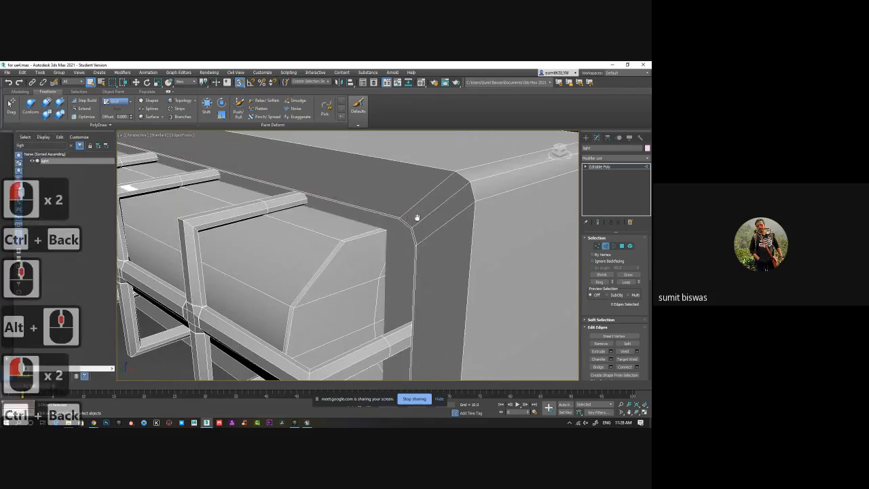
{"action": "scroll", "coordinate": [387, 239], "scroll_direction": "down", "scroll_amount": 3}
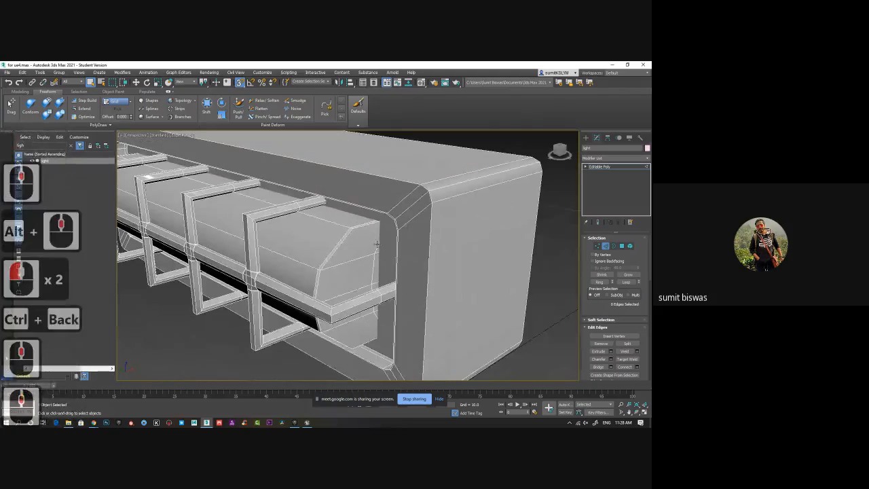
Remove the surplus edge loops from the lamp body inside the housing, including those around its end outlines
{"action": "double_click", "coordinate": [336, 246]}
{"action": "key", "text": "ctrl+BackSpace"}
{"action": "middle_click_drag", "start_coordinate": [284, 246], "coordinate": [364, 222], "text": "alt"}
{"action": "double_click", "coordinate": [256, 243]}
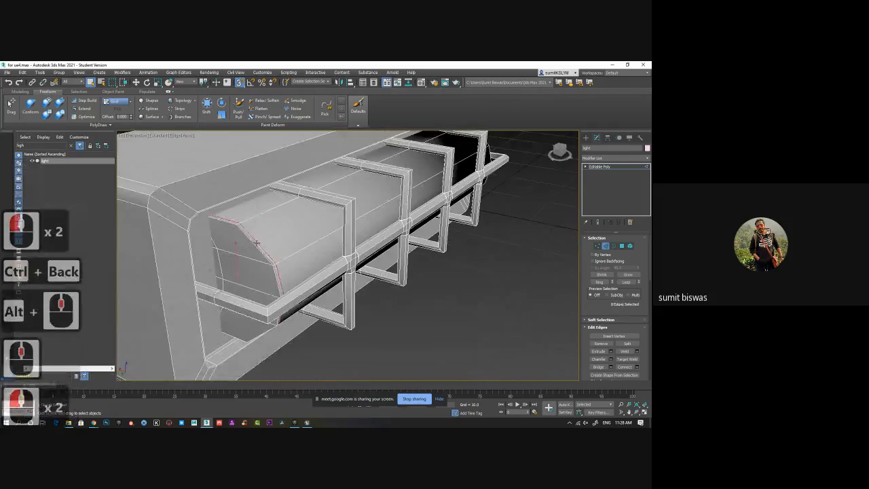
{"action": "key", "text": "ctrl+BackSpace"}
{"action": "double_click", "coordinate": [221, 266]}
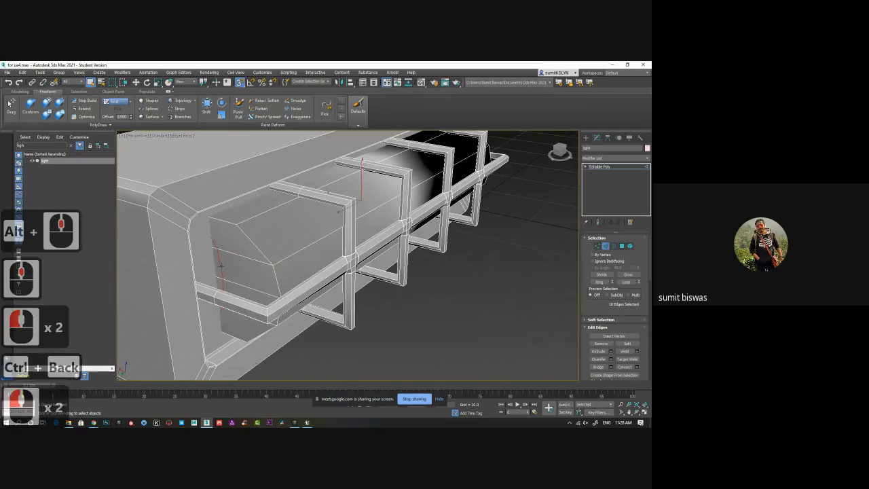
{"action": "key", "text": "ctrl+BackSpace"}
{"action": "middle_click_drag", "start_coordinate": [221, 266], "coordinate": [340, 221], "text": "alt"}
{"action": "middle_click_drag", "start_coordinate": [340, 221], "coordinate": [313, 245], "text": "alt"}
{"action": "scroll", "coordinate": [247, 198], "scroll_direction": "up", "scroll_amount": 1}
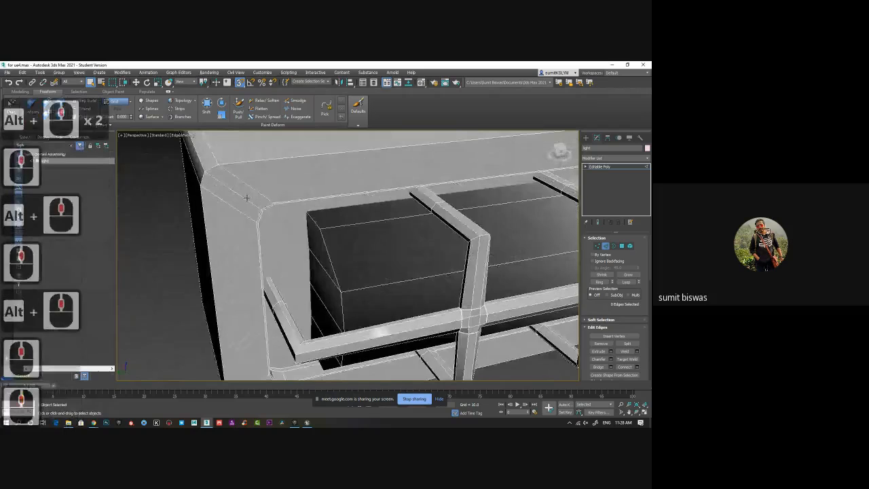
Remove the redundant edge loops running around the rim and inner side of the light housing's front opening
{"action": "scroll", "coordinate": [249, 201], "scroll_direction": "down", "scroll_amount": 1}
{"action": "middle_click_drag", "start_coordinate": [249, 201], "coordinate": [269, 208], "text": "alt"}
{"action": "scroll", "coordinate": [272, 210], "scroll_direction": "up", "scroll_amount": 3}
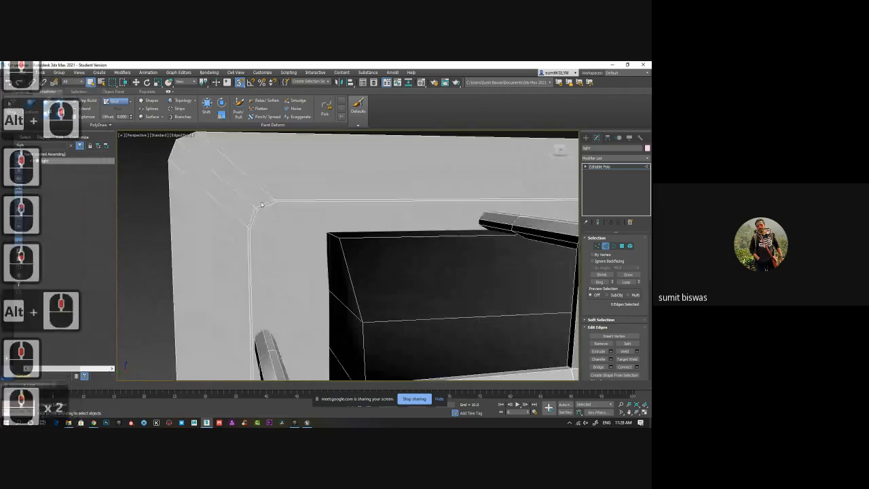
{"action": "double_click", "coordinate": [262, 204]}
{"action": "key", "text": "ctrl+BackSpace"}
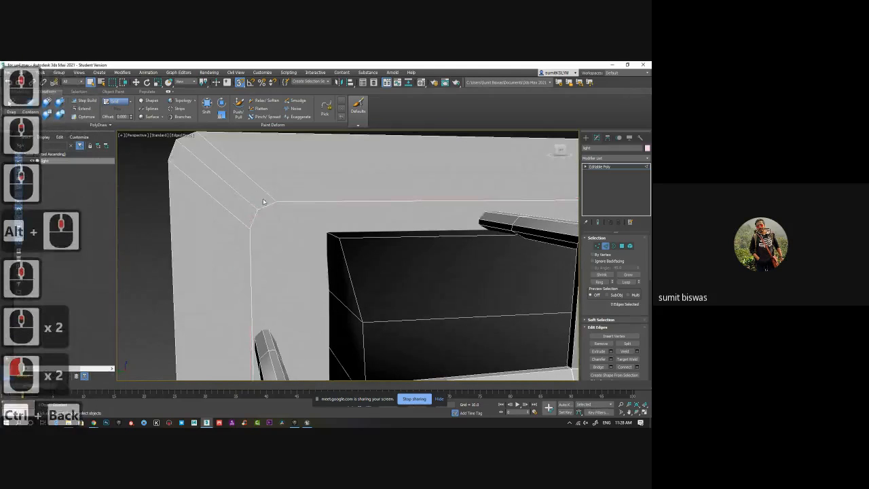
{"action": "mouse_move", "coordinate": [264, 202]}
{"action": "middle_mouse_down"}
{"action": "mouse_move", "coordinate": [257, 192]}
{"action": "mouse_move", "coordinate": [266, 202]}
{"action": "middle_mouse_up"}
{"action": "scroll", "coordinate": [258, 193], "scroll_direction": "down", "scroll_amount": 2}
{"action": "scroll", "coordinate": [268, 206], "scroll_direction": "up", "scroll_amount": 3}
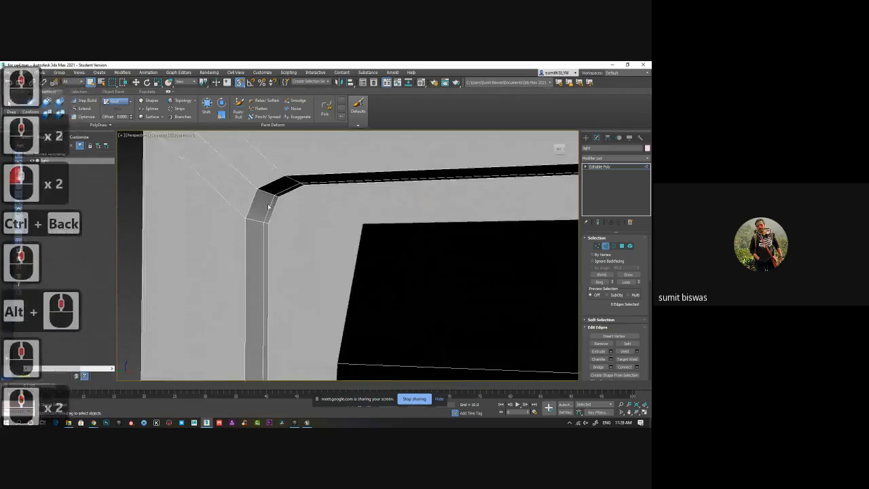
{"action": "double_click", "coordinate": [270, 203]}
{"action": "key", "text": "ctrl+BackSpace"}
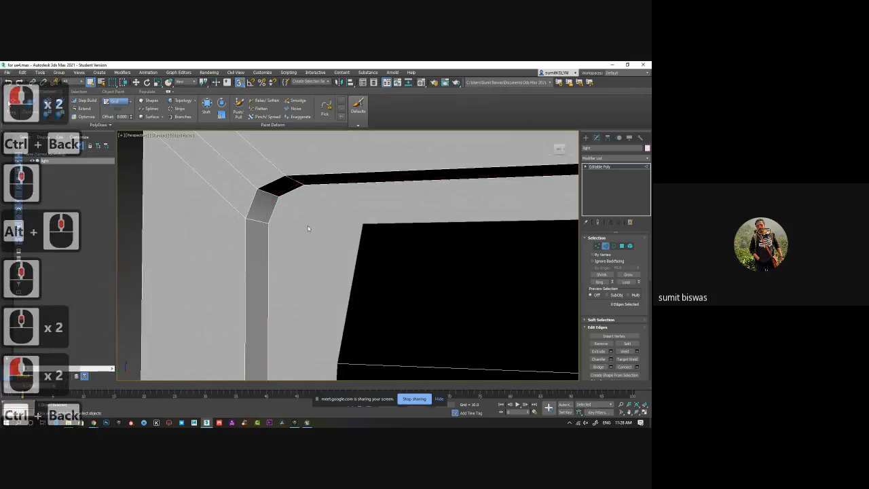
Remove the surplus edge loops from the guard bars in front of the lamp, including the horizontal bar's bent end
{"action": "scroll", "coordinate": [308, 229], "scroll_direction": "down", "scroll_amount": 3}
{"action": "scroll", "coordinate": [346, 263], "scroll_direction": "down", "scroll_amount": 2}
{"action": "middle_click_drag", "start_coordinate": [308, 229], "coordinate": [475, 220], "text": "alt"}
{"action": "scroll", "coordinate": [363, 205], "scroll_direction": "up", "scroll_amount": 3}
{"action": "middle_click_drag", "start_coordinate": [353, 216], "coordinate": [393, 215], "text": "alt"}
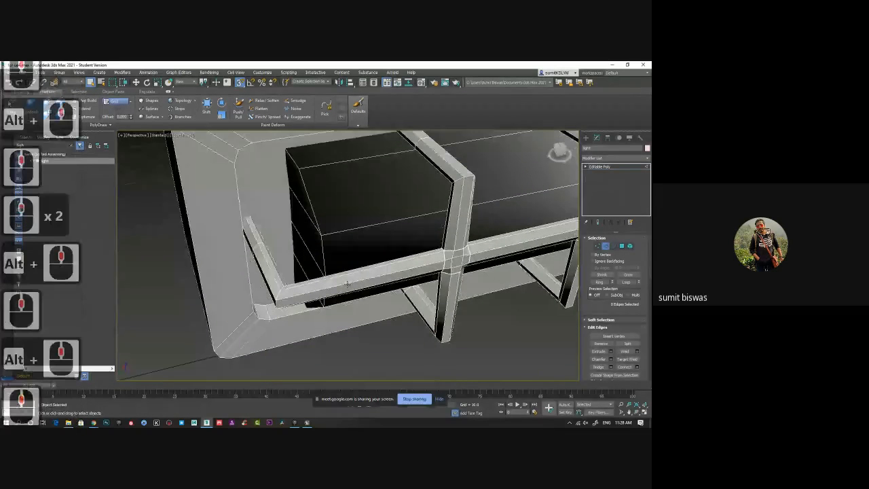
{"action": "double_click", "coordinate": [260, 241]}
{"action": "double_click", "coordinate": [260, 241]}
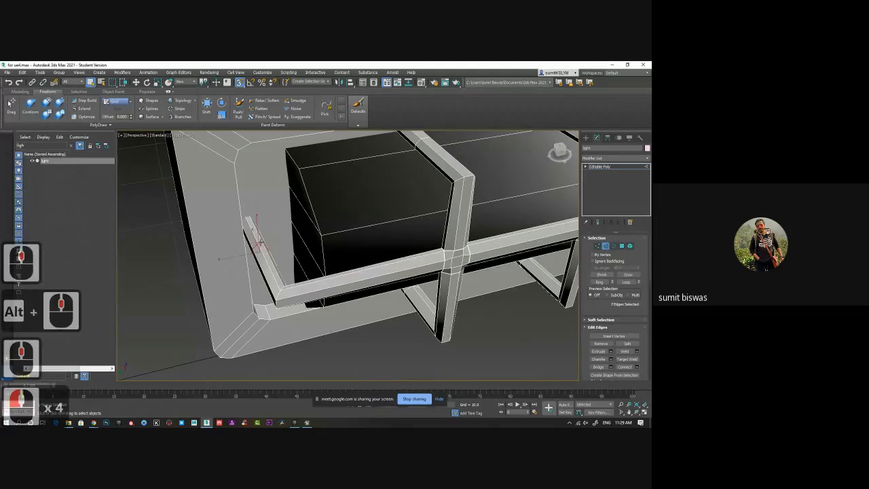
{"action": "key", "text": "ctrl+BackSpace"}
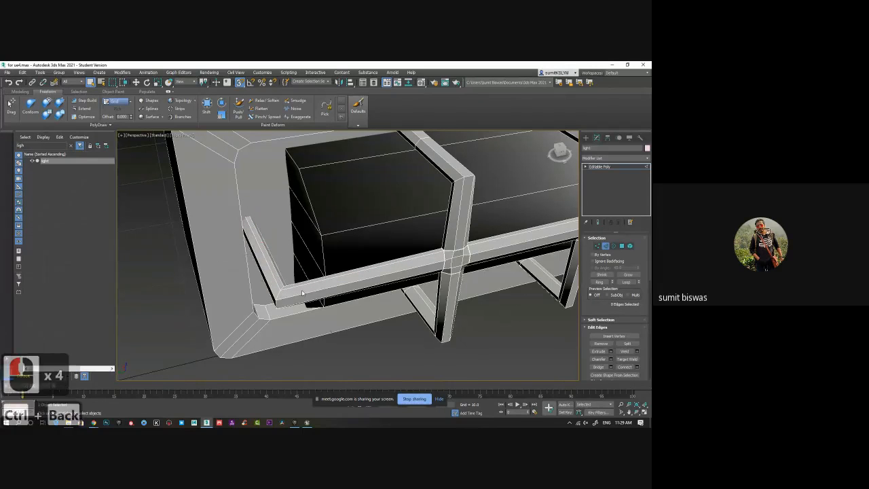
{"action": "middle_click_drag", "start_coordinate": [302, 292], "coordinate": [444, 291], "text": "alt"}
{"action": "double_click", "coordinate": [437, 331]}
{"action": "key", "text": "ctrl+BackSpace"}
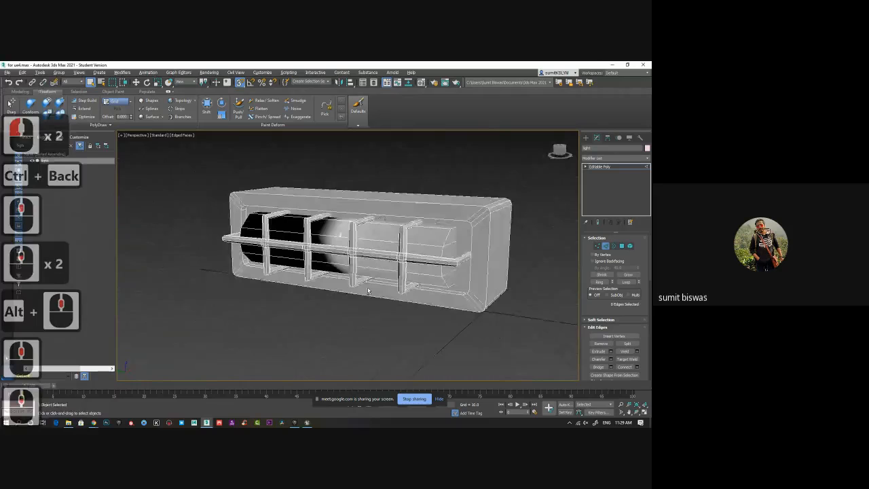
Detach the whole lamp body element from the light mesh as a separate object
{"action": "left_click", "coordinate": [606, 247]}
{"action": "left_click", "coordinate": [630, 247]}
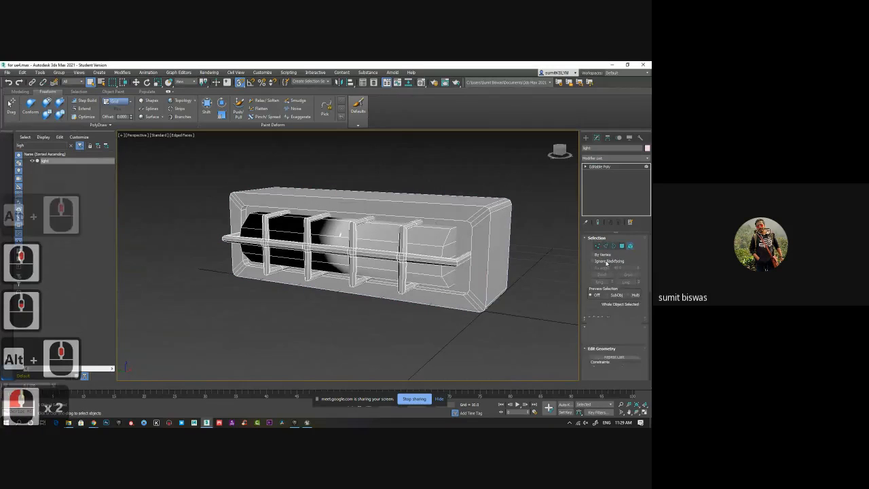
{"action": "left_click", "coordinate": [384, 238]}
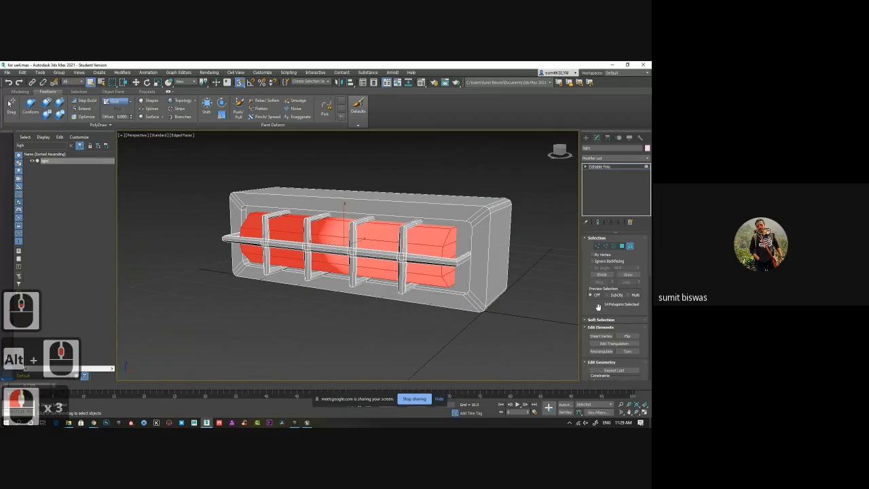
{"action": "scroll", "coordinate": [599, 309], "scroll_direction": "down", "scroll_amount": 3}
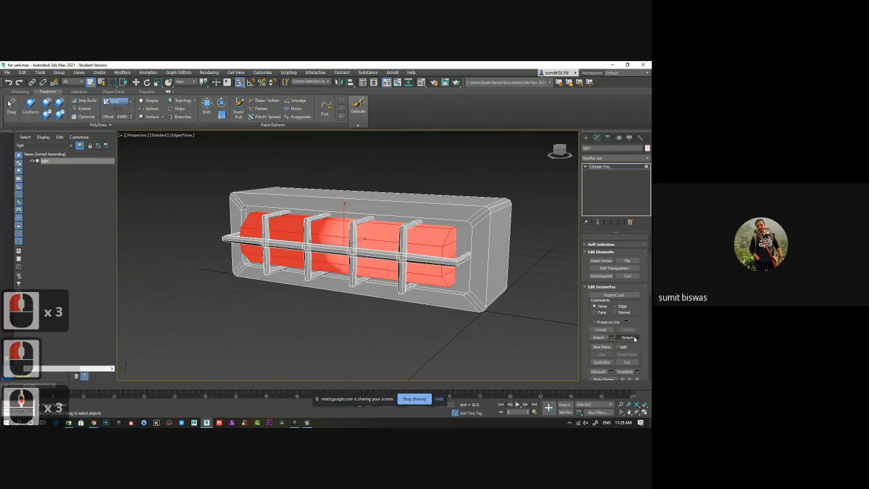
{"action": "left_click", "coordinate": [628, 337]}
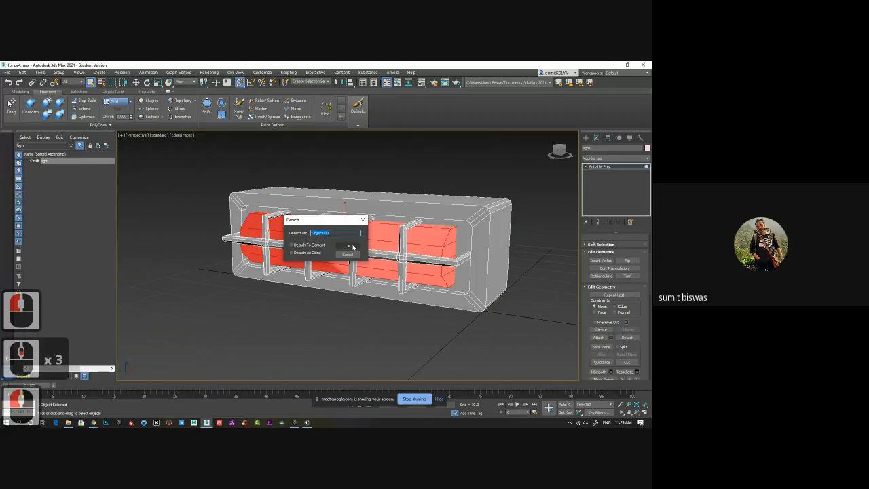
{"action": "left_click", "coordinate": [348, 246]}
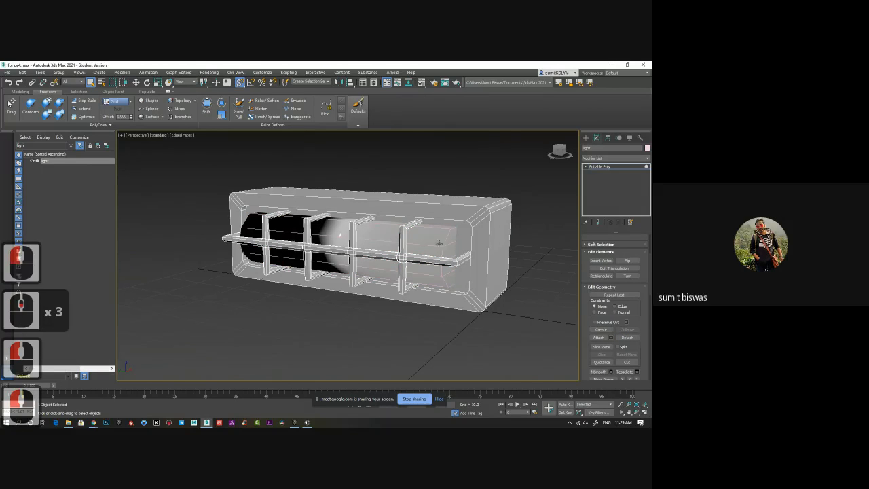
{"action": "left_click", "coordinate": [596, 169]}
Rename the 02 - Default material as light and assign it to the detached lamp body
{"action": "middle_click_drag", "start_coordinate": [360, 241], "coordinate": [366, 241], "text": "alt"}
{"action": "key", "text": "m"}
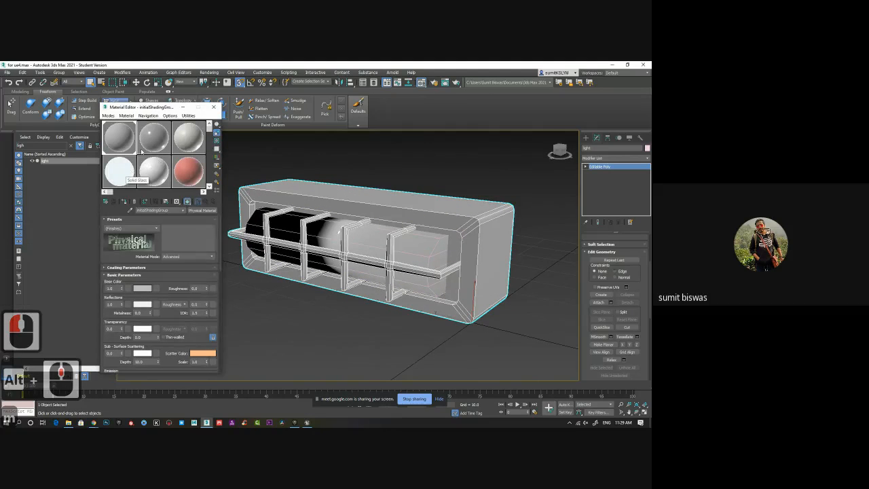
{"action": "left_click", "coordinate": [141, 151]}
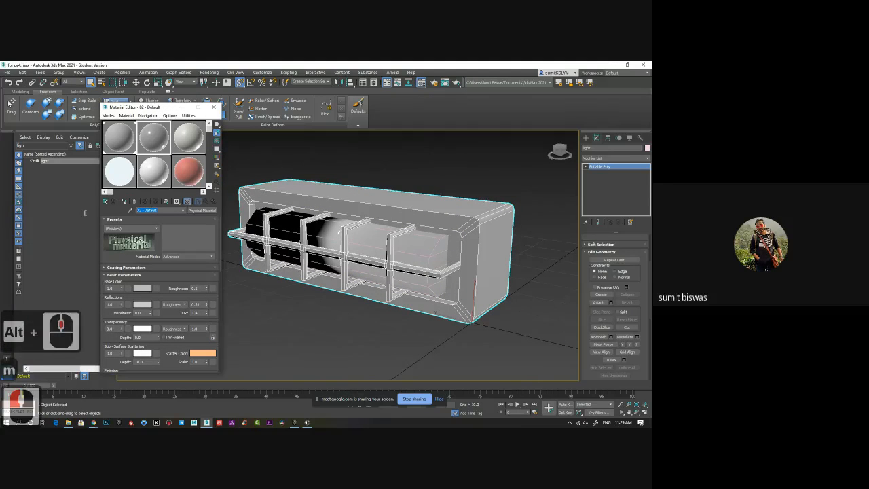
{"action": "type", "text": "light"}
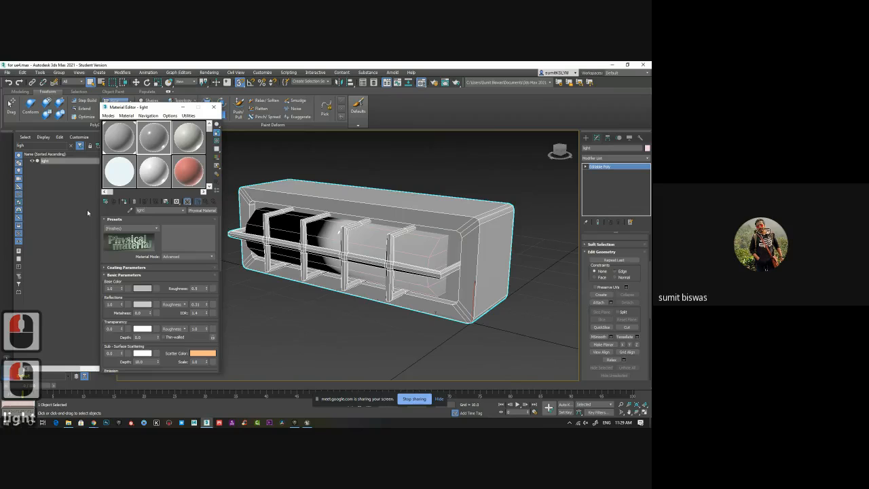
{"action": "key", "text": "Return"}
{"action": "left_click", "coordinate": [157, 138]}
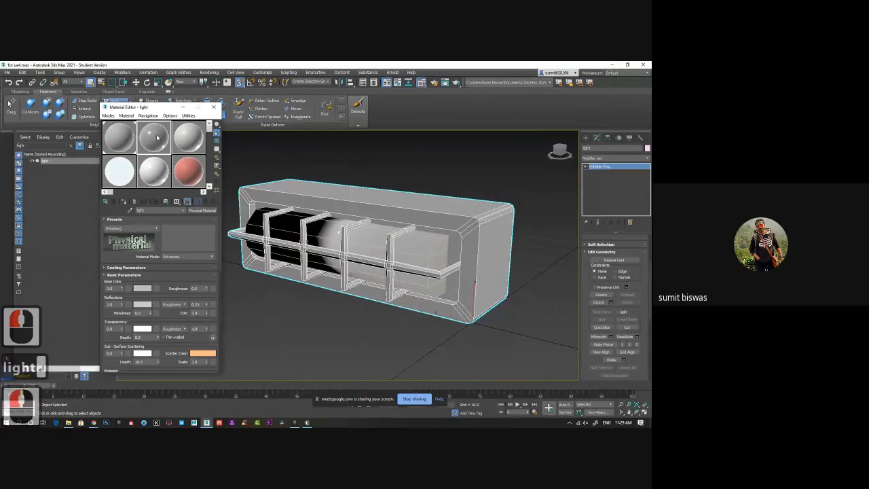
{"action": "left_click_drag", "start_coordinate": [166, 151], "coordinate": [340, 249]}
Select the detached lamp body inside the housing
{"action": "left_click", "coordinate": [365, 248]}
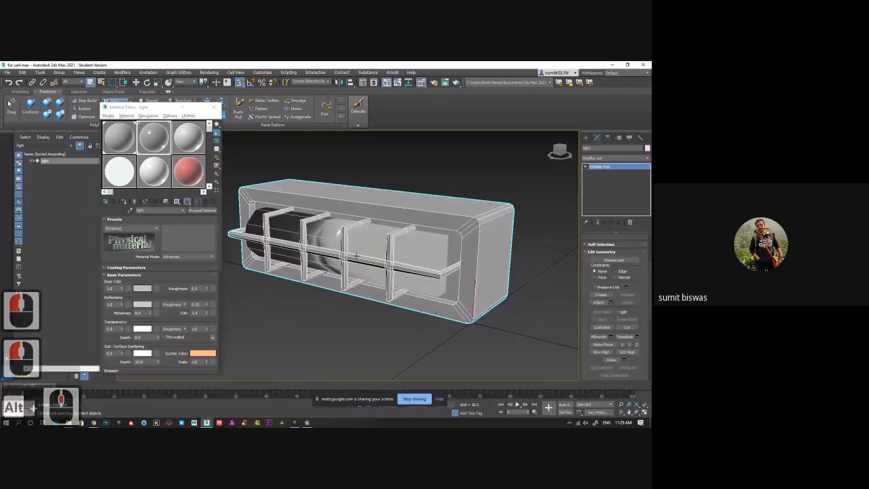
{"action": "middle_click_drag", "start_coordinate": [527, 183], "coordinate": [517, 225], "text": "alt"}
{"action": "middle_click_drag", "start_coordinate": [370, 250], "coordinate": [371, 279], "text": "alt"}
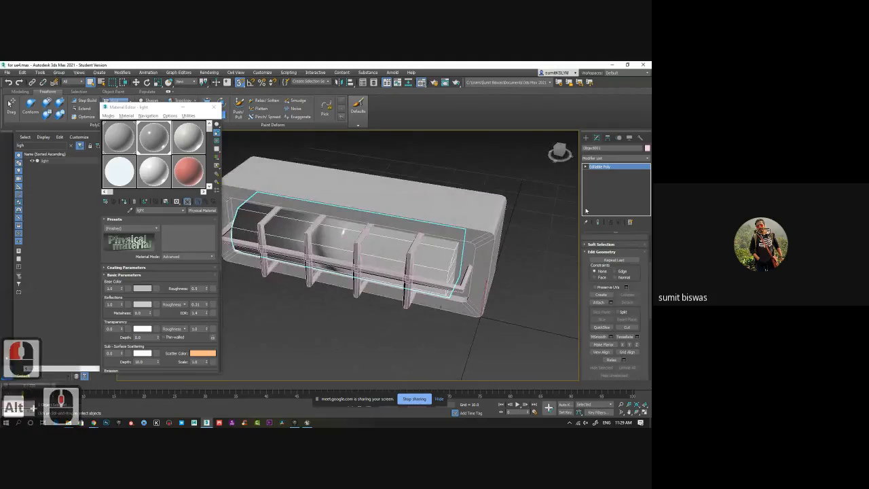
Clear the smoothing groups of the tube element inside the light fixture and assign it smoothing group 1
{"action": "left_click", "coordinate": [585, 167]}
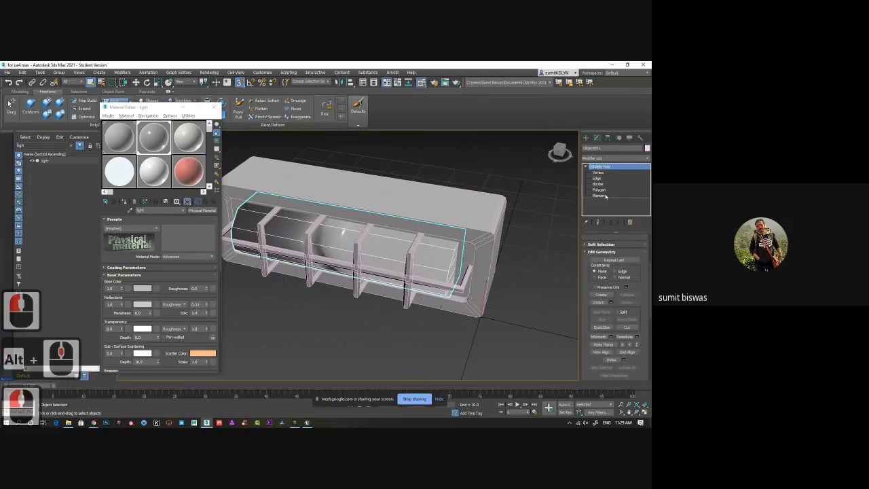
{"action": "left_click", "coordinate": [600, 195]}
{"action": "scroll", "coordinate": [591, 263], "scroll_direction": "down", "scroll_amount": 9}
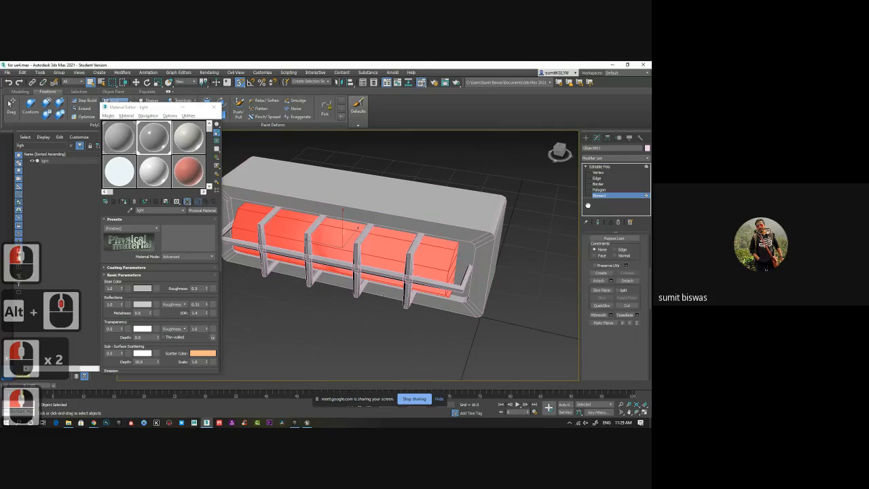
{"action": "scroll", "coordinate": [634, 352], "scroll_direction": "down", "scroll_amount": 3}
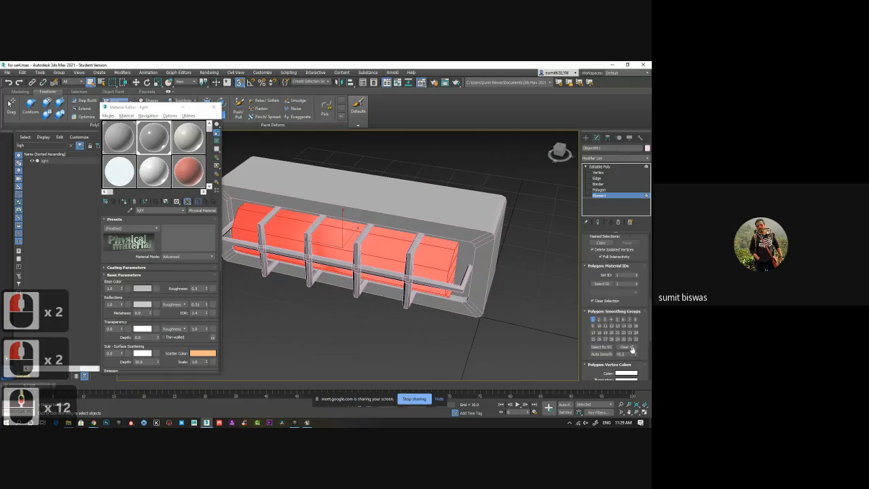
{"action": "left_click", "coordinate": [628, 348]}
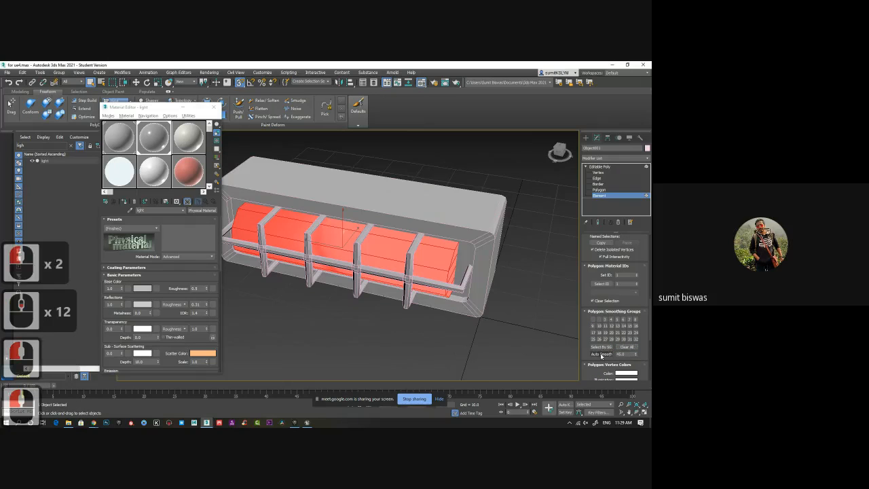
{"action": "middle_click_drag", "start_coordinate": [438, 331], "coordinate": [439, 317], "text": "alt"}
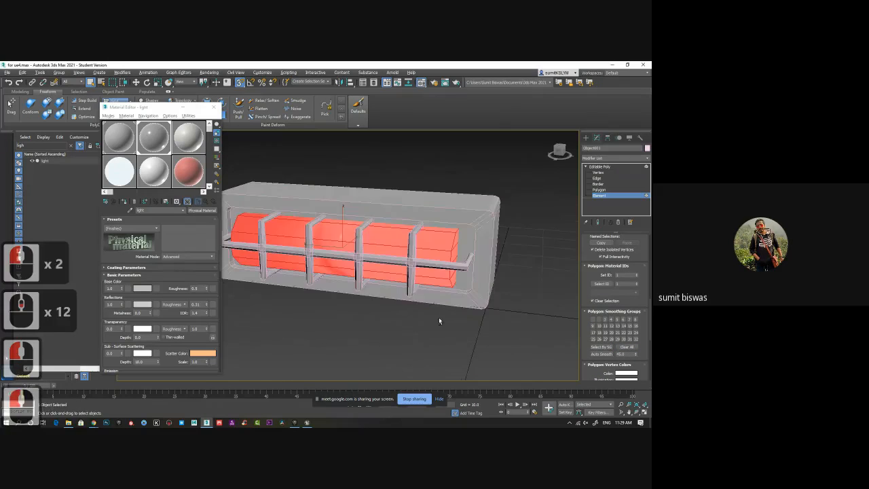
{"action": "left_click", "coordinate": [593, 319]}
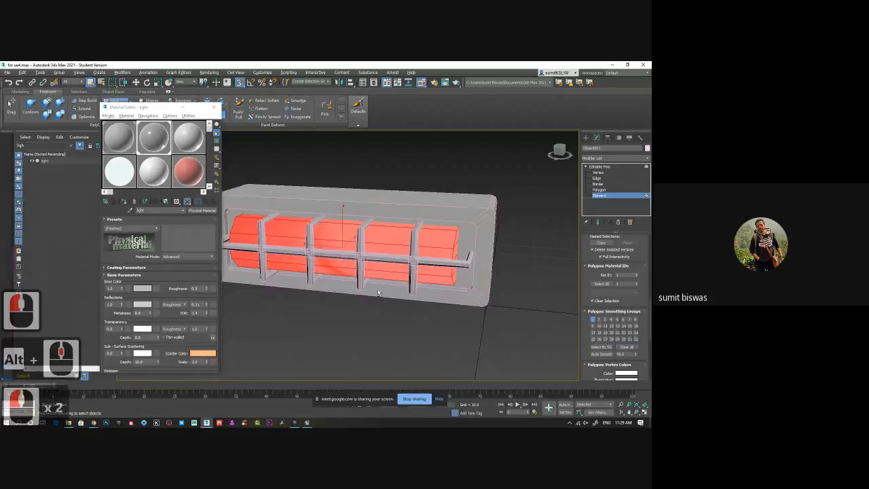
{"action": "middle_click_drag", "start_coordinate": [408, 269], "coordinate": [516, 291], "text": "alt"}
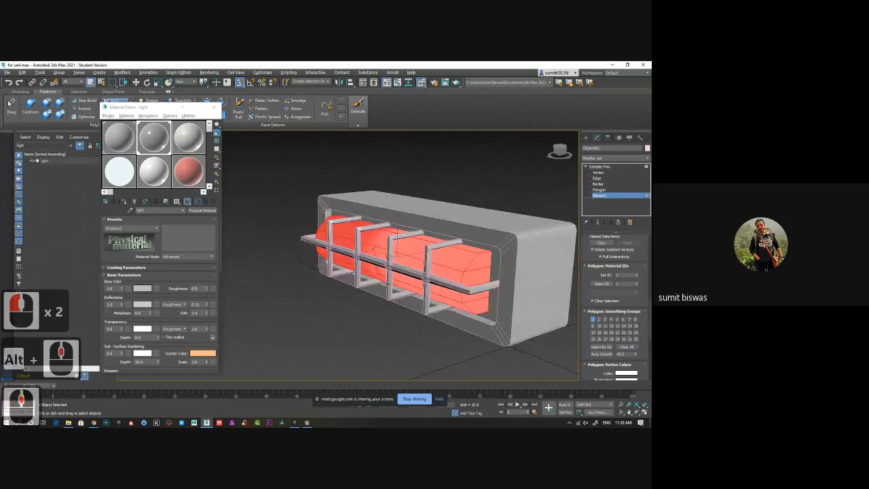
{"action": "left_click", "coordinate": [612, 195]}
{"action": "left_click", "coordinate": [600, 165]}
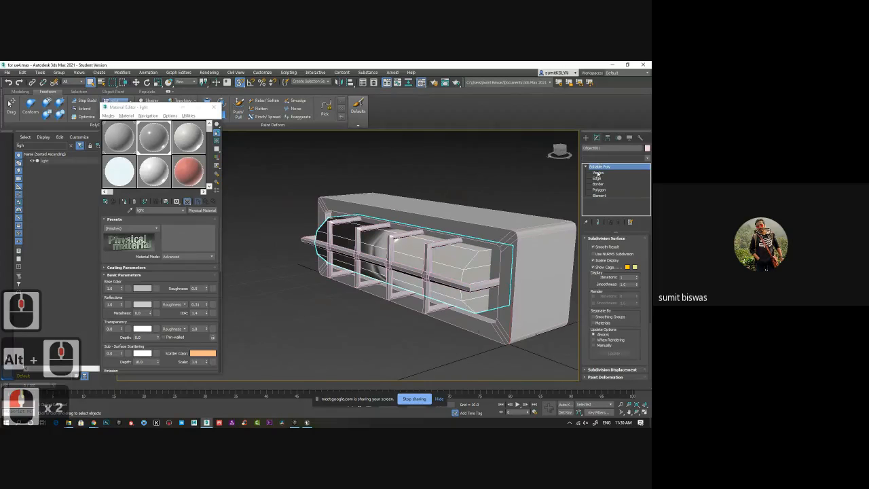
Add an STL Check modifier to the tube, turn off Change Mat-ID, and run the check for Open Edge errors
{"action": "left_click", "coordinate": [604, 158]}
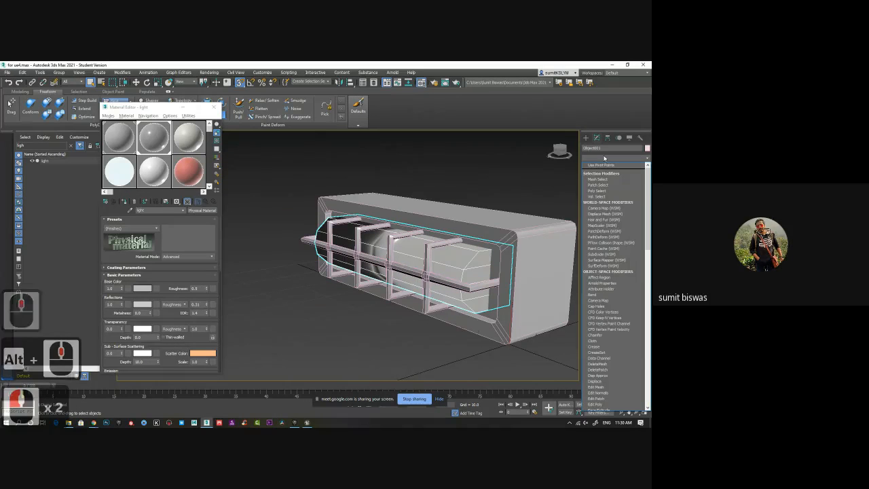
{"action": "type", "text": "st"}
{"action": "left_click", "coordinate": [598, 245]}
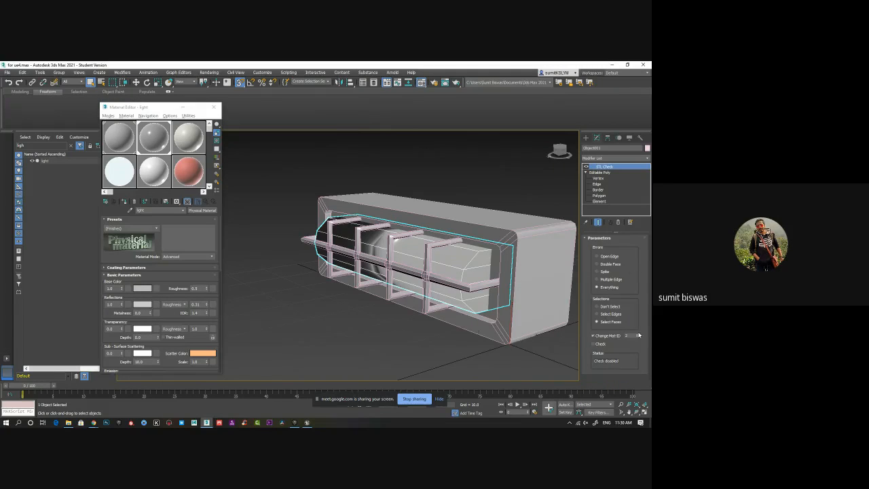
{"action": "left_click", "coordinate": [593, 335]}
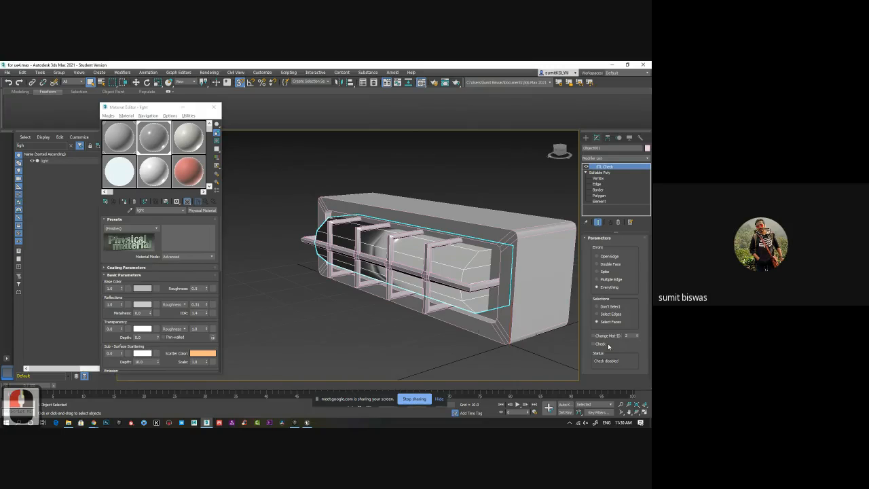
{"action": "left_click", "coordinate": [594, 344]}
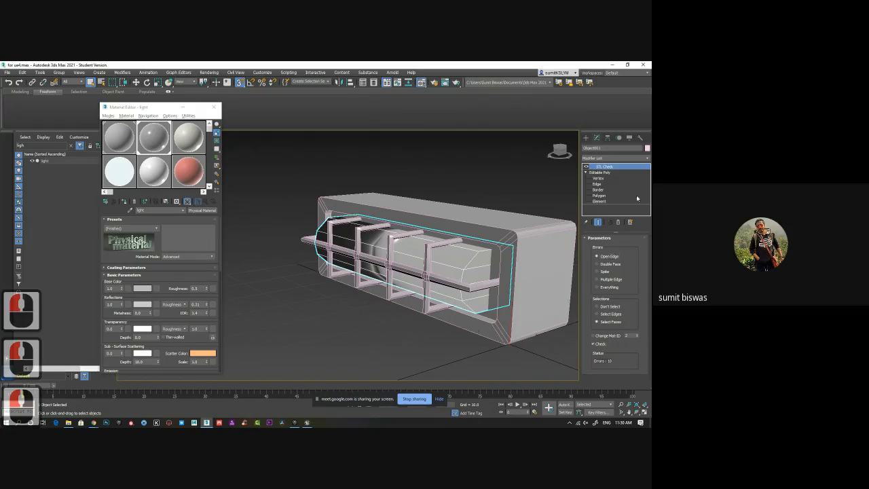
Collapse the tube's whole modifier stack and convert the resulting mesh back to Editable Poly
{"action": "right_click", "coordinate": [601, 168]}
{"action": "left_click", "coordinate": [582, 235]}
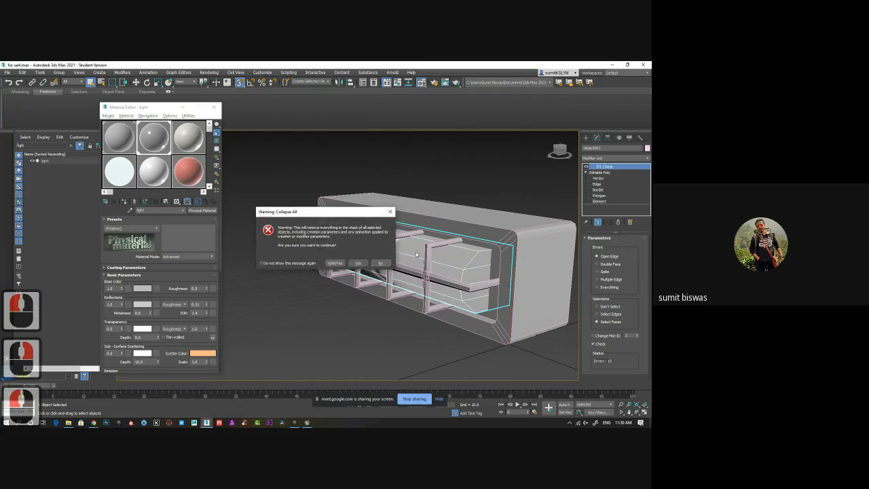
{"action": "left_click", "coordinate": [358, 264]}
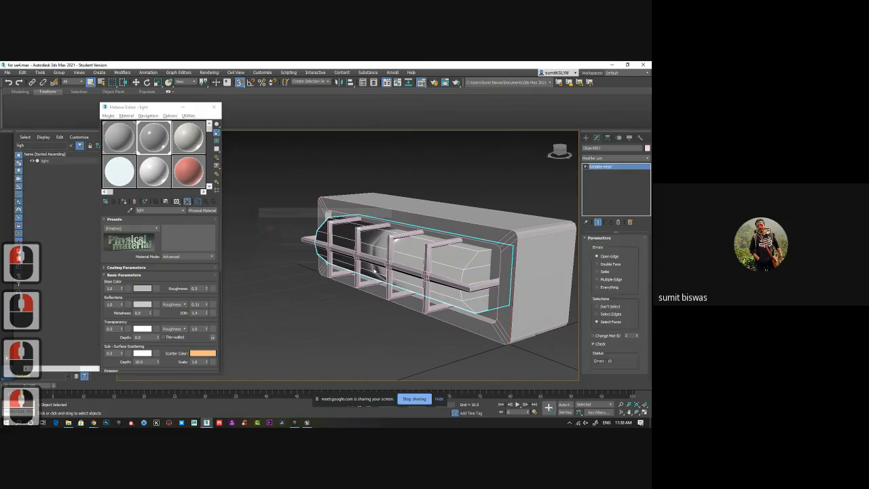
{"action": "left_click", "coordinate": [406, 258]}
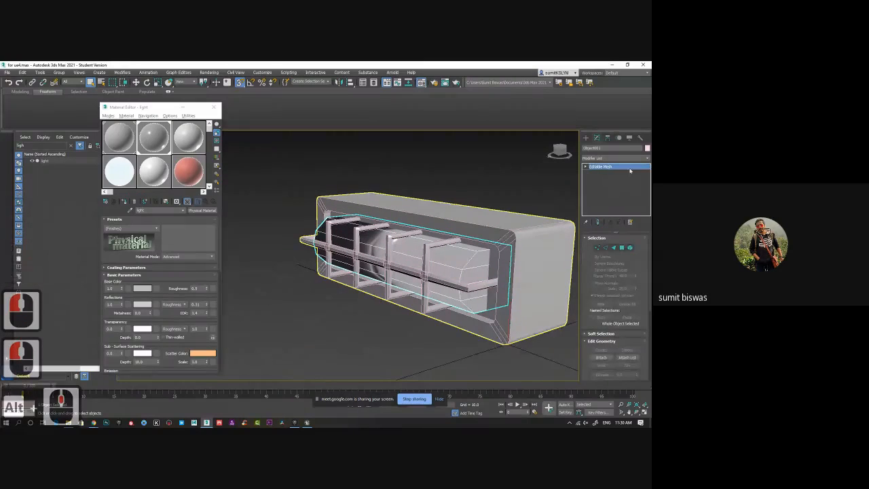
{"action": "right_click", "coordinate": [631, 171]}
{"action": "left_click", "coordinate": [614, 216]}
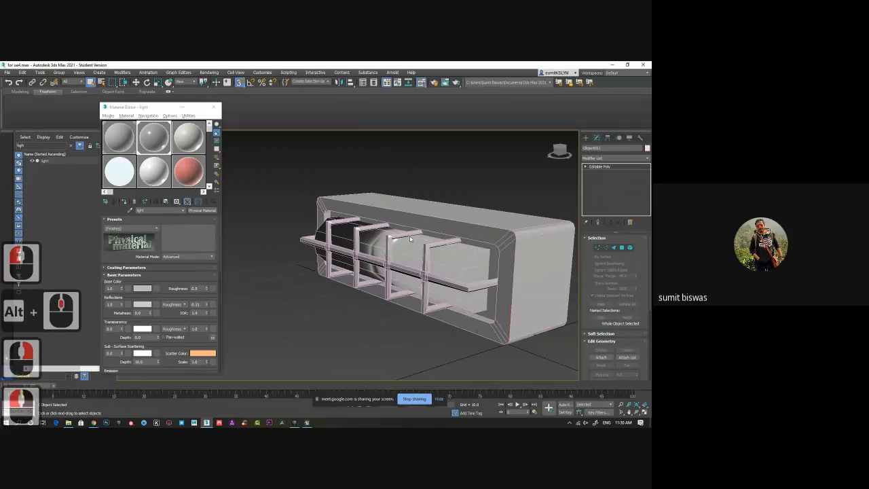
{"action": "key", "text": "4"}
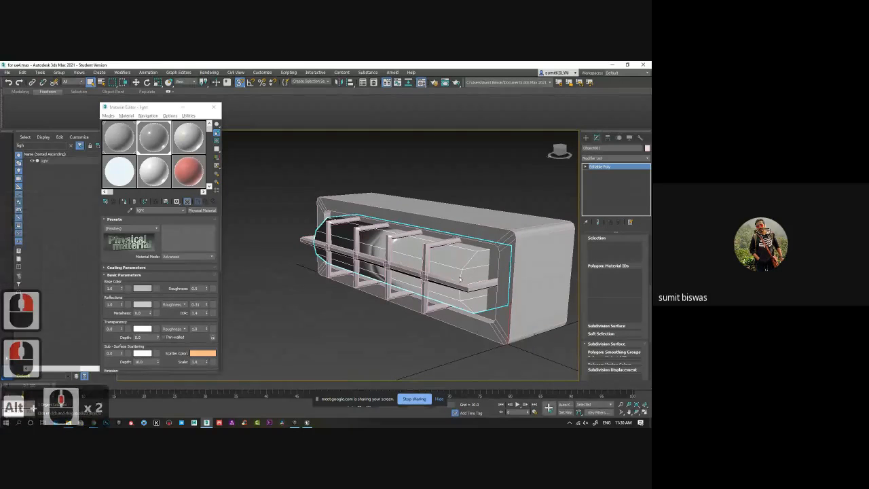
Close the Material Editor and select all parts of the light fixture together
{"action": "middle_click_drag", "start_coordinate": [353, 268], "coordinate": [408, 255], "text": "alt"}
{"action": "scroll", "coordinate": [408, 256], "scroll_direction": "down", "scroll_amount": 2}
{"action": "left_click_drag", "start_coordinate": [309, 192], "coordinate": [557, 331]}
{"action": "left_click", "coordinate": [8, 74]}
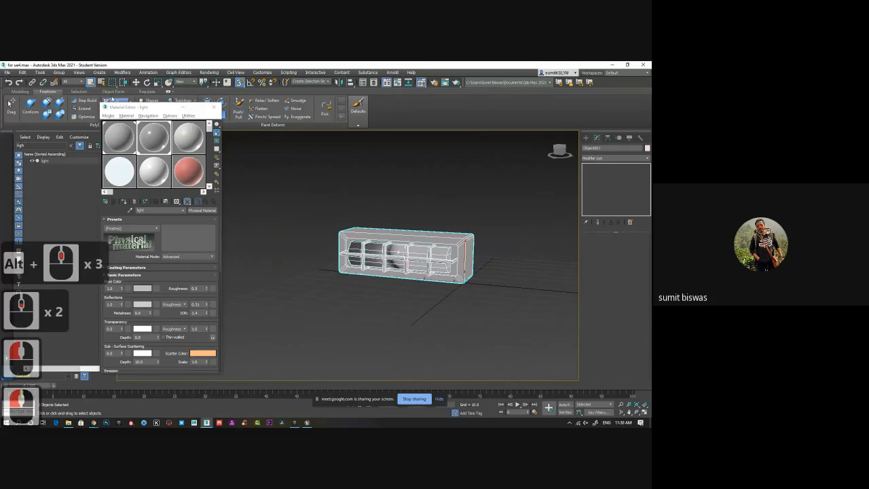
{"action": "left_click", "coordinate": [214, 107]}
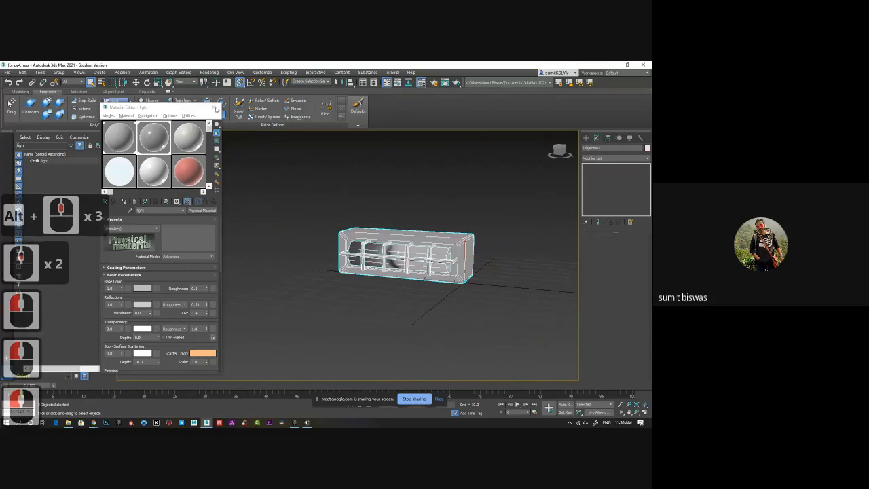
{"action": "left_click", "coordinate": [216, 109]}
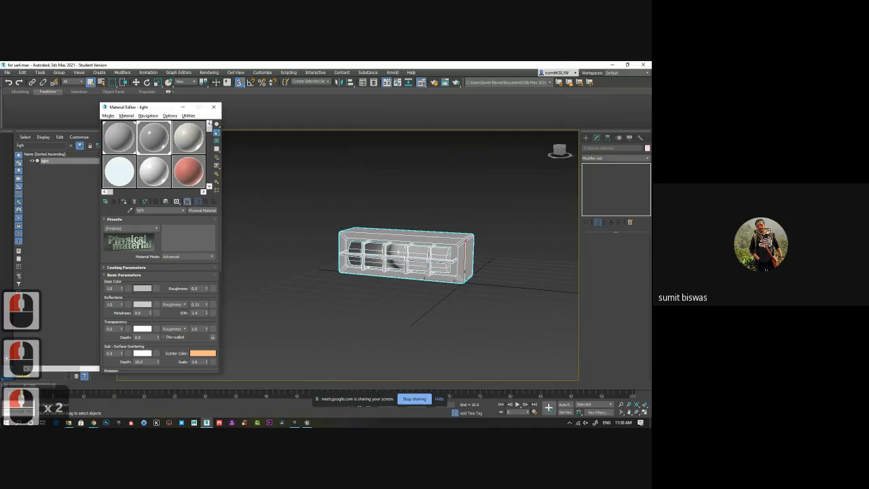
{"action": "left_click", "coordinate": [214, 109]}
{"action": "left_click", "coordinate": [6, 73]}
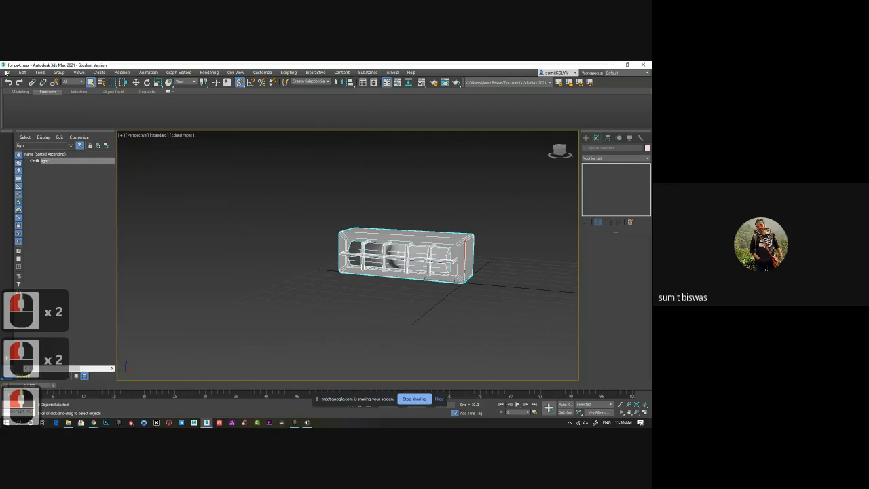
{"action": "left_click", "coordinate": [6, 73]}
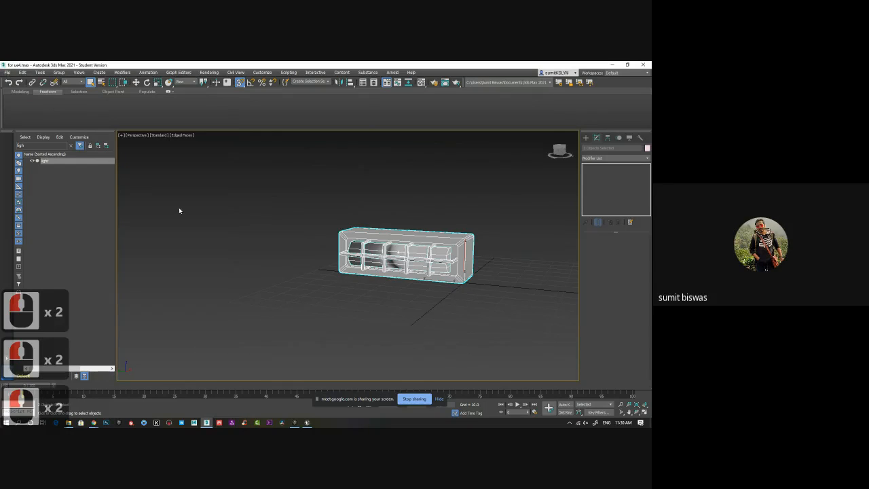
{"action": "left_click", "coordinate": [138, 302]}
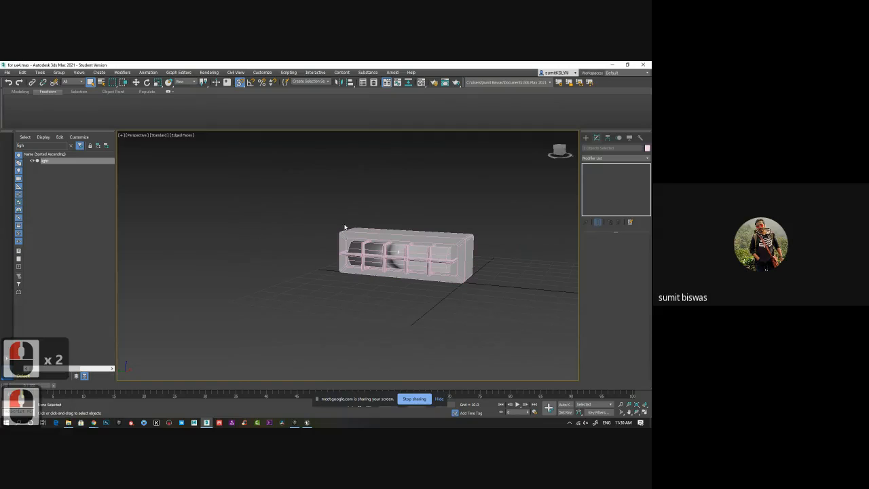
{"action": "left_click_drag", "start_coordinate": [522, 196], "coordinate": [231, 309]}
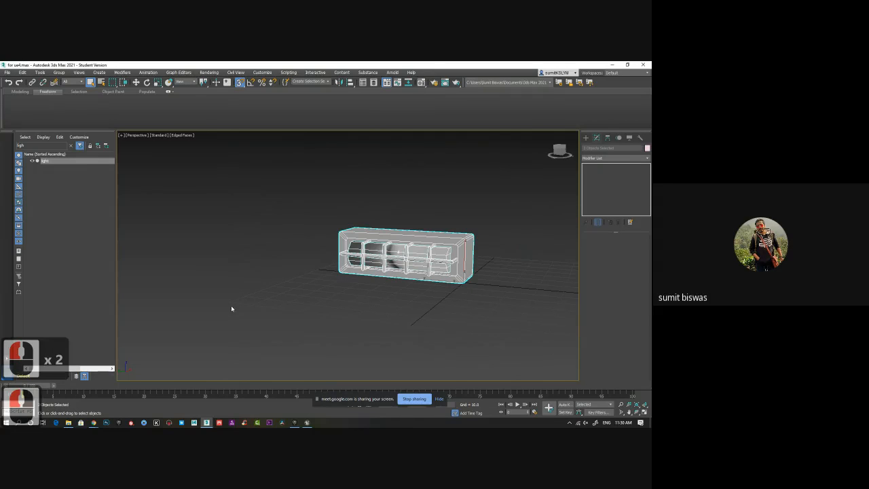
Export only the selected light fixture objects as FBX to the GA193 folder, overwriting M_Light_01.fbx
{"action": "left_click", "coordinate": [9, 74]}
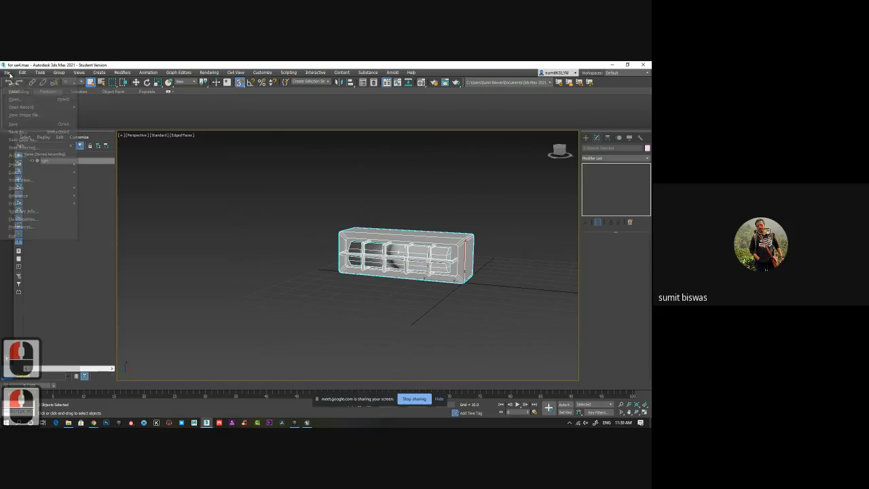
{"action": "left_click", "coordinate": [32, 173]}
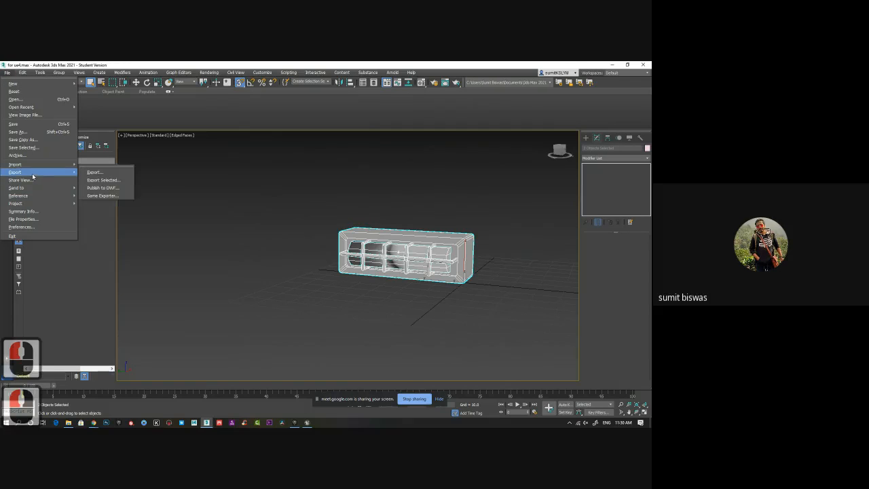
{"action": "left_click", "coordinate": [110, 182]}
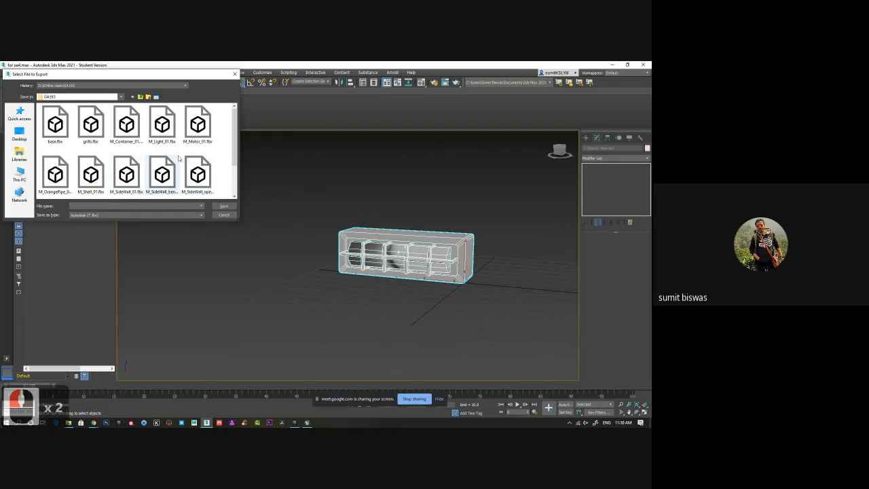
{"action": "left_click", "coordinate": [224, 206]}
{"action": "left_click", "coordinate": [353, 250]}
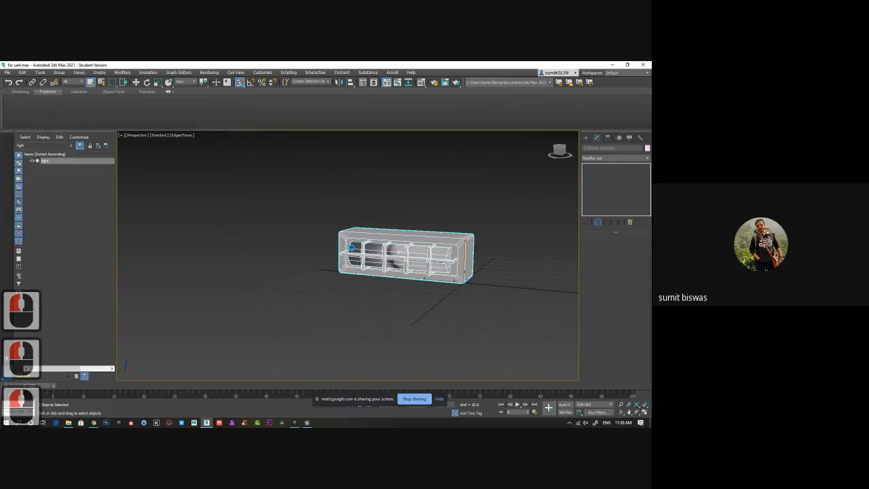
{"action": "left_click", "coordinate": [372, 329]}
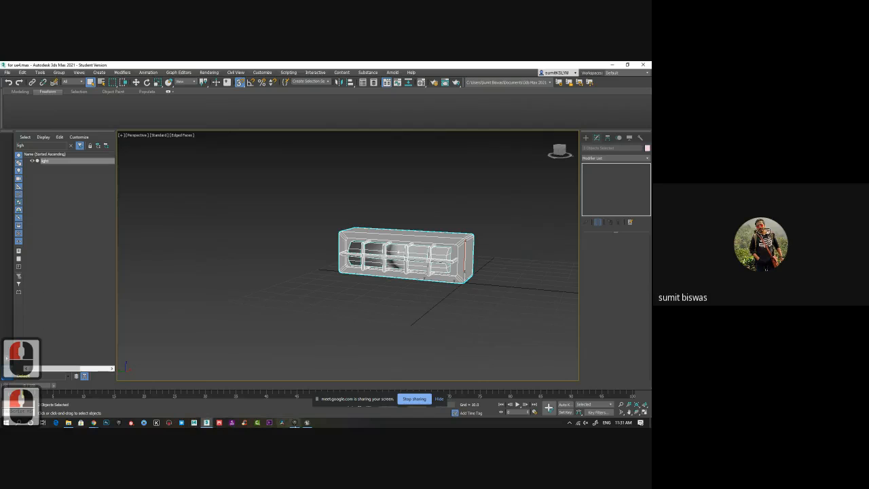
Switch to Unreal Editor, reimport M_Light_01 in GA193/Mesh with its materials reset to the FBX, and open the mesh for inspection
{"action": "left_click", "coordinate": [307, 422]}
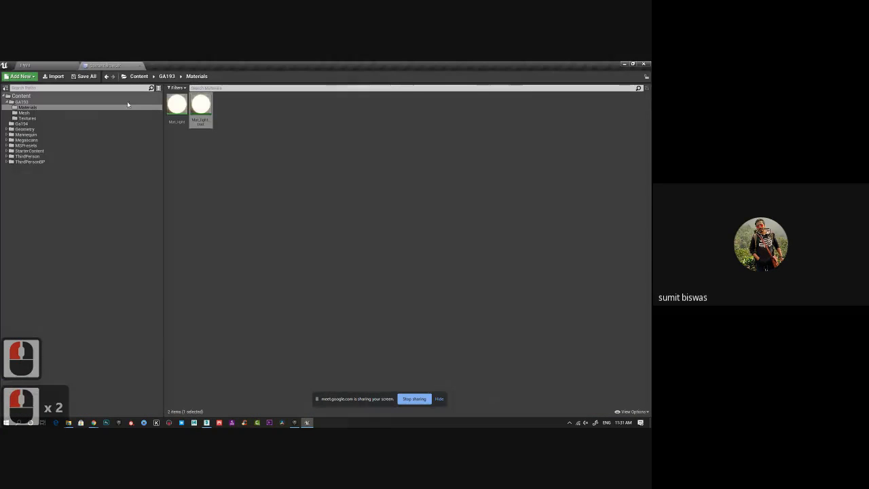
{"action": "left_click", "coordinate": [25, 113]}
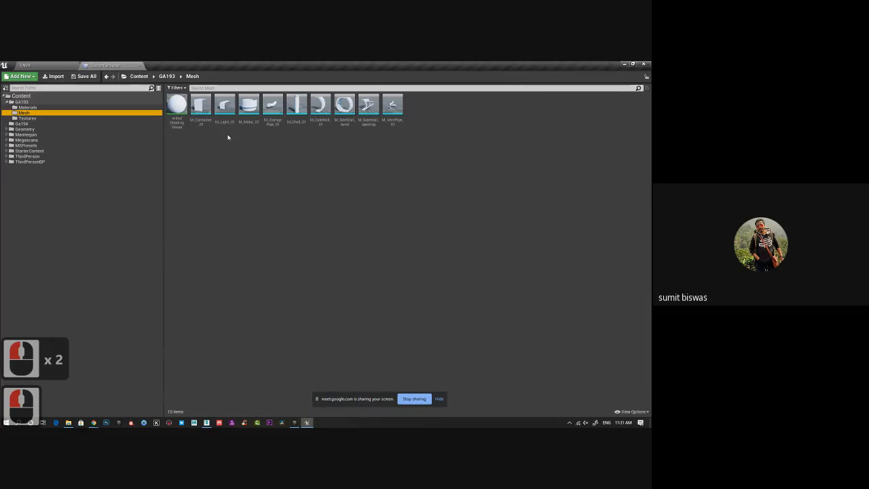
{"action": "right_click", "coordinate": [221, 106]}
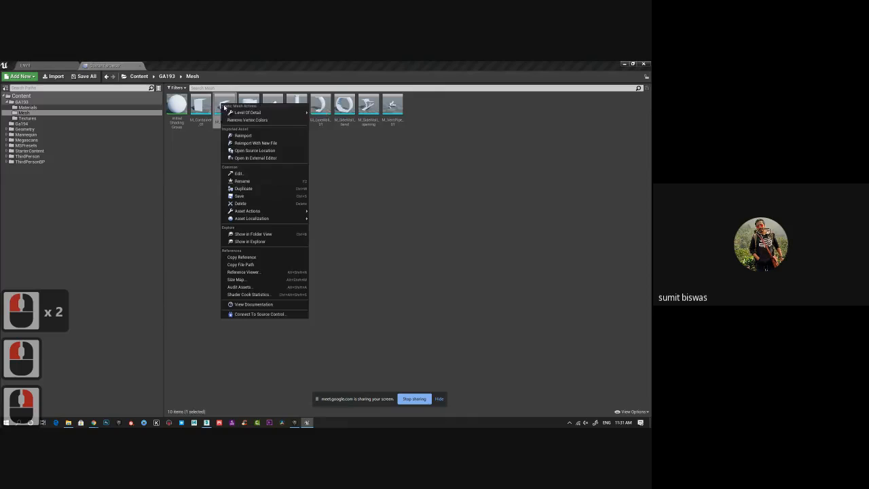
{"action": "left_click", "coordinate": [250, 134]}
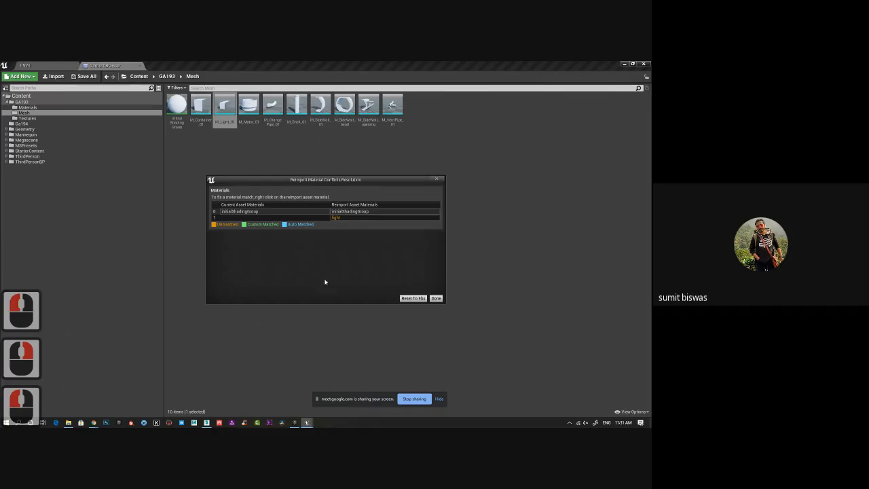
{"action": "left_click", "coordinate": [413, 299]}
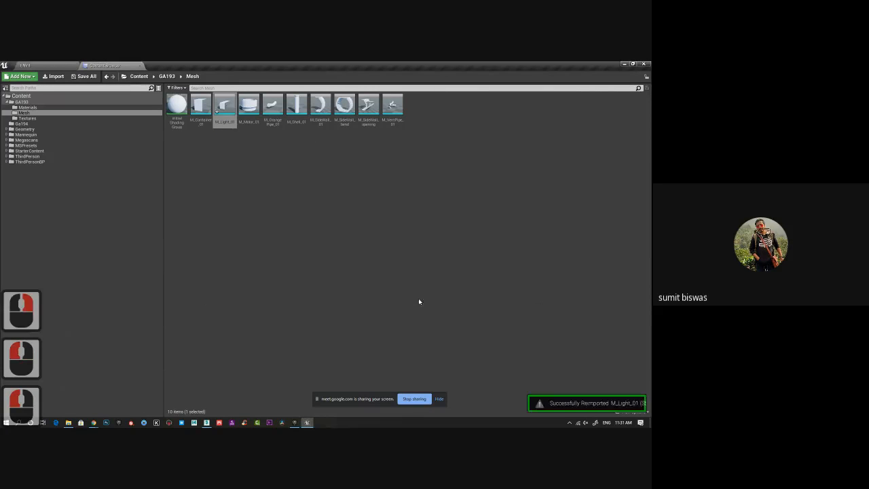
{"action": "double_click", "coordinate": [228, 116]}
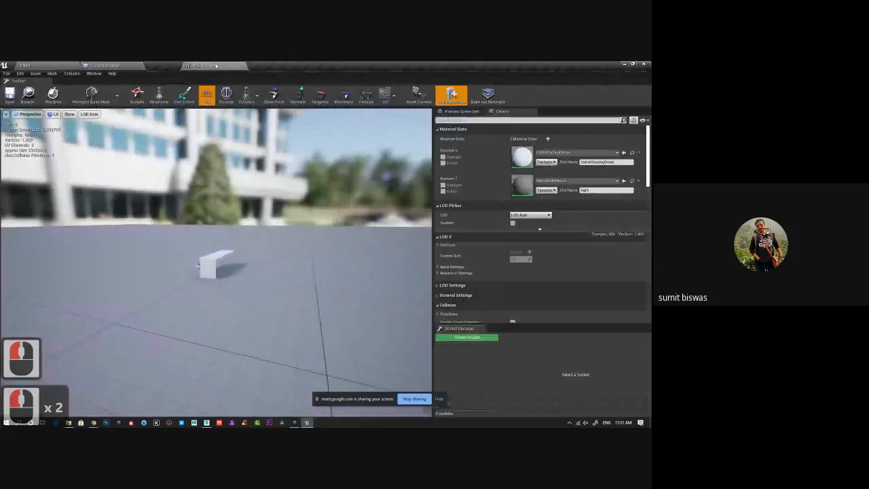
Assign Mat_light_Inst from GA193/Materials to the mesh's light material slot, check the fixture up close, and close the mesh editor
{"action": "left_click", "coordinate": [471, 212]}
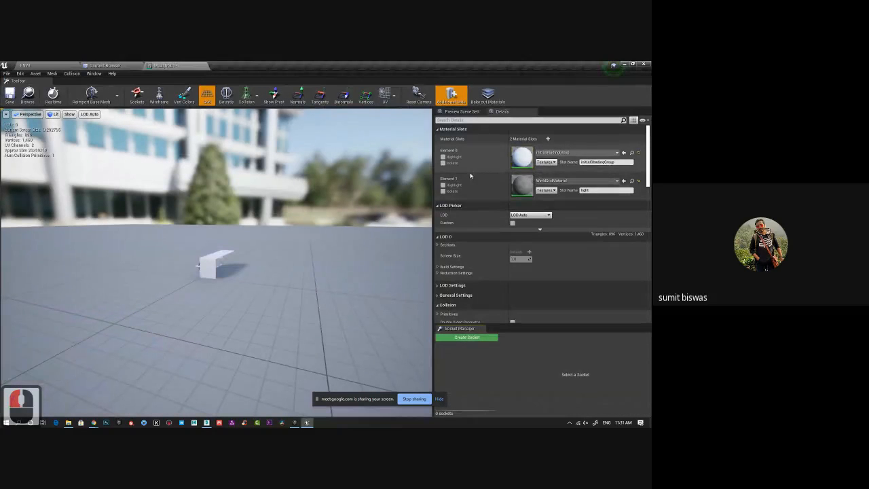
{"action": "left_click", "coordinate": [102, 65]}
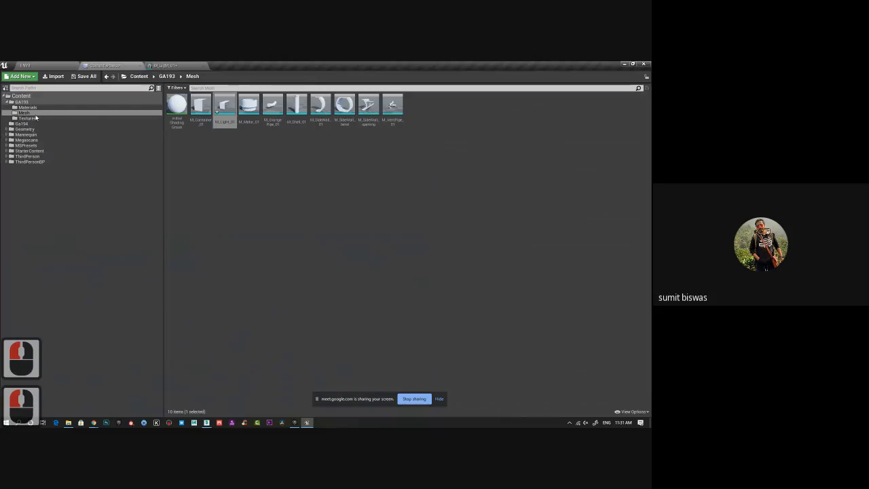
{"action": "left_click", "coordinate": [34, 109]}
{"action": "left_click", "coordinate": [203, 109]}
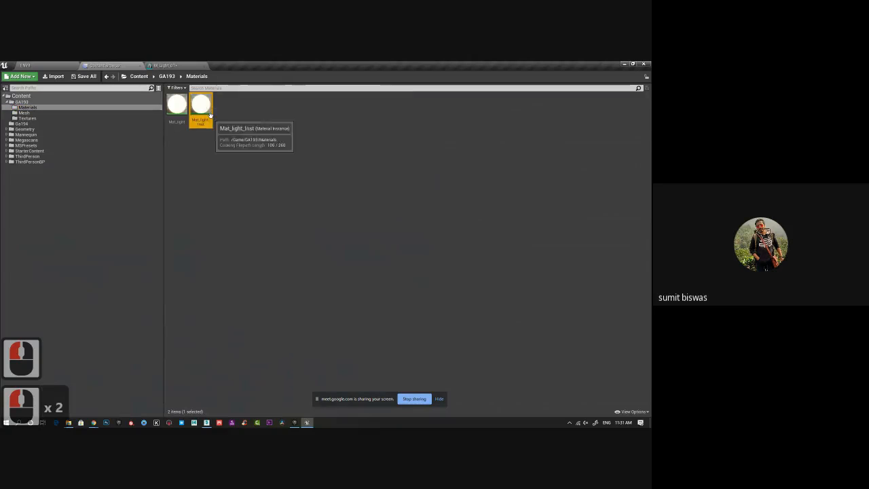
{"action": "left_click", "coordinate": [177, 66]}
{"action": "left_click", "coordinate": [625, 181]}
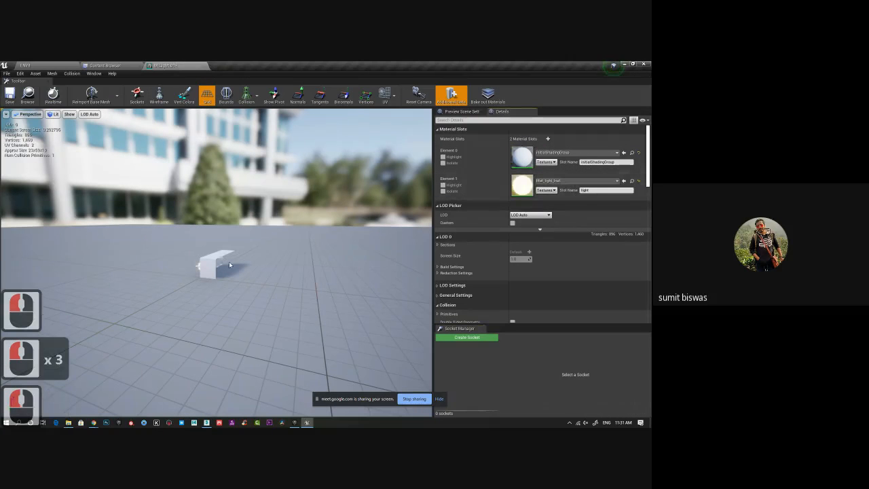
{"action": "left_click_drag", "start_coordinate": [229, 265], "coordinate": [195, 261]}
{"action": "middle_click_drag", "start_coordinate": [196, 261], "coordinate": [366, 272], "text": "alt"}
{"action": "left_click_drag", "start_coordinate": [366, 272], "coordinate": [357, 269], "text": "alt"}
{"action": "right_click_drag", "start_coordinate": [358, 269], "coordinate": [354, 281], "text": "alt"}
{"action": "left_click_drag", "start_coordinate": [353, 280], "coordinate": [293, 275], "text": "alt"}
{"action": "left_click", "coordinate": [203, 66]}
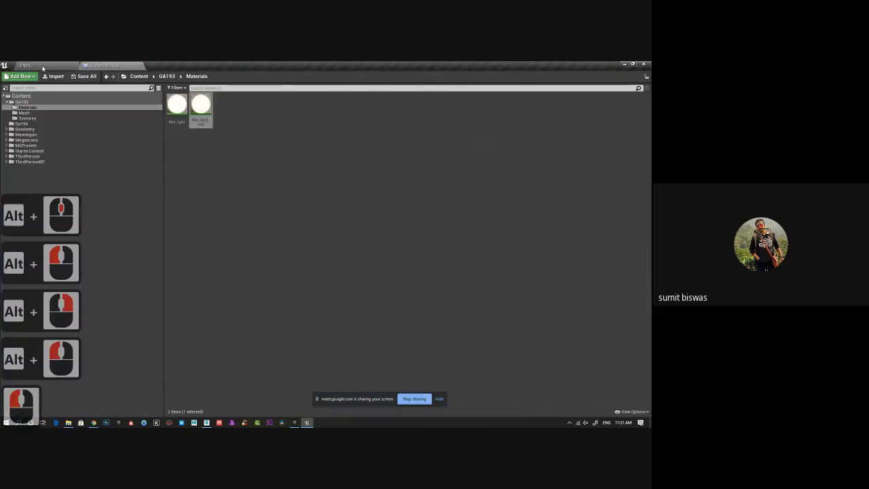
Place M_Light_01 from the Content Browser on the right wall of the ENVI tunnel near its entrance and frame it
{"action": "left_click", "coordinate": [43, 67]}
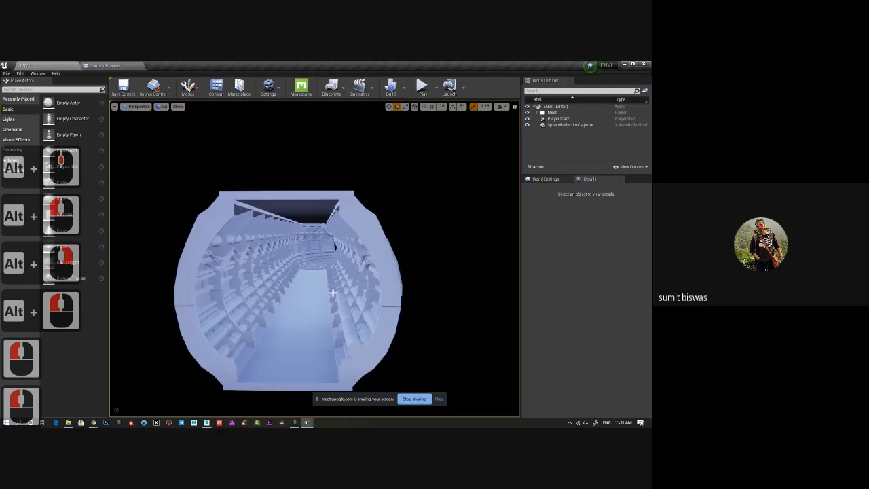
{"action": "left_click_drag", "start_coordinate": [333, 293], "coordinate": [476, 274], "text": "alt"}
{"action": "middle_click_drag", "start_coordinate": [475, 274], "coordinate": [503, 274], "text": "alt"}
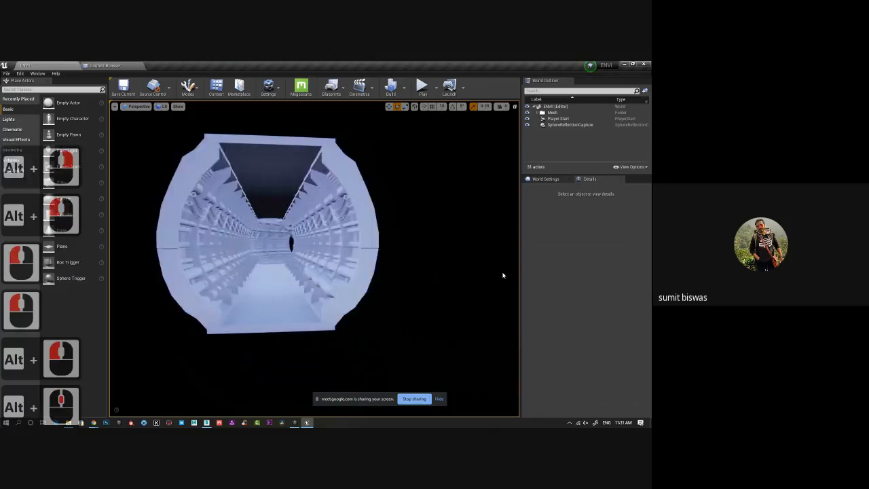
{"action": "left_click_drag", "start_coordinate": [333, 272], "coordinate": [521, 259], "text": "alt"}
{"action": "middle_click_drag", "start_coordinate": [520, 258], "coordinate": [499, 257], "text": "alt"}
{"action": "right_click_drag", "start_coordinate": [499, 257], "coordinate": [80, 67], "text": "alt"}
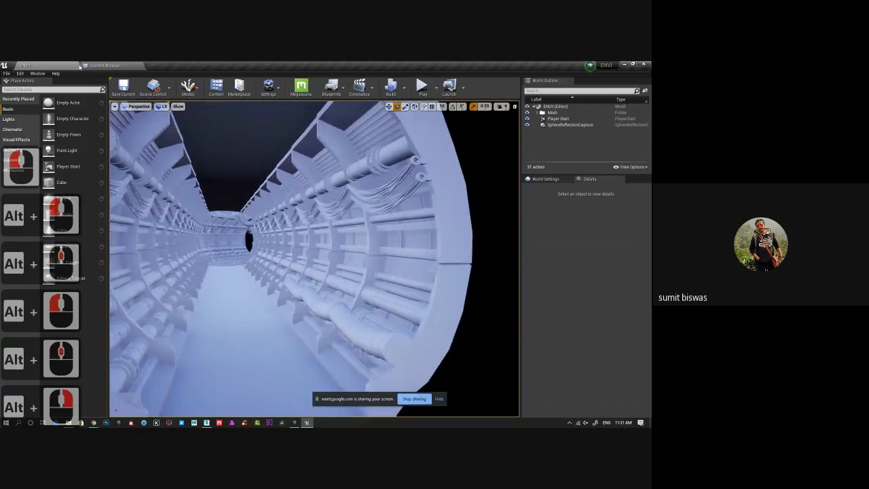
{"action": "left_click", "coordinate": [102, 65]}
{"action": "left_click", "coordinate": [139, 65]}
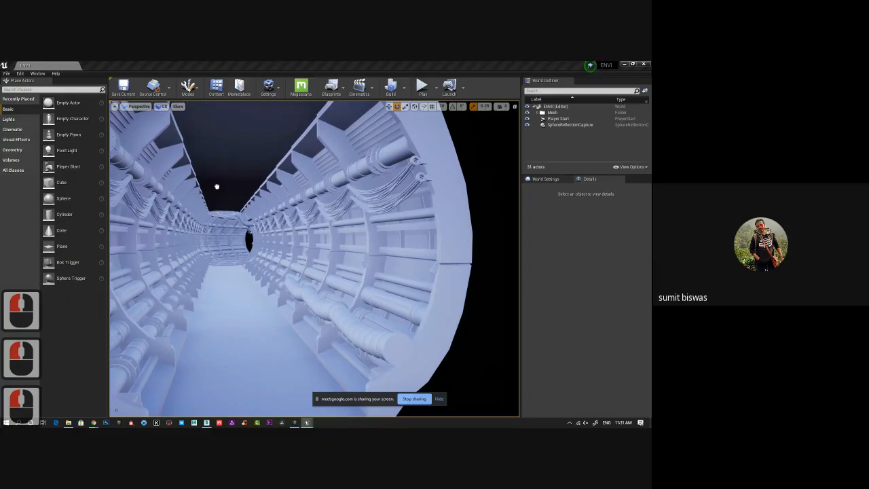
{"action": "left_click_drag", "start_coordinate": [217, 186], "coordinate": [421, 276]}
{"action": "key", "text": "f"}
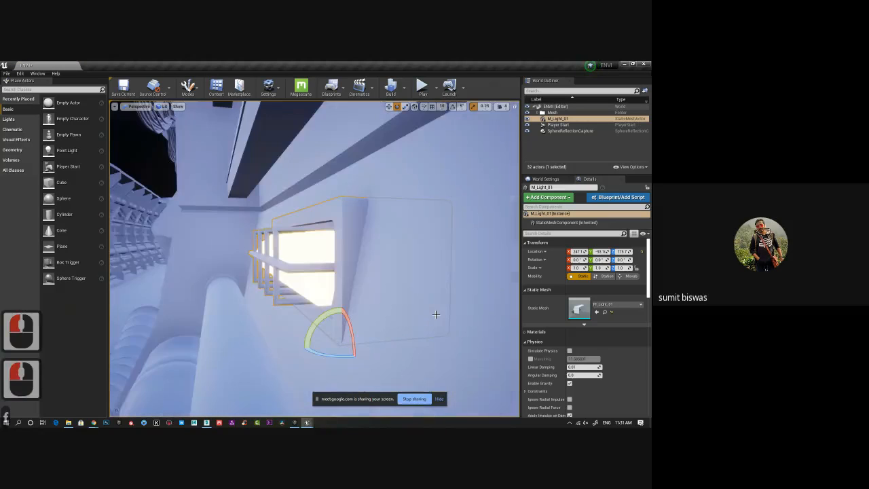
{"action": "left_click_drag", "start_coordinate": [436, 315], "coordinate": [379, 320], "text": "alt"}
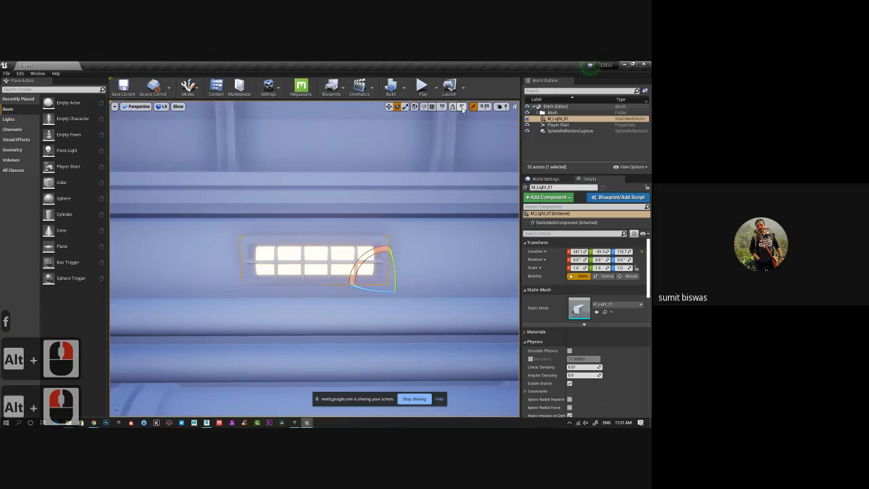
Enable grid snapping, set the fixture against the wall panel, and duplicate it along the right wall into the next bay
{"action": "left_click", "coordinate": [433, 109]}
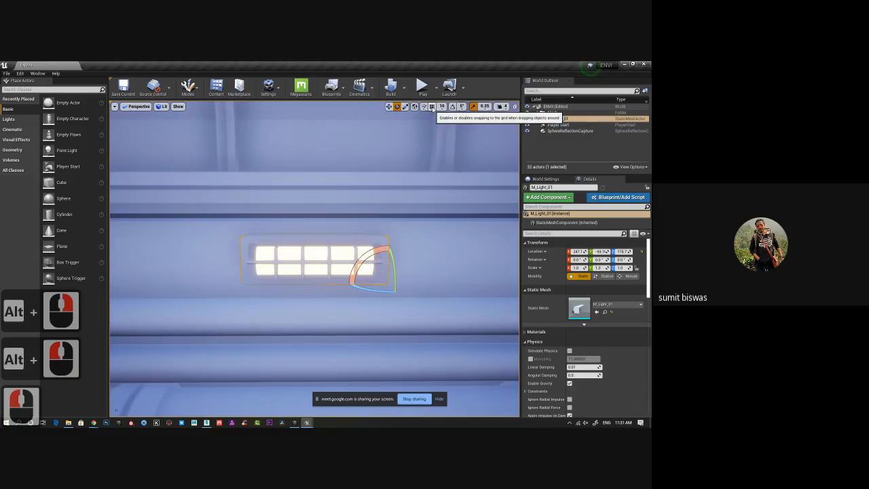
{"action": "key", "text": "w"}
{"action": "left_click_drag", "start_coordinate": [412, 286], "coordinate": [180, 264]}
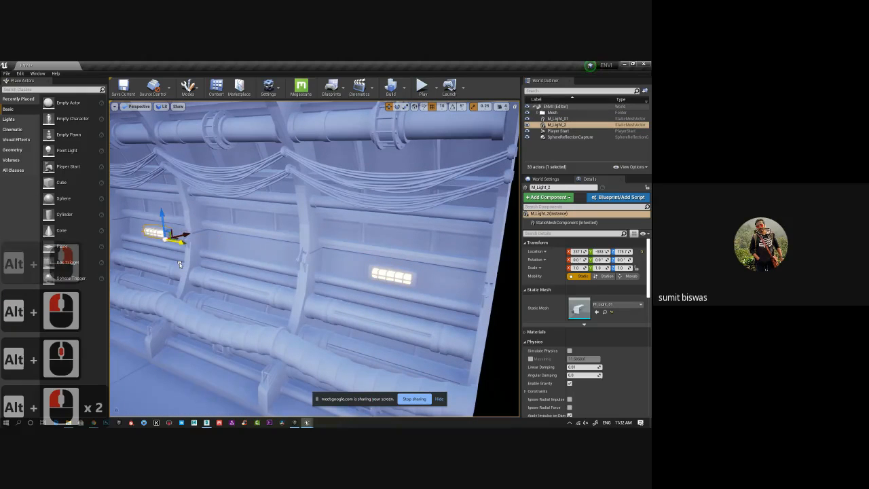
Duplicate the newest fixture twice more along the right wall, one copy per further bay, to make a row of four lights
{"action": "middle_click_drag", "start_coordinate": [179, 265], "coordinate": [234, 281], "text": "alt"}
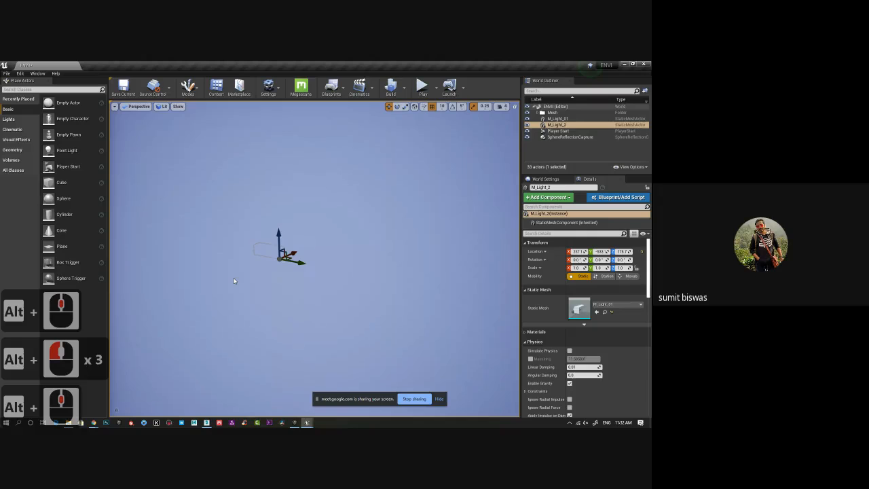
{"action": "left_click_drag", "start_coordinate": [234, 281], "coordinate": [329, 272], "text": "alt"}
{"action": "right_click_drag", "start_coordinate": [329, 272], "coordinate": [328, 270], "text": "alt"}
{"action": "middle_click_drag", "start_coordinate": [327, 269], "coordinate": [457, 306], "text": "alt"}
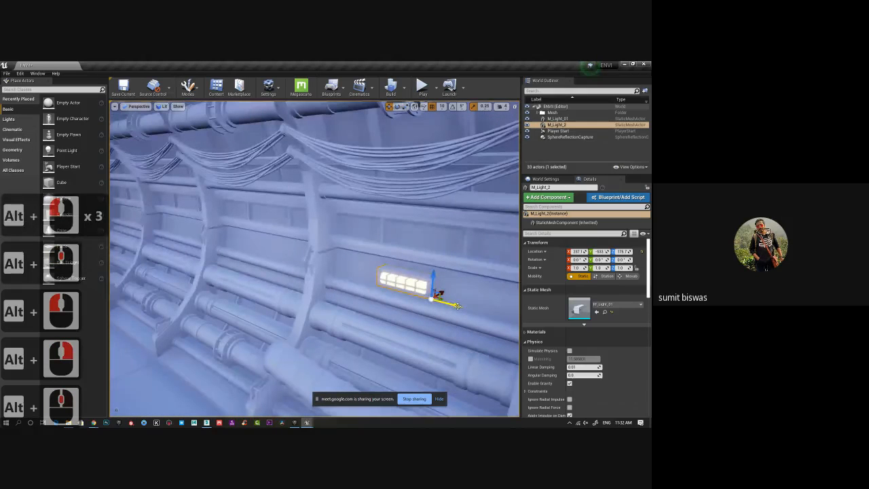
{"action": "left_click_drag", "start_coordinate": [458, 306], "coordinate": [200, 257], "text": "alt"}
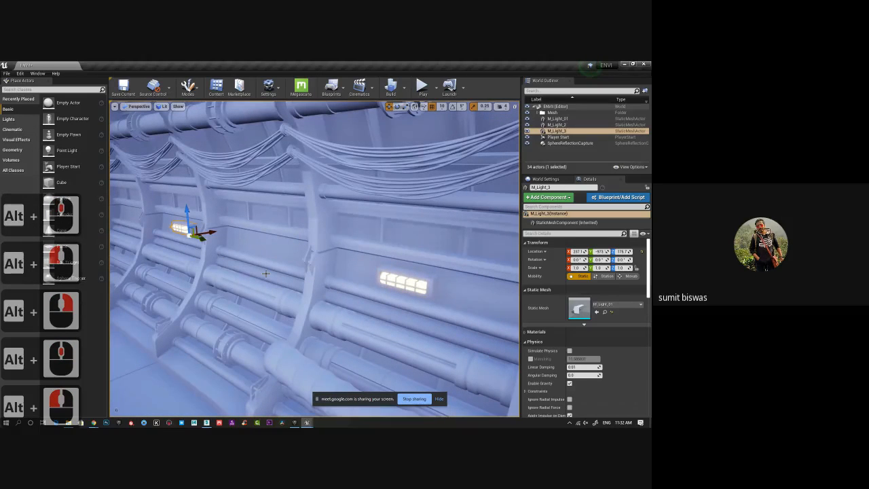
{"action": "left_click_drag", "start_coordinate": [265, 274], "coordinate": [239, 270], "text": "alt"}
{"action": "right_click_drag", "start_coordinate": [239, 270], "coordinate": [251, 273], "text": "alt"}
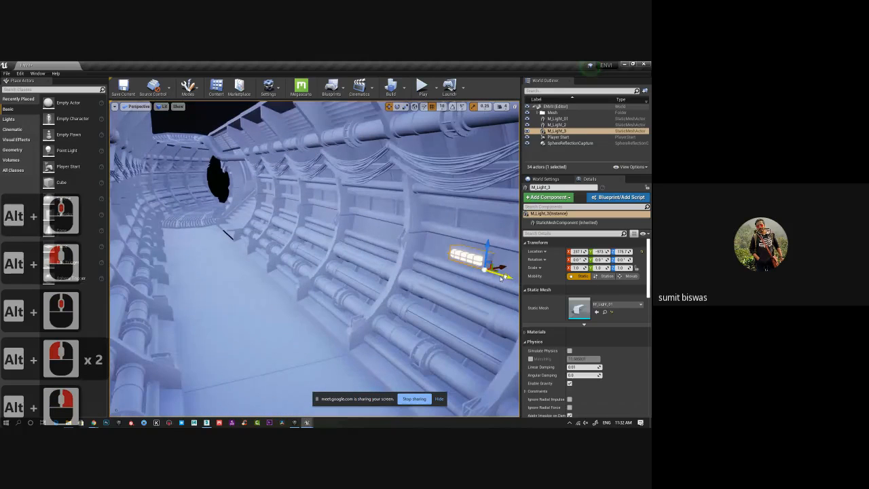
{"action": "left_click_drag", "start_coordinate": [502, 277], "coordinate": [330, 234], "text": "alt"}
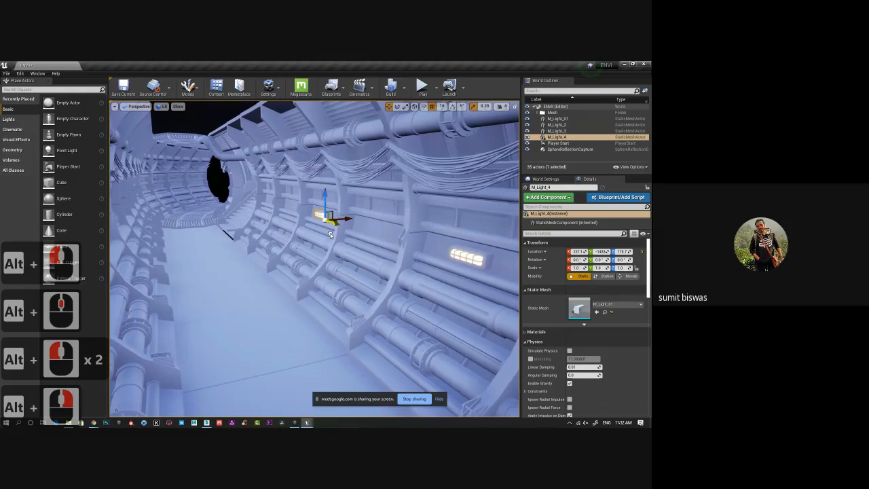
Check the row of four lights from inside the tunnel and save the level
{"action": "right_click_drag", "start_coordinate": [401, 283], "coordinate": [280, 266], "text": "alt"}
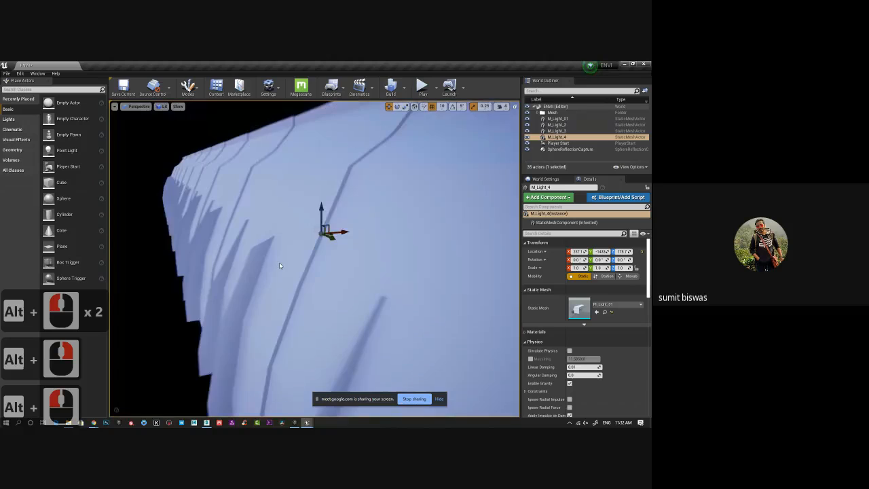
{"action": "left_click_drag", "start_coordinate": [279, 263], "coordinate": [301, 276], "text": "alt"}
{"action": "right_click_drag", "start_coordinate": [301, 276], "coordinate": [287, 269], "text": "alt"}
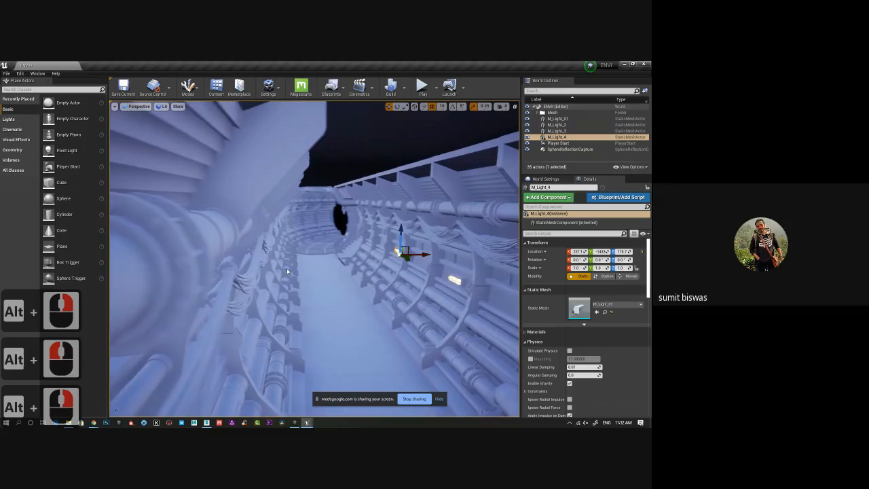
{"action": "left_click_drag", "start_coordinate": [286, 271], "coordinate": [411, 323], "text": "alt"}
{"action": "middle_click_drag", "start_coordinate": [411, 323], "coordinate": [281, 253], "text": "alt"}
{"action": "right_click_drag", "start_coordinate": [280, 253], "coordinate": [204, 236], "text": "alt"}
{"action": "key", "text": "ctrl+s"}
Select all four M_Light fixtures on the right wall together and duplicate them sideways into the middle of the tunnel
{"action": "left_click_drag", "start_coordinate": [204, 236], "coordinate": [306, 270], "text": "alt"}
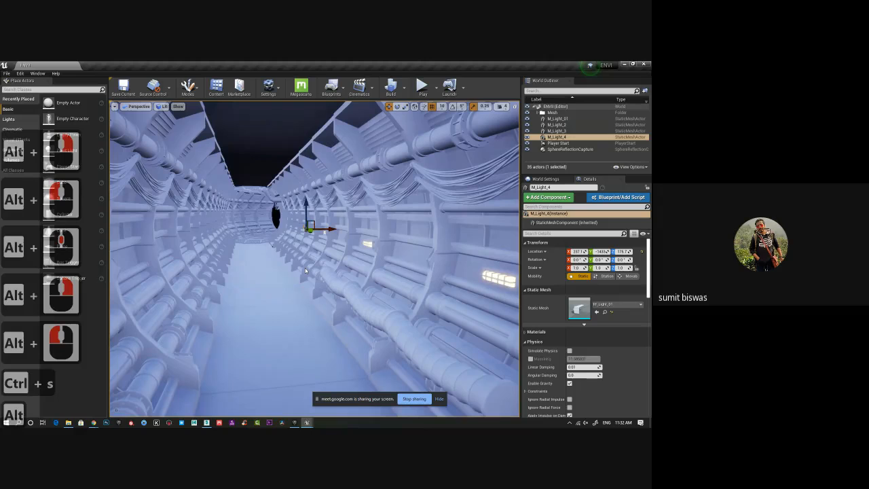
{"action": "right_click_drag", "start_coordinate": [305, 270], "coordinate": [253, 248], "text": "alt"}
{"action": "left_click_drag", "start_coordinate": [253, 249], "coordinate": [299, 238], "text": "alt"}
{"action": "right_click_drag", "start_coordinate": [298, 237], "coordinate": [321, 234], "text": "alt"}
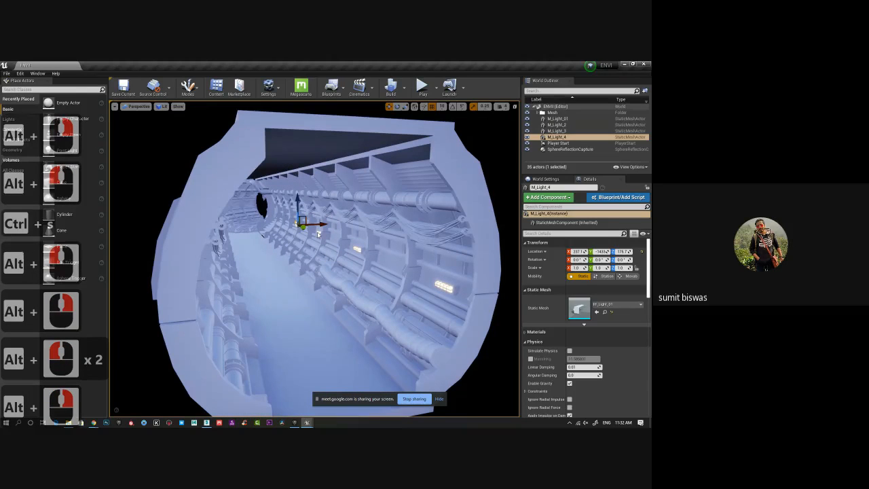
{"action": "left_click", "coordinate": [317, 234], "text": "ctrl"}
{"action": "left_click", "coordinate": [358, 250], "text": "ctrl"}
{"action": "left_click", "coordinate": [449, 288], "text": "ctrl"}
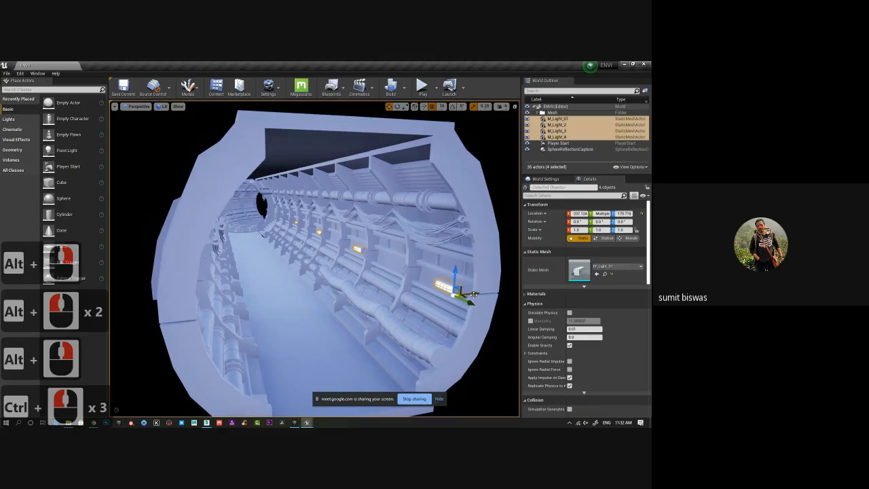
{"action": "left_click_drag", "start_coordinate": [473, 295], "coordinate": [322, 298], "text": "alt"}
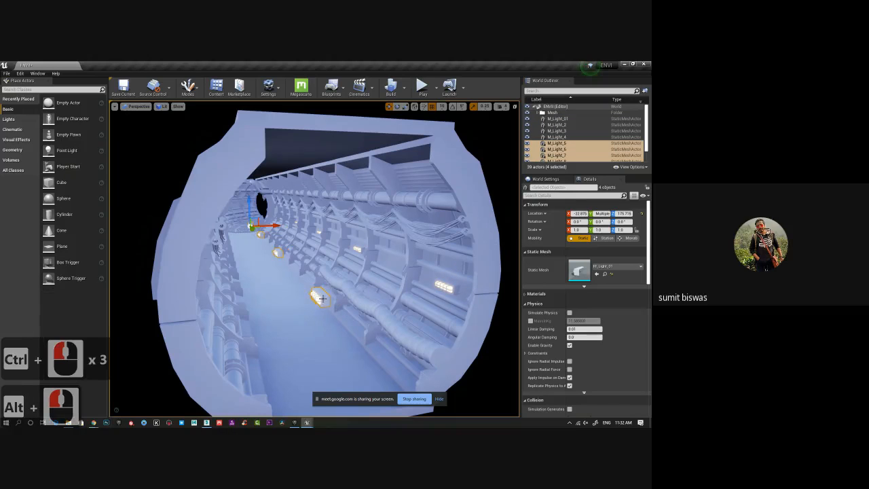
Try mirroring the four duplicated lights and undo the mirroring
{"action": "right_click", "coordinate": [322, 298]}
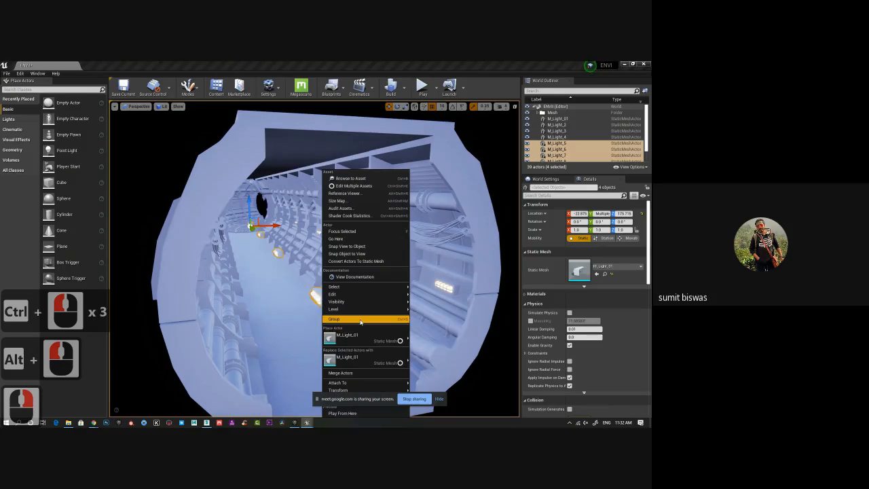
{"action": "mouse_move", "coordinate": [404, 390]}
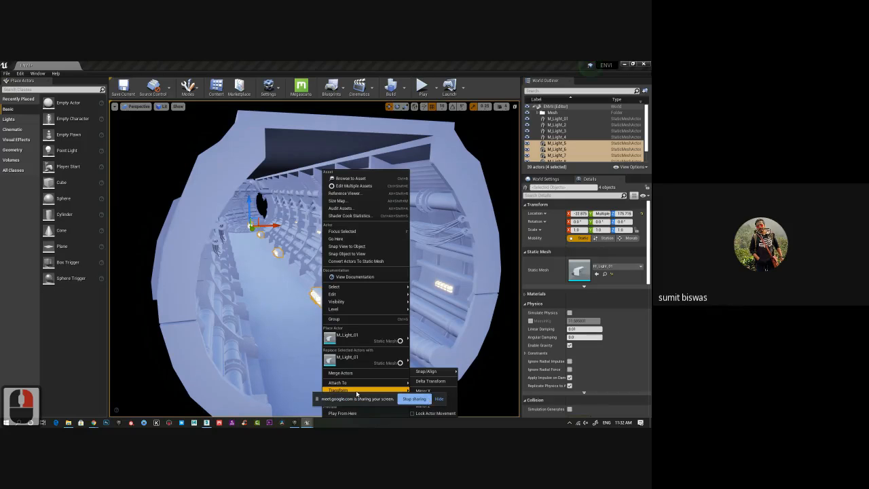
{"action": "left_click_drag", "start_coordinate": [357, 398], "coordinate": [0, 363]}
{"action": "left_click", "coordinate": [321, 300]}
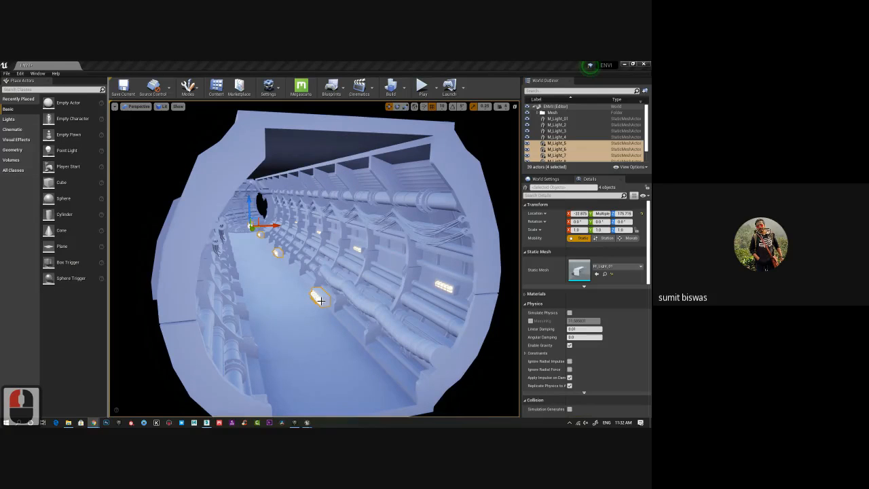
{"action": "right_click_drag", "start_coordinate": [320, 300], "coordinate": [331, 299]}
{"action": "right_click", "coordinate": [331, 299]}
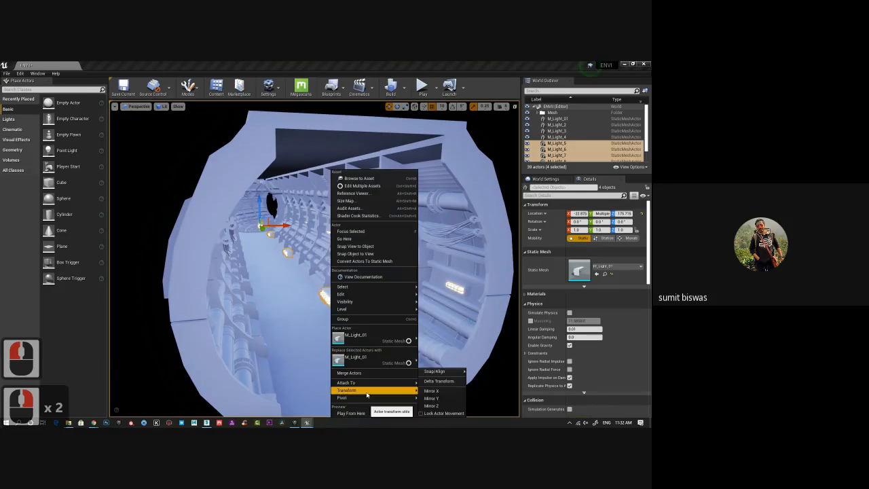
{"action": "left_click", "coordinate": [363, 326]}
{"action": "key", "text": "ctrl+z"}
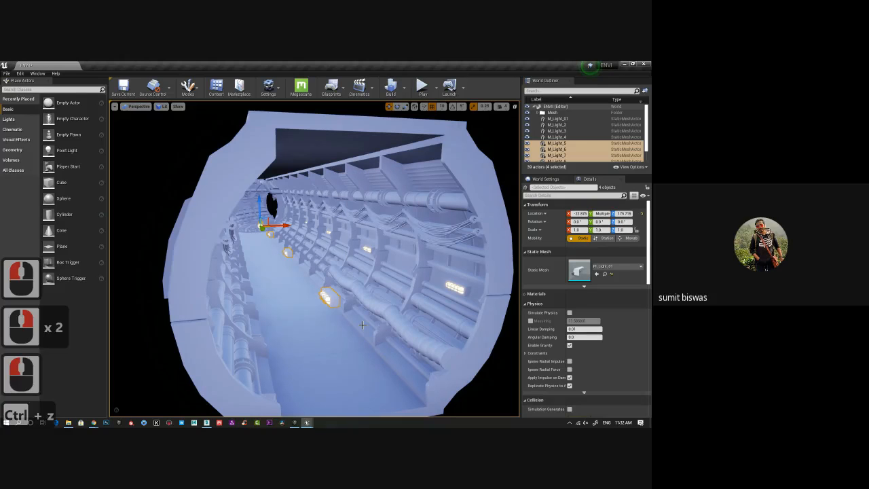
Mirror the four duplicated lights along X, position them against the tunnel's left wall, and save the level
{"action": "right_click", "coordinate": [335, 324]}
{"action": "mouse_move", "coordinate": [367, 389]}
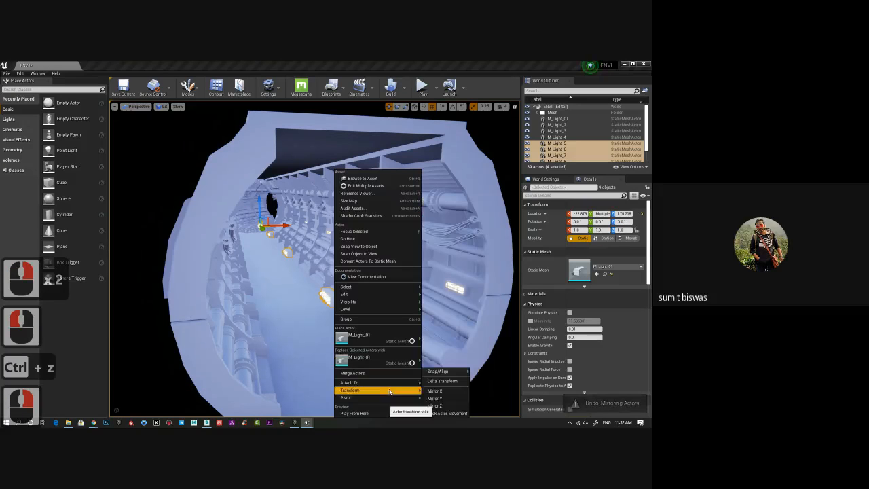
{"action": "left_click", "coordinate": [436, 392]}
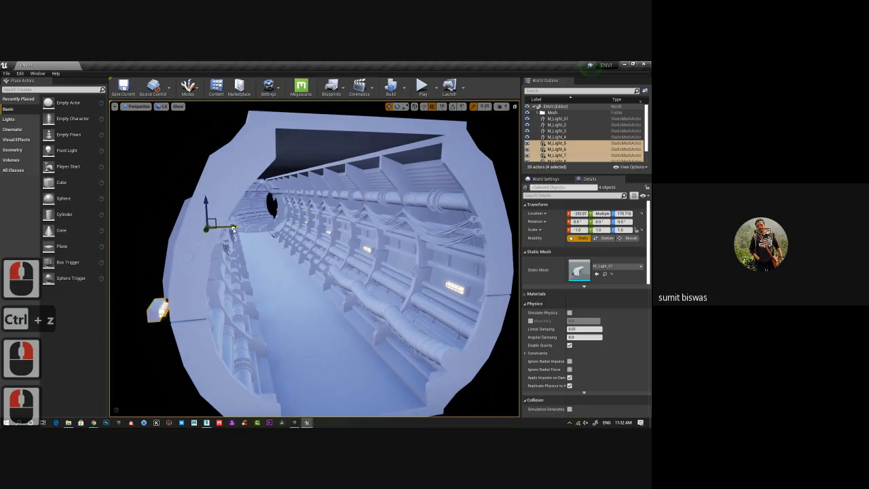
{"action": "left_click_drag", "start_coordinate": [299, 257], "coordinate": [293, 290], "text": "alt"}
{"action": "key", "text": "ctrl+s"}
{"action": "middle_click_drag", "start_coordinate": [294, 291], "coordinate": [326, 299], "text": "alt"}
{"action": "left_click_drag", "start_coordinate": [326, 299], "coordinate": [389, 311], "text": "alt"}
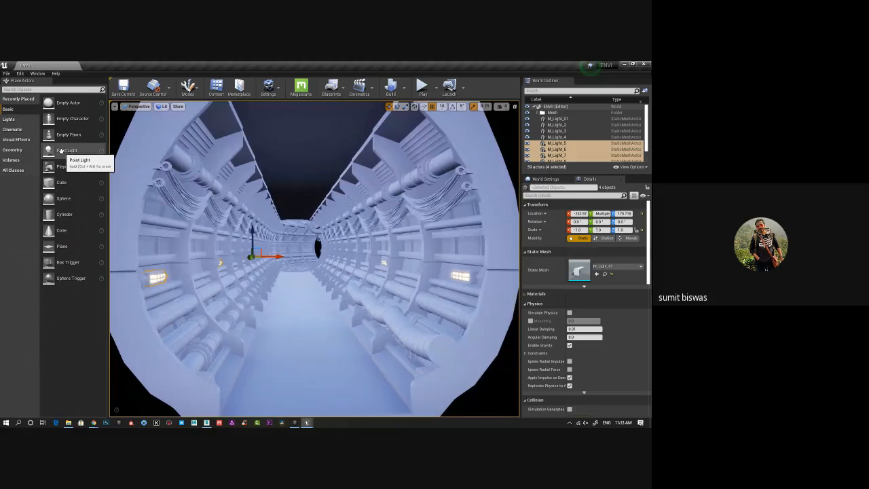
Add a Point Light beside the front fixture on the right wall, show the editor icons, and frame the light
{"action": "left_click_drag", "start_coordinate": [61, 150], "coordinate": [452, 279]}
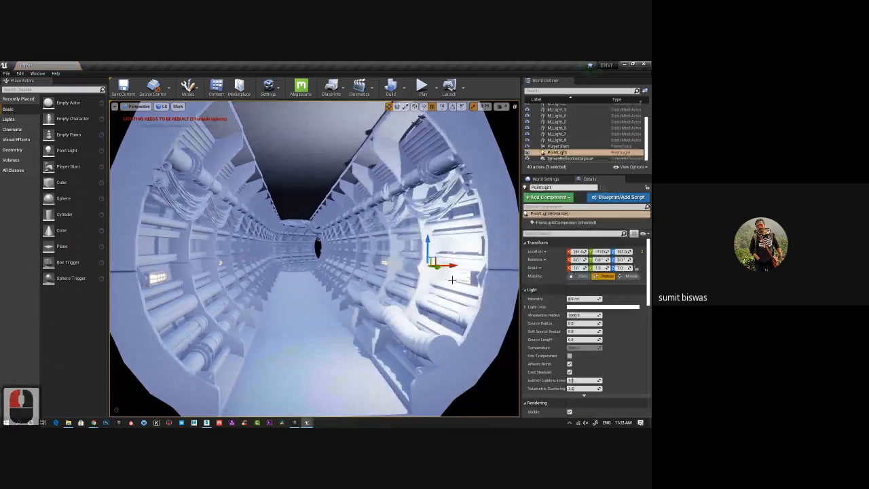
{"action": "key", "text": "g"}
{"action": "left_click_drag", "start_coordinate": [340, 279], "coordinate": [421, 285], "text": "alt"}
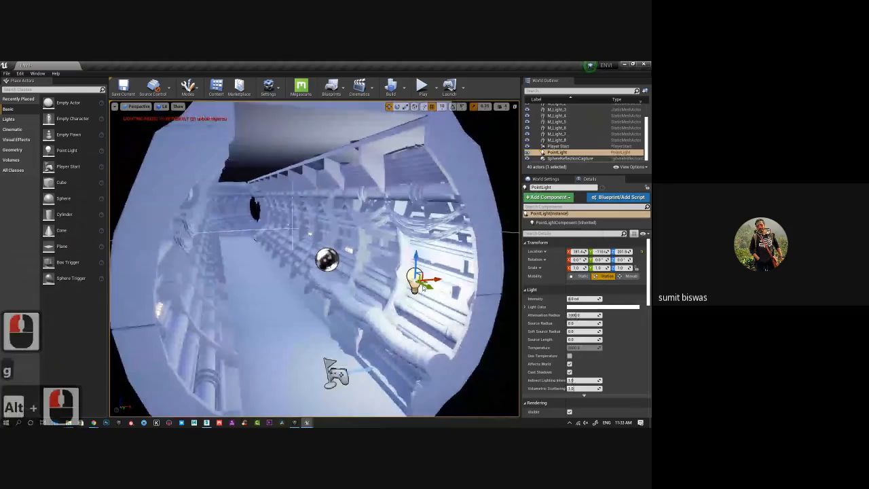
{"action": "middle_click_drag", "start_coordinate": [423, 288], "coordinate": [348, 282], "text": "alt"}
{"action": "key", "text": "f"}
{"action": "right_click_drag", "start_coordinate": [347, 283], "coordinate": [311, 273], "text": "alt"}
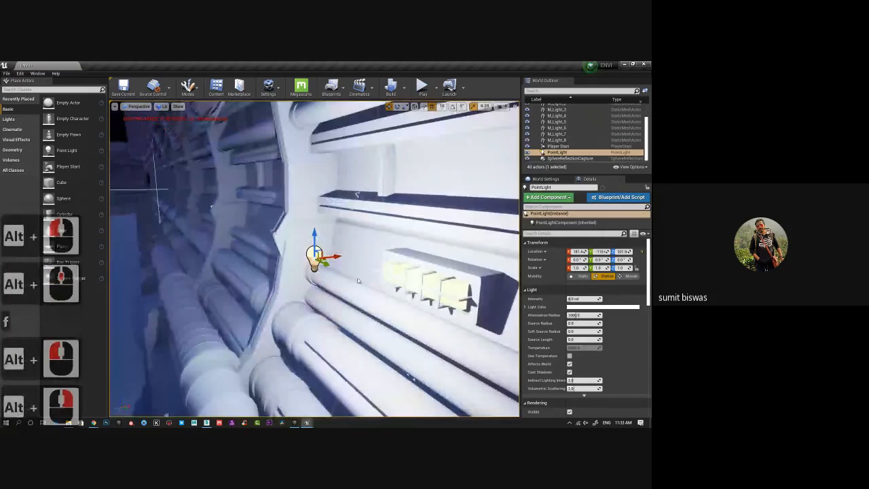
Turn off grid snapping and move the point light into the front fixture on the right wall
{"action": "left_click_drag", "start_coordinate": [309, 273], "coordinate": [239, 258], "text": "alt"}
{"action": "left_click_drag", "start_coordinate": [237, 226], "coordinate": [283, 221]}
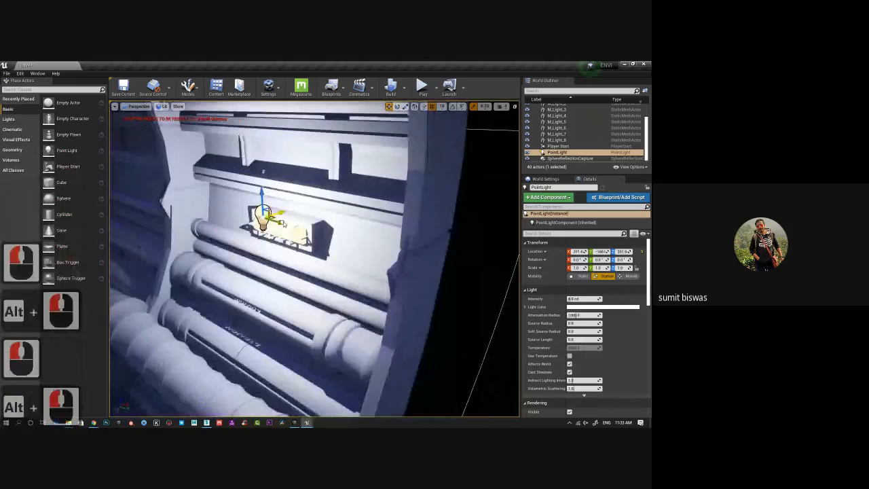
{"action": "left_click_drag", "start_coordinate": [274, 190], "coordinate": [275, 203]}
{"action": "scroll", "coordinate": [252, 245], "scroll_direction": "up", "scroll_amount": 4}
{"action": "right_click_drag", "start_coordinate": [252, 245], "coordinate": [262, 249], "text": "alt"}
{"action": "left_click", "coordinate": [432, 106]}
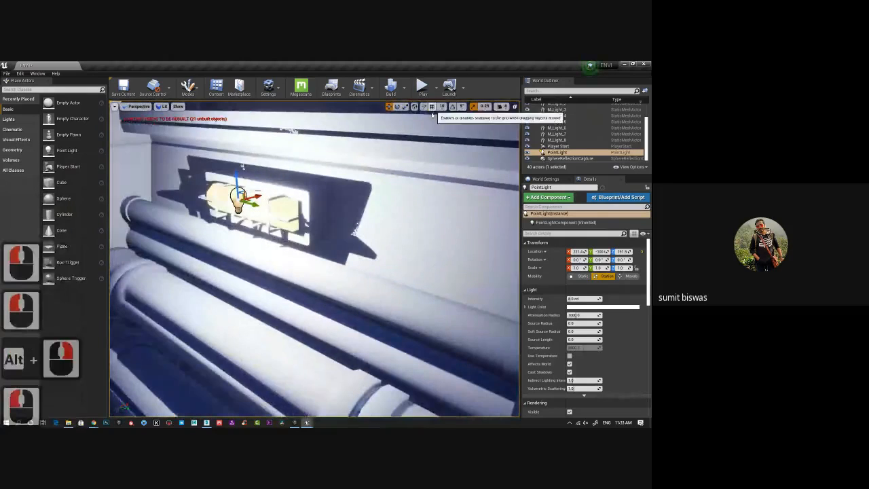
{"action": "left_click_drag", "start_coordinate": [260, 197], "coordinate": [226, 223]}
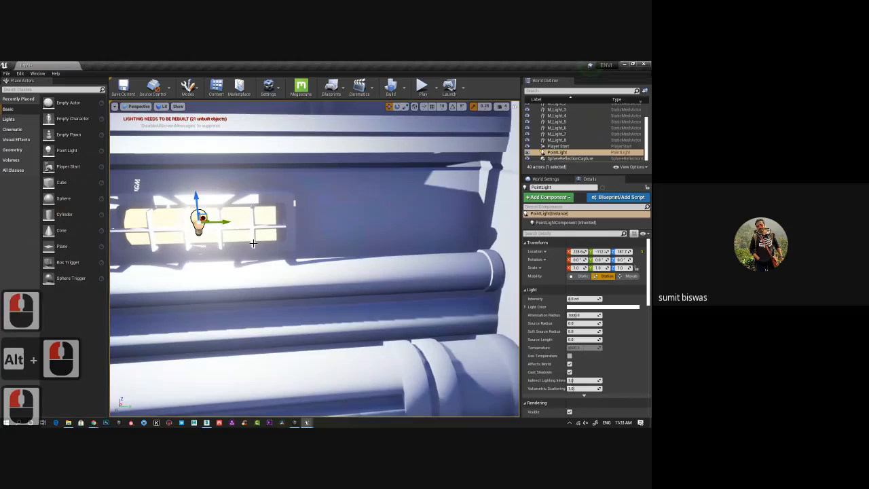
{"action": "left_click_drag", "start_coordinate": [309, 269], "coordinate": [249, 219], "text": "alt"}
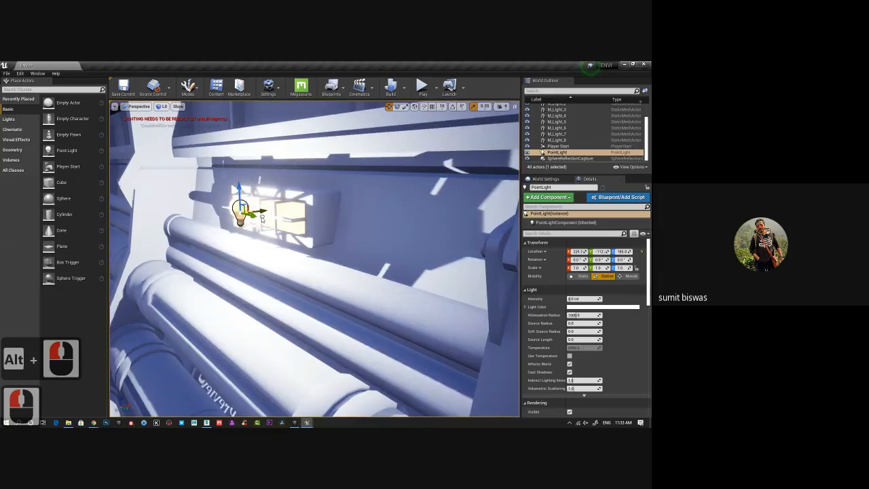
Delete the point light and add a Rect Light beside the front fixture on the right wall
{"action": "key", "text": "Delete"}
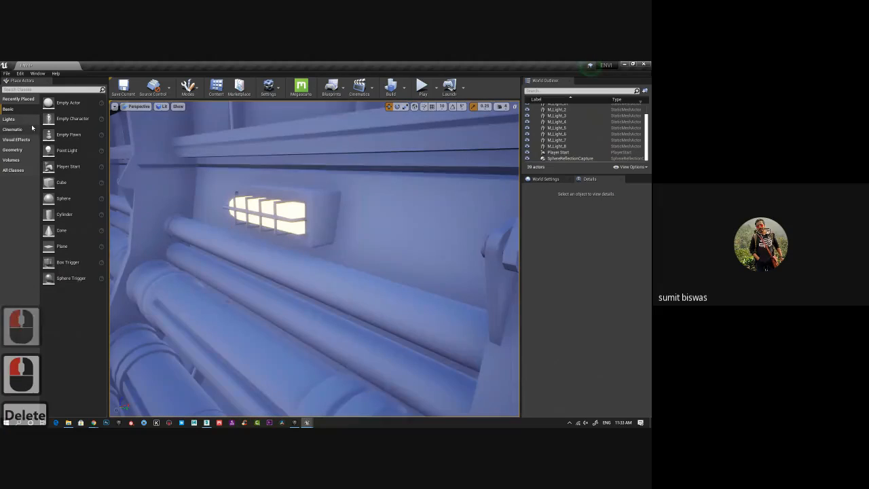
{"action": "left_click", "coordinate": [9, 119]}
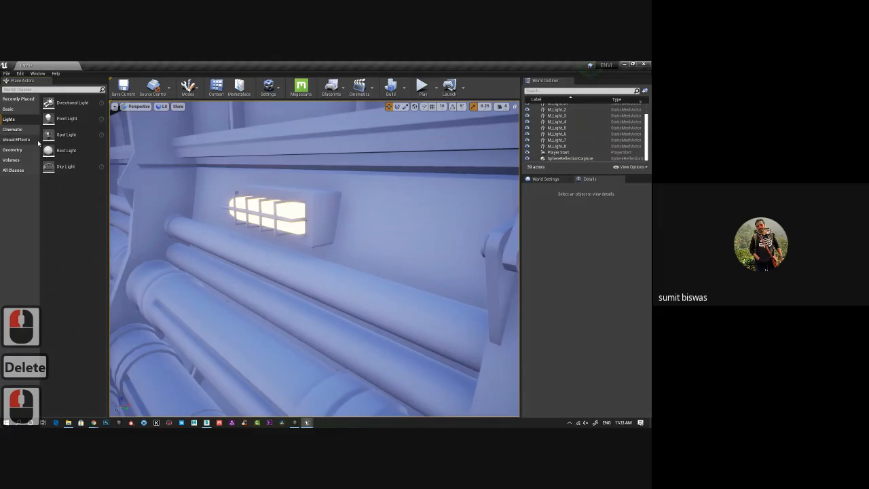
{"action": "left_click_drag", "start_coordinate": [53, 153], "coordinate": [268, 212]}
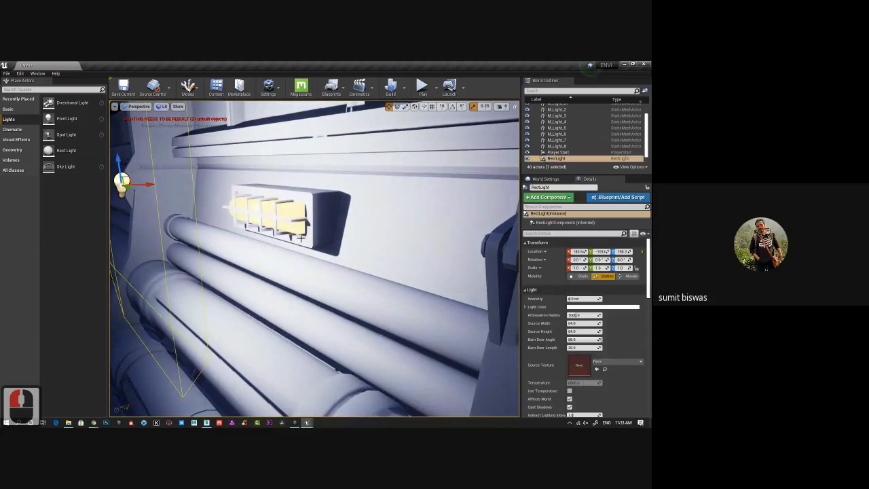
Try rotating the Rect Light and undo the rotation
{"action": "scroll", "coordinate": [258, 223], "scroll_direction": "down", "scroll_amount": 5}
{"action": "key", "text": "e"}
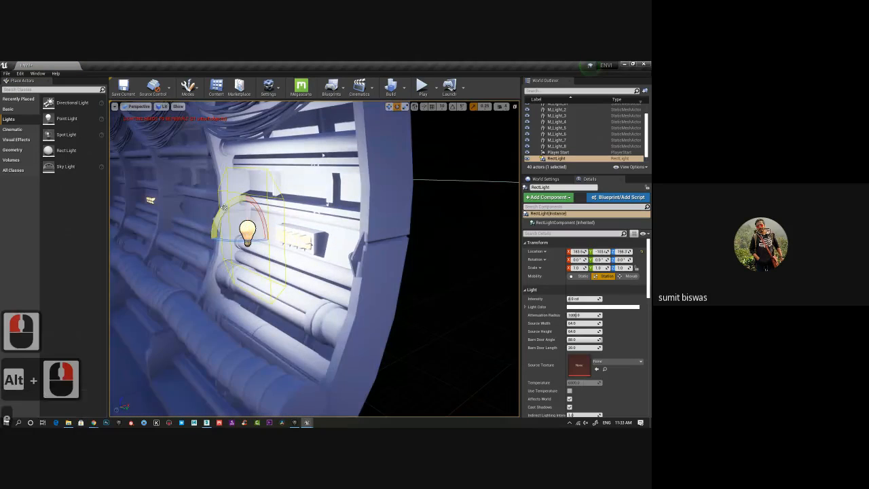
{"action": "left_click_drag", "start_coordinate": [226, 206], "coordinate": [359, 182]}
{"action": "key", "text": "ctrl+z"}
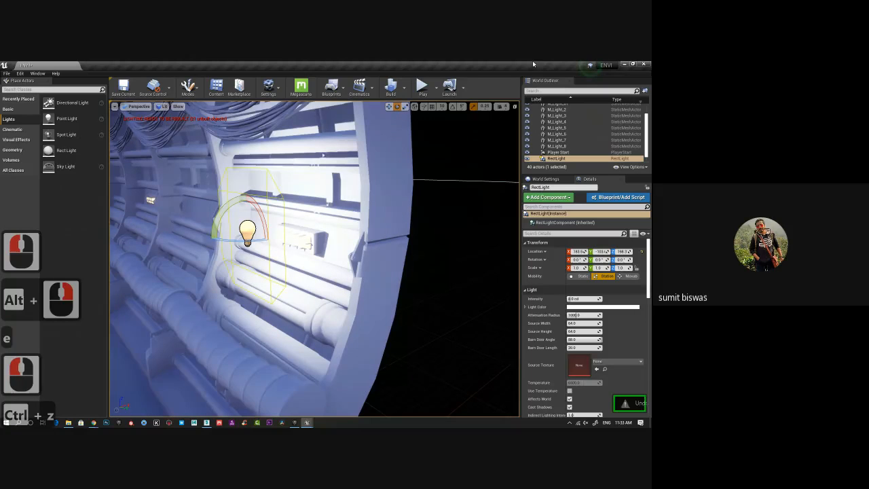
Enable rotation snapping at 10° and rotate the Rect Light 180° so it shines away from the wall
{"action": "left_click", "coordinate": [460, 108]}
{"action": "left_click", "coordinate": [457, 137]}
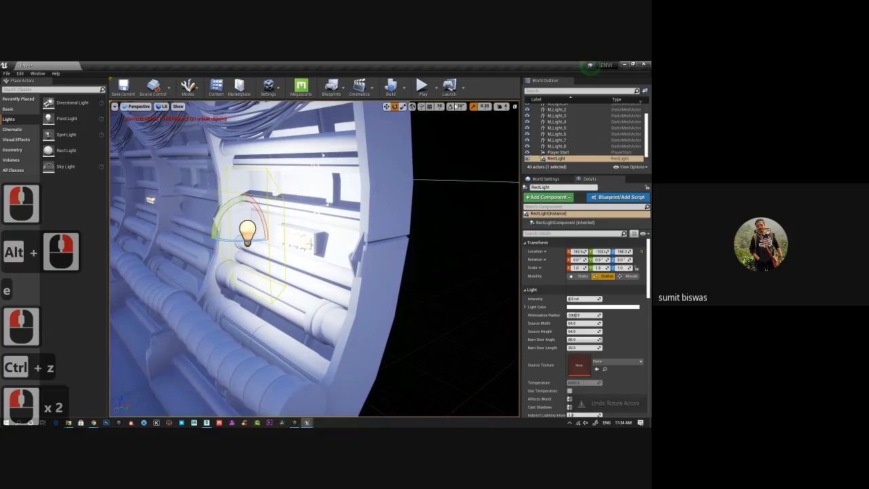
{"action": "left_click", "coordinate": [457, 136]}
{"action": "left_click", "coordinate": [457, 137]}
{"action": "left_click", "coordinate": [248, 233]}
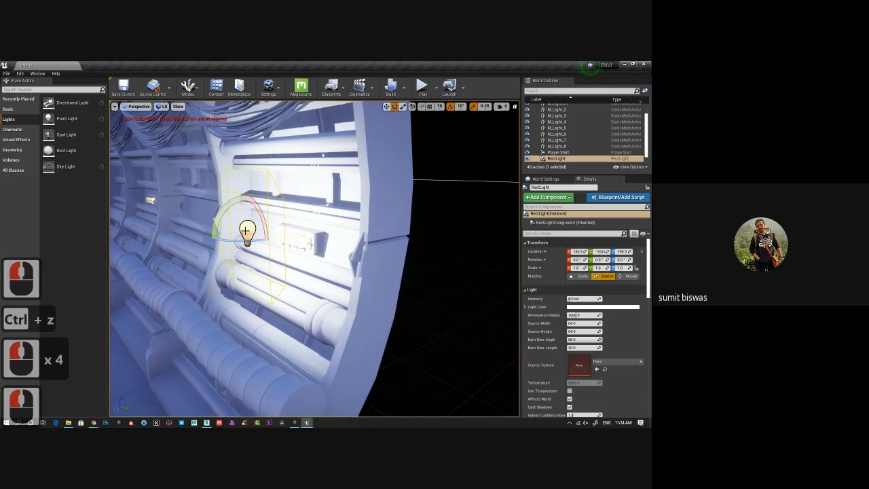
{"action": "left_click_drag", "start_coordinate": [258, 187], "coordinate": [535, 136]}
Move the Rect Light against the right wall and centre it on the front fixture's glowing panel
{"action": "key", "text": "w"}
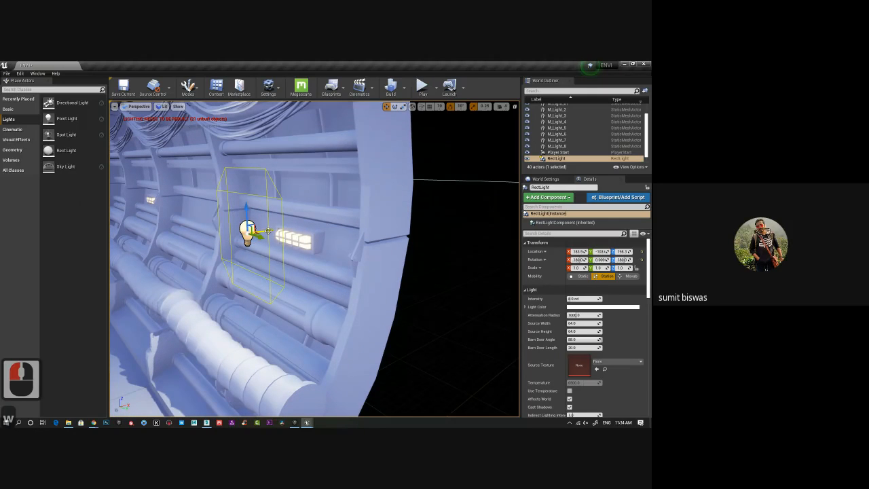
{"action": "left_click_drag", "start_coordinate": [269, 231], "coordinate": [320, 255]}
{"action": "right_click_drag", "start_coordinate": [319, 256], "coordinate": [353, 252], "text": "alt"}
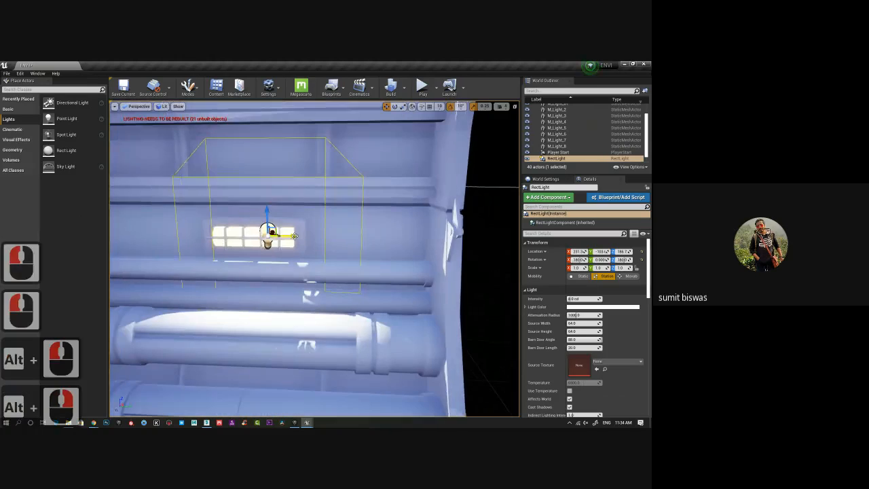
{"action": "left_click_drag", "start_coordinate": [295, 235], "coordinate": [280, 236]}
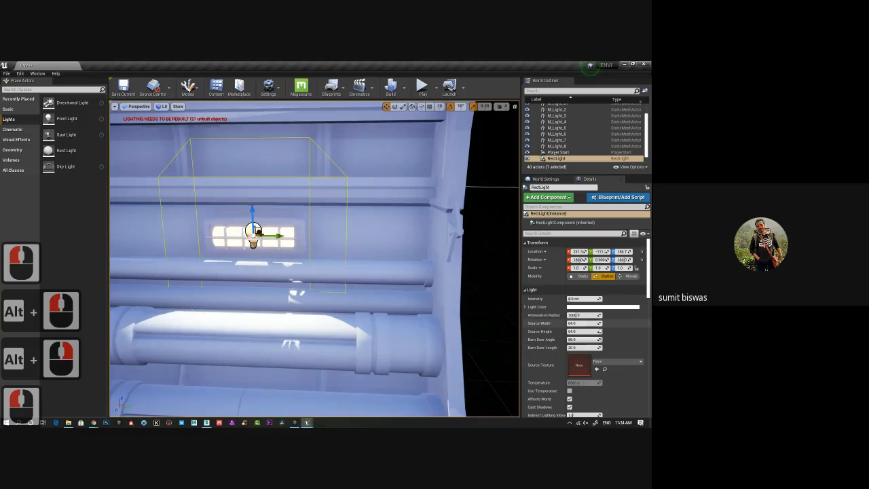
Reduce the attenuation radius and set source width to about 46.9, source height about 11.5, barn door angle 90 and length about 1.3
{"action": "scroll", "coordinate": [591, 317], "scroll_direction": "down", "scroll_amount": 1}
{"action": "left_click_drag", "start_coordinate": [590, 314], "coordinate": [530, 332]}
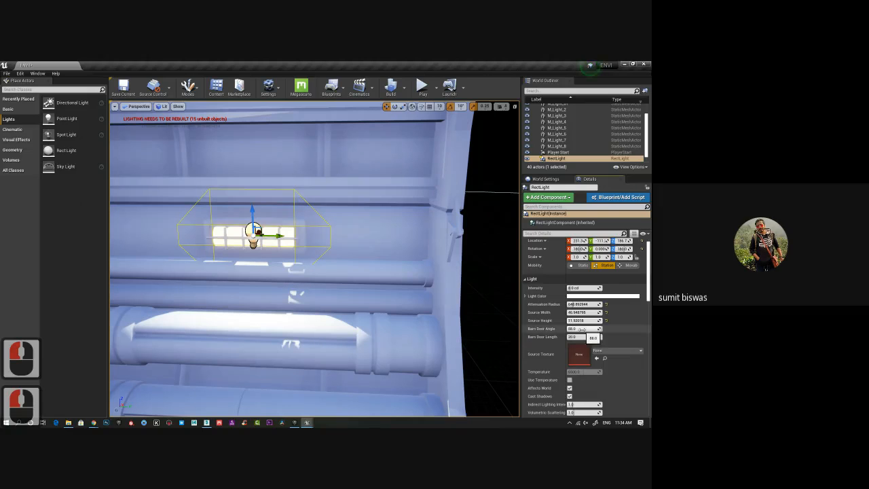
{"action": "left_click_drag", "start_coordinate": [585, 330], "coordinate": [284, 342]}
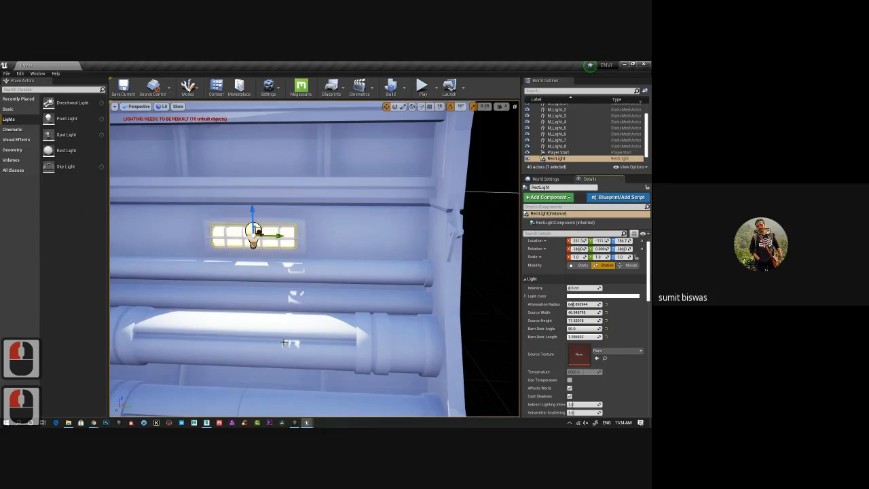
Check the lit tunnel with the editor icons hidden, save the level, and show the icons again
{"action": "right_click_drag", "start_coordinate": [284, 342], "coordinate": [357, 323], "text": "alt"}
{"action": "left_click_drag", "start_coordinate": [358, 324], "coordinate": [383, 229], "text": "alt"}
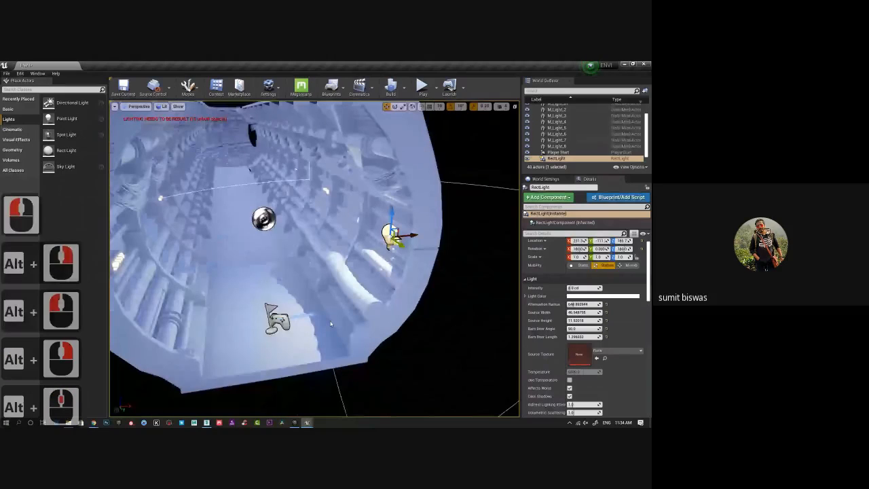
{"action": "key", "text": "g"}
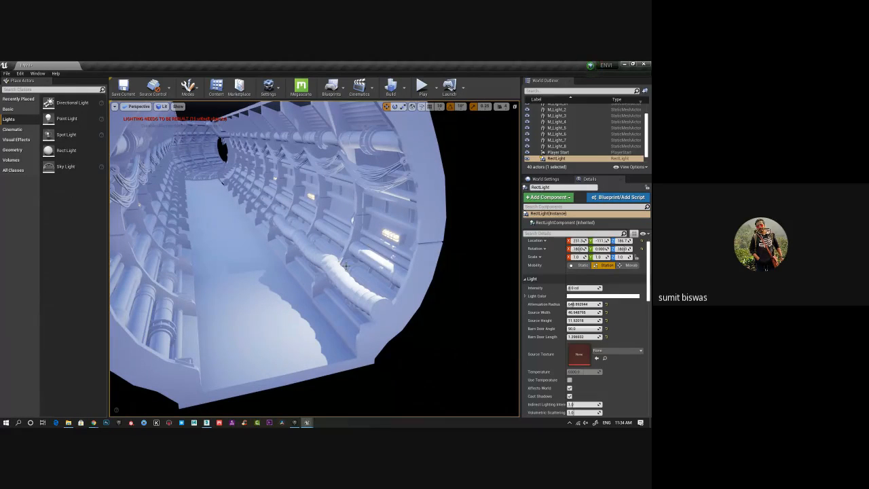
{"action": "key", "text": "ctrl+s"}
{"action": "key", "text": "g"}
Duplicate the Rect Light along the right wall and align the copy with the second fixture
{"action": "left_click_drag", "start_coordinate": [384, 262], "coordinate": [305, 195], "text": "alt"}
{"action": "key", "text": "f"}
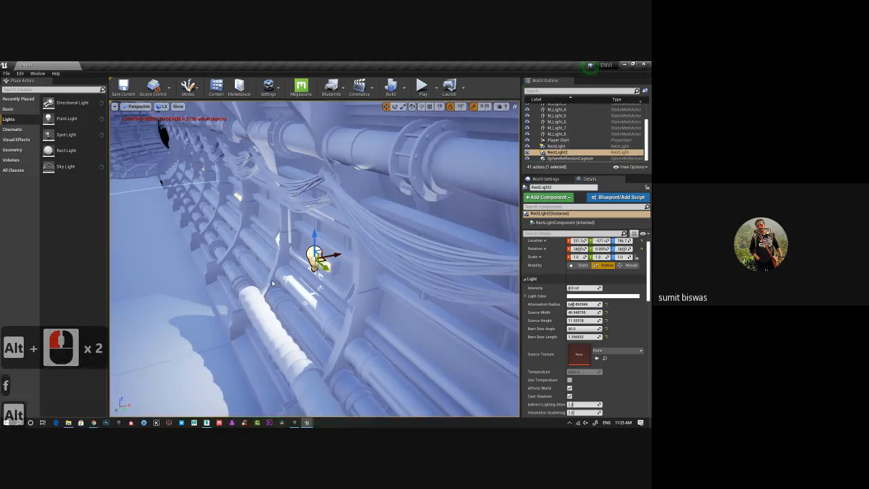
{"action": "left_click_drag", "start_coordinate": [292, 289], "coordinate": [277, 290], "text": "alt"}
{"action": "right_click_drag", "start_coordinate": [277, 290], "coordinate": [280, 289], "text": "alt"}
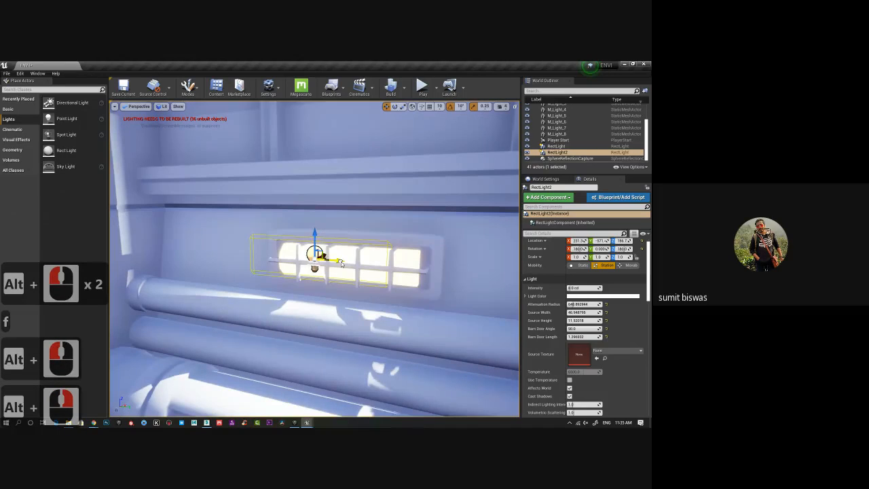
{"action": "left_click_drag", "start_coordinate": [341, 264], "coordinate": [371, 269]}
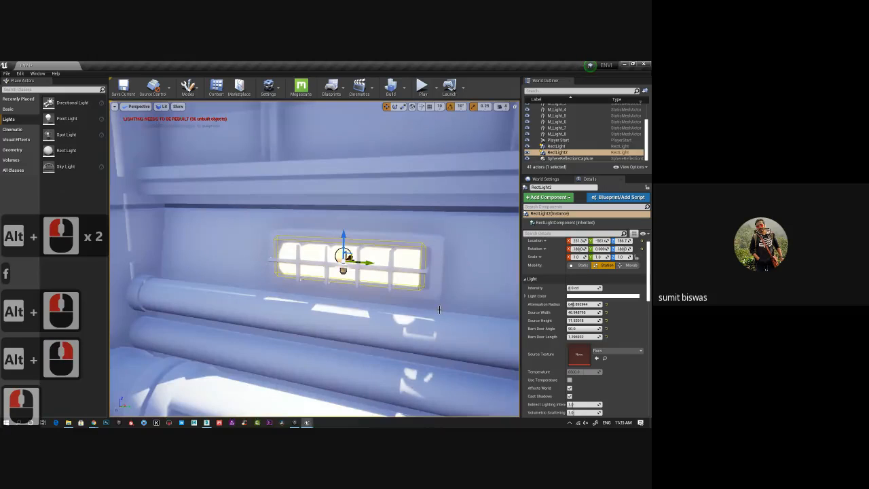
Duplicate the second Rect Light along the right wall and align the copy with the third fixture
{"action": "right_click_drag", "start_coordinate": [439, 309], "coordinate": [440, 311], "text": "alt"}
{"action": "middle_click_drag", "start_coordinate": [440, 311], "coordinate": [417, 307], "text": "alt"}
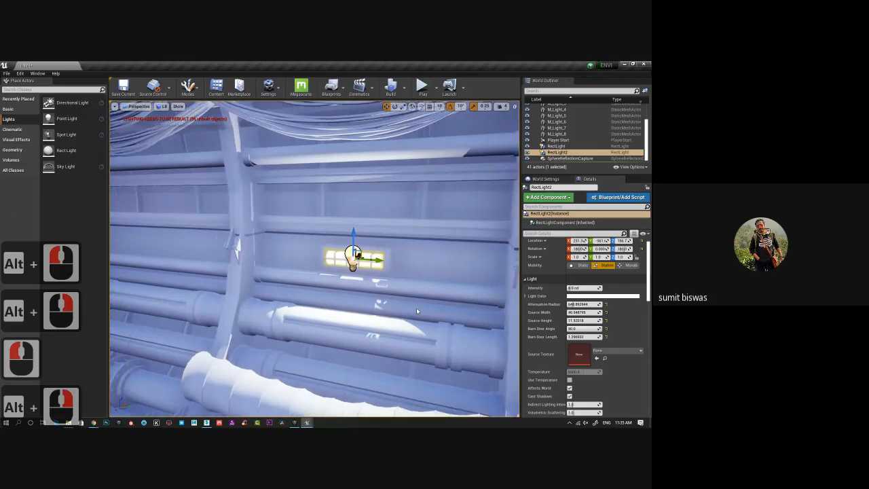
{"action": "left_click_drag", "start_coordinate": [416, 307], "coordinate": [518, 274], "text": "alt"}
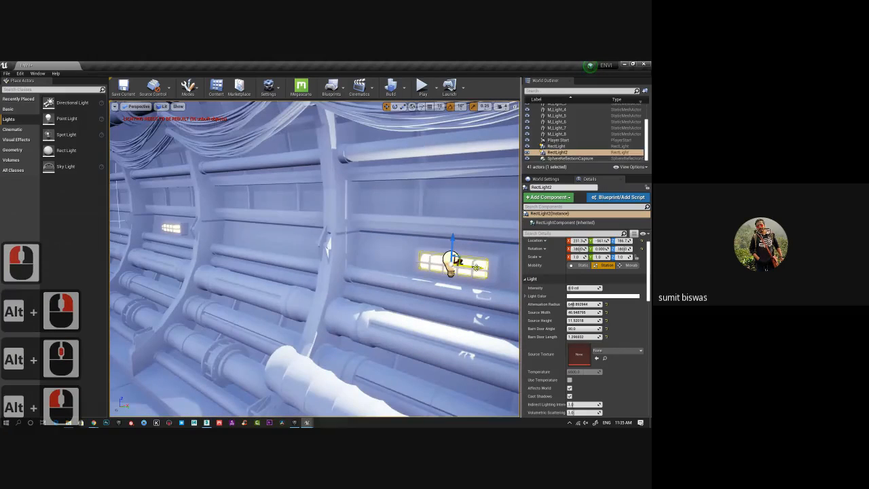
{"action": "left_click_drag", "start_coordinate": [462, 269], "coordinate": [182, 247], "text": "alt"}
{"action": "key", "text": "f"}
{"action": "key", "text": "alt"}
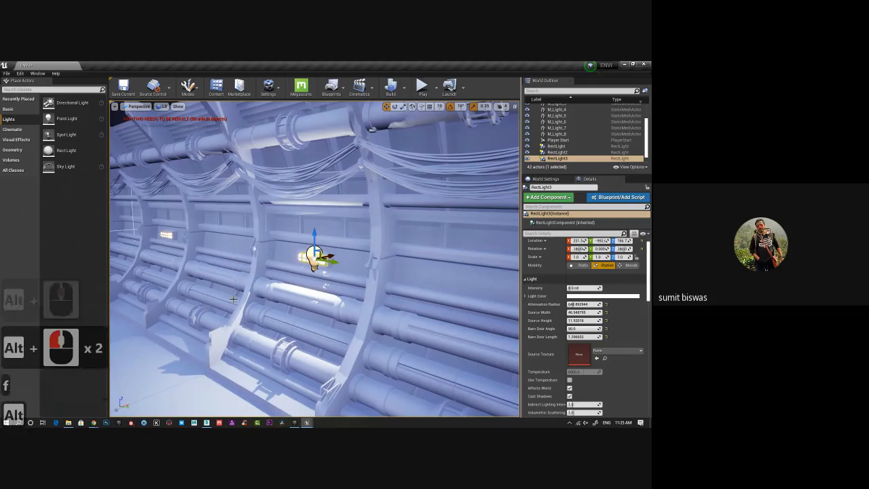
{"action": "right_click_drag", "start_coordinate": [248, 256], "coordinate": [305, 261], "text": "alt"}
{"action": "mouse_move", "coordinate": [305, 261]}
{"action": "left_mouse_down", "text": "alt"}
{"action": "mouse_move", "coordinate": [360, 258]}
{"action": "mouse_move", "coordinate": [323, 261]}
{"action": "left_mouse_up", "text": "alt"}
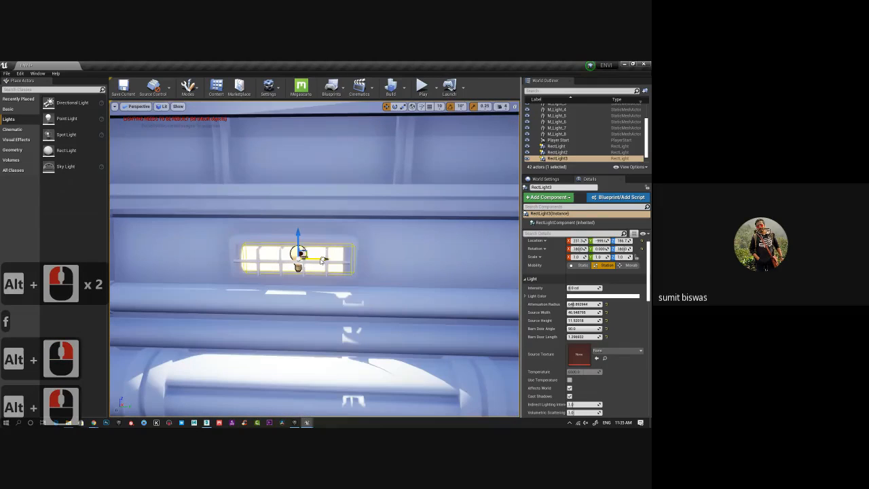
{"action": "scroll", "coordinate": [425, 287], "scroll_direction": "down", "scroll_amount": 2}
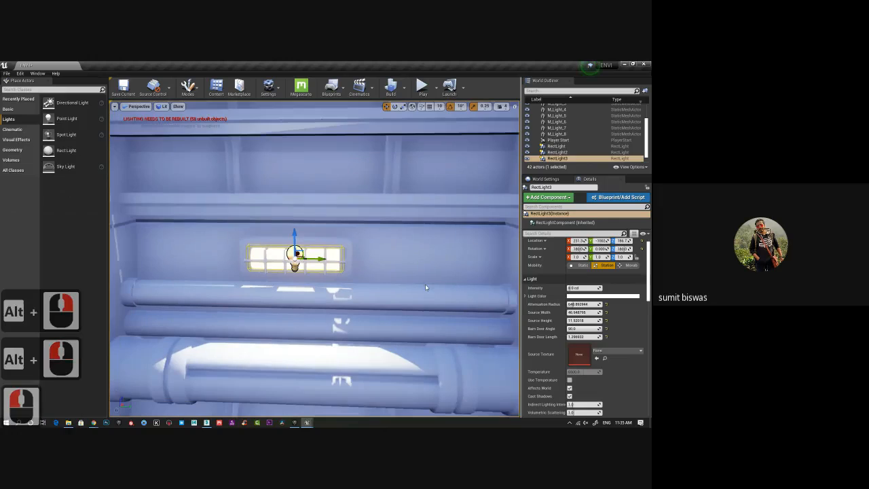
Duplicate the third Rect Light onto the fourth fixture on the right wall and save the level
{"action": "right_click_drag", "start_coordinate": [426, 287], "coordinate": [353, 280], "text": "alt"}
{"action": "middle_click_drag", "start_coordinate": [353, 281], "coordinate": [494, 263], "text": "alt"}
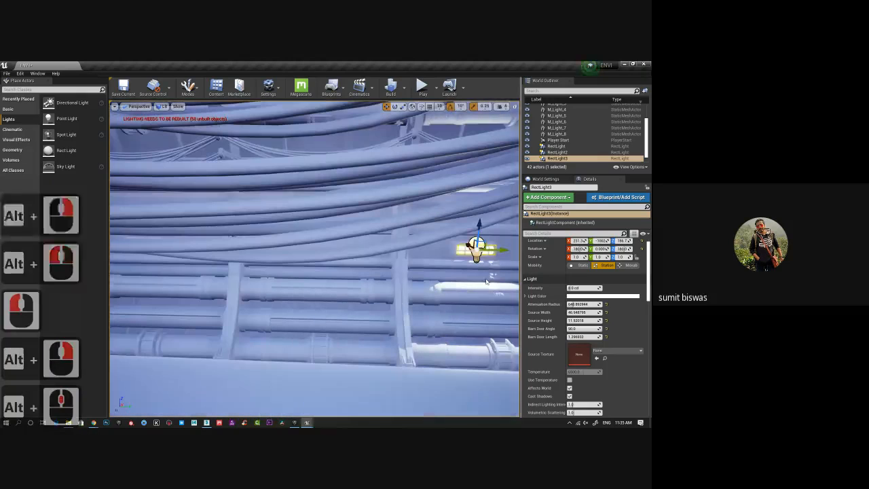
{"action": "left_click_drag", "start_coordinate": [494, 263], "coordinate": [495, 246], "text": "alt"}
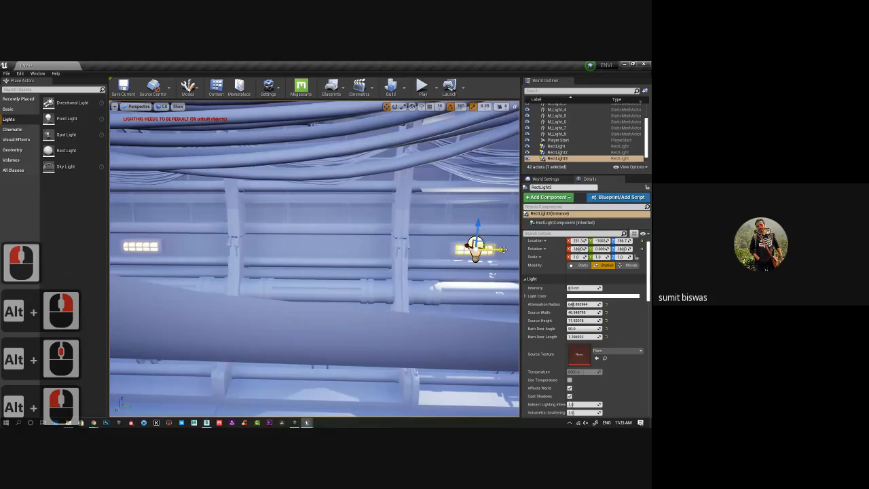
{"action": "left_click_drag", "start_coordinate": [493, 250], "coordinate": [179, 254], "text": "alt"}
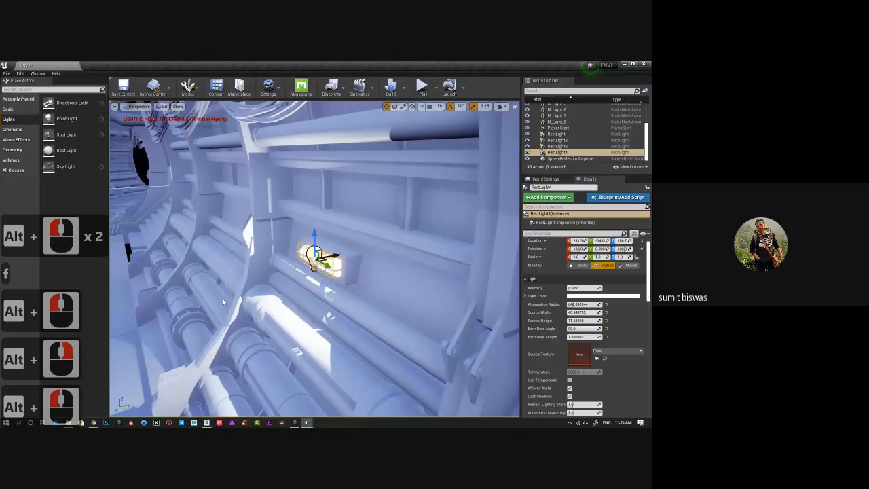
{"action": "right_click_drag", "start_coordinate": [224, 302], "coordinate": [237, 302], "text": "alt"}
{"action": "left_click_drag", "start_coordinate": [238, 302], "coordinate": [265, 302], "text": "alt"}
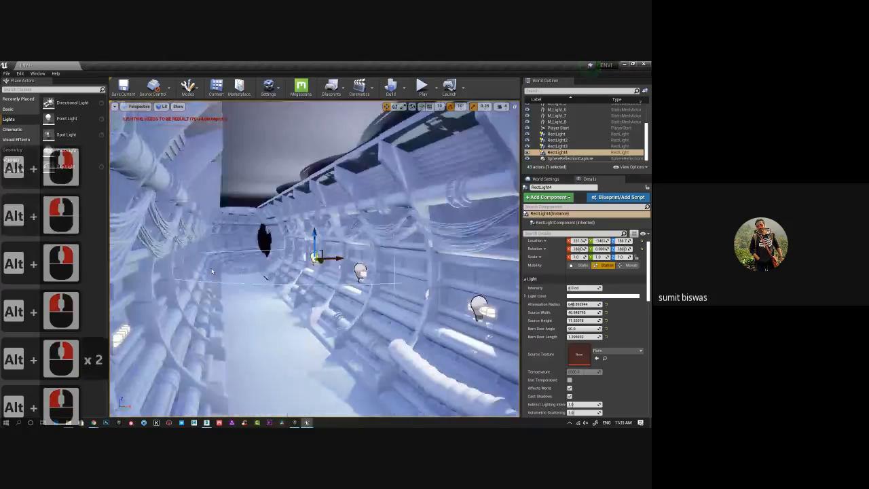
{"action": "right_click_drag", "start_coordinate": [265, 302], "coordinate": [272, 302], "text": "alt"}
{"action": "left_click_drag", "start_coordinate": [272, 302], "coordinate": [286, 302], "text": "alt"}
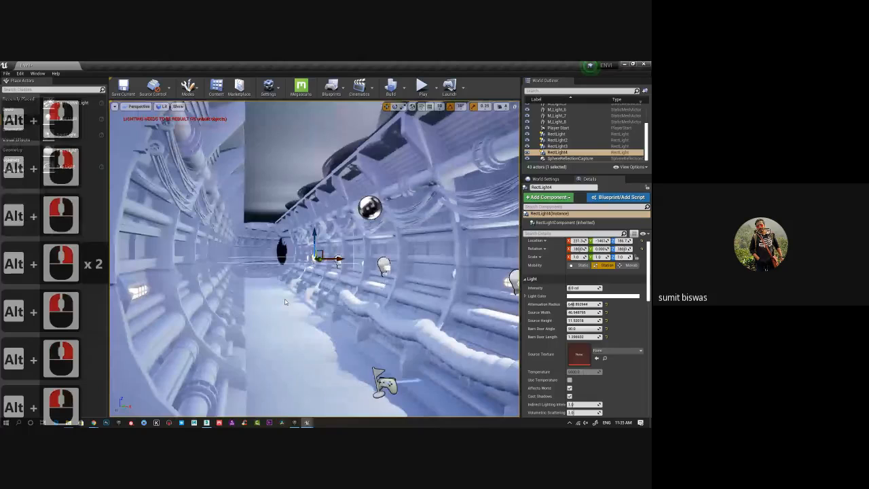
{"action": "right_click_drag", "start_coordinate": [286, 302], "coordinate": [421, 371], "text": "alt"}
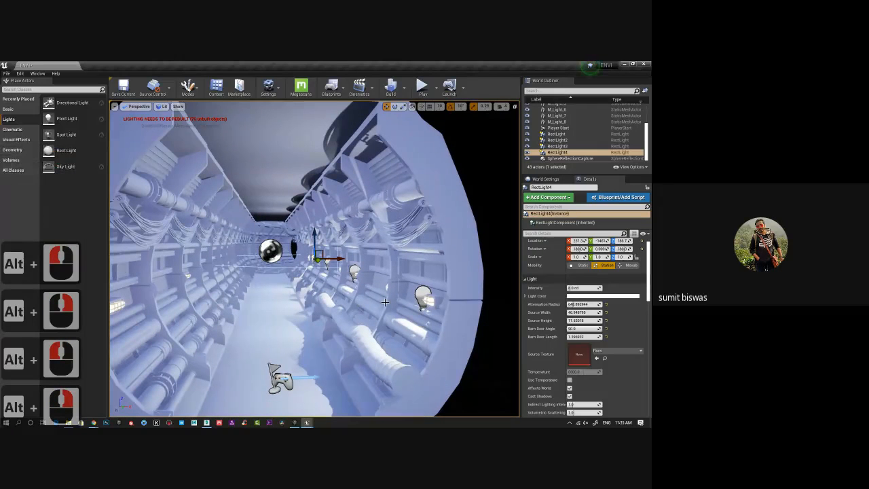
{"action": "key", "text": "ctrl+s"}
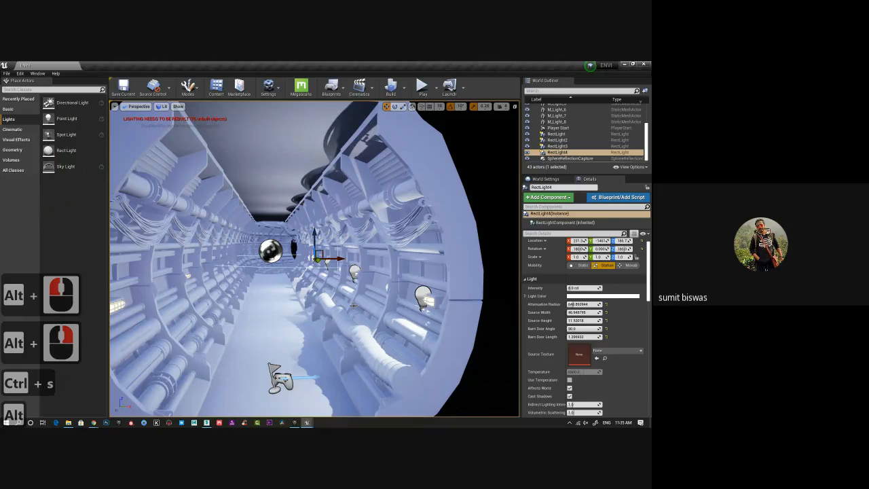
Save all unsaved content in the project, including the M_Light_01 mesh, from the GA193 Mesh folder
{"action": "left_click_drag", "start_coordinate": [353, 306], "coordinate": [309, 279], "text": "alt"}
{"action": "right_click_drag", "start_coordinate": [309, 280], "coordinate": [130, 253], "text": "alt"}
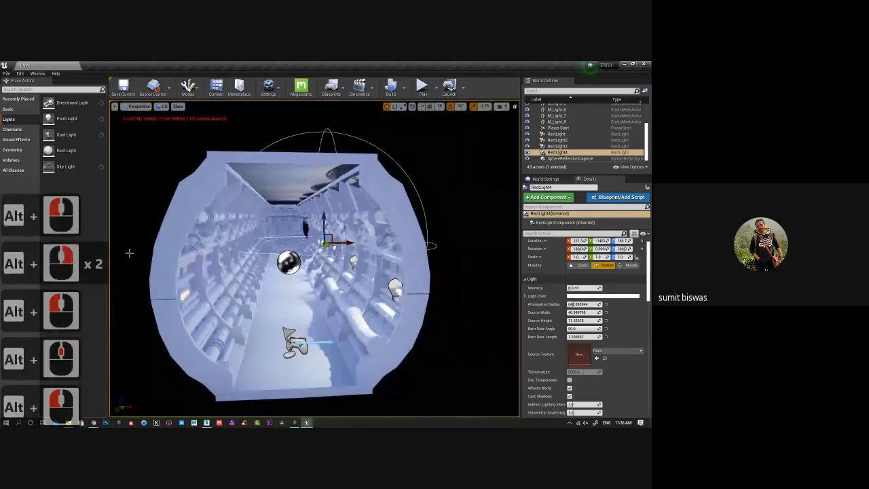
{"action": "left_click", "coordinate": [216, 88]}
{"action": "left_click_drag", "start_coordinate": [254, 142], "coordinate": [258, 142]}
{"action": "right_click", "coordinate": [291, 220]}
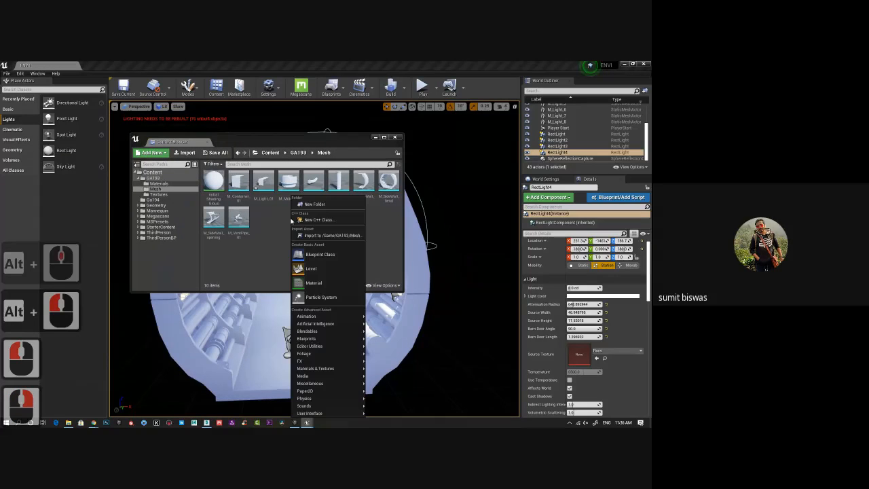
{"action": "left_click", "coordinate": [210, 152]}
{"action": "left_click", "coordinate": [395, 304]}
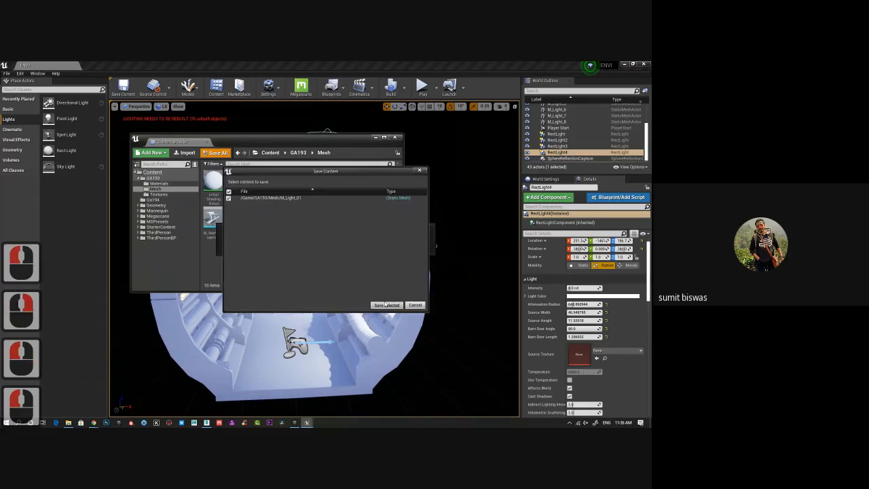
{"action": "left_click", "coordinate": [312, 257]}
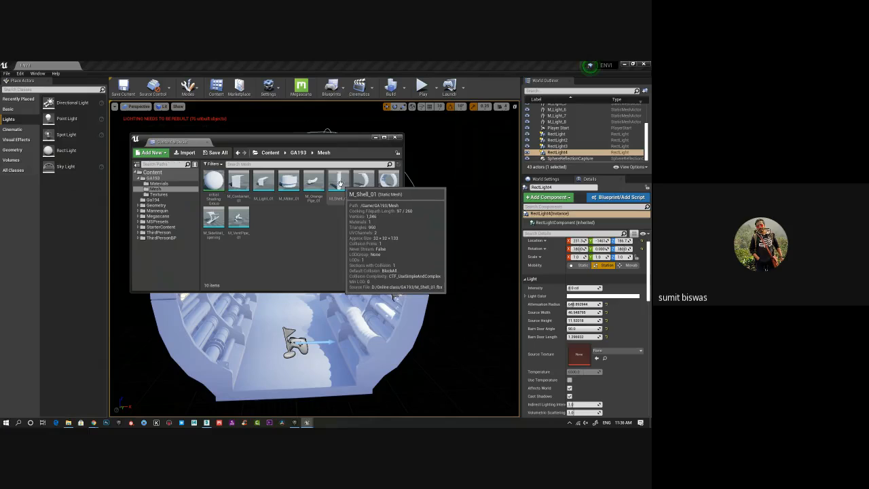
{"action": "left_click", "coordinate": [213, 180]}
{"action": "key", "text": "Delete"}
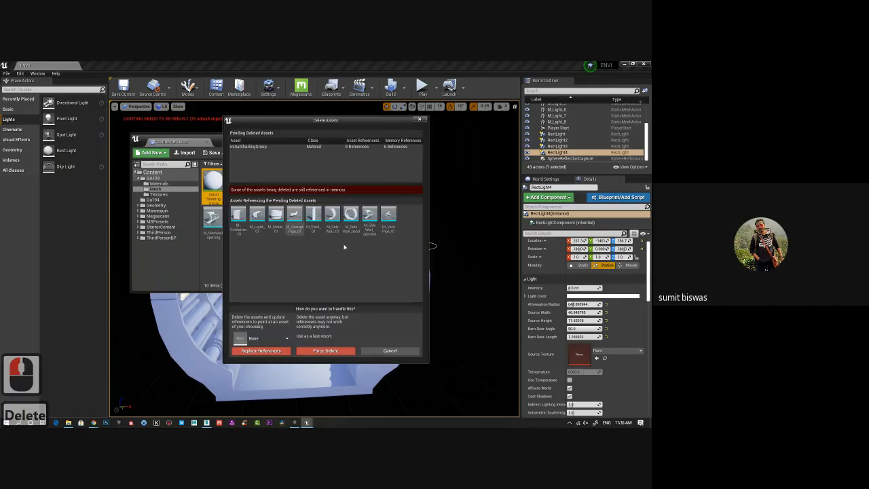
{"action": "left_click", "coordinate": [389, 351]}
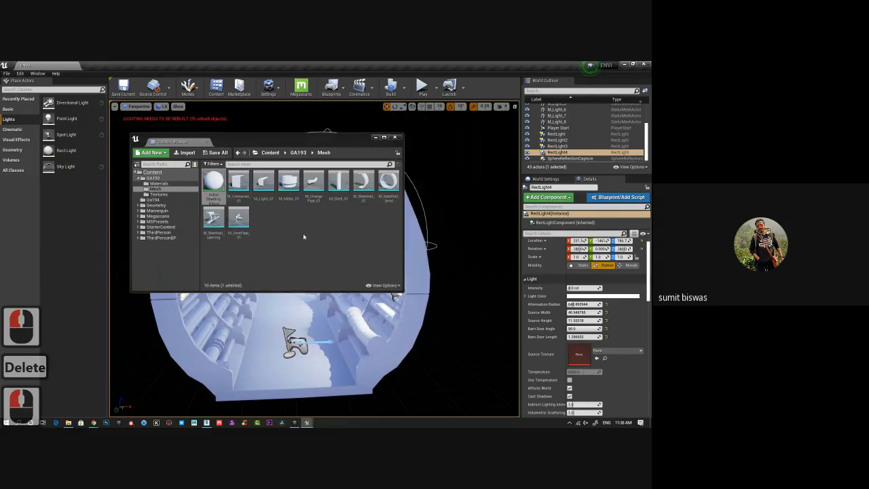
{"action": "left_click", "coordinate": [304, 237]}
Add the M_VentPipe_01 mesh to the level at location 0, 0, 0 and enable grid snapping
{"action": "left_click_drag", "start_coordinate": [280, 148], "coordinate": [161, 143]}
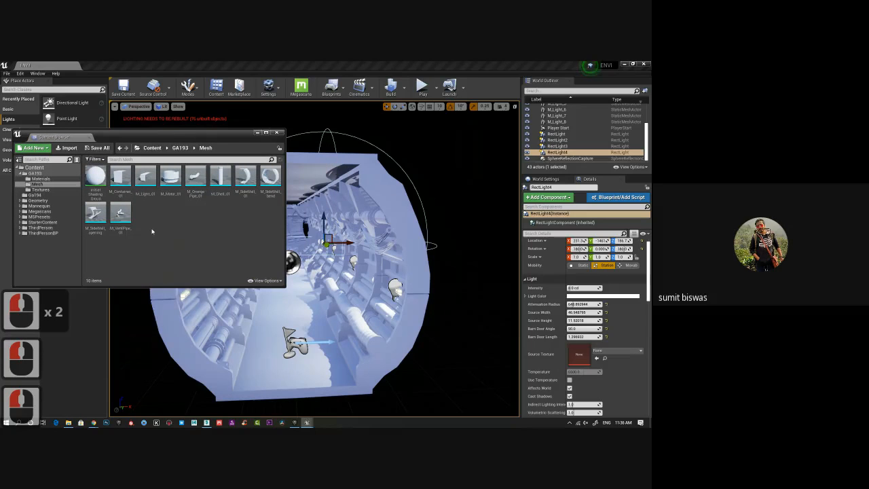
{"action": "left_click_drag", "start_coordinate": [117, 213], "coordinate": [308, 377]}
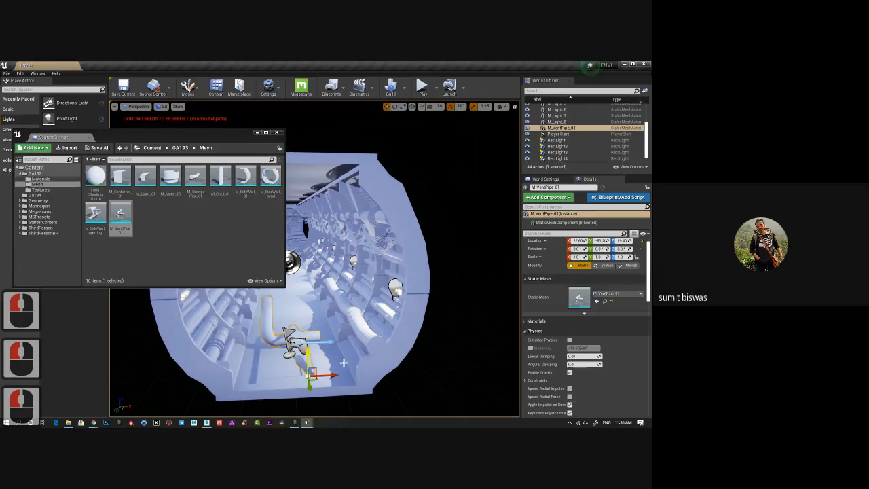
{"action": "left_click", "coordinate": [642, 240]}
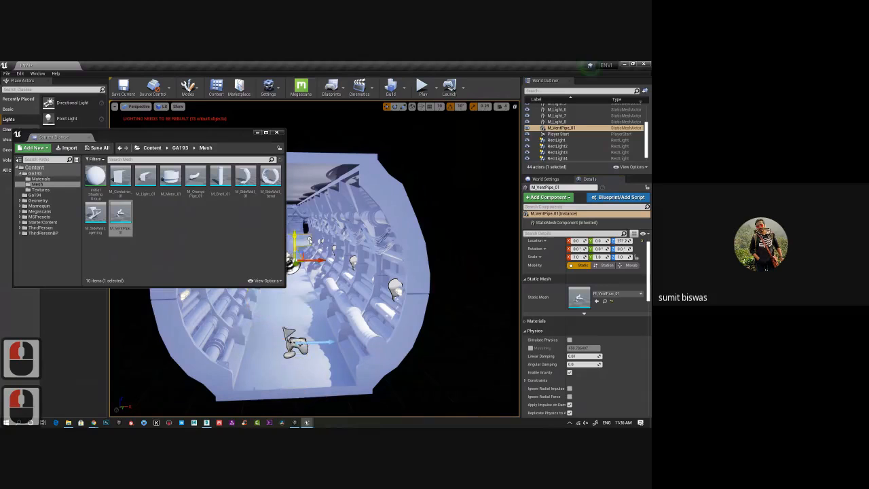
{"action": "key", "text": "ctrl+z"}
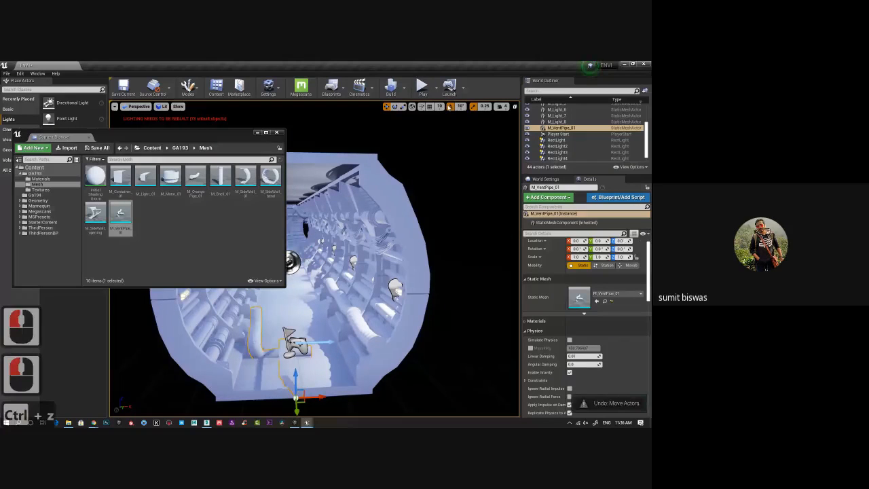
{"action": "left_click", "coordinate": [430, 106]}
{"action": "left_click", "coordinate": [258, 133]}
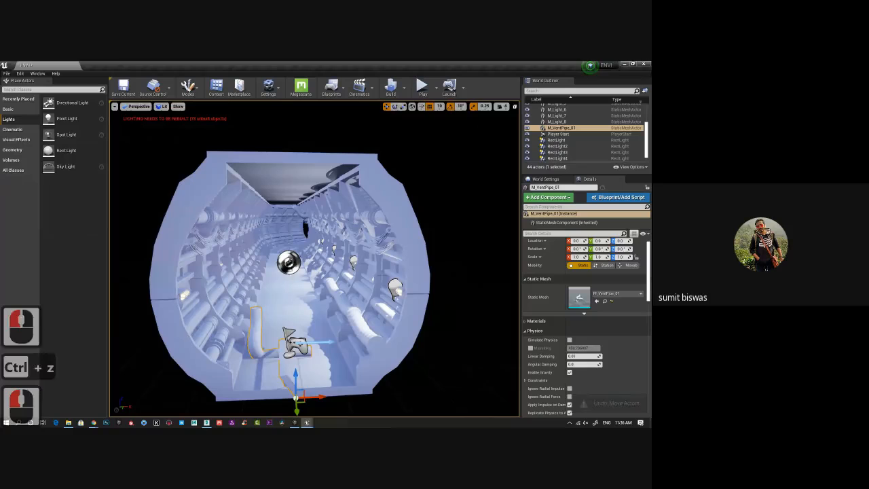
Raise the vent pipe from the floor and move it beside the upper part of the tunnel's right wall
{"action": "left_click_drag", "start_coordinate": [297, 374], "coordinate": [319, 283]}
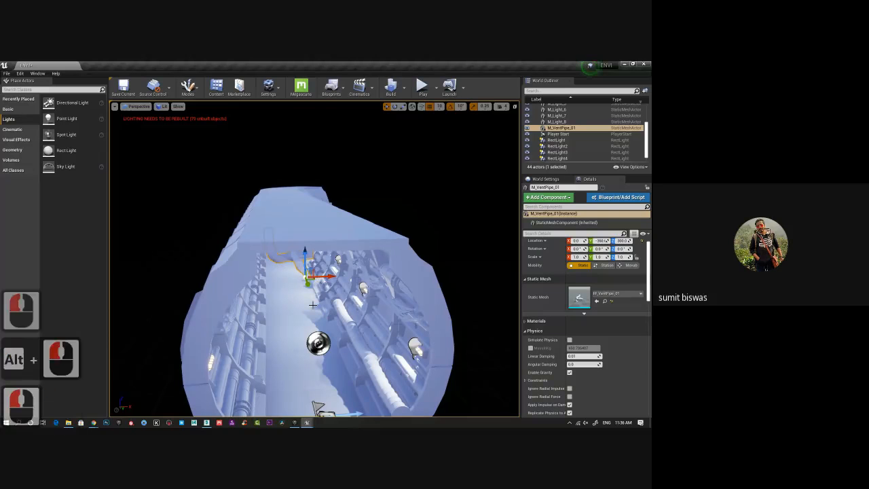
{"action": "right_click_drag", "start_coordinate": [319, 283], "coordinate": [319, 315], "text": "alt"}
{"action": "left_click_drag", "start_coordinate": [319, 315], "coordinate": [341, 299], "text": "alt"}
{"action": "left_click_drag", "start_coordinate": [318, 167], "coordinate": [435, 208]}
{"action": "right_click_drag", "start_coordinate": [435, 208], "coordinate": [426, 213], "text": "alt"}
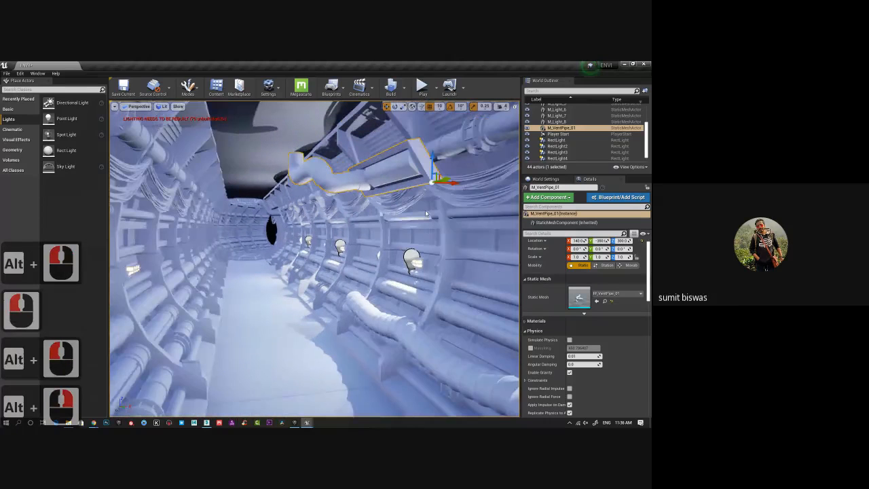
{"action": "middle_click_drag", "start_coordinate": [426, 214], "coordinate": [485, 236], "text": "alt"}
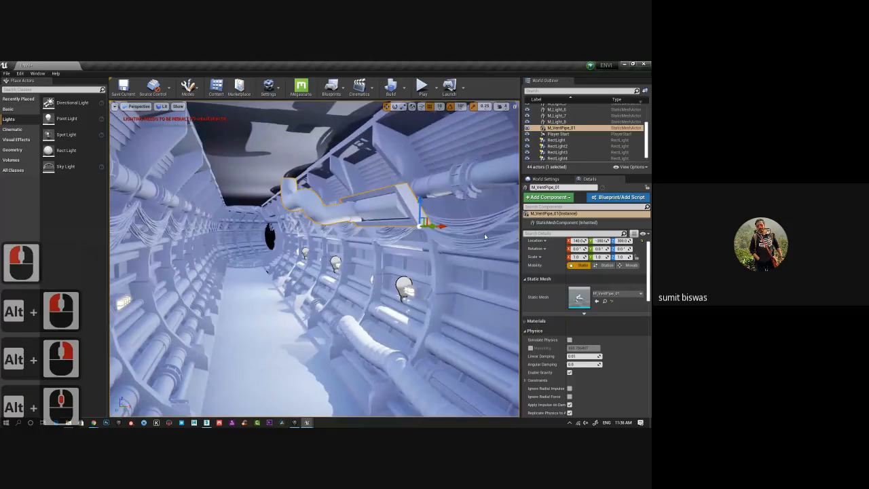
{"action": "double_click", "coordinate": [485, 237]}
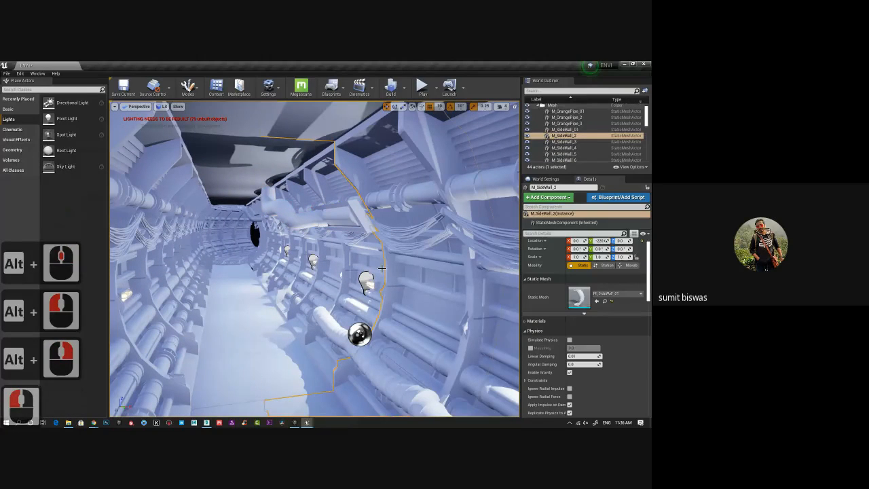
Fit the vent pipe into its bay on the upper right wall at X 180, Y -450, Z 360
{"action": "left_click", "coordinate": [335, 217]}
{"action": "mouse_move", "coordinate": [367, 206]}
{"action": "left_mouse_down"}
{"action": "mouse_move", "coordinate": [365, 178]}
{"action": "mouse_move", "coordinate": [370, 202]}
{"action": "mouse_move", "coordinate": [355, 202]}
{"action": "left_mouse_up"}
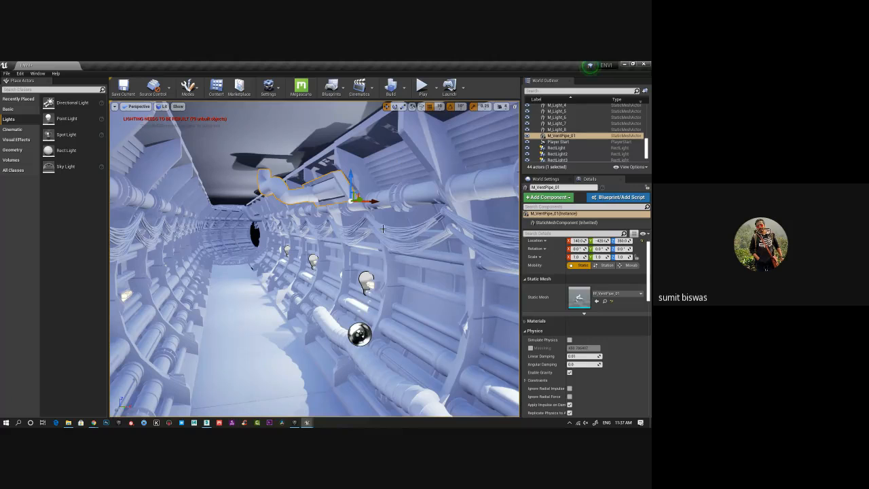
{"action": "key", "text": "f"}
{"action": "left_click_drag", "start_coordinate": [372, 293], "coordinate": [447, 279], "text": "alt"}
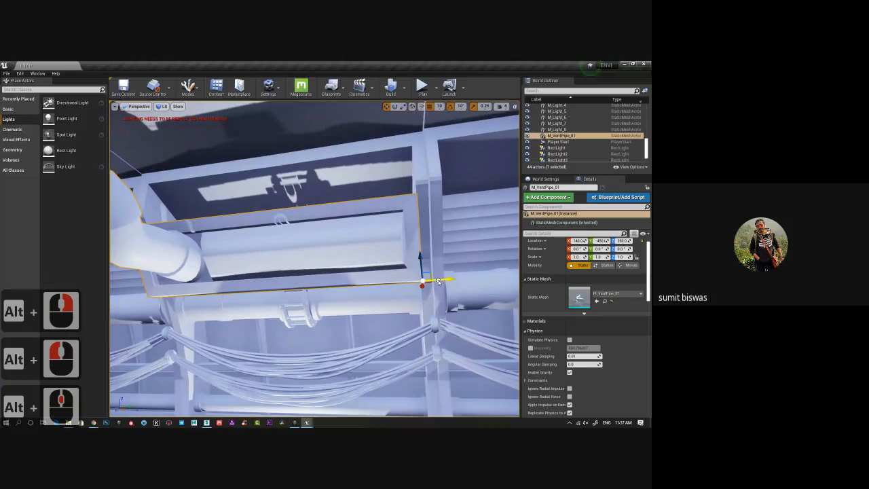
{"action": "left_click_drag", "start_coordinate": [412, 316], "coordinate": [443, 260], "text": "alt"}
{"action": "left_click_drag", "start_coordinate": [360, 282], "coordinate": [359, 281], "text": "alt"}
{"action": "left_click_drag", "start_coordinate": [402, 257], "coordinate": [393, 256]}
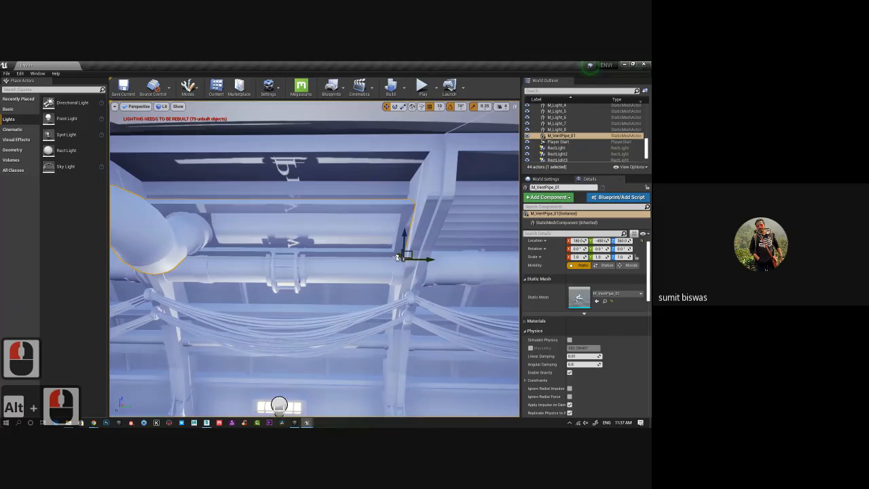
{"action": "left_click", "coordinate": [388, 258]}
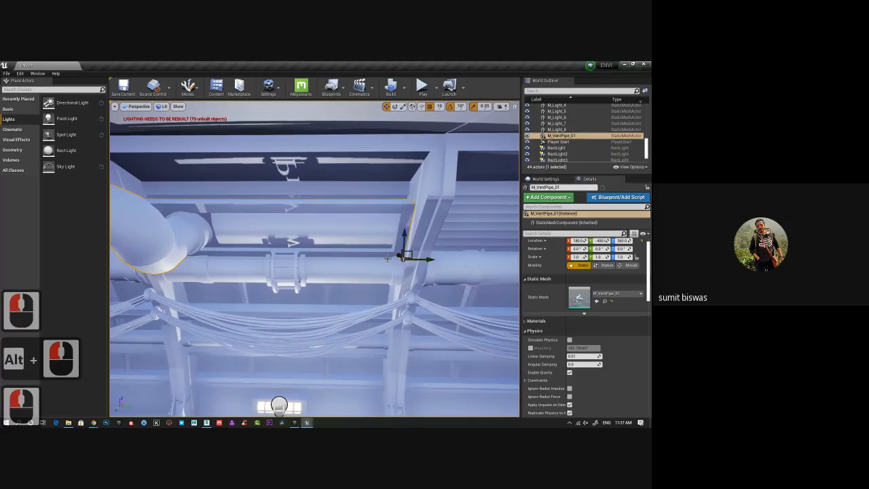
Duplicate the vent pipe deeper into the tunnel along the upper right wall
{"action": "left_click_drag", "start_coordinate": [387, 258], "coordinate": [331, 241], "text": "alt"}
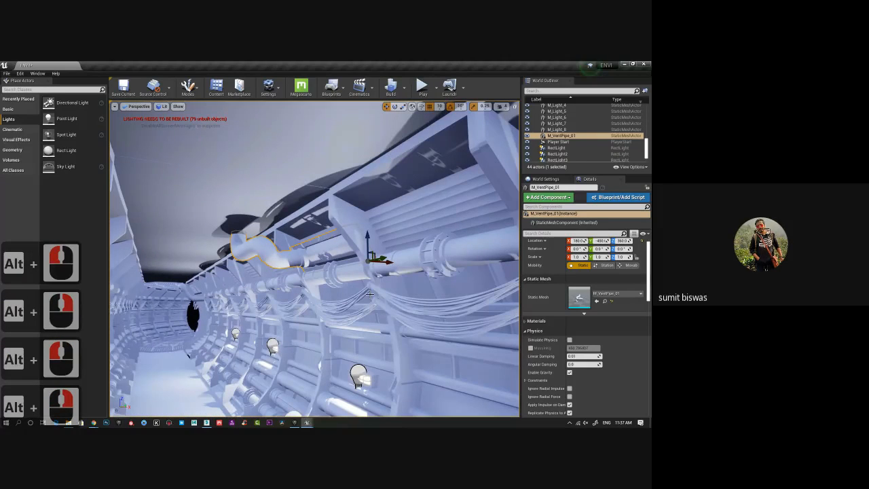
{"action": "right_click_drag", "start_coordinate": [370, 294], "coordinate": [360, 292], "text": "alt"}
{"action": "middle_click_drag", "start_coordinate": [359, 292], "coordinate": [359, 259], "text": "alt"}
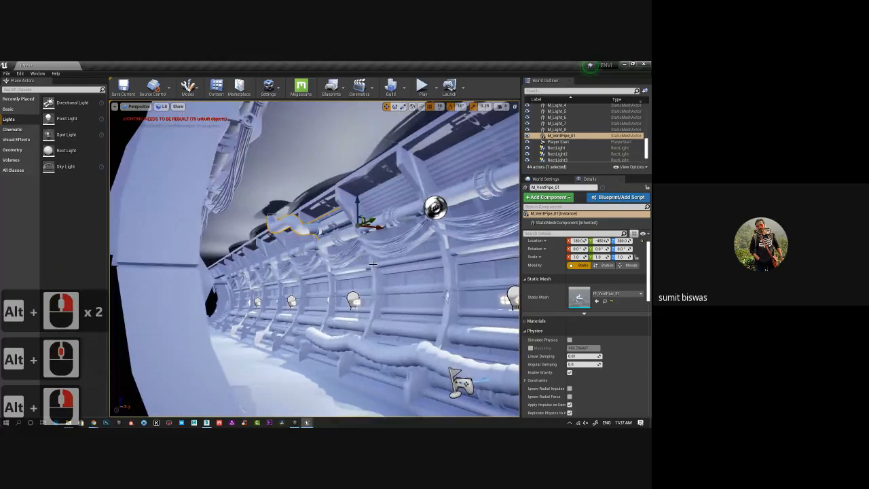
{"action": "right_click_drag", "start_coordinate": [372, 264], "coordinate": [291, 269], "text": "alt"}
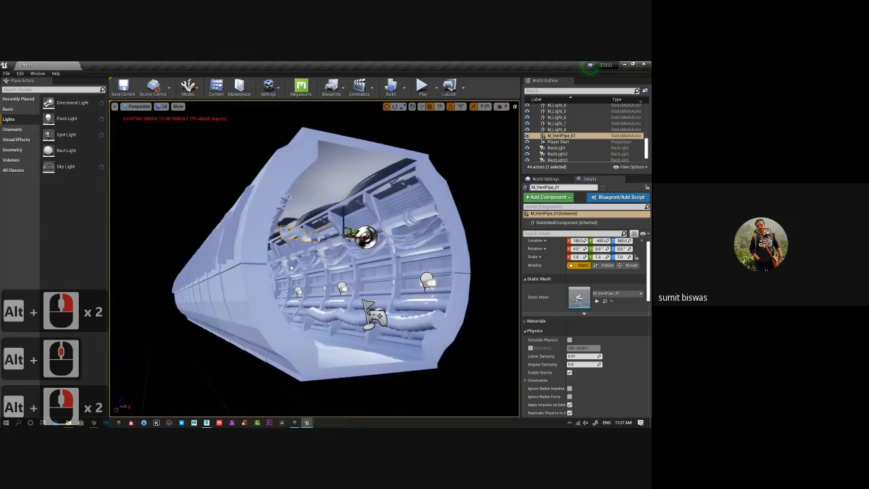
{"action": "left_click_drag", "start_coordinate": [291, 268], "coordinate": [360, 277], "text": "alt"}
{"action": "right_click_drag", "start_coordinate": [360, 278], "coordinate": [471, 329], "text": "alt"}
{"action": "left_click_drag", "start_coordinate": [471, 328], "coordinate": [249, 299], "text": "alt"}
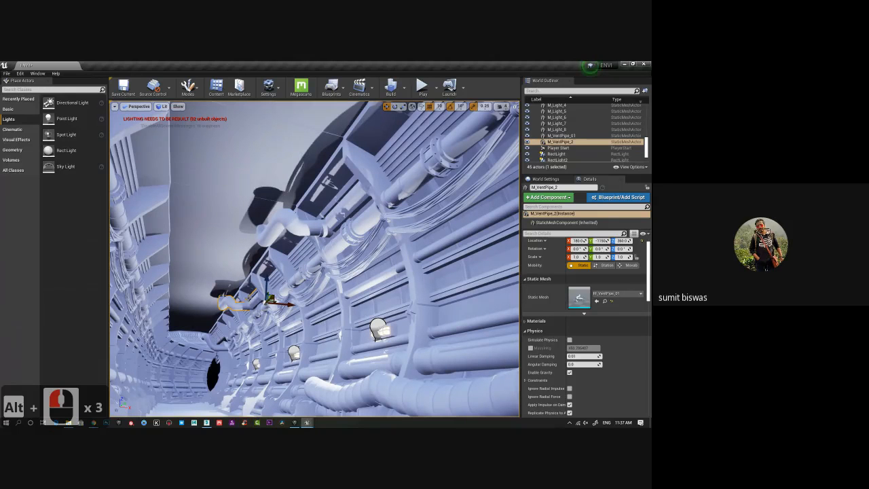
{"action": "left_click", "coordinate": [291, 304], "text": "alt"}
Align the second vent pipe with its wall bay at Y -900
{"action": "key", "text": "f"}
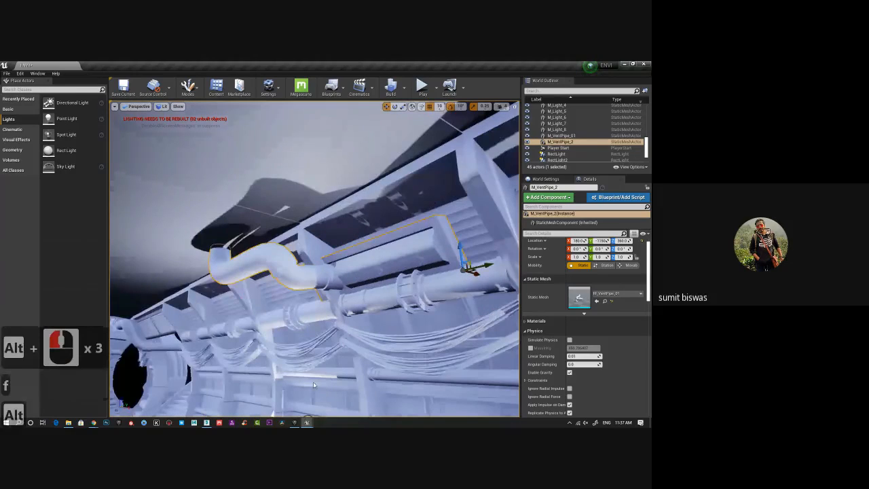
{"action": "left_click_drag", "start_coordinate": [313, 381], "coordinate": [275, 368], "text": "alt"}
{"action": "middle_click_drag", "start_coordinate": [274, 369], "coordinate": [292, 326], "text": "alt"}
{"action": "left_click_drag", "start_coordinate": [292, 326], "coordinate": [326, 305], "text": "alt"}
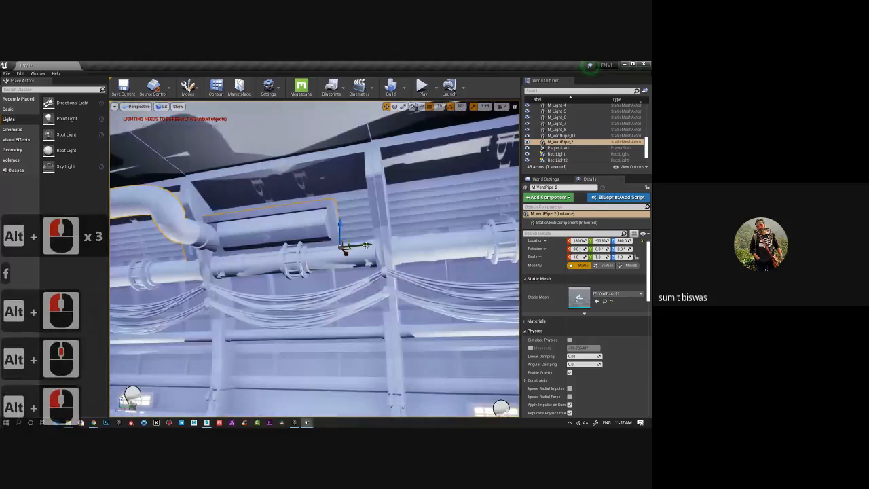
{"action": "mouse_move", "coordinate": [367, 251]}
{"action": "left_mouse_down"}
{"action": "mouse_move", "coordinate": [399, 243]}
{"action": "mouse_move", "coordinate": [367, 277]}
{"action": "mouse_move", "coordinate": [329, 274]}
{"action": "mouse_move", "coordinate": [319, 300]}
{"action": "mouse_move", "coordinate": [449, 298]}
{"action": "mouse_move", "coordinate": [360, 296]}
{"action": "mouse_move", "coordinate": [356, 252]}
{"action": "mouse_move", "coordinate": [380, 243]}
{"action": "left_mouse_up"}
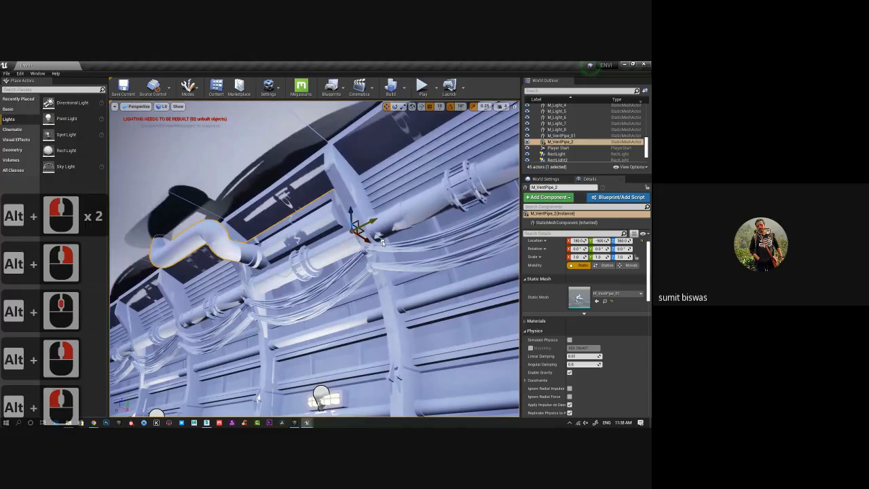
Duplicate the second vent pipe further along the right wall, align the copy with its wall bay, and save the level
{"action": "left_click", "coordinate": [377, 232]}
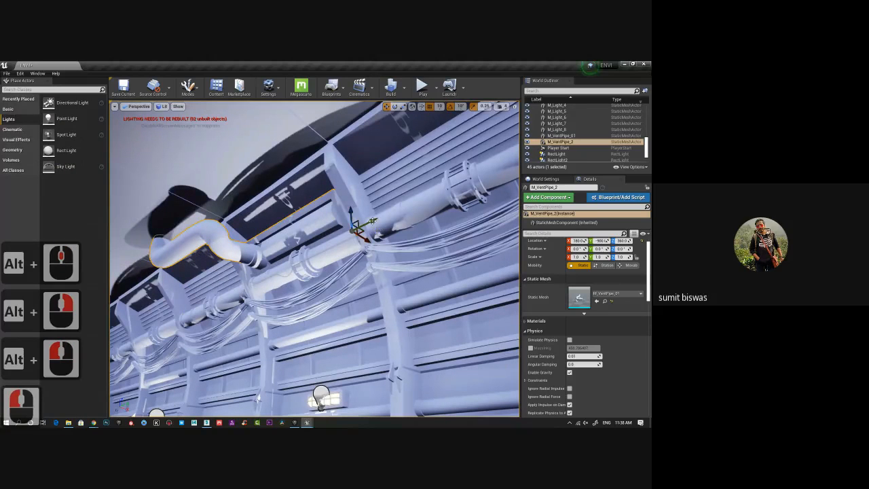
{"action": "left_click_drag", "start_coordinate": [377, 233], "coordinate": [184, 311], "text": "alt"}
{"action": "left_click_drag", "start_coordinate": [283, 315], "coordinate": [282, 316], "text": "alt"}
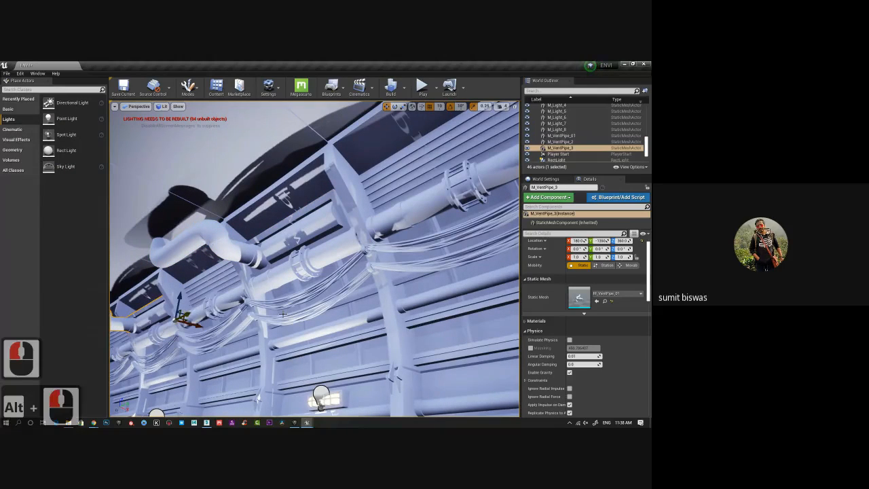
{"action": "middle_click_drag", "start_coordinate": [283, 315], "coordinate": [295, 314], "text": "alt"}
{"action": "left_click_drag", "start_coordinate": [295, 314], "coordinate": [294, 335], "text": "alt"}
{"action": "key", "text": "f"}
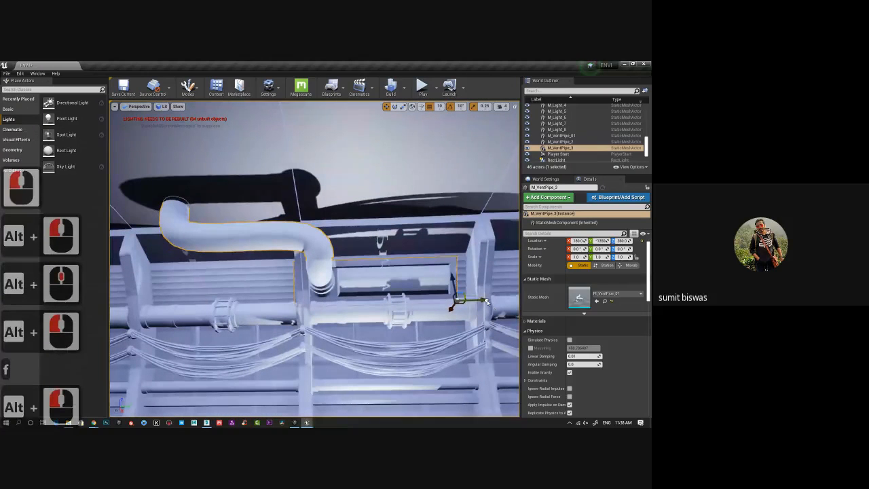
{"action": "left_click_drag", "start_coordinate": [485, 300], "coordinate": [503, 301]}
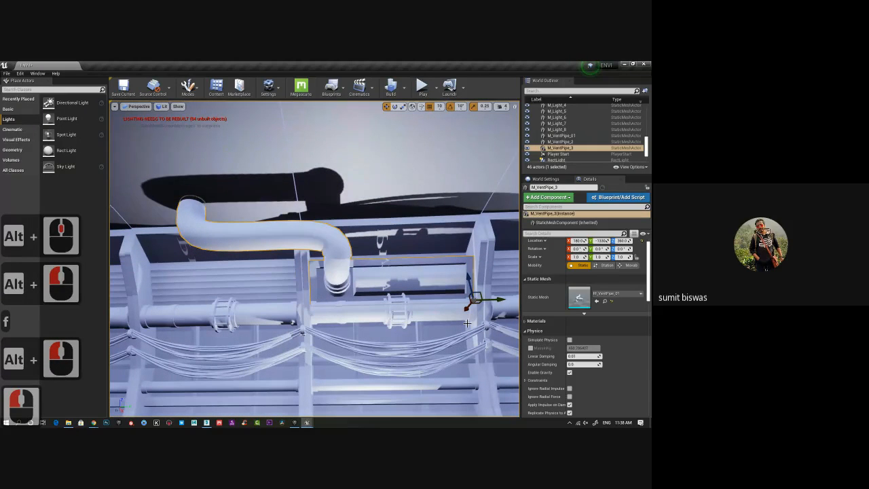
{"action": "left_click_drag", "start_coordinate": [467, 323], "coordinate": [549, 314], "text": "alt"}
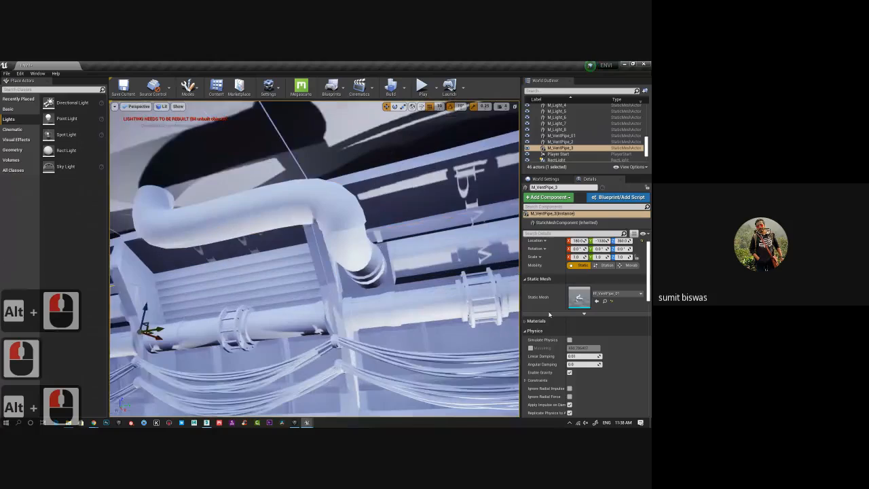
{"action": "middle_click_drag", "start_coordinate": [550, 315], "coordinate": [482, 328], "text": "alt"}
{"action": "key", "text": "ctrl+s"}
Inspect the tunnel with the three vent pipes from its open end, hiding the editor icons briefly and showing them again
{"action": "scroll", "coordinate": [205, 304], "scroll_direction": "down", "scroll_amount": 5}
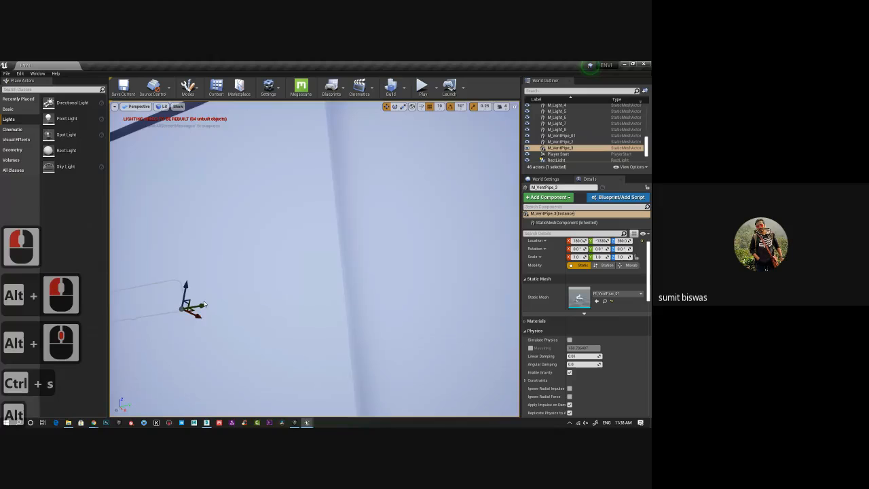
{"action": "right_click_drag", "start_coordinate": [205, 304], "coordinate": [258, 292], "text": "alt"}
{"action": "left_click_drag", "start_coordinate": [258, 292], "coordinate": [320, 272], "text": "alt"}
{"action": "right_click_drag", "start_coordinate": [319, 272], "coordinate": [340, 259], "text": "alt"}
{"action": "left_click_drag", "start_coordinate": [339, 258], "coordinate": [371, 244], "text": "alt"}
{"action": "middle_click_drag", "start_coordinate": [370, 244], "coordinate": [361, 231], "text": "alt"}
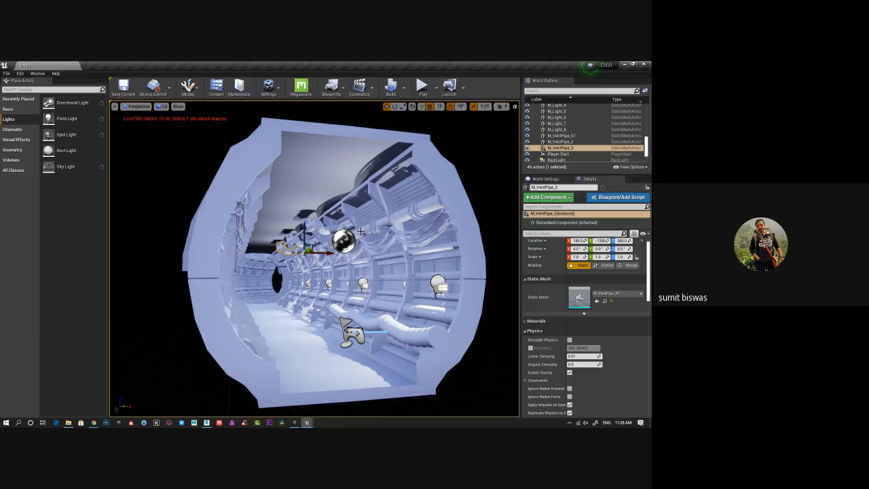
{"action": "middle_click_drag", "start_coordinate": [361, 231], "coordinate": [368, 308], "text": "alt"}
{"action": "left_click_drag", "start_coordinate": [368, 308], "coordinate": [320, 299], "text": "alt"}
{"action": "key", "text": "g"}
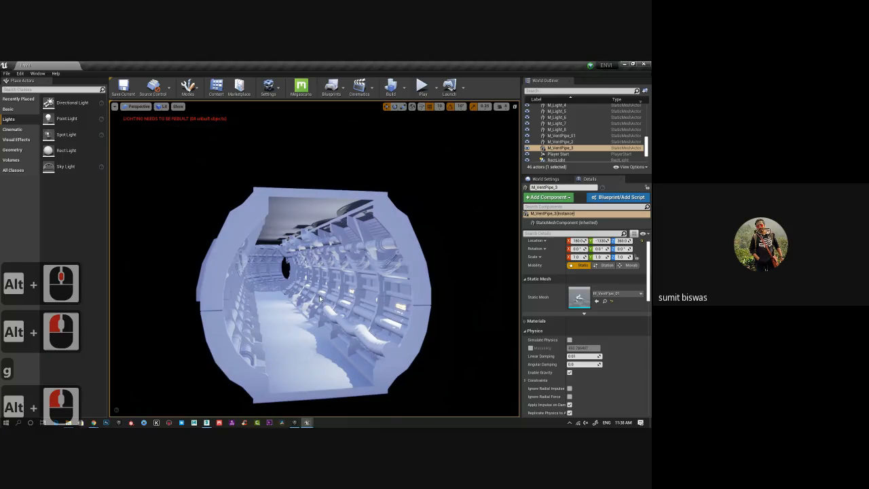
{"action": "right_click_drag", "start_coordinate": [319, 299], "coordinate": [333, 288], "text": "alt"}
{"action": "key", "text": "g"}
Duplicate the nearest right-wall rect light across to the opposite left wall and reset the copy's rotation to default
{"action": "left_click", "coordinate": [404, 300]}
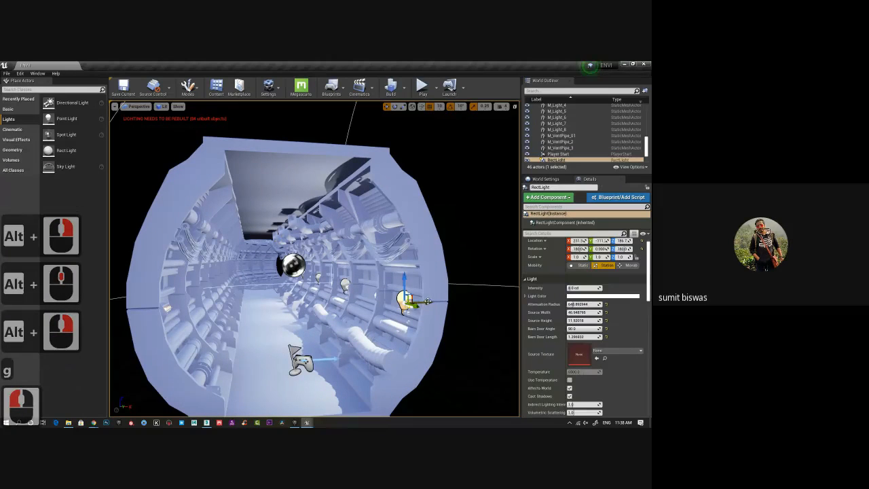
{"action": "left_click_drag", "start_coordinate": [428, 301], "coordinate": [193, 307], "text": "alt"}
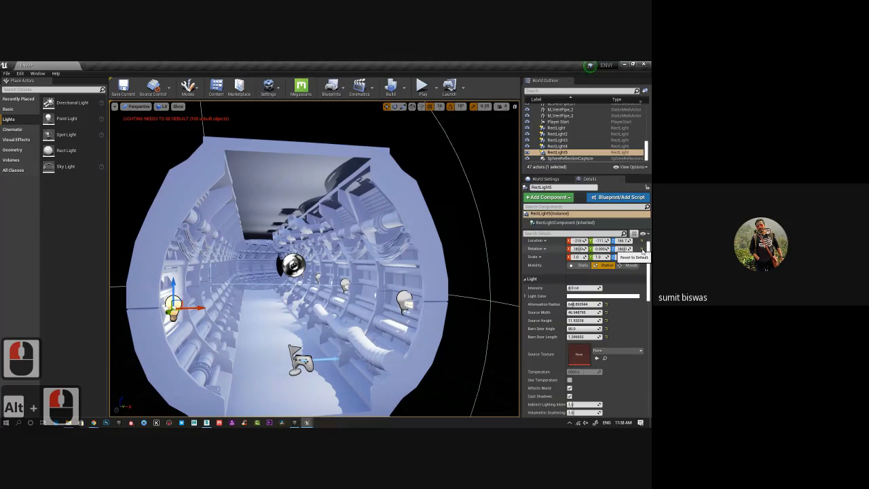
{"action": "left_click", "coordinate": [643, 250]}
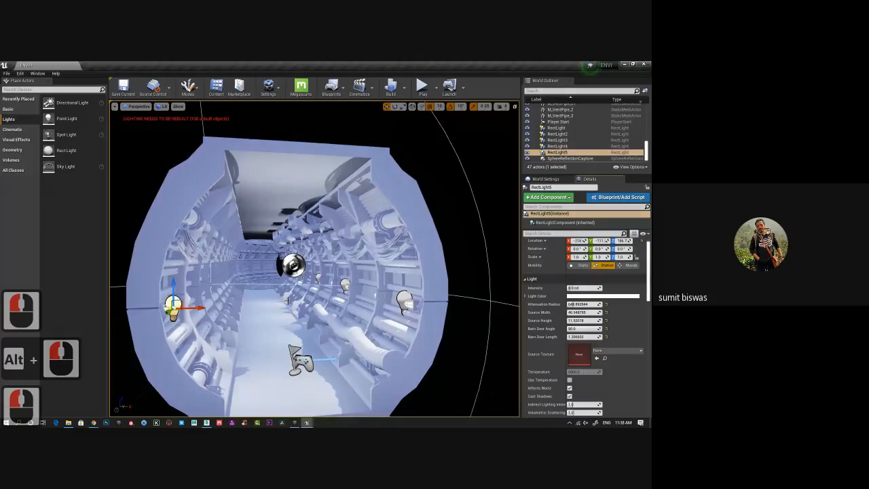
Align the duplicated rect light with the glowing panel of the first light fixture on the left wall
{"action": "left_click_drag", "start_coordinate": [387, 308], "coordinate": [416, 310], "text": "alt"}
{"action": "middle_click_drag", "start_coordinate": [416, 310], "coordinate": [426, 310], "text": "alt"}
{"action": "key", "text": "f"}
{"action": "left_click_drag", "start_coordinate": [417, 310], "coordinate": [314, 325], "text": "alt"}
{"action": "right_click_drag", "start_coordinate": [314, 324], "coordinate": [346, 316], "text": "alt"}
{"action": "left_click_drag", "start_coordinate": [347, 316], "coordinate": [338, 313], "text": "alt"}
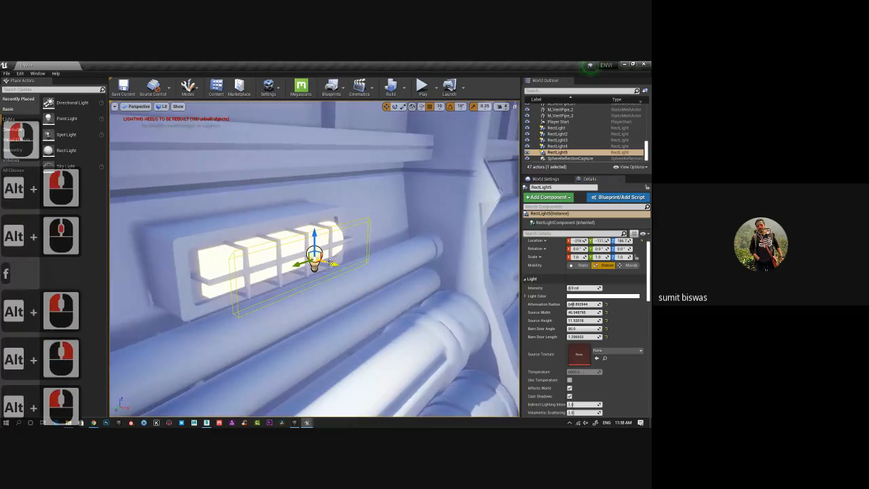
{"action": "left_click_drag", "start_coordinate": [320, 267], "coordinate": [333, 318], "text": "alt"}
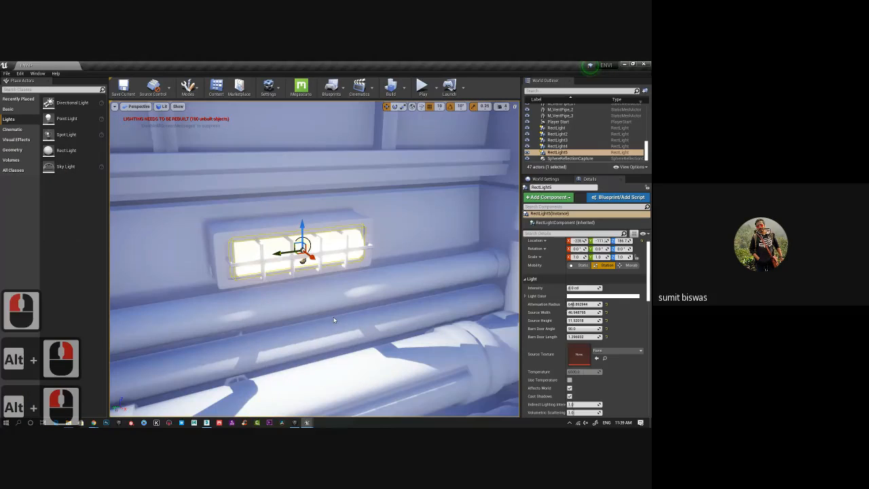
Duplicate the left-wall rect light to the second fixture deeper in the tunnel and align the copy with its panel
{"action": "right_click_drag", "start_coordinate": [333, 318], "coordinate": [292, 298], "text": "alt"}
{"action": "middle_click_drag", "start_coordinate": [292, 299], "coordinate": [406, 327], "text": "alt"}
{"action": "right_click_drag", "start_coordinate": [405, 327], "coordinate": [390, 319], "text": "alt"}
{"action": "left_click_drag", "start_coordinate": [172, 278], "coordinate": [477, 251], "text": "alt"}
{"action": "right_click_drag", "start_coordinate": [477, 251], "coordinate": [472, 258], "text": "alt"}
{"action": "key", "text": "f"}
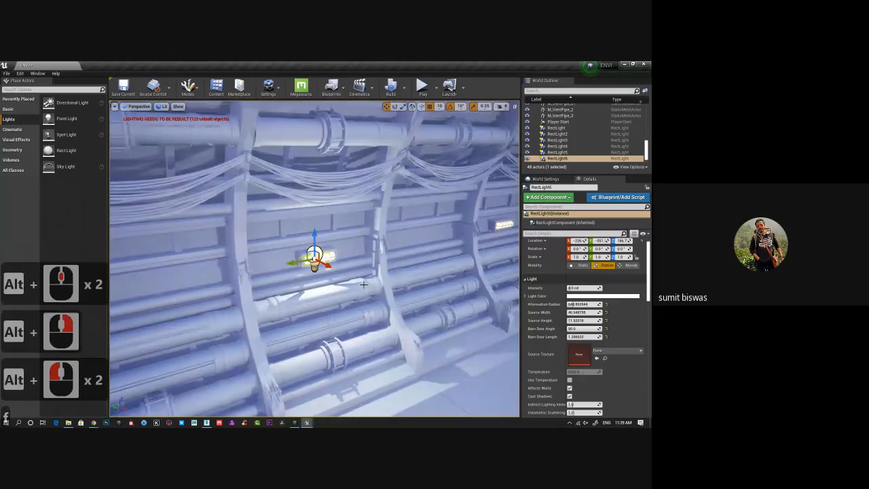
{"action": "right_click_drag", "start_coordinate": [315, 283], "coordinate": [354, 273], "text": "alt"}
{"action": "left_click_drag", "start_coordinate": [353, 273], "coordinate": [322, 263], "text": "alt"}
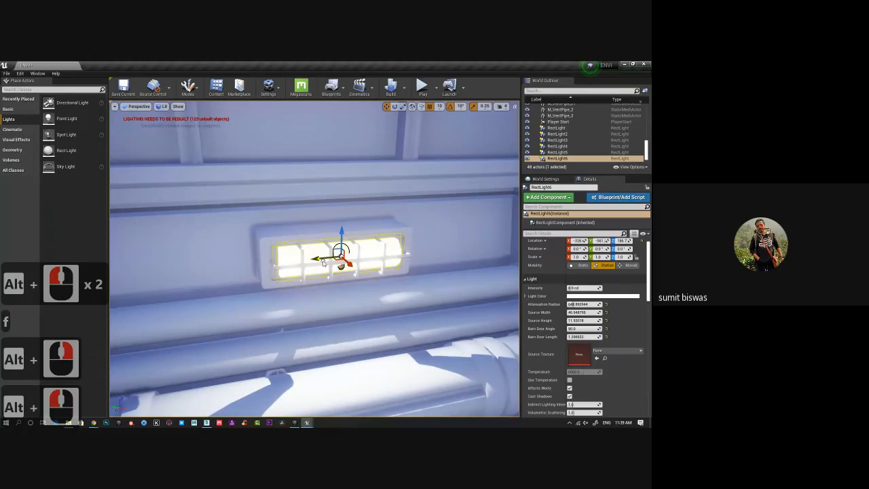
Duplicate the second left-wall rect light further along and align the copy with the third light fixture
{"action": "right_click_drag", "start_coordinate": [323, 263], "coordinate": [279, 272], "text": "alt"}
{"action": "middle_click_drag", "start_coordinate": [381, 278], "coordinate": [333, 288], "text": "alt"}
{"action": "right_click_drag", "start_coordinate": [333, 289], "coordinate": [319, 297], "text": "alt"}
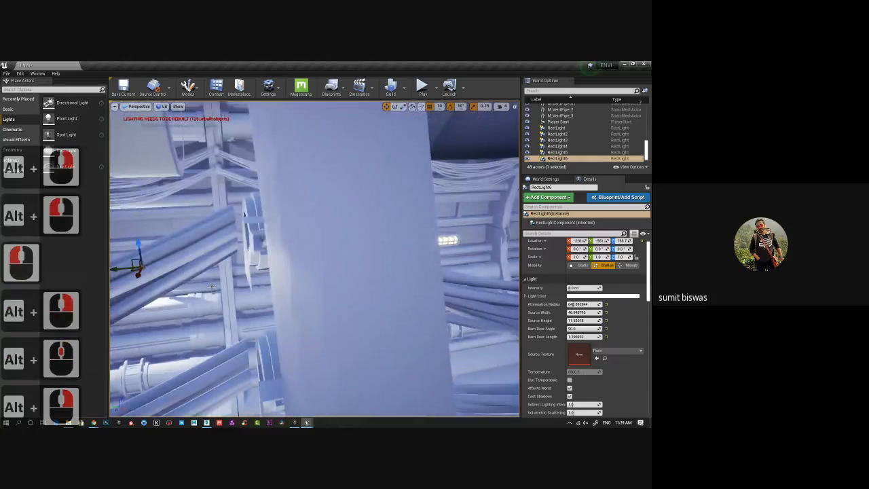
{"action": "left_click_drag", "start_coordinate": [211, 287], "coordinate": [234, 271], "text": "alt"}
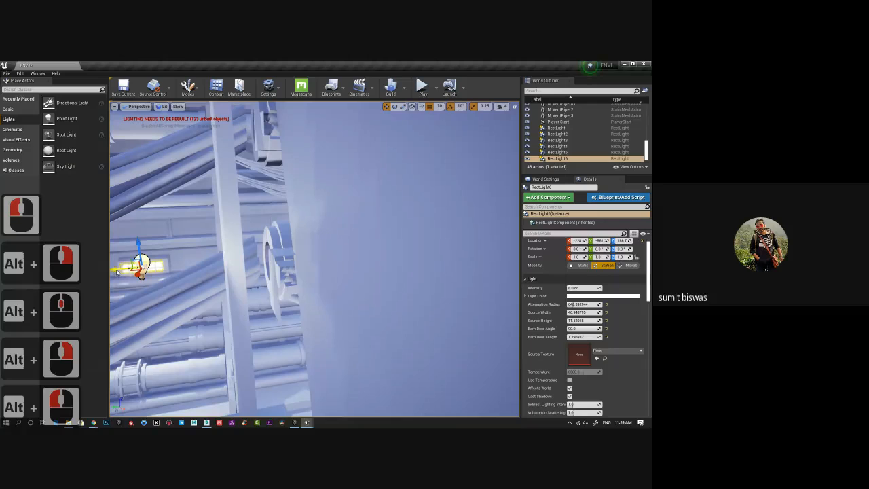
{"action": "left_click_drag", "start_coordinate": [117, 271], "coordinate": [333, 256], "text": "alt"}
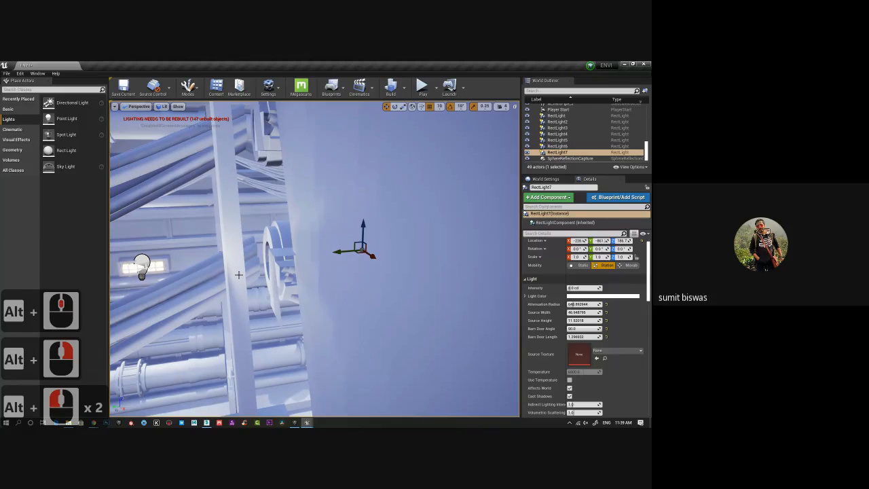
{"action": "left_click_drag", "start_coordinate": [239, 276], "coordinate": [272, 273], "text": "alt"}
{"action": "right_click_drag", "start_coordinate": [272, 273], "coordinate": [326, 272], "text": "alt"}
{"action": "middle_click_drag", "start_coordinate": [326, 272], "coordinate": [234, 271], "text": "alt"}
{"action": "right_click_drag", "start_coordinate": [234, 270], "coordinate": [239, 266], "text": "alt"}
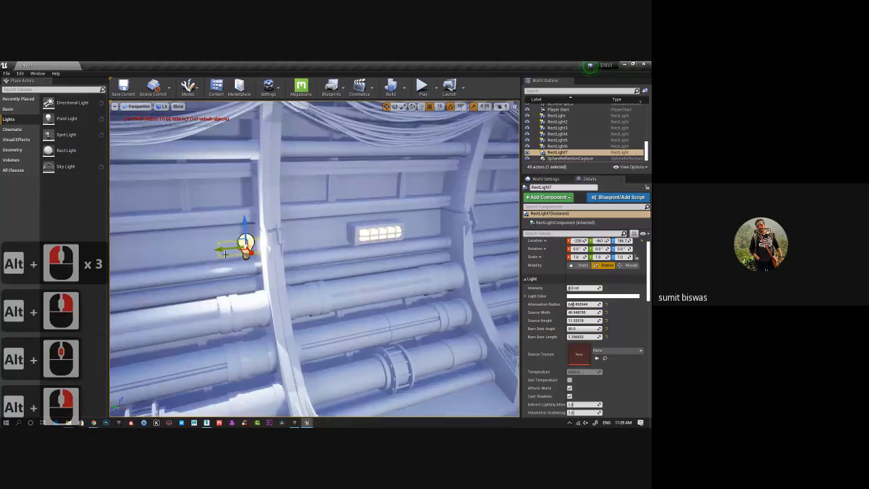
{"action": "left_click_drag", "start_coordinate": [228, 252], "coordinate": [364, 246]}
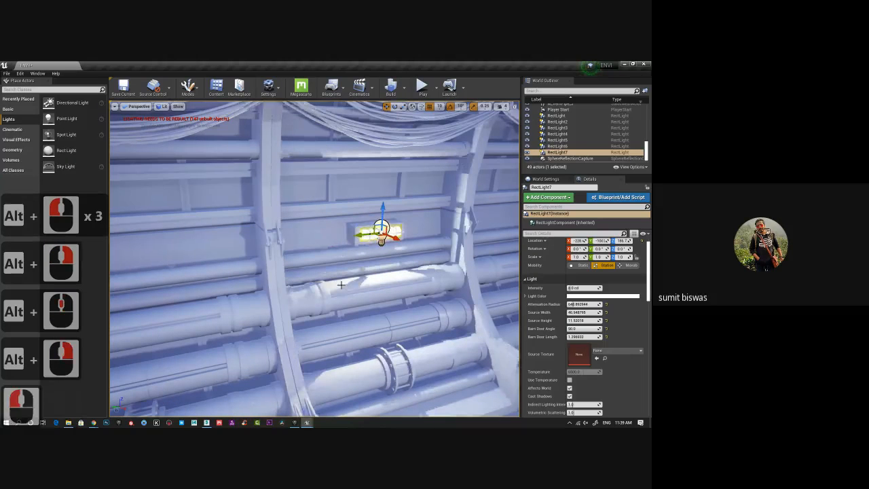
Duplicate the third left-wall rect light onto the fourth light fixture and check its alignment up close
{"action": "middle_click_drag", "start_coordinate": [421, 285], "coordinate": [334, 295], "text": "alt"}
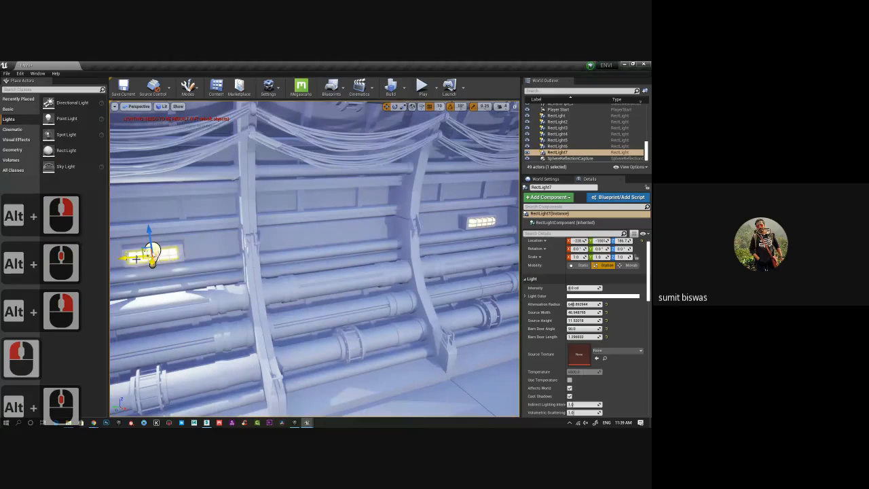
{"action": "left_click_drag", "start_coordinate": [136, 258], "coordinate": [466, 252], "text": "alt"}
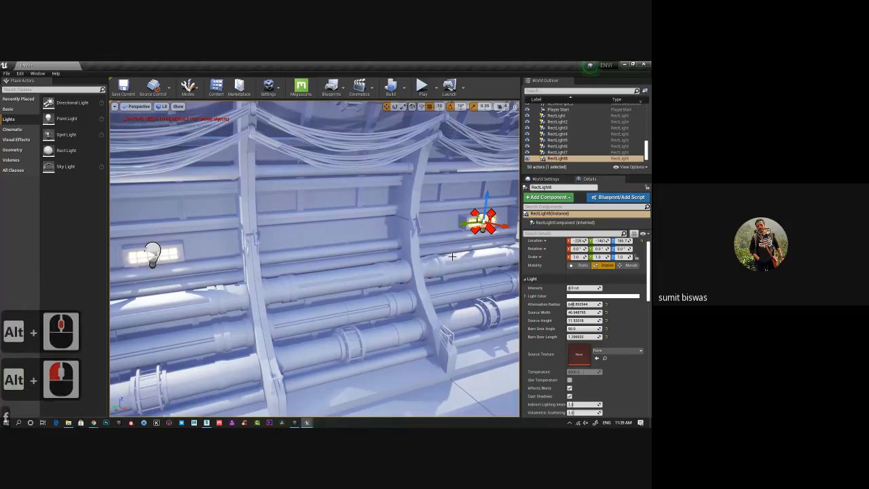
{"action": "key", "text": "f"}
{"action": "left_click_drag", "start_coordinate": [300, 253], "coordinate": [378, 286], "text": "alt"}
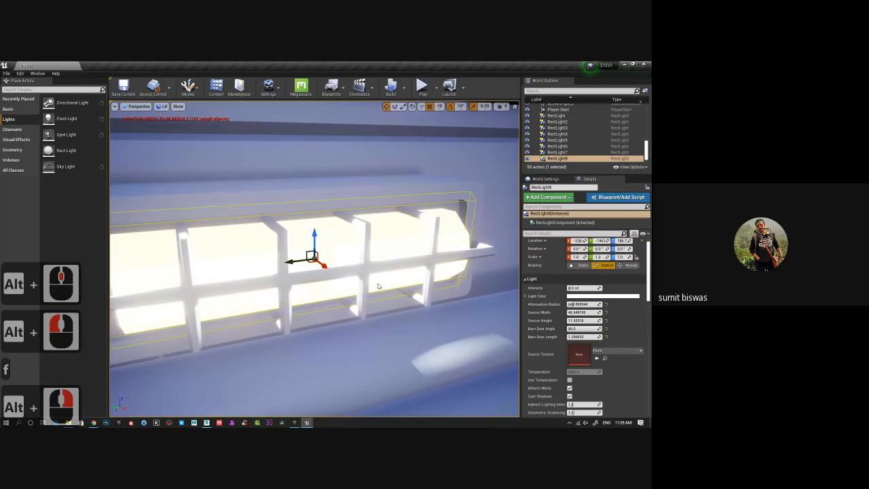
{"action": "left_click_drag", "start_coordinate": [379, 286], "coordinate": [387, 281], "text": "alt"}
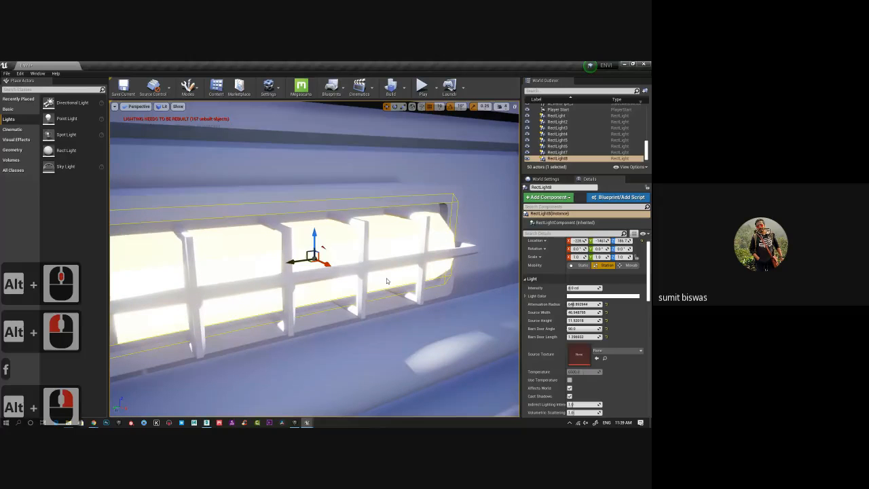
{"action": "right_click_drag", "start_coordinate": [387, 282], "coordinate": [306, 282], "text": "alt"}
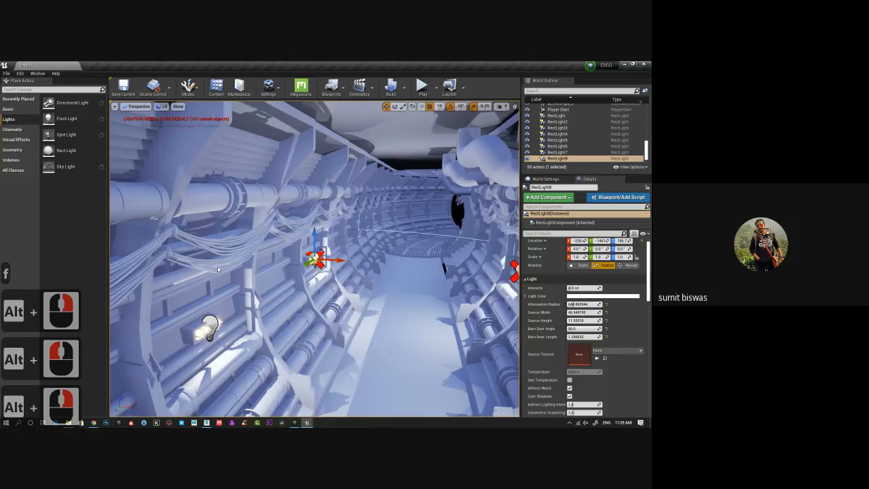
Select all eight rect lights, RectLight through RectLight8, and set their mobility to Static
{"action": "left_click_drag", "start_coordinate": [305, 282], "coordinate": [340, 286], "text": "alt"}
{"action": "right_click_drag", "start_coordinate": [340, 285], "coordinate": [326, 290], "text": "alt"}
{"action": "middle_click_drag", "start_coordinate": [326, 291], "coordinate": [331, 270], "text": "alt"}
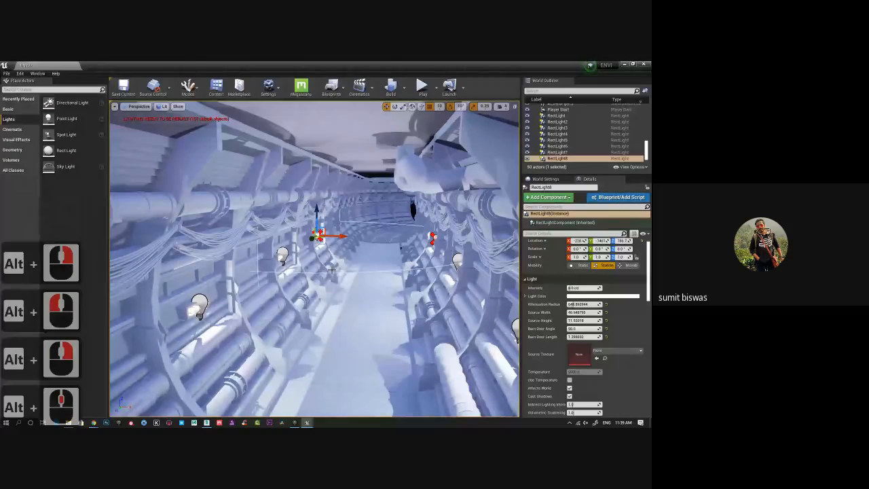
{"action": "left_click_drag", "start_coordinate": [646, 156], "coordinate": [647, 161]}
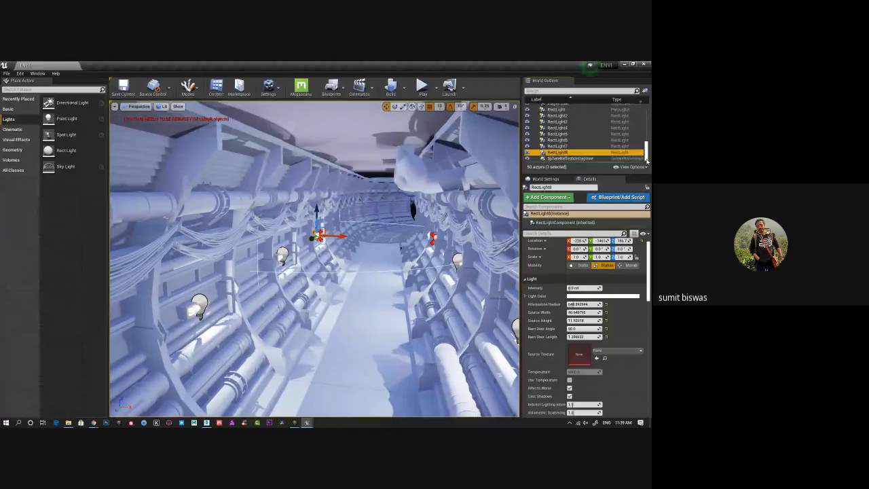
{"action": "scroll", "coordinate": [573, 136], "scroll_direction": "up", "scroll_amount": 2}
{"action": "left_click", "coordinate": [560, 132], "text": "shift"}
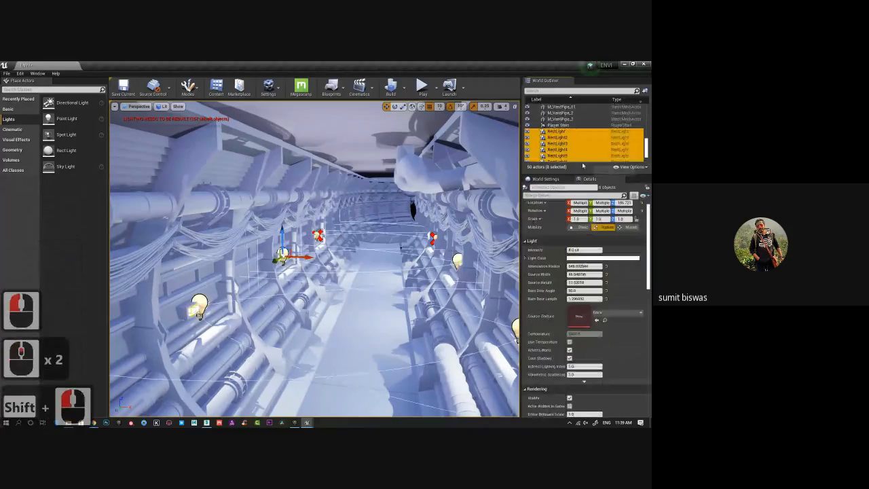
{"action": "left_click", "coordinate": [582, 228]}
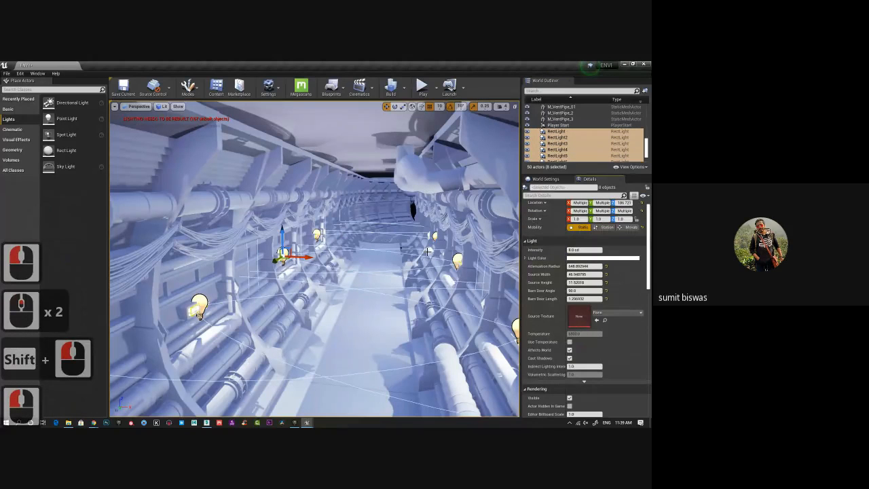
Inspect the rect lights along both tunnel walls and save the level
{"action": "left_click_drag", "start_coordinate": [429, 252], "coordinate": [448, 252], "text": "alt"}
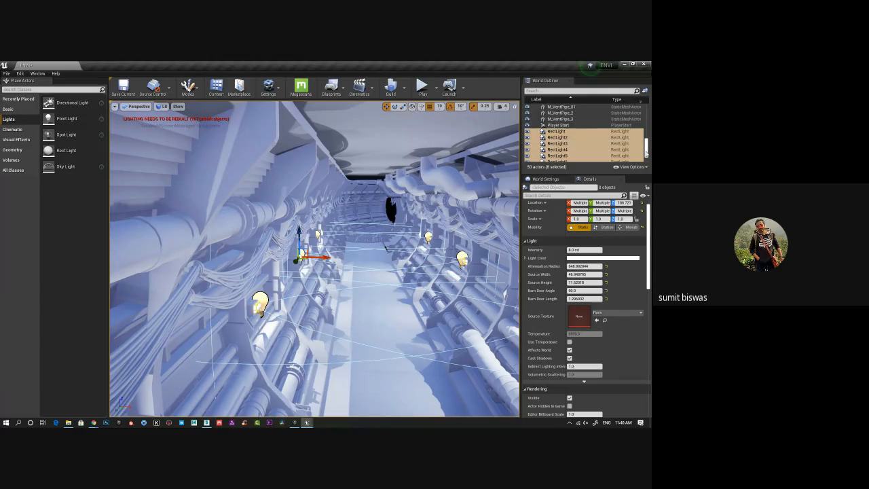
{"action": "left_click_drag", "start_coordinate": [647, 148], "coordinate": [646, 157]}
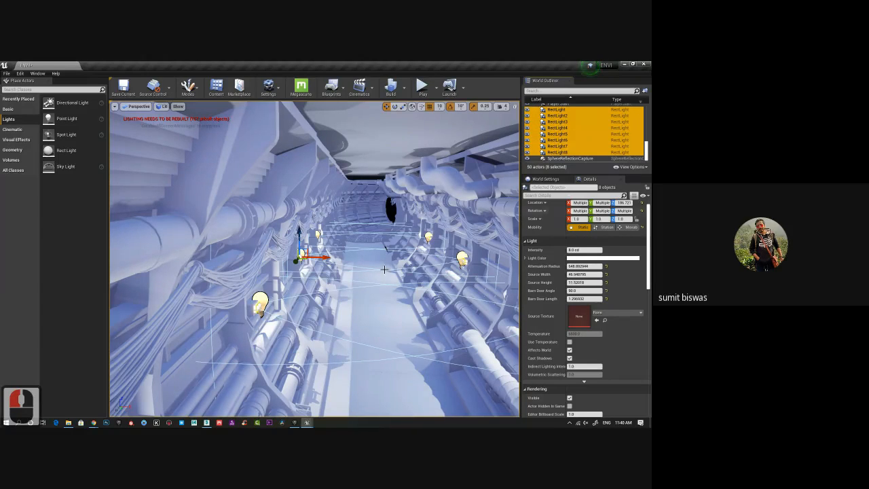
{"action": "left_click_drag", "start_coordinate": [385, 270], "coordinate": [388, 305]}
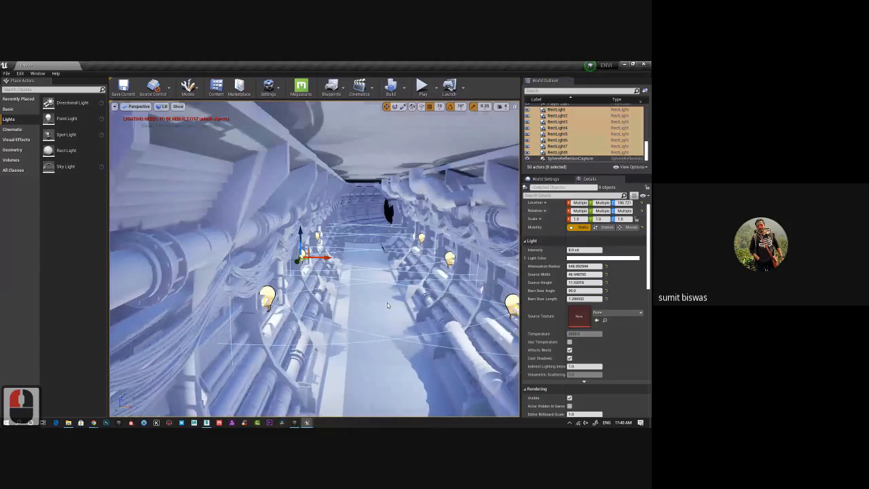
{"action": "right_click_drag", "start_coordinate": [387, 302], "coordinate": [333, 299], "text": "alt"}
{"action": "left_click_drag", "start_coordinate": [333, 299], "coordinate": [313, 262], "text": "alt"}
{"action": "right_click_drag", "start_coordinate": [312, 262], "coordinate": [330, 261], "text": "alt"}
{"action": "middle_click_drag", "start_coordinate": [329, 260], "coordinate": [325, 264], "text": "alt"}
{"action": "key", "text": "ctrl+s"}
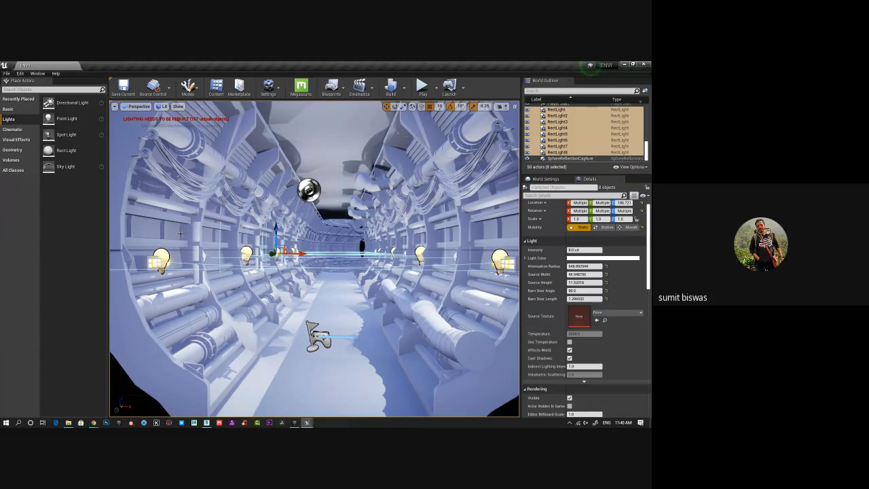
Find the Post Process Volume actor with the search term "post" and place it on the tunnel floor
{"action": "left_click", "coordinate": [42, 89]}
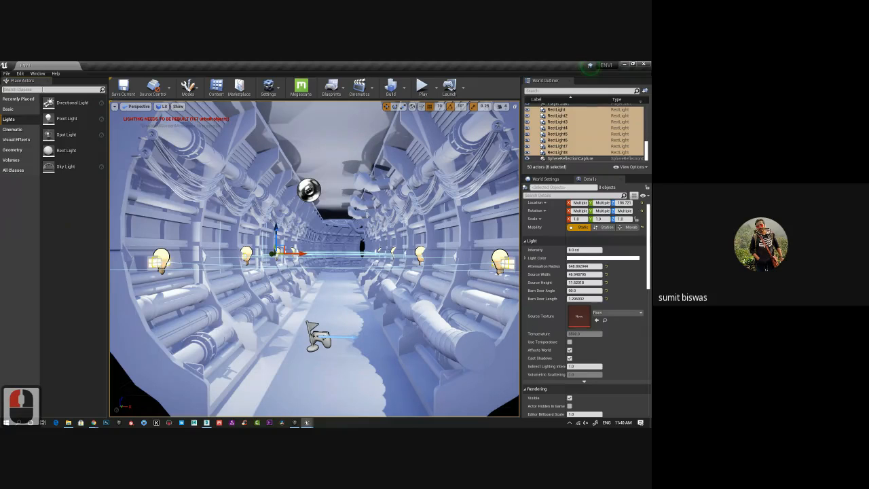
{"action": "type", "text": "post"}
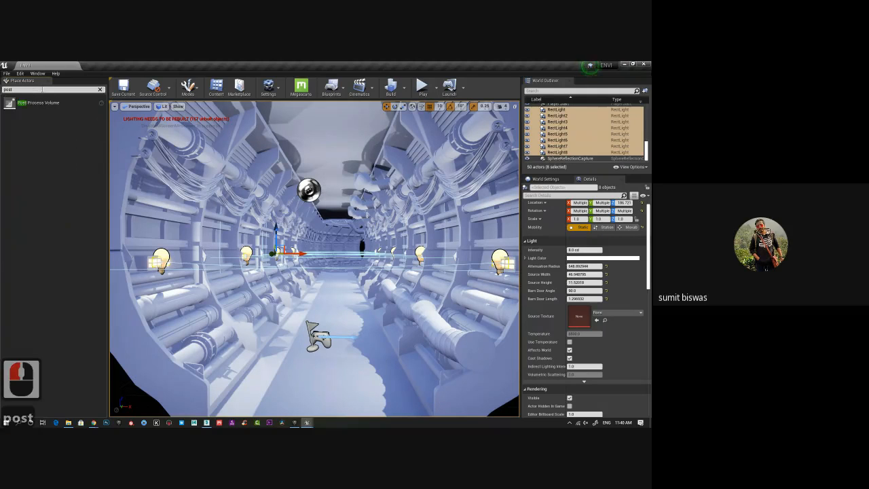
{"action": "left_click_drag", "start_coordinate": [41, 103], "coordinate": [340, 302]}
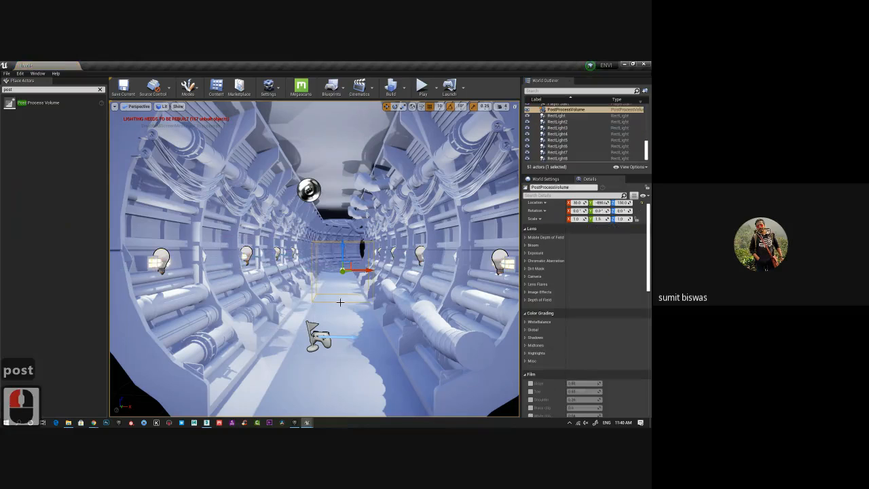
Enable the volume's Min Brightness and Max Brightness exposure overrides and set both to 1
{"action": "left_click", "coordinate": [525, 253]}
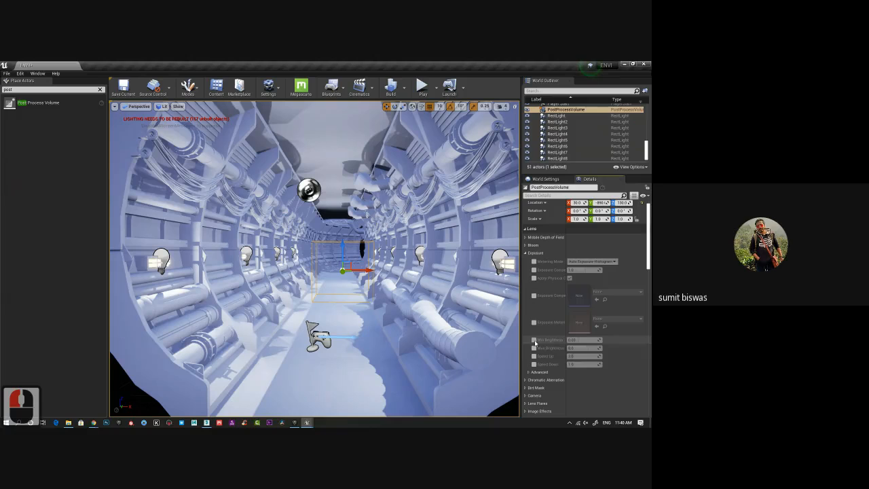
{"action": "left_click", "coordinate": [534, 341]}
{"action": "left_click", "coordinate": [534, 348]}
{"action": "double_click", "coordinate": [585, 339]}
{"action": "type", "text": "1"}
{"action": "key", "text": "Return"}
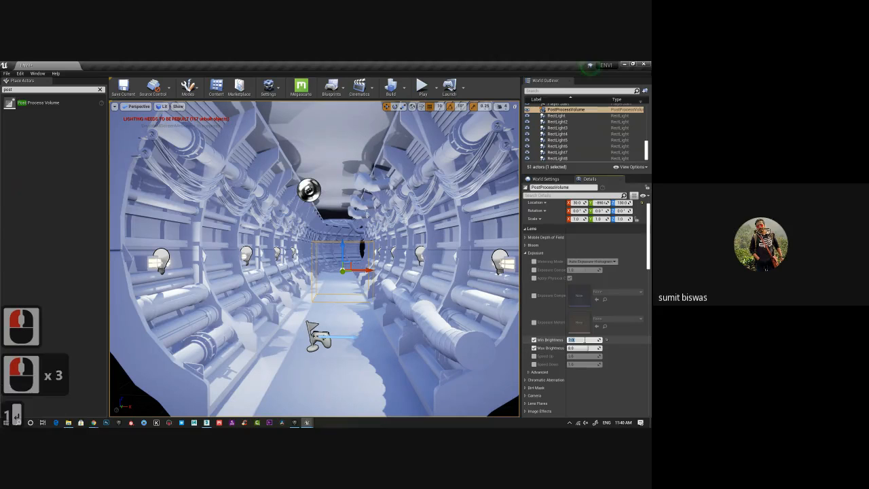
{"action": "left_click", "coordinate": [577, 347]}
{"action": "type", "text": "1"}
{"action": "key", "text": "Return"}
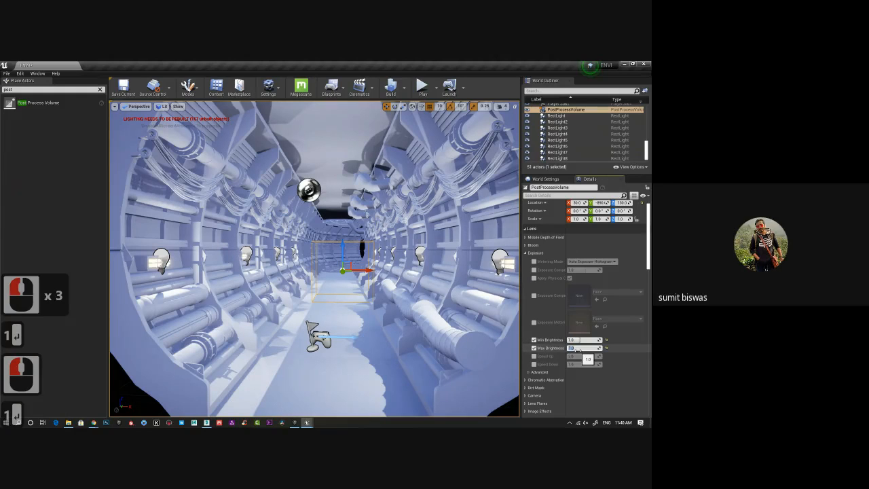
Check the viewport's exposure setting, enable Infinite Extent (Unbound) on the post process volume, and review the tunnel
{"action": "left_click_drag", "start_coordinate": [648, 264], "coordinate": [649, 273]}
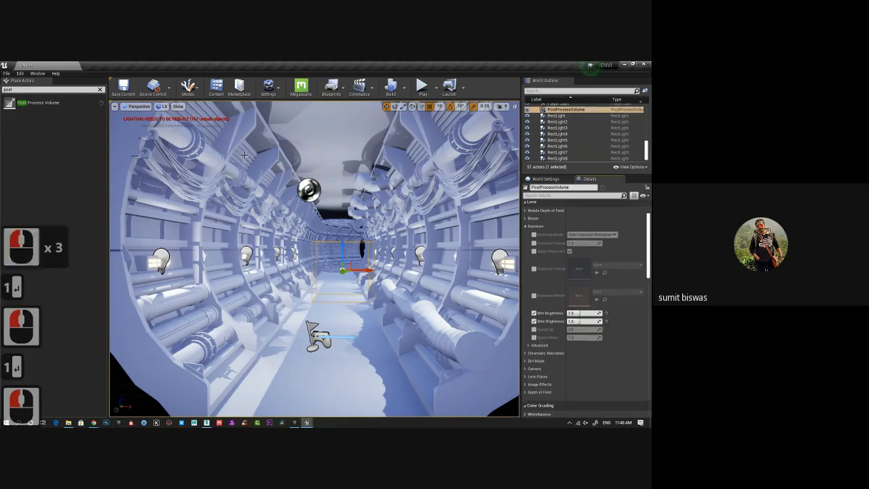
{"action": "left_click", "coordinate": [162, 106]}
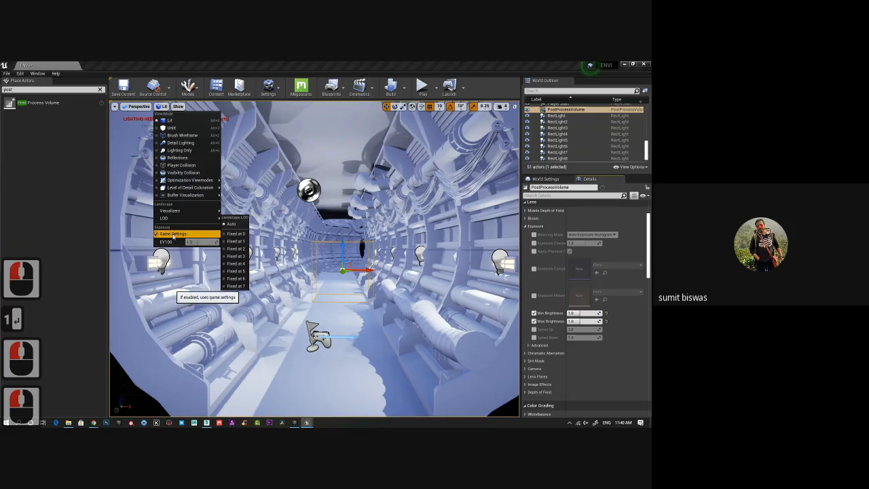
{"action": "left_click_drag", "start_coordinate": [649, 248], "coordinate": [646, 355]}
{"action": "left_click", "coordinate": [570, 319]}
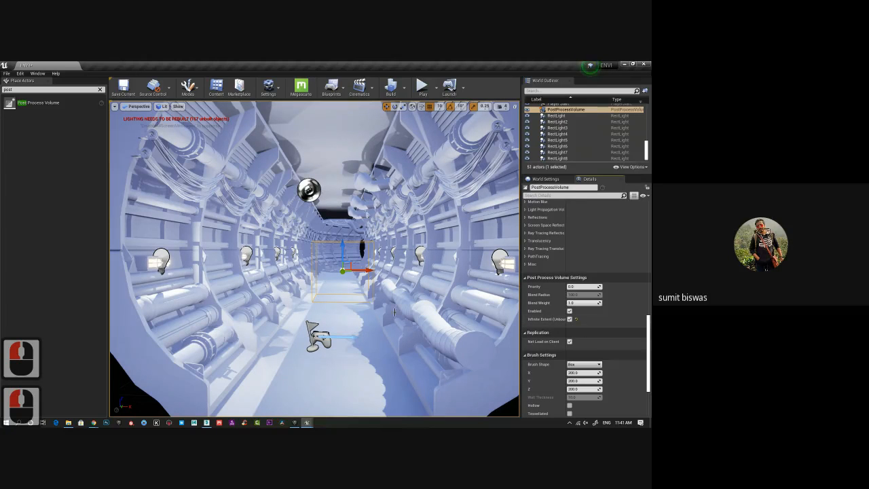
{"action": "scroll", "coordinate": [394, 311], "scroll_direction": "down", "scroll_amount": 5}
{"action": "left_click_drag", "start_coordinate": [372, 296], "coordinate": [401, 303], "text": "alt"}
{"action": "right_click_drag", "start_coordinate": [401, 303], "coordinate": [406, 301], "text": "alt"}
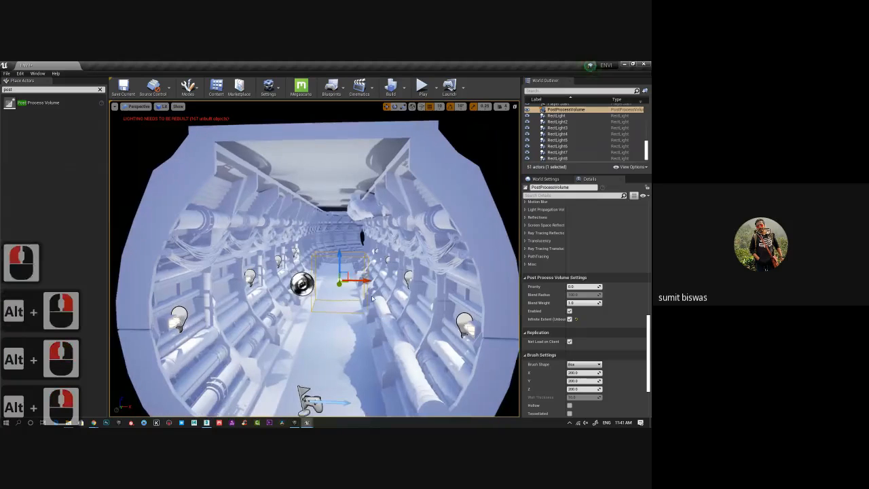
Select all eight rect lights and try Attenuation Radius values of 200 and 300
{"action": "middle_click_drag", "start_coordinate": [406, 301], "coordinate": [407, 296], "text": "alt"}
{"action": "left_click", "coordinate": [559, 117]}
{"action": "scroll", "coordinate": [572, 147], "scroll_direction": "down", "scroll_amount": 2}
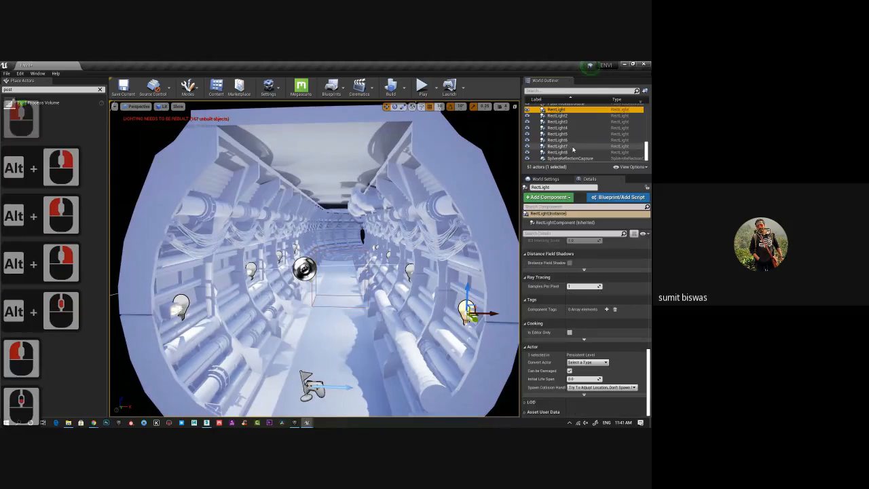
{"action": "left_click", "coordinate": [565, 151], "text": "shift"}
{"action": "scroll", "coordinate": [598, 277], "scroll_direction": "up", "scroll_amount": 18}
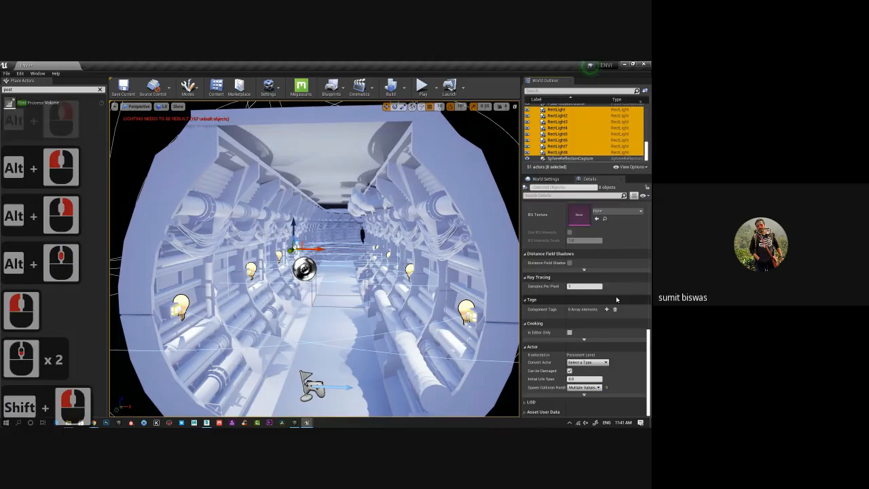
{"action": "scroll", "coordinate": [617, 299], "scroll_direction": "up", "scroll_amount": 20}
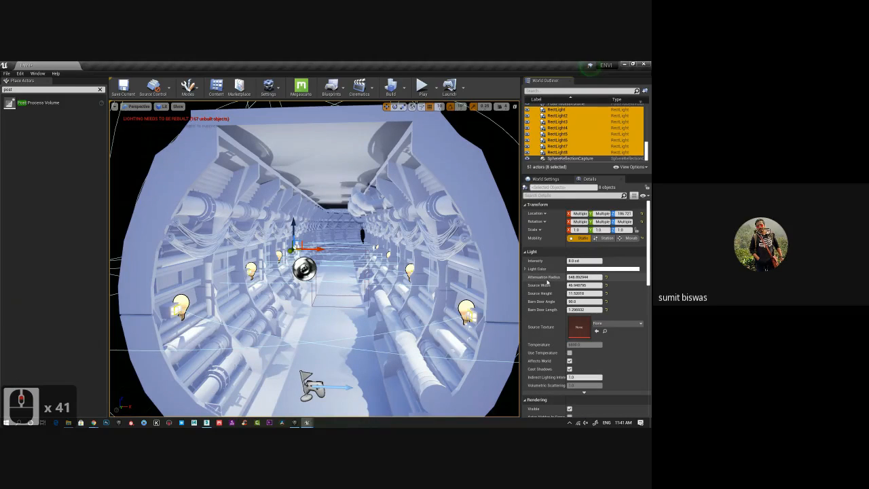
{"action": "left_click_drag", "start_coordinate": [597, 277], "coordinate": [552, 279]}
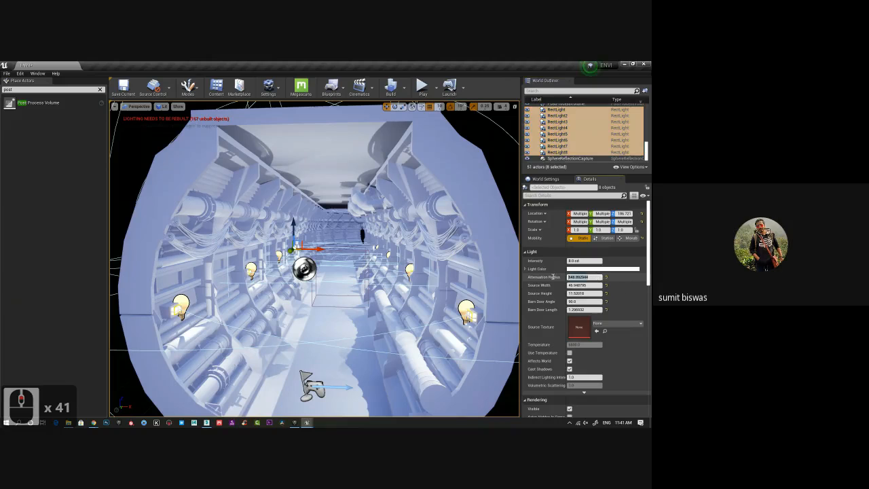
{"action": "type", "text": "200"}
{"action": "key", "text": "Return"}
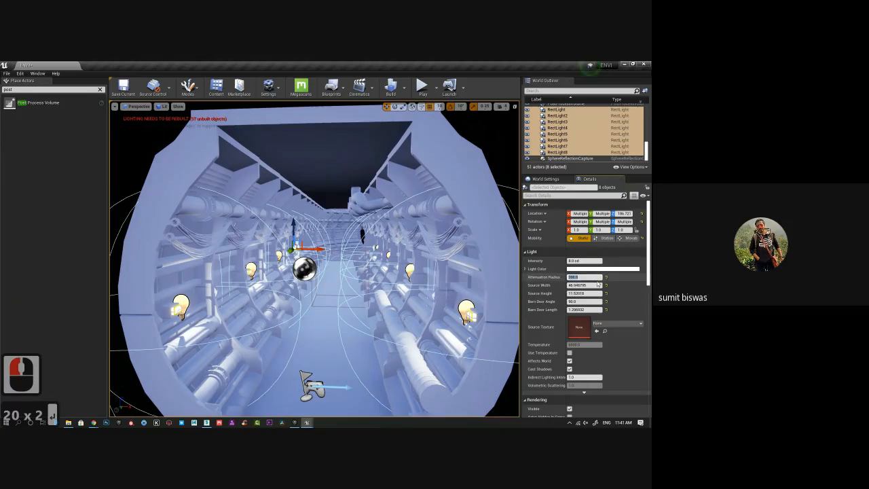
{"action": "type", "text": "300"}
{"action": "key", "text": "Return"}
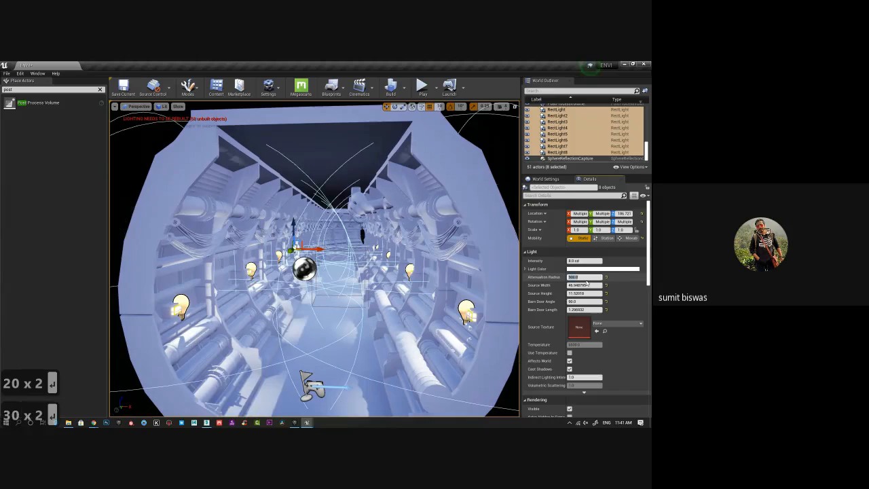
Compare Attenuation Radius values of 400 and 300 on the eight rect lights and settle on 400
{"action": "type", "text": "400"}
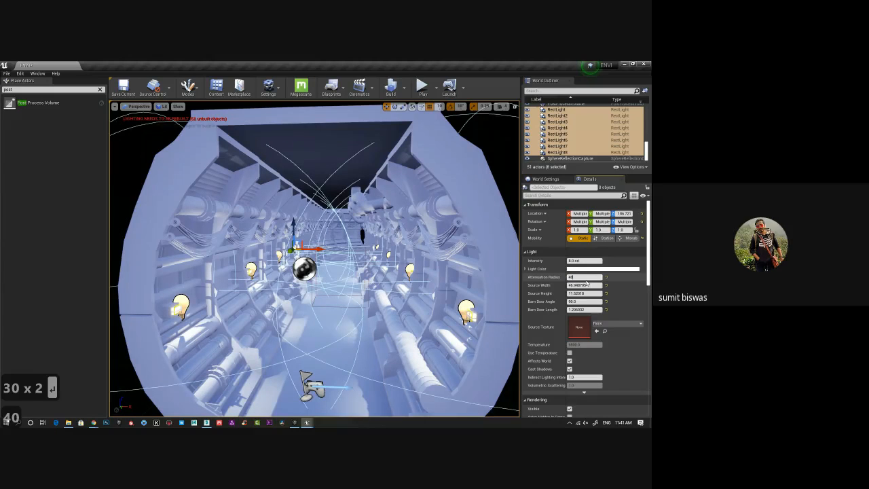
{"action": "key", "text": "Return"}
{"action": "type", "text": "300"}
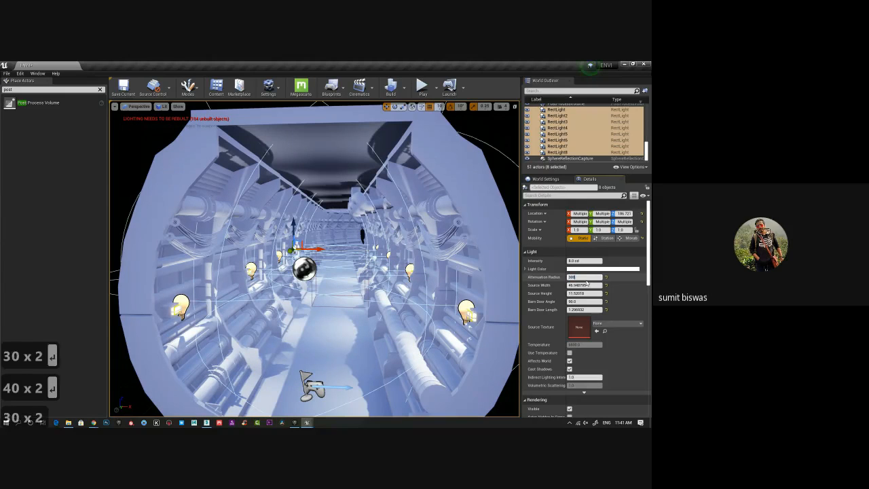
{"action": "key", "text": "Return"}
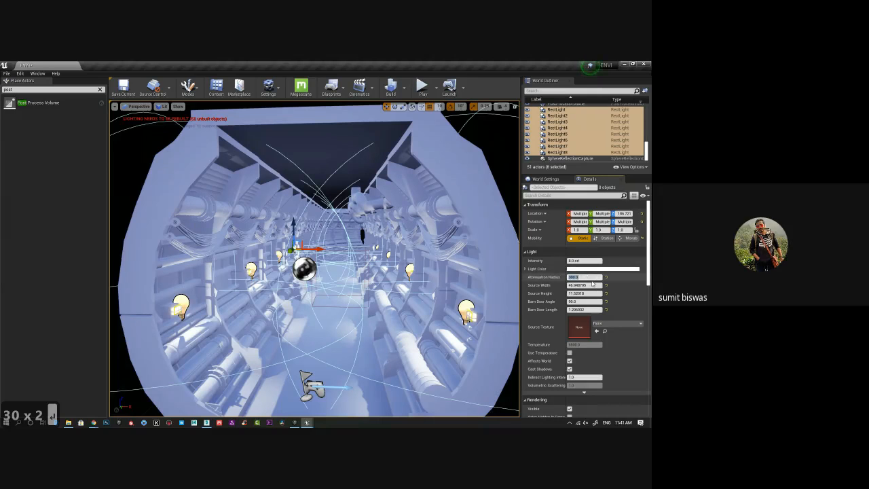
{"action": "type", "text": "400"}
{"action": "key", "text": "Return"}
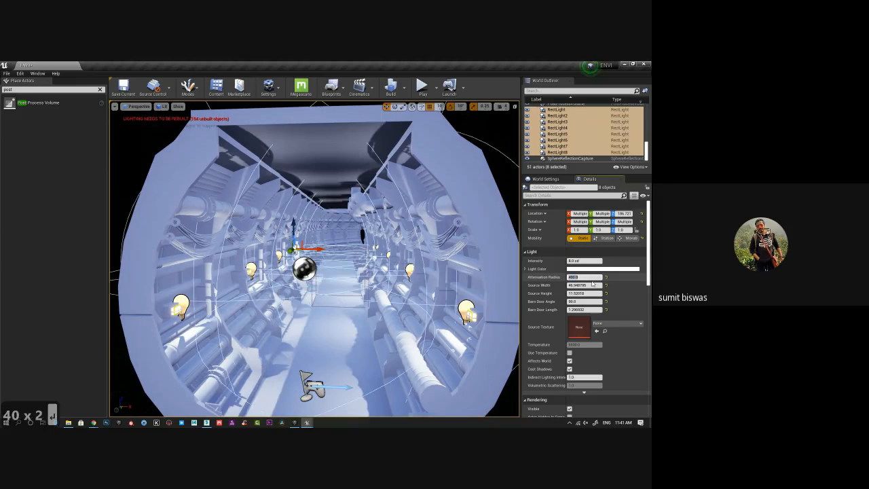
Try an intensity of 5 cd on the rect lights, settle on 4 cd, and save the level
{"action": "left_click", "coordinate": [587, 262]}
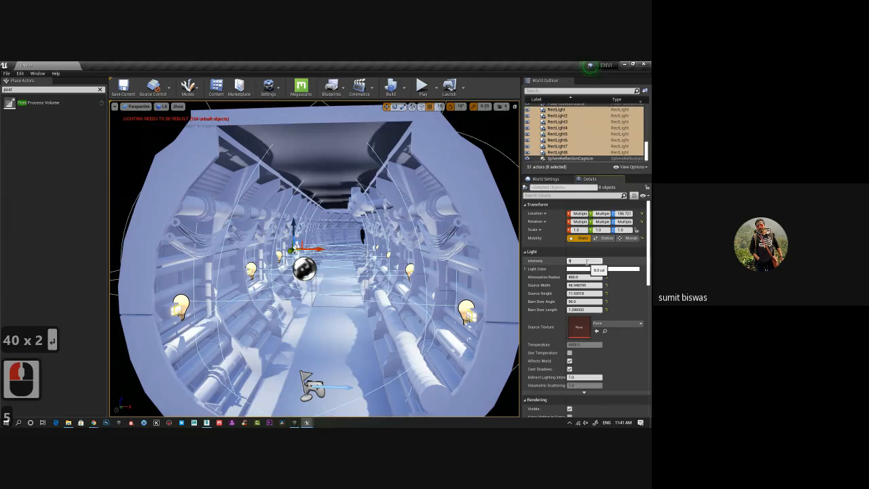
{"action": "type", "text": "5"}
{"action": "key", "text": "Return"}
{"action": "type", "text": "4"}
{"action": "key", "text": "Return"}
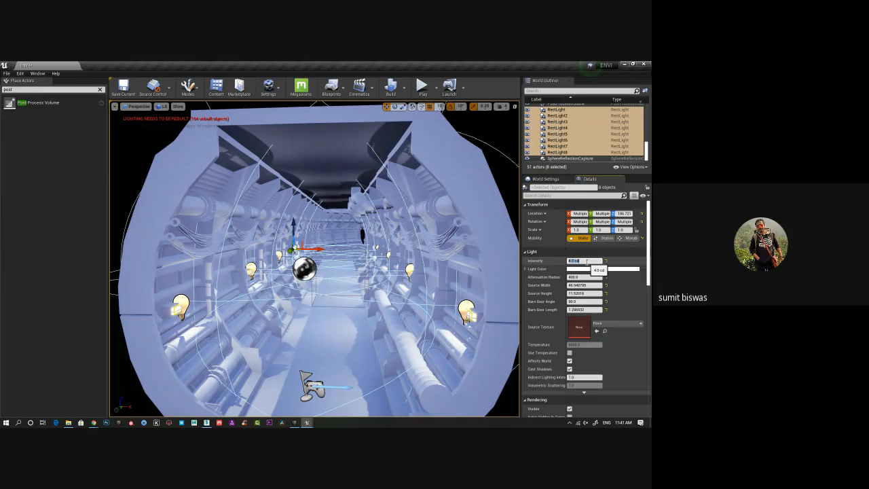
{"action": "right_click_drag", "start_coordinate": [385, 307], "coordinate": [360, 258], "text": "alt"}
{"action": "key", "text": "ctrl+s"}
Deselect the lights, hide the editor icons with Game View, and review the tunnel from inside and from its open end
{"action": "left_click", "coordinate": [474, 231]}
{"action": "key", "text": "g"}
{"action": "key", "text": "alt"}
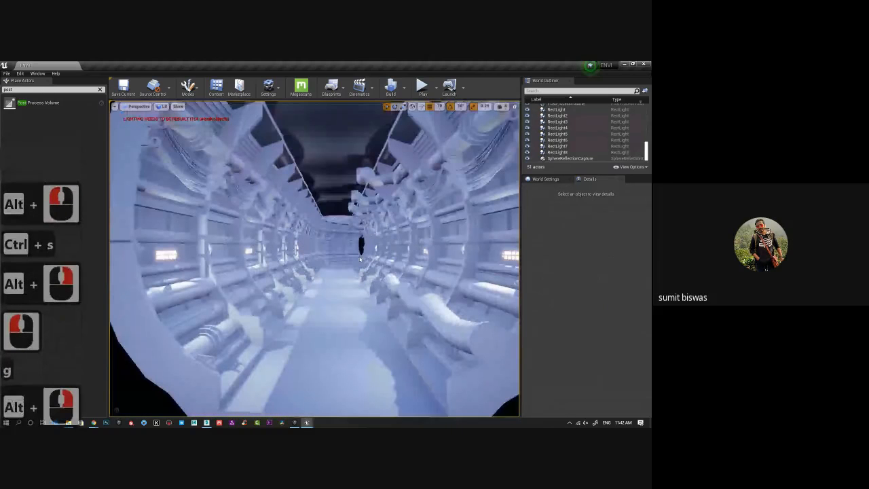
{"action": "left_click_drag", "start_coordinate": [360, 259], "coordinate": [356, 248], "text": "alt"}
{"action": "right_click_drag", "start_coordinate": [356, 248], "coordinate": [310, 178], "text": "alt"}
{"action": "middle_click_drag", "start_coordinate": [310, 178], "coordinate": [301, 203], "text": "alt"}
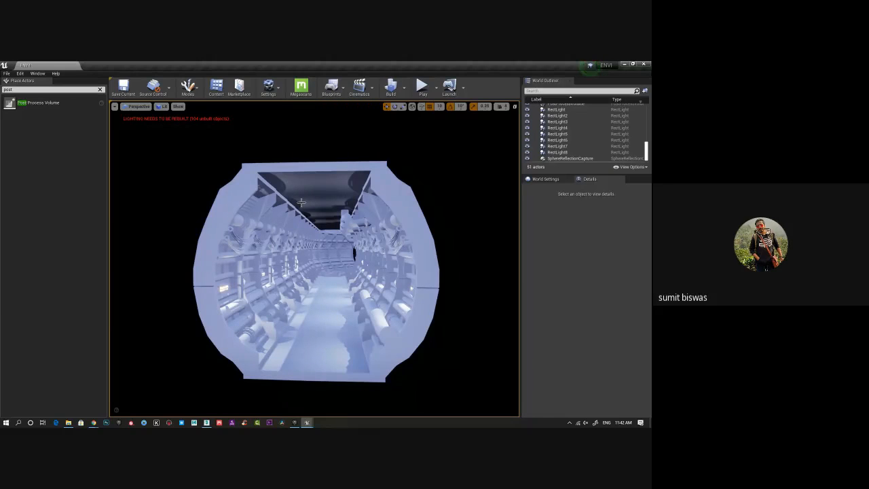
Reselect all eight rect lights, try Movable mobility on them, and return them to Static
{"action": "left_click", "coordinate": [557, 152]}
{"action": "scroll", "coordinate": [559, 149], "scroll_direction": "up", "scroll_amount": 3}
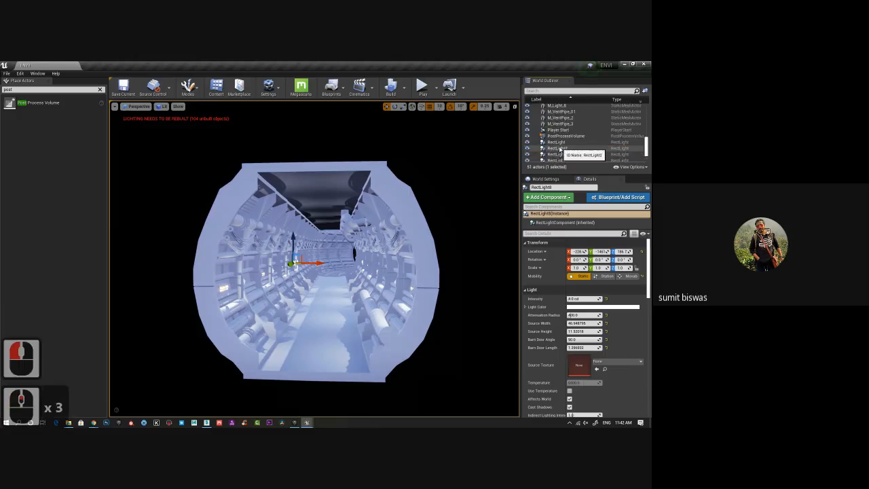
{"action": "left_click", "coordinate": [557, 142], "text": "shift"}
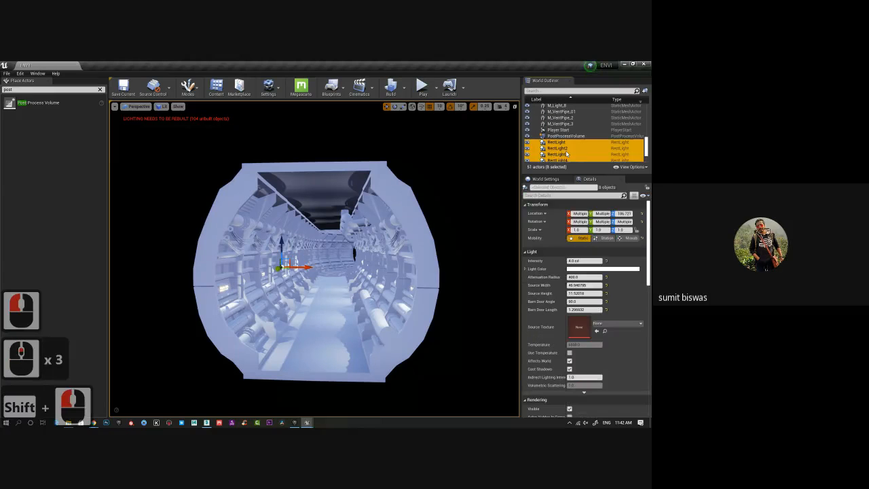
{"action": "left_click", "coordinate": [624, 238]}
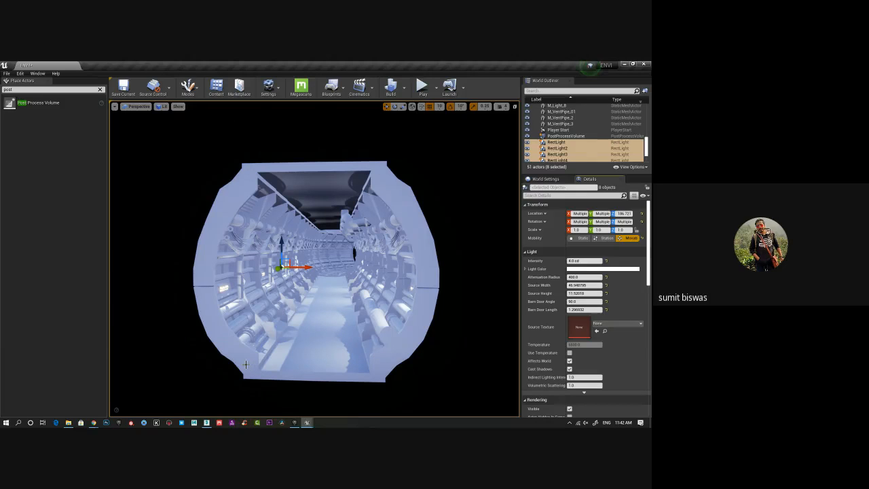
{"action": "left_click", "coordinate": [583, 238]}
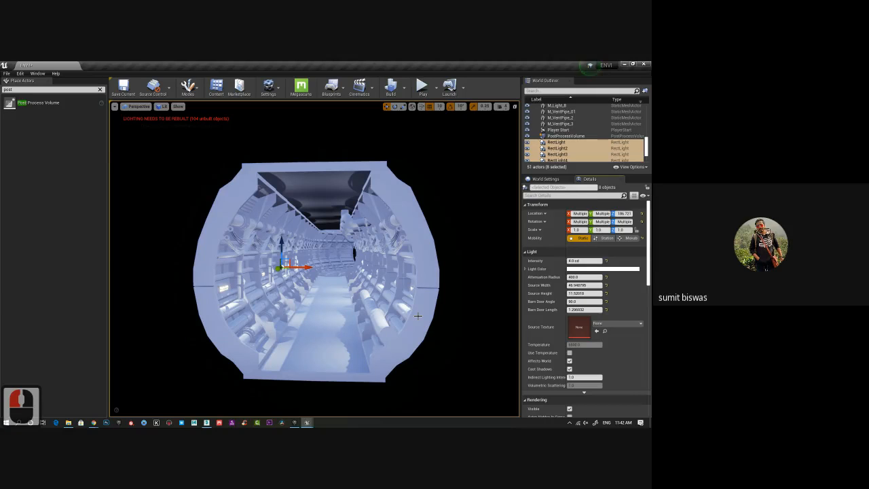
Change the rect lights' Light Color to a warm yellow with hue about 45 and saturation about 0.72, and save the level
{"action": "left_click", "coordinate": [613, 270]}
{"action": "left_click", "coordinate": [523, 310]}
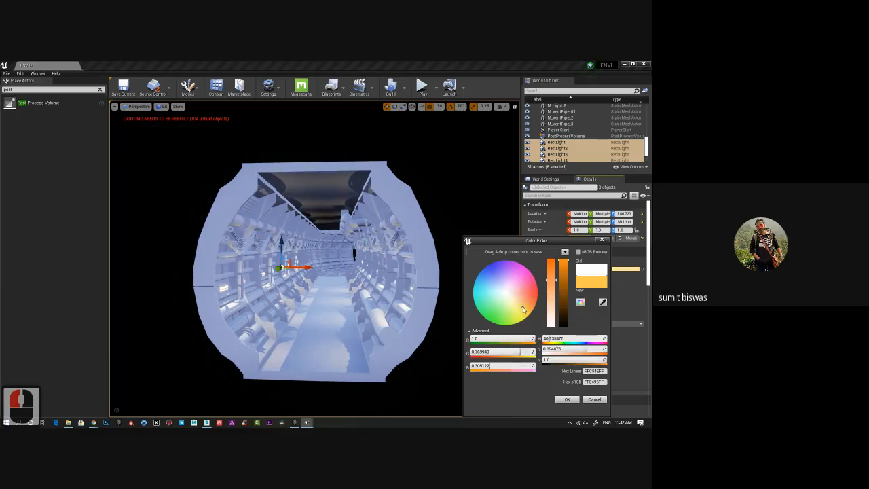
{"action": "left_click", "coordinate": [524, 307]}
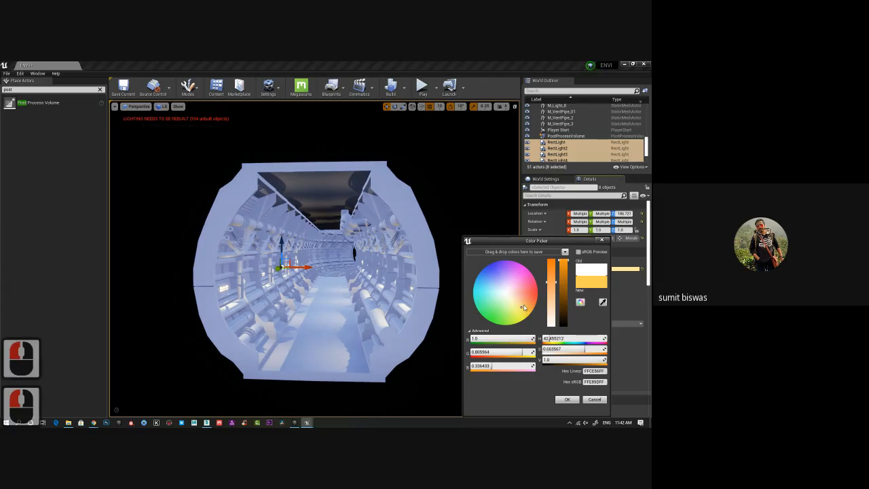
{"action": "left_click", "coordinate": [517, 305]}
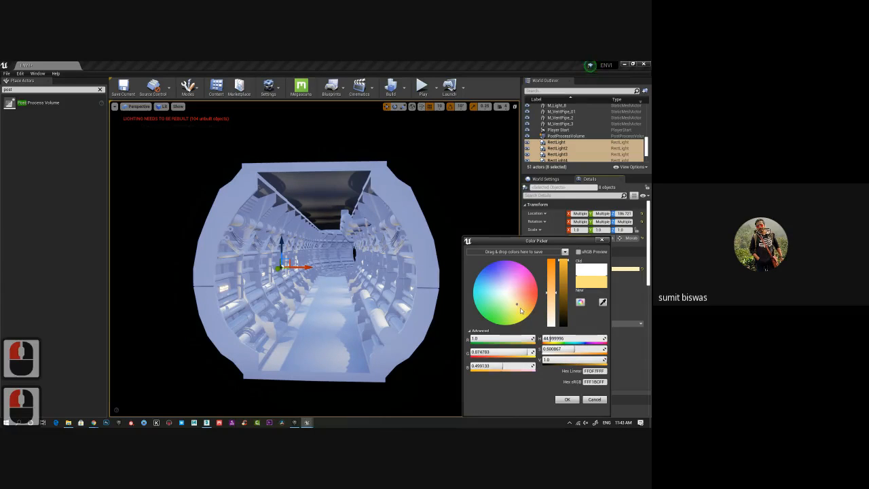
{"action": "left_click", "coordinate": [521, 310]}
{"action": "left_click", "coordinate": [521, 309]}
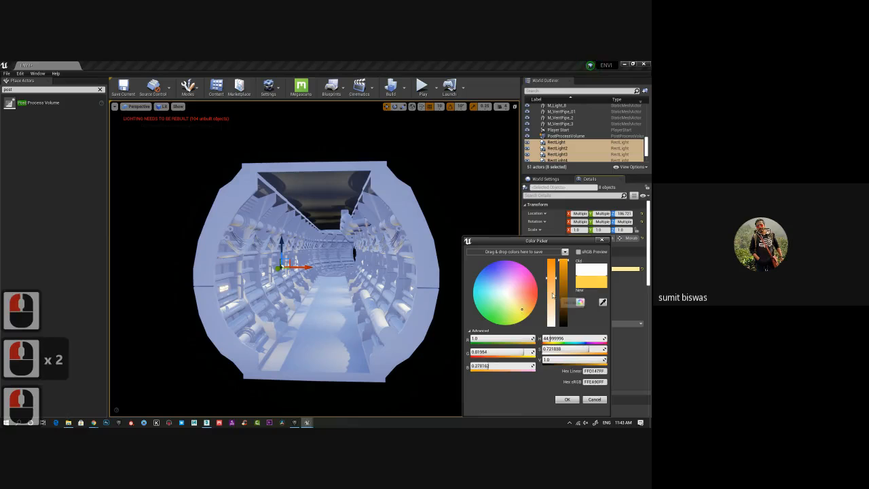
{"action": "left_click", "coordinate": [568, 400]}
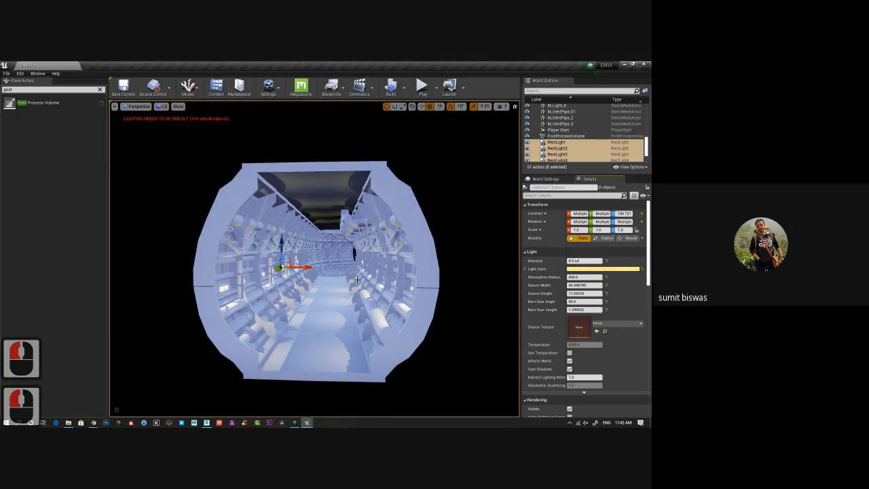
{"action": "key", "text": "ctrl+s"}
Review the warm lights inside the tunnel, start Build Lighting Only, and allow SwarmAgent through the firewall on private networks
{"action": "scroll", "coordinate": [360, 283], "scroll_direction": "up", "scroll_amount": 1}
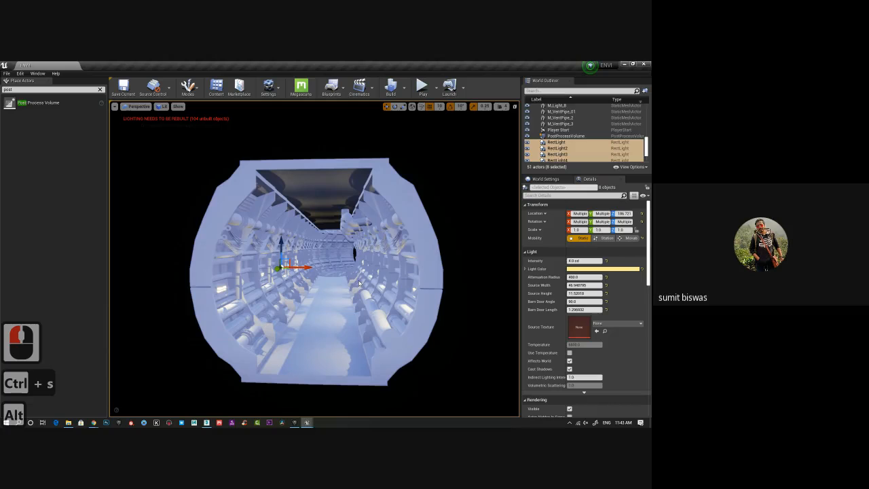
{"action": "right_click_drag", "start_coordinate": [360, 284], "coordinate": [399, 294], "text": "alt"}
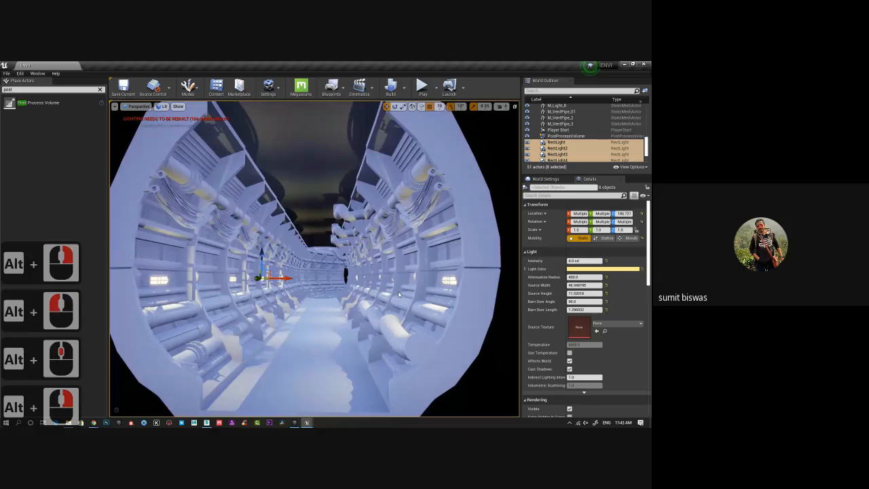
{"action": "middle_click_drag", "start_coordinate": [399, 294], "coordinate": [430, 294], "text": "alt"}
{"action": "left_click_drag", "start_coordinate": [430, 293], "coordinate": [445, 292], "text": "alt"}
{"action": "middle_click_drag", "start_coordinate": [445, 292], "coordinate": [402, 285], "text": "alt"}
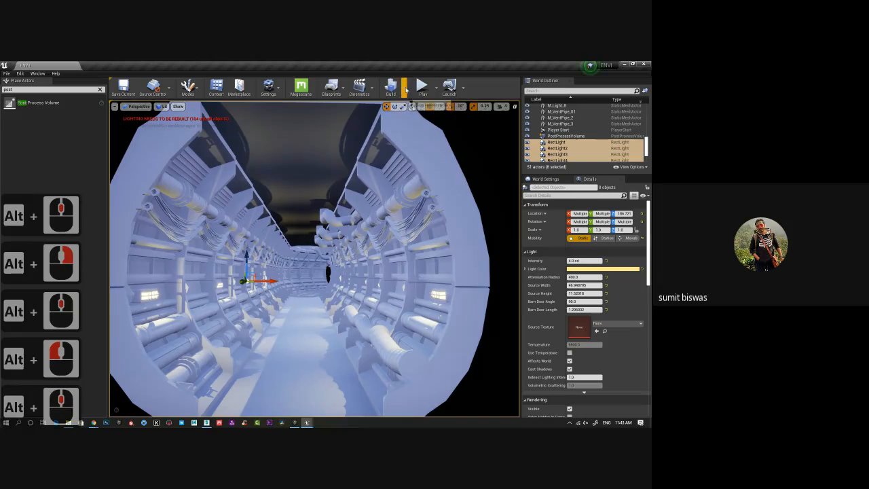
{"action": "left_click", "coordinate": [405, 89]}
{"action": "mouse_move", "coordinate": [438, 114]}
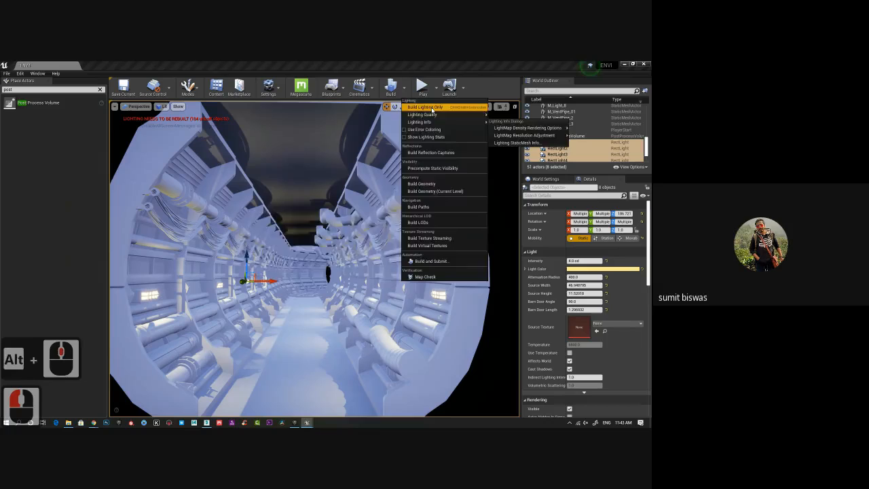
{"action": "left_click", "coordinate": [425, 106]}
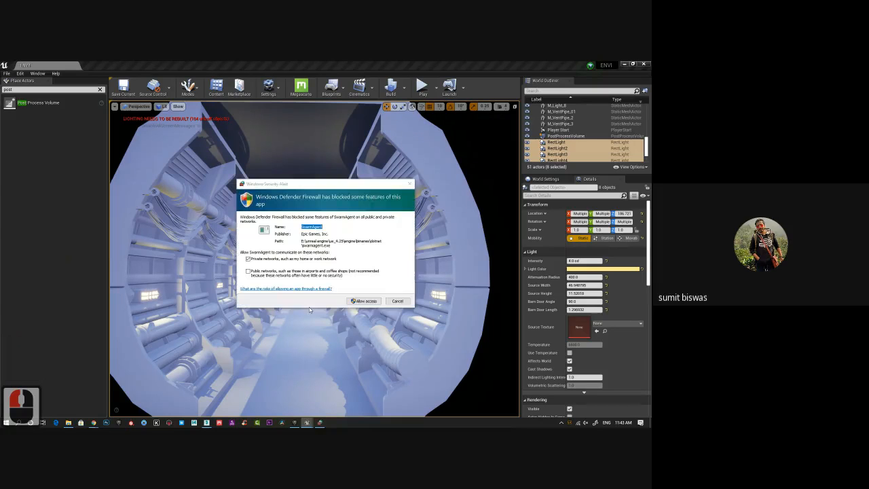
{"action": "left_click", "coordinate": [368, 301]}
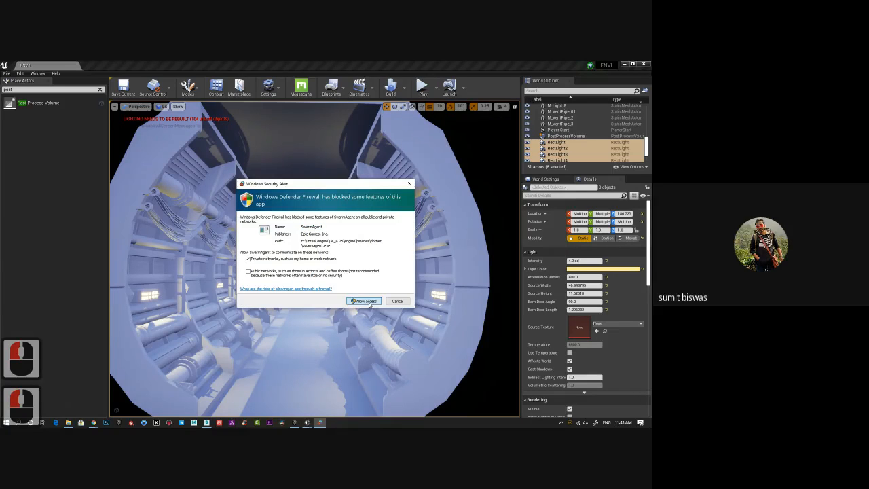
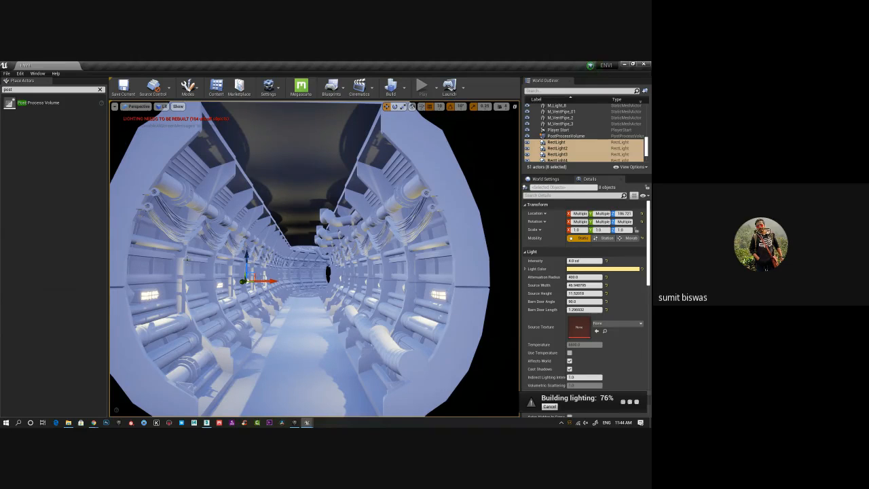
Switch to the AID_VLE site in Chrome and open ENVII_Assignment_week1 in the 3D Env II course
{"action": "left_click", "coordinate": [93, 423]}
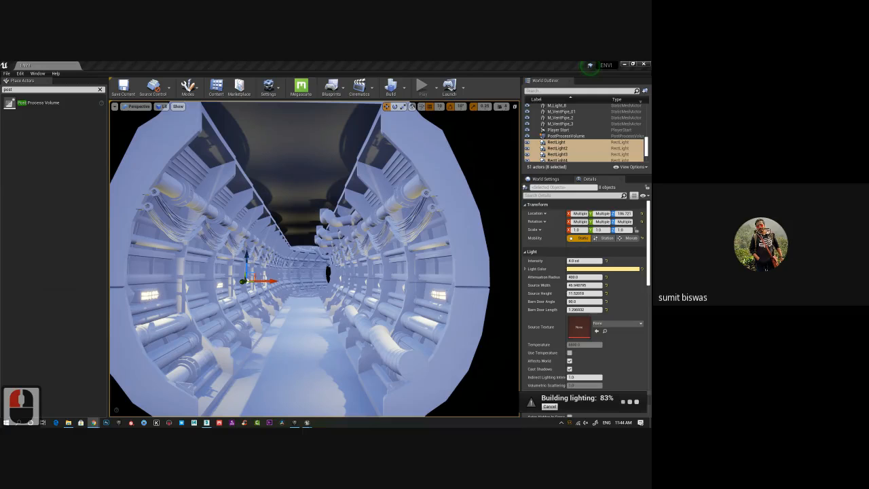
{"action": "left_click", "coordinate": [171, 252]}
{"action": "scroll", "coordinate": [85, 292], "scroll_direction": "down", "scroll_amount": 3}
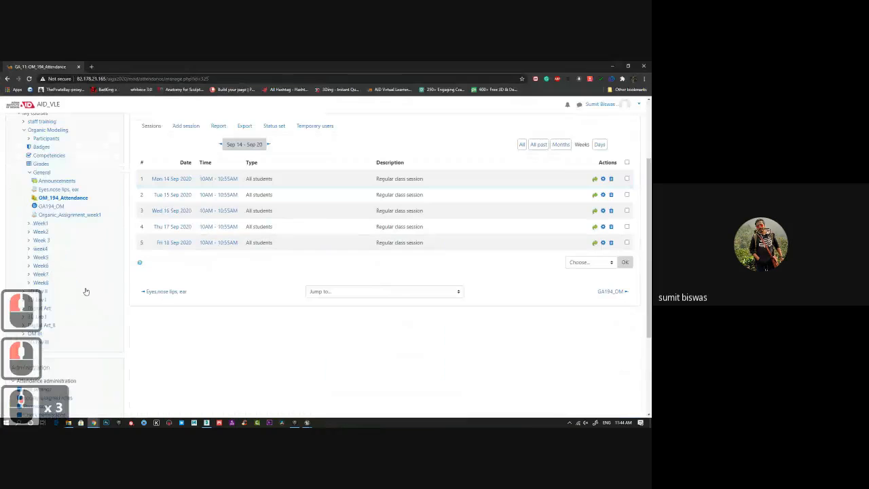
{"action": "scroll", "coordinate": [73, 299], "scroll_direction": "down", "scroll_amount": 1}
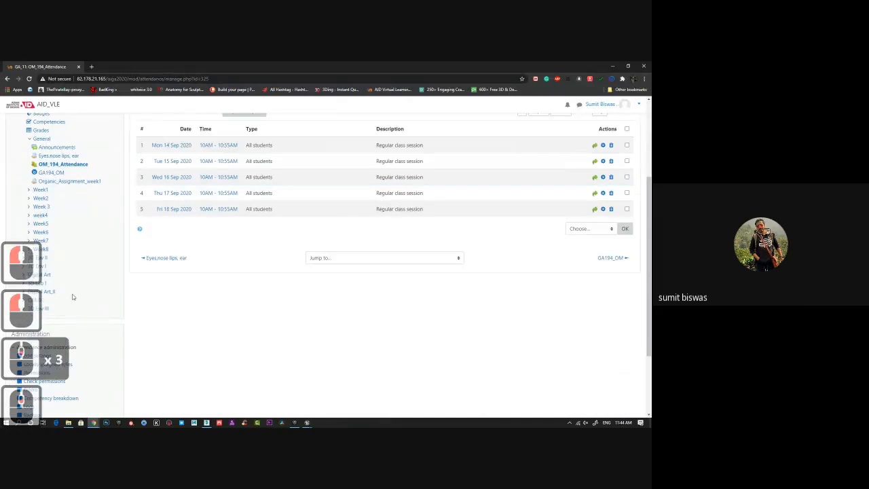
{"action": "left_click", "coordinate": [40, 258]}
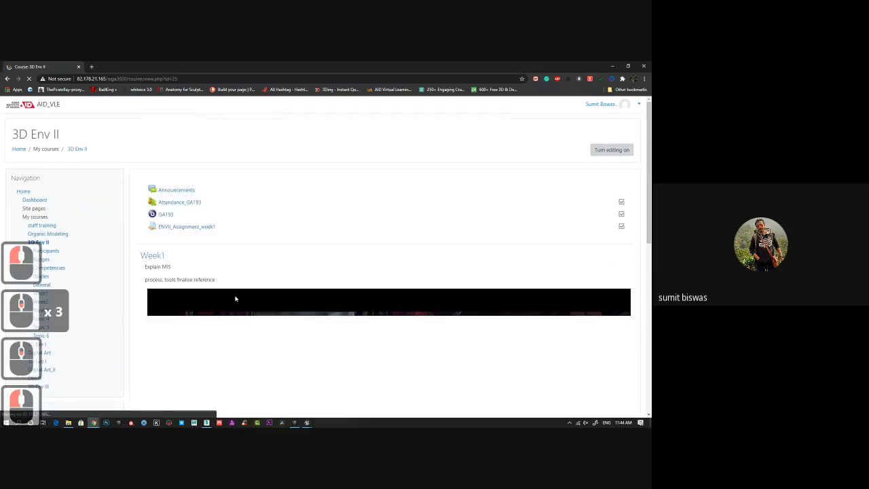
{"action": "left_click", "coordinate": [174, 228]}
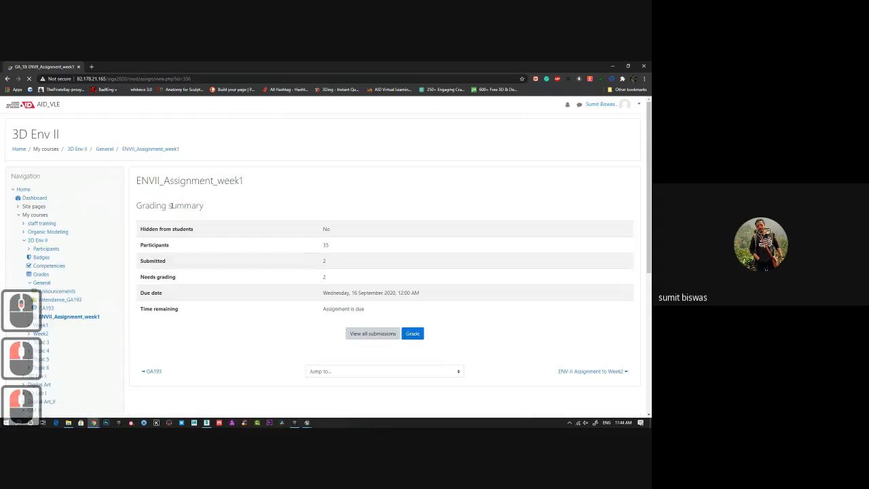
Return to the 3D Env II course, open Attendance_GA193, and start taking attendance for the Fri 18 Sep 2020 session
{"action": "key", "text": "alt+Left"}
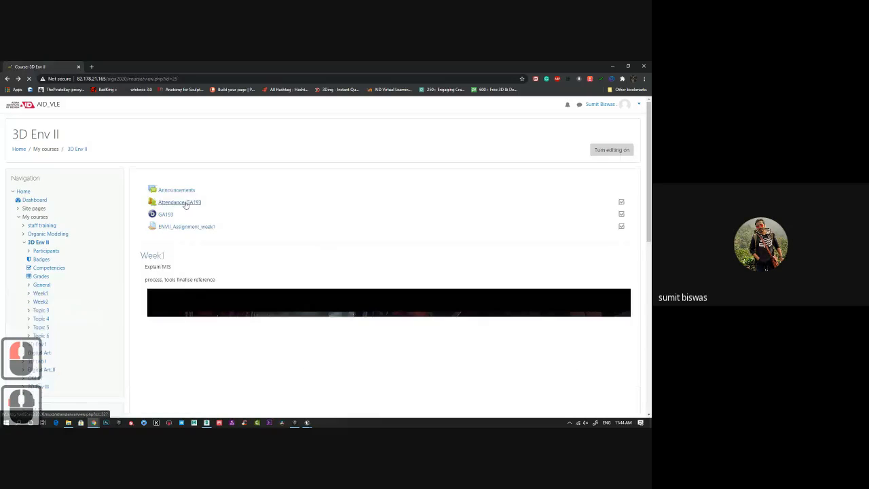
{"action": "left_click", "coordinate": [185, 202]}
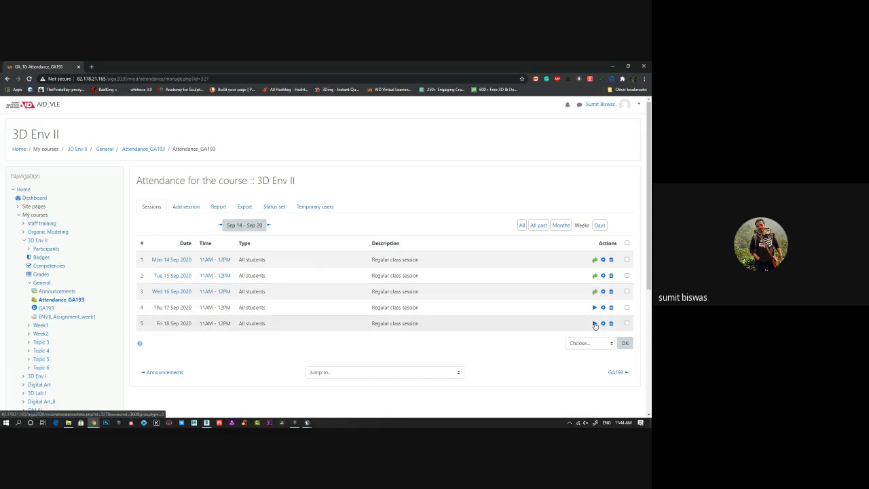
{"action": "left_click", "coordinate": [595, 324]}
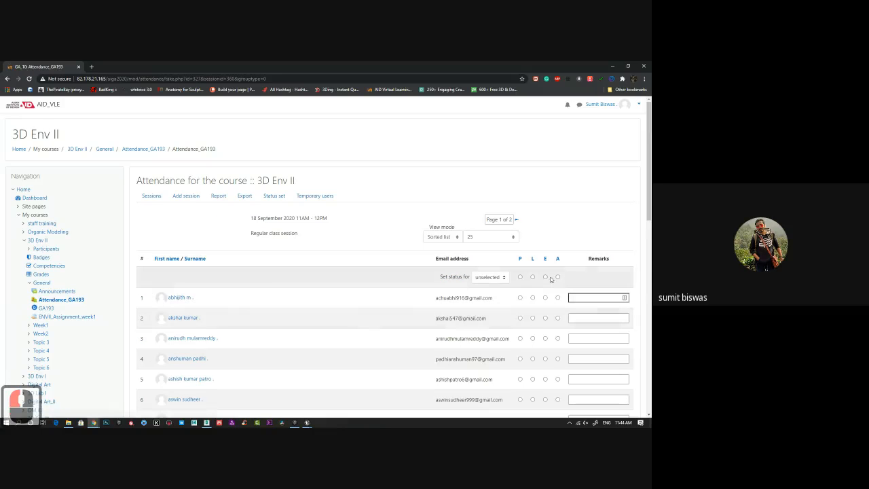
Show the full student list without paging and set the status of all unselected students to A
{"action": "left_click", "coordinate": [489, 236]}
{"action": "left_click", "coordinate": [486, 247]}
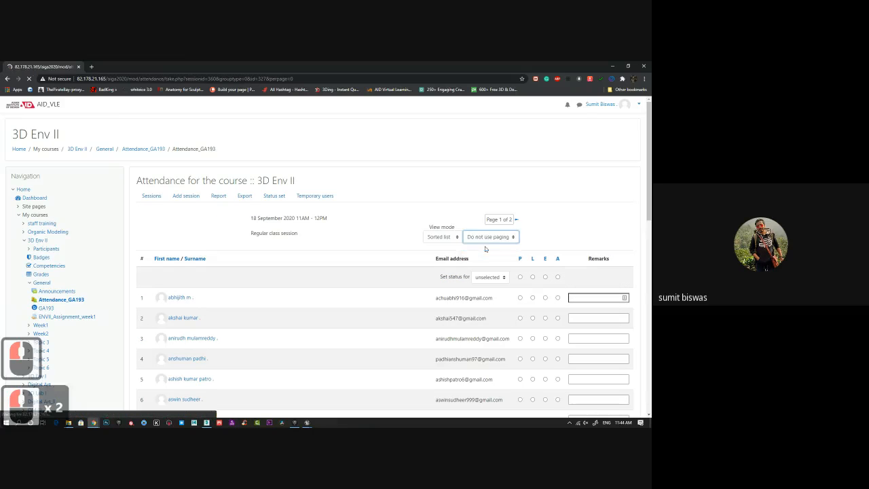
{"action": "left_click", "coordinate": [558, 270]}
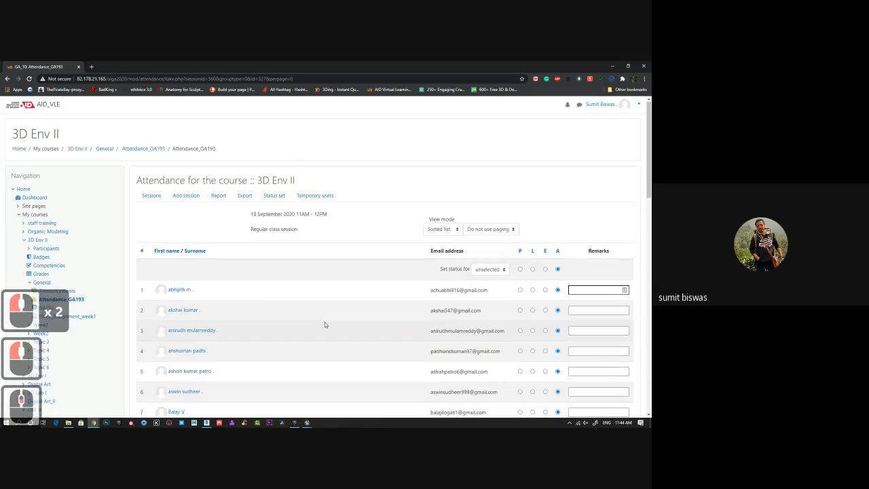
Change the attendance status of the students in rows 2, 4, 8 and 11 to P
{"action": "scroll", "coordinate": [325, 322], "scroll_direction": "down", "scroll_amount": 1}
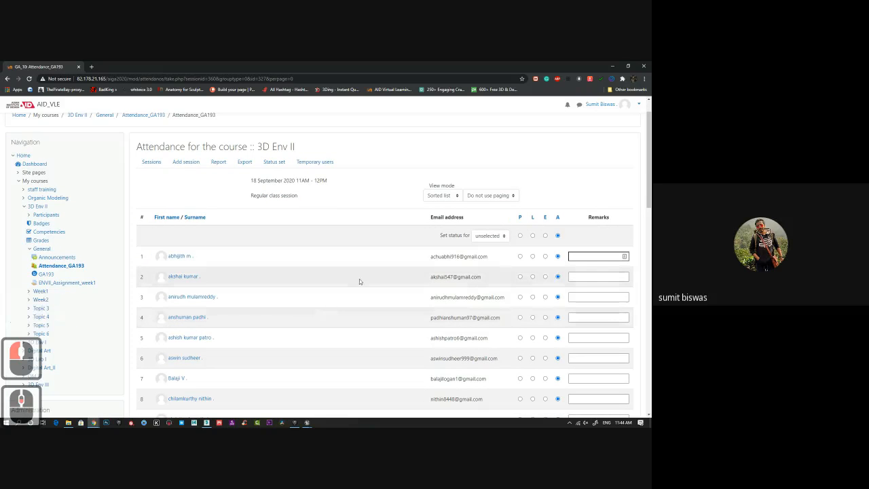
{"action": "left_click", "coordinate": [520, 277]}
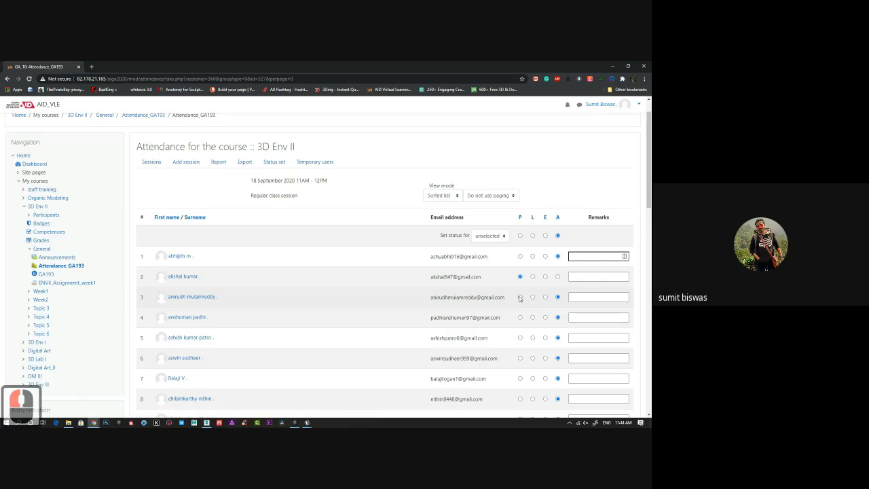
{"action": "scroll", "coordinate": [520, 298], "scroll_direction": "down", "scroll_amount": 1}
{"action": "left_click", "coordinate": [521, 285]}
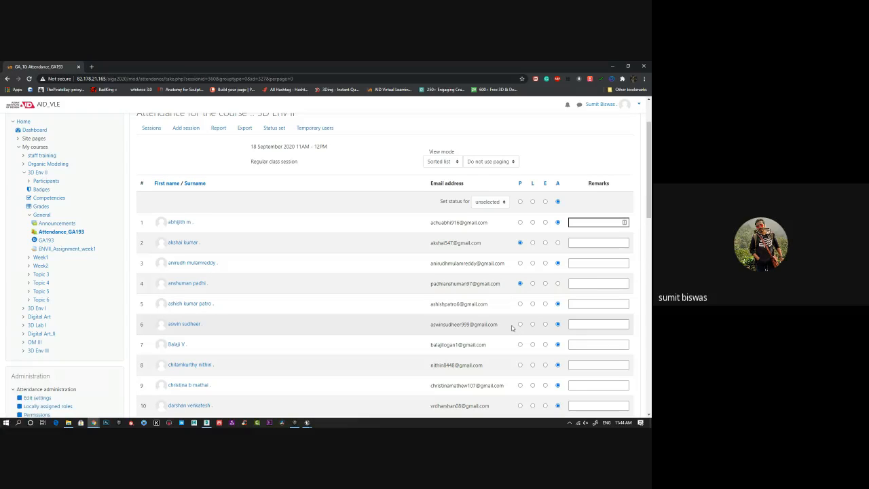
{"action": "scroll", "coordinate": [514, 319], "scroll_direction": "down", "scroll_amount": 1}
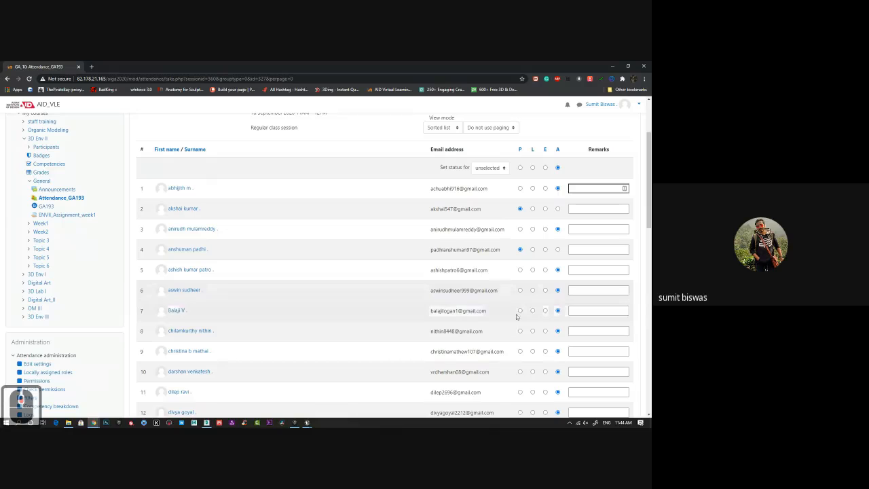
{"action": "scroll", "coordinate": [513, 309], "scroll_direction": "down", "scroll_amount": 1}
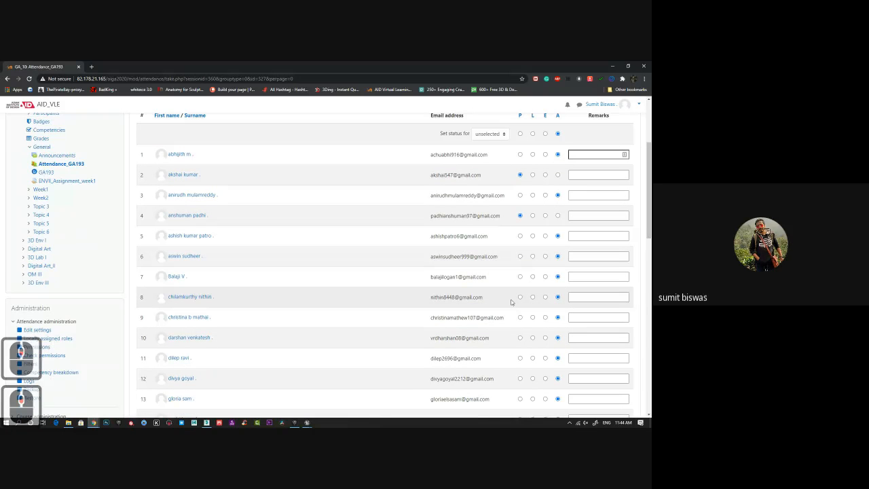
{"action": "left_click", "coordinate": [521, 298]}
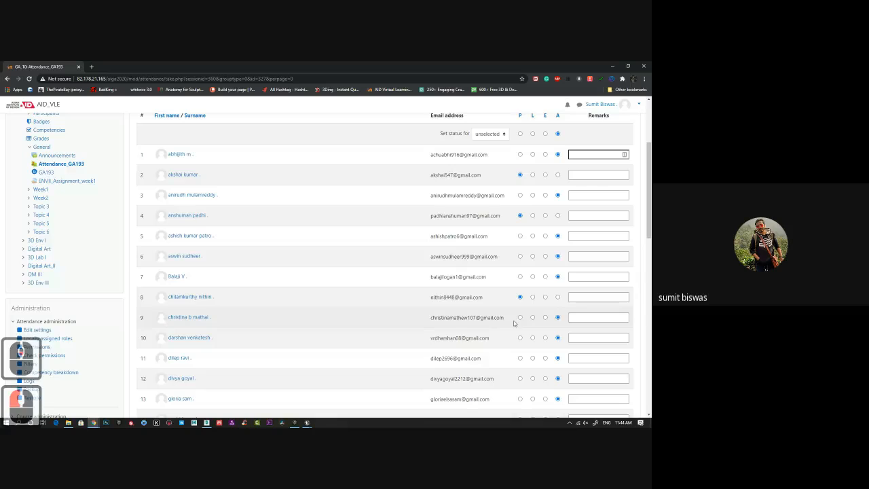
{"action": "scroll", "coordinate": [514, 320], "scroll_direction": "down", "scroll_amount": 1}
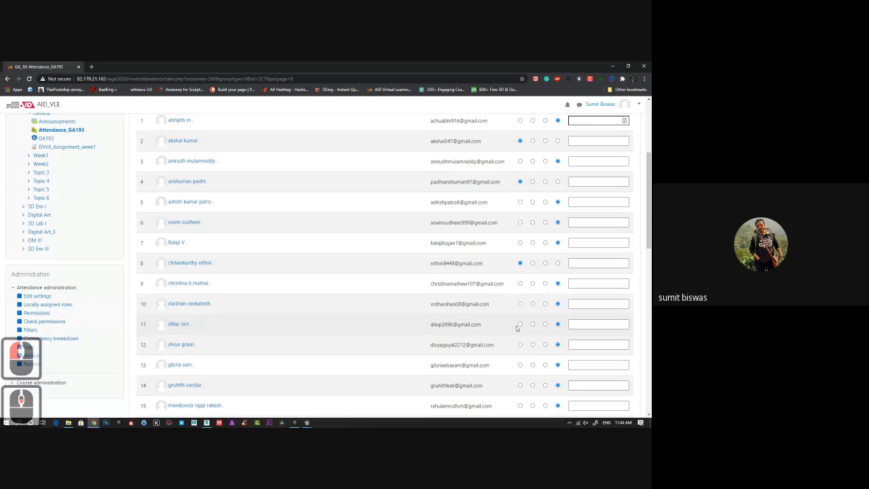
{"action": "left_click", "coordinate": [519, 325]}
Change the attendance status of the students in rows 14, 19 and 24 to P
{"action": "scroll", "coordinate": [511, 314], "scroll_direction": "down", "scroll_amount": 1}
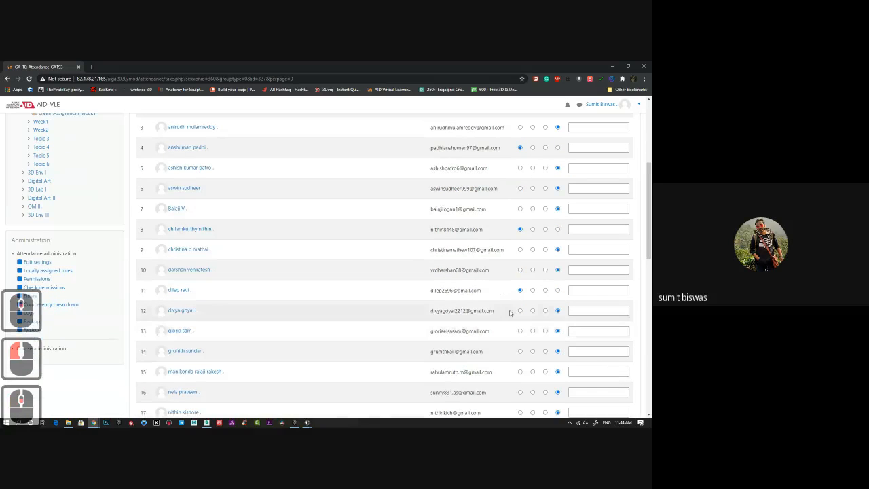
{"action": "scroll", "coordinate": [511, 316], "scroll_direction": "down", "scroll_amount": 1}
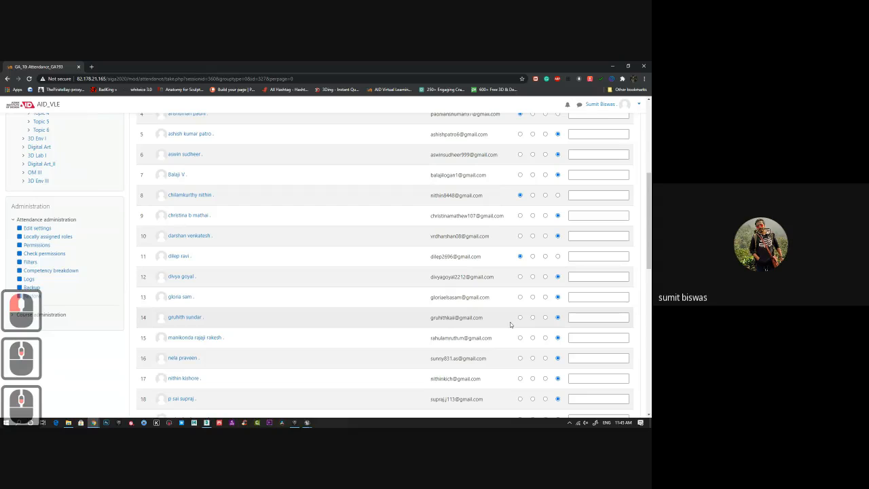
{"action": "left_click", "coordinate": [519, 318]}
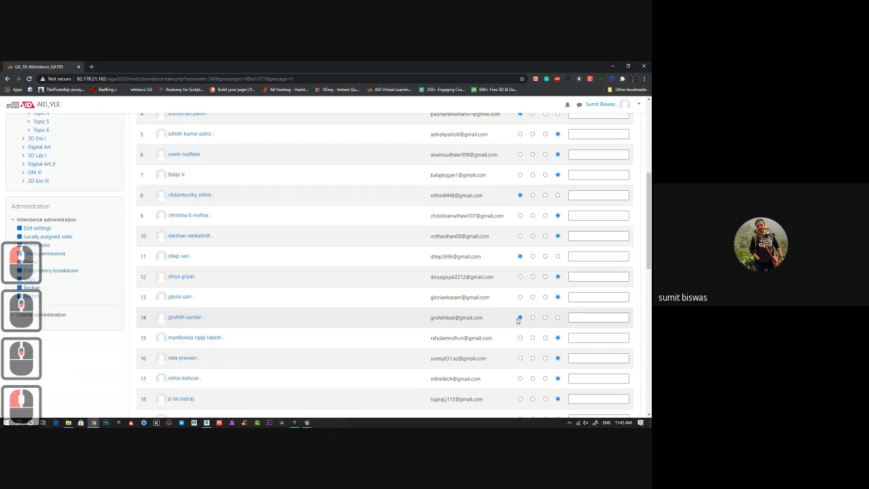
{"action": "scroll", "coordinate": [511, 312], "scroll_direction": "down", "scroll_amount": 1}
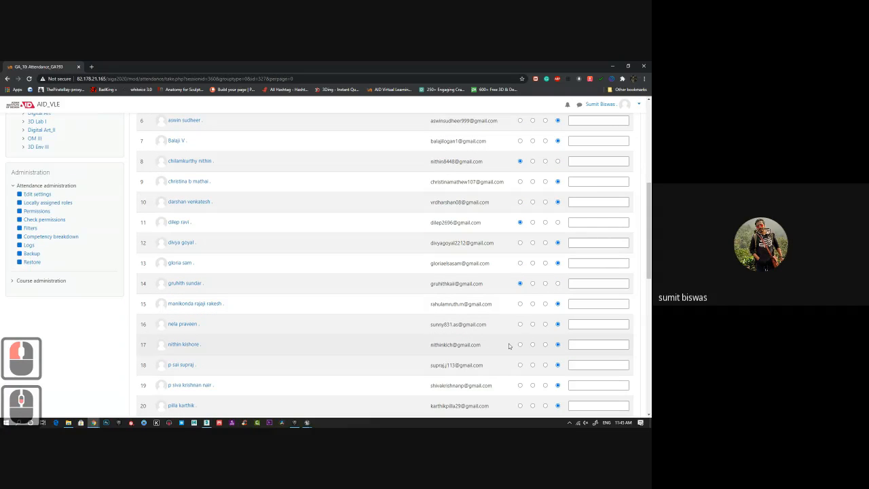
{"action": "scroll", "coordinate": [508, 344], "scroll_direction": "down", "scroll_amount": 1}
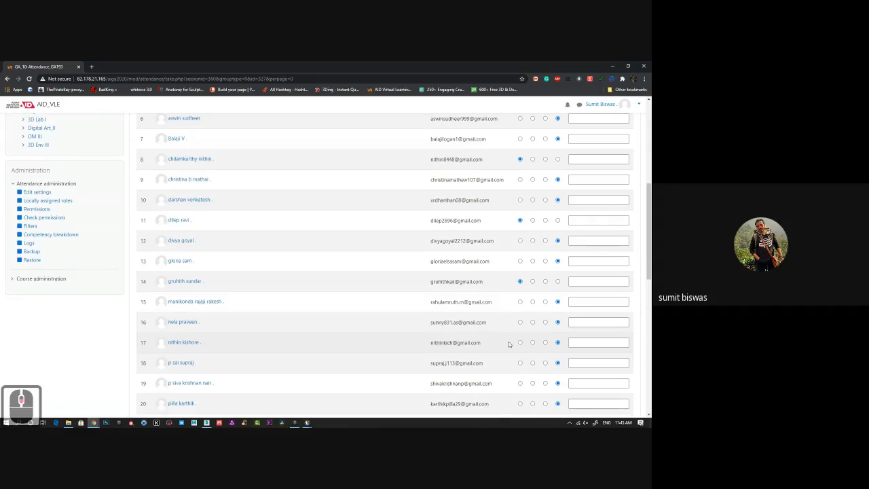
{"action": "scroll", "coordinate": [509, 344], "scroll_direction": "down", "scroll_amount": 1}
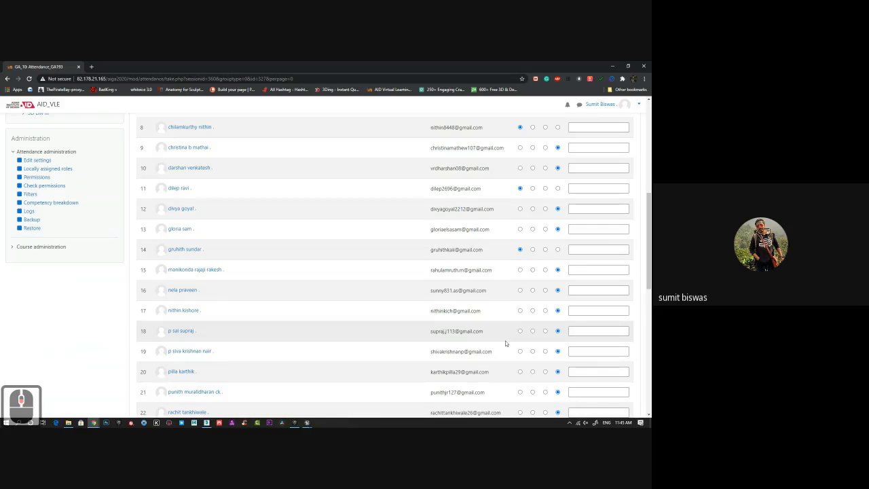
{"action": "left_click", "coordinate": [520, 352]}
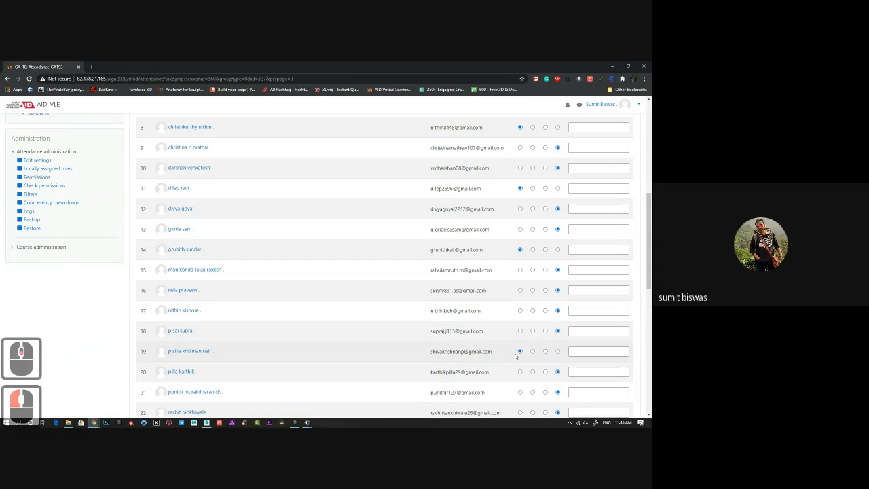
{"action": "scroll", "coordinate": [513, 348], "scroll_direction": "down", "scroll_amount": 1}
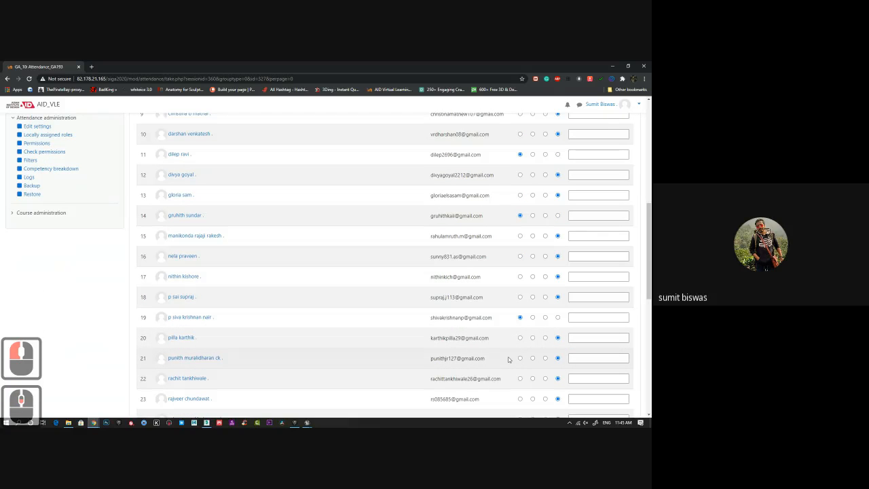
{"action": "scroll", "coordinate": [510, 353], "scroll_direction": "down", "scroll_amount": 1}
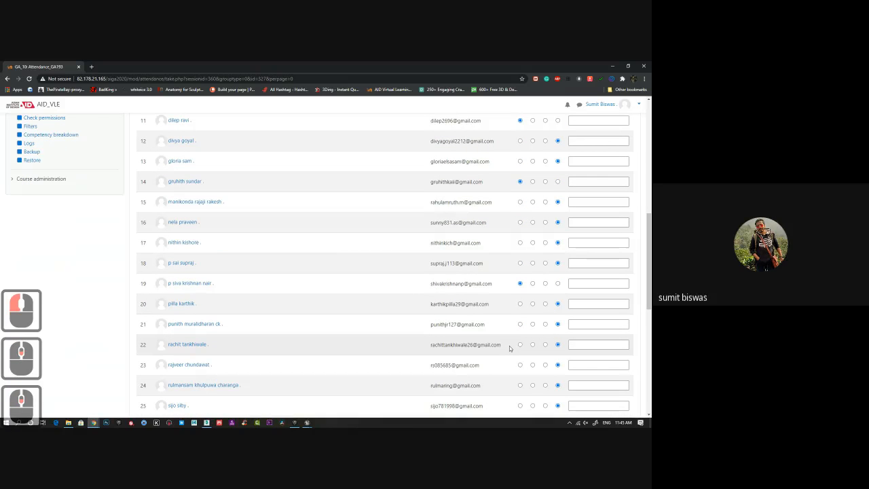
{"action": "scroll", "coordinate": [510, 348], "scroll_direction": "down", "scroll_amount": 1}
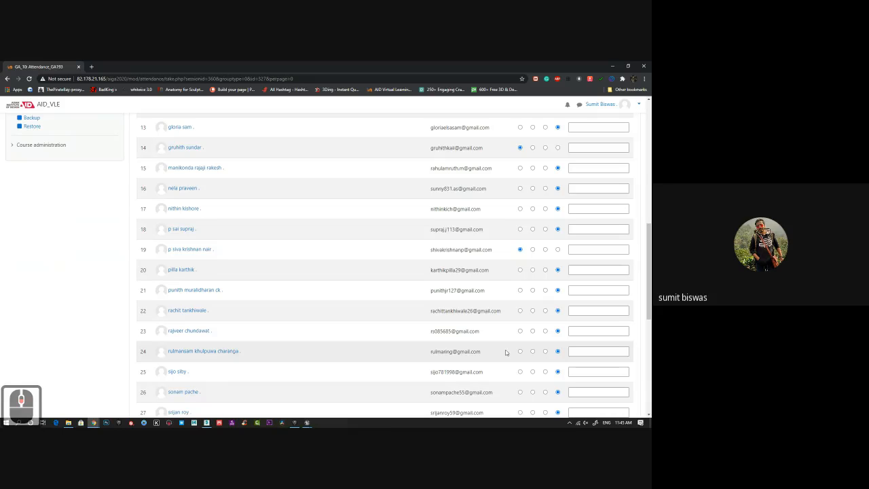
{"action": "left_click", "coordinate": [520, 351]}
Check the remaining students down to row 35 and save the attendance for the session
{"action": "scroll", "coordinate": [511, 352], "scroll_direction": "down", "scroll_amount": 1}
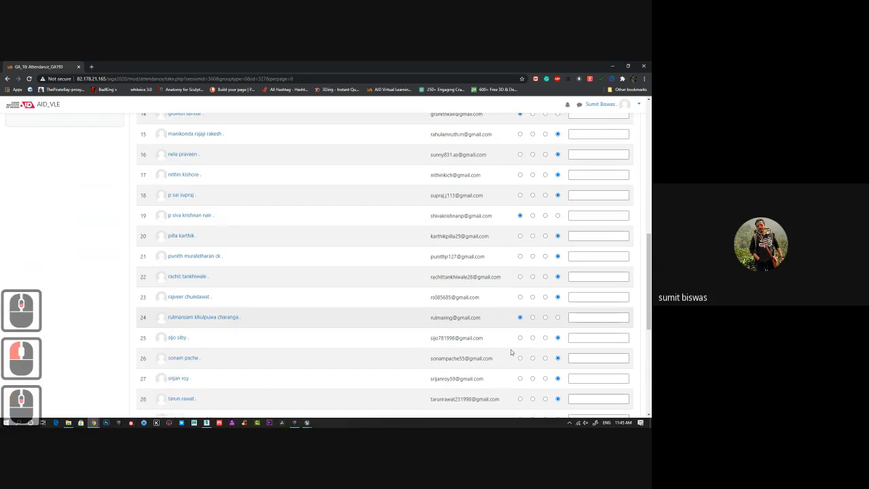
{"action": "scroll", "coordinate": [511, 352], "scroll_direction": "down", "scroll_amount": 1}
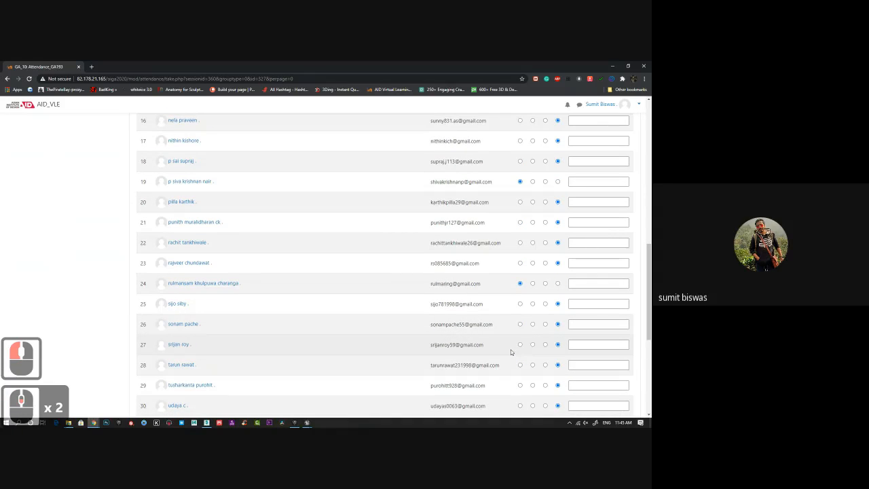
{"action": "scroll", "coordinate": [502, 370], "scroll_direction": "down", "scroll_amount": 1}
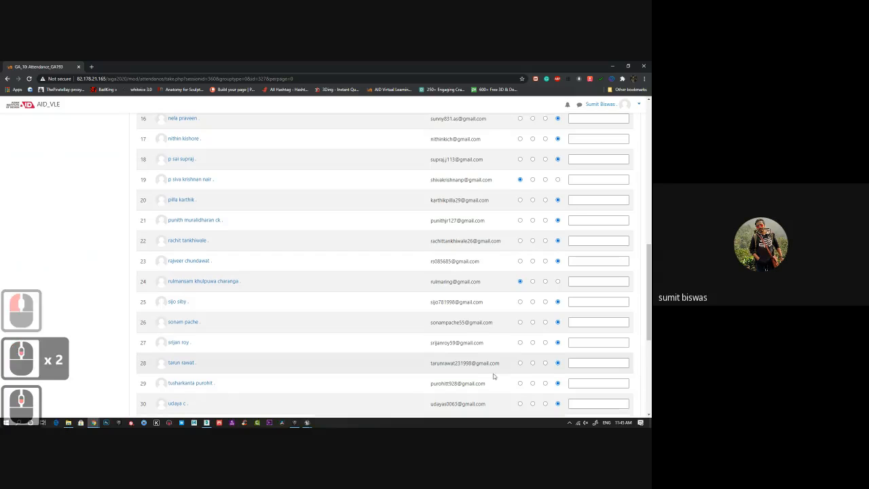
{"action": "scroll", "coordinate": [495, 370], "scroll_direction": "down", "scroll_amount": 1}
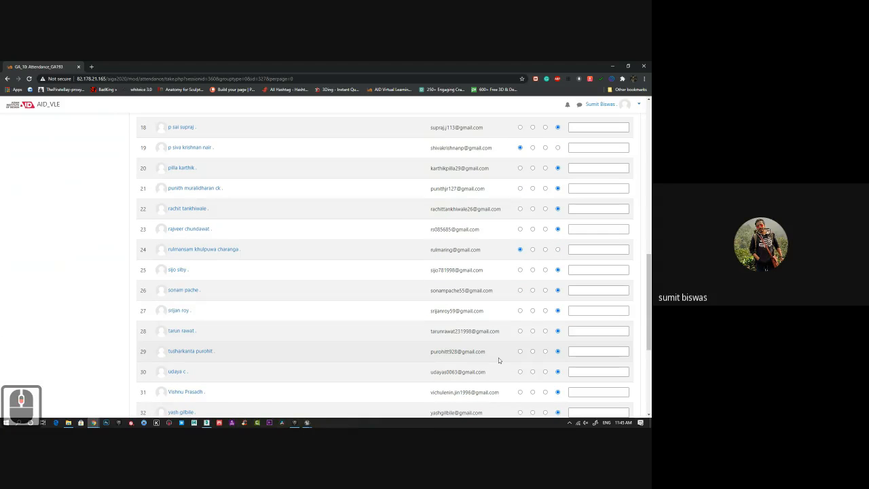
{"action": "scroll", "coordinate": [500, 359], "scroll_direction": "down", "scroll_amount": 1}
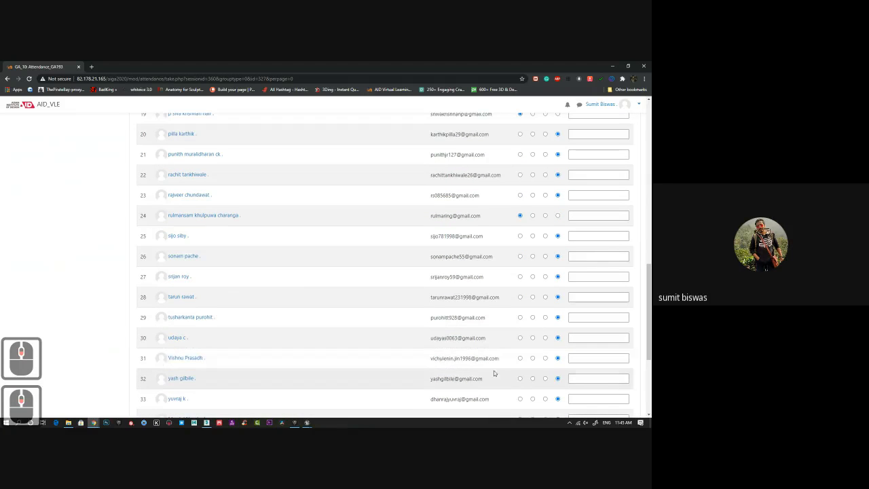
{"action": "scroll", "coordinate": [492, 380], "scroll_direction": "down", "scroll_amount": 2}
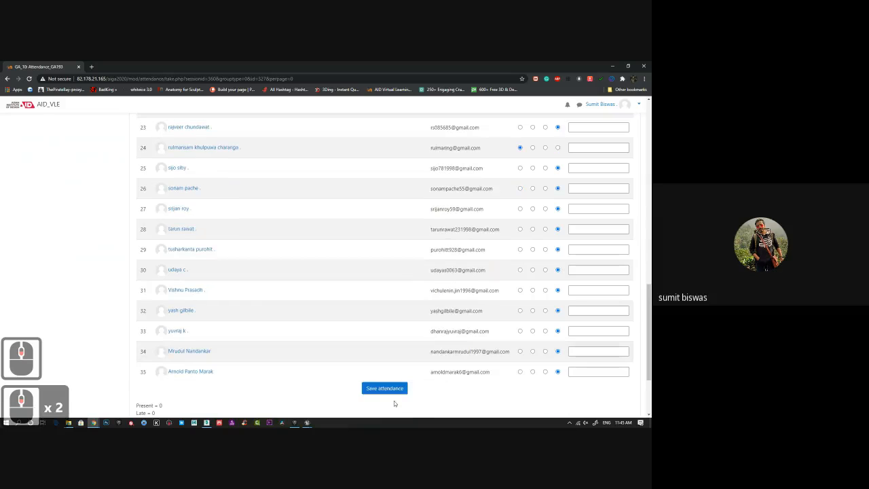
{"action": "left_click", "coordinate": [397, 388]}
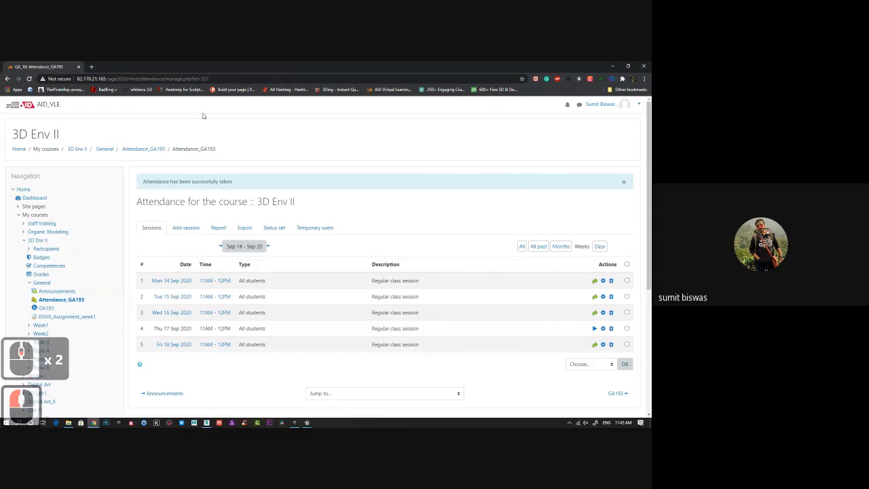
Switch back to the Unreal Editor and close the Message Log with the lighting results
{"action": "left_click", "coordinate": [613, 66]}
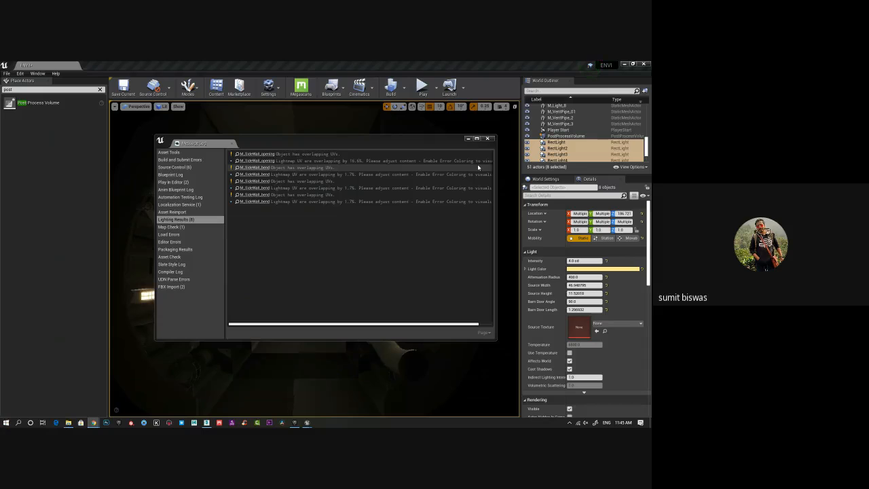
{"action": "left_click", "coordinate": [487, 140]}
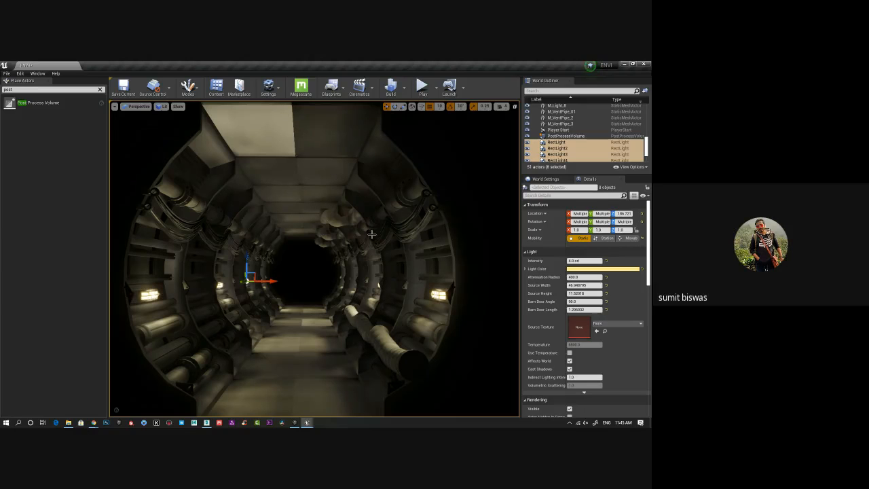
Examine the built warm lighting inside the tunnel, including the side walls, wall lamps, floor and pipes, from several angles
{"action": "left_click_drag", "start_coordinate": [396, 249], "coordinate": [375, 264], "text": "alt"}
{"action": "middle_click_drag", "start_coordinate": [375, 264], "coordinate": [359, 273], "text": "alt"}
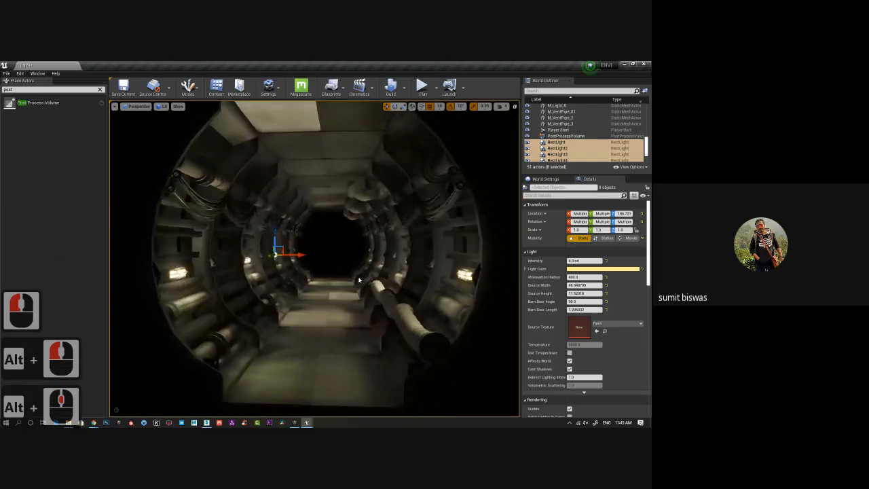
{"action": "left_click_drag", "start_coordinate": [359, 274], "coordinate": [358, 275], "text": "alt"}
{"action": "right_click_drag", "start_coordinate": [358, 275], "coordinate": [292, 275], "text": "alt"}
{"action": "middle_click_drag", "start_coordinate": [292, 274], "coordinate": [237, 268], "text": "alt"}
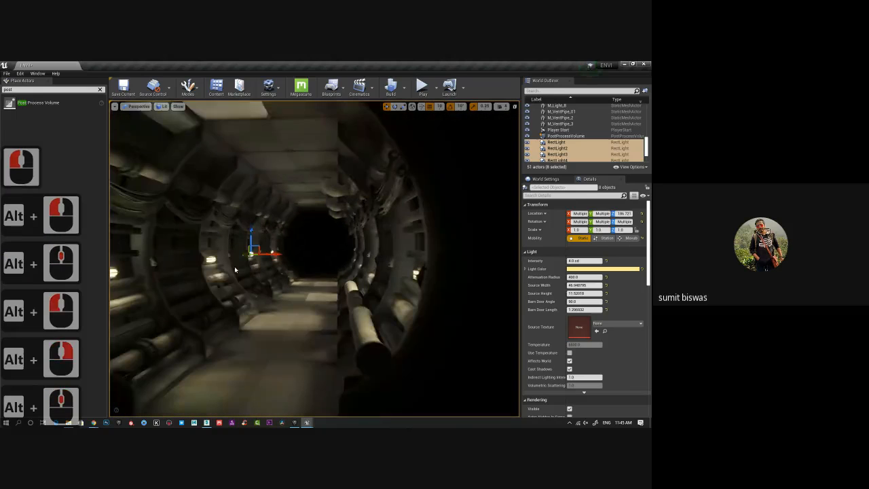
{"action": "right_click_drag", "start_coordinate": [238, 269], "coordinate": [243, 269], "text": "alt"}
{"action": "left_click_drag", "start_coordinate": [243, 269], "coordinate": [342, 285], "text": "alt"}
{"action": "right_click_drag", "start_coordinate": [342, 284], "coordinate": [387, 286], "text": "alt"}
{"action": "middle_click_drag", "start_coordinate": [387, 286], "coordinate": [387, 292], "text": "alt"}
{"action": "middle_click", "coordinate": [387, 292], "text": "alt"}
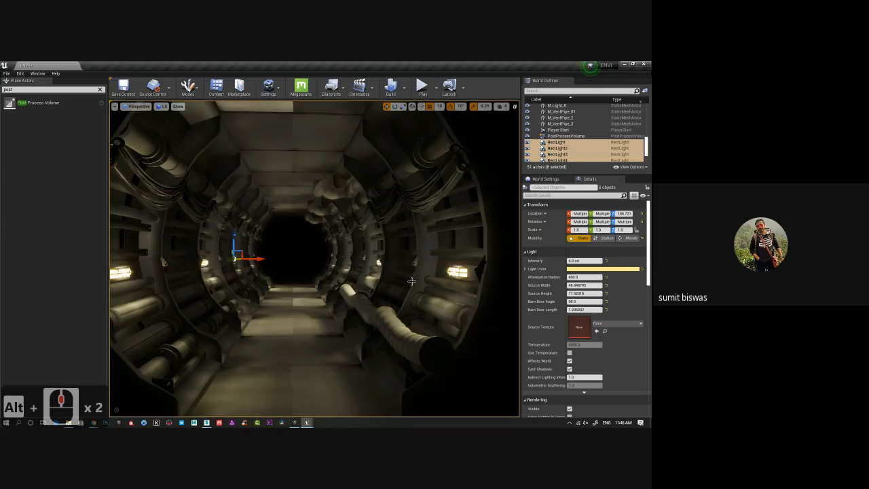
{"action": "middle_click_drag", "start_coordinate": [412, 280], "coordinate": [418, 279], "text": "alt"}
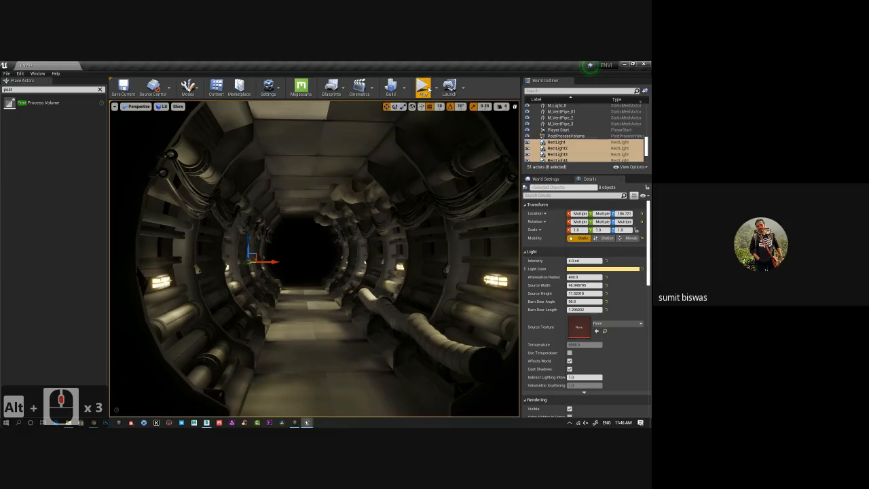
Play the level, run the mannequin through the tunnel to review the built warm lighting, and end the play session
{"action": "left_click", "coordinate": [423, 87]}
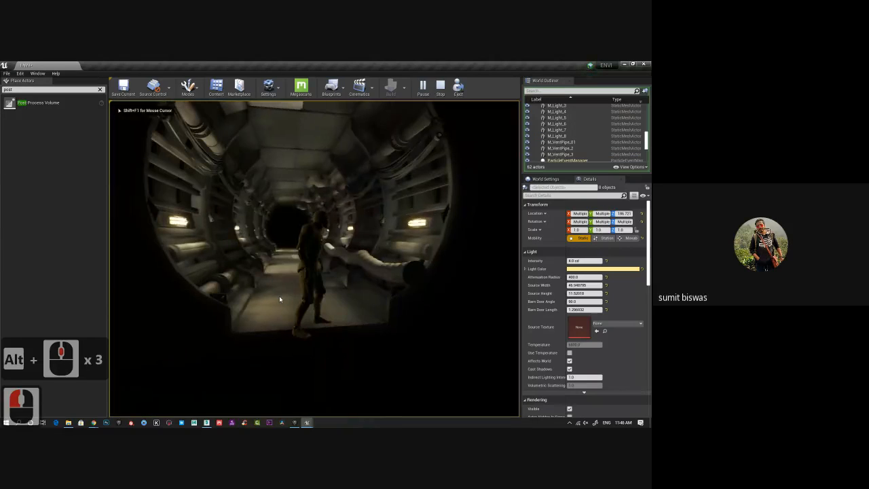
{"action": "left_click", "coordinate": [270, 313], "text": "alt"}
{"action": "key", "text": "w"}
{"action": "key", "text": "w"}
{"action": "key", "text": "w"}
{"action": "key", "text": "w"}
{"action": "key", "text": "w"}
{"action": "key", "text": "w"}
{"action": "key", "text": "w"}
{"action": "key", "text": "w"}
{"action": "key", "text": "w"}
{"action": "key", "text": "w"}
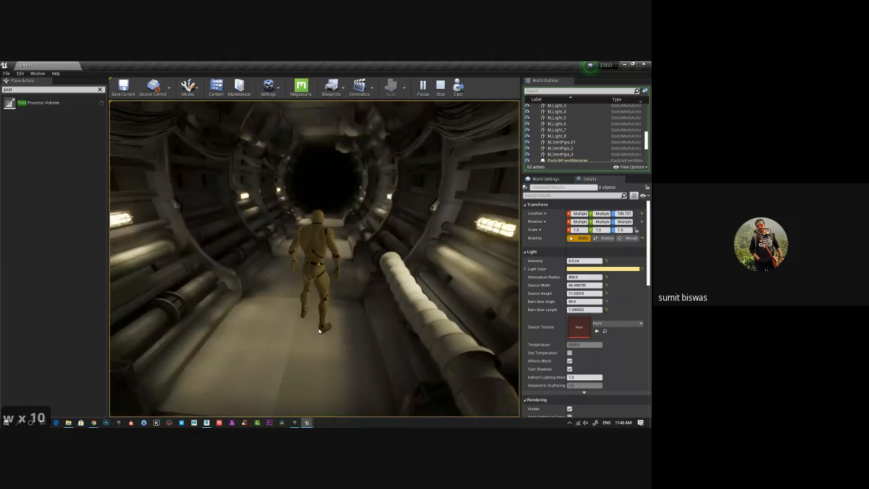
{"action": "key", "text": "w"}
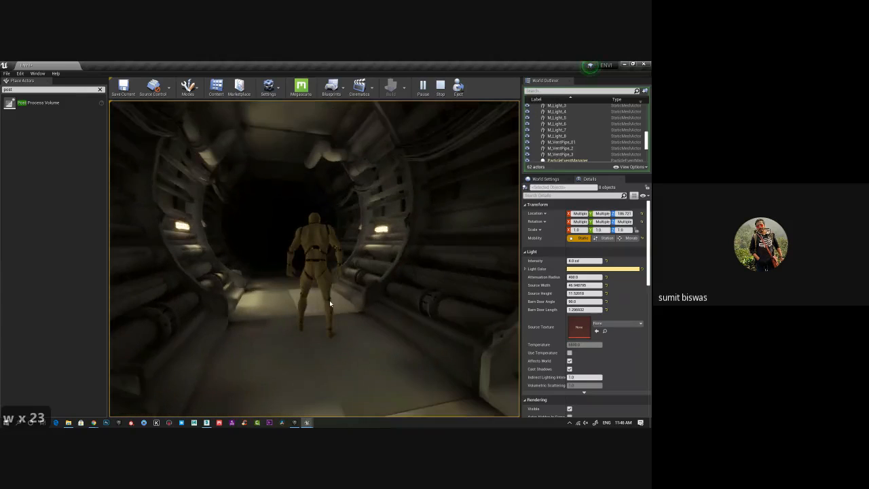
{"action": "key", "text": "w"}
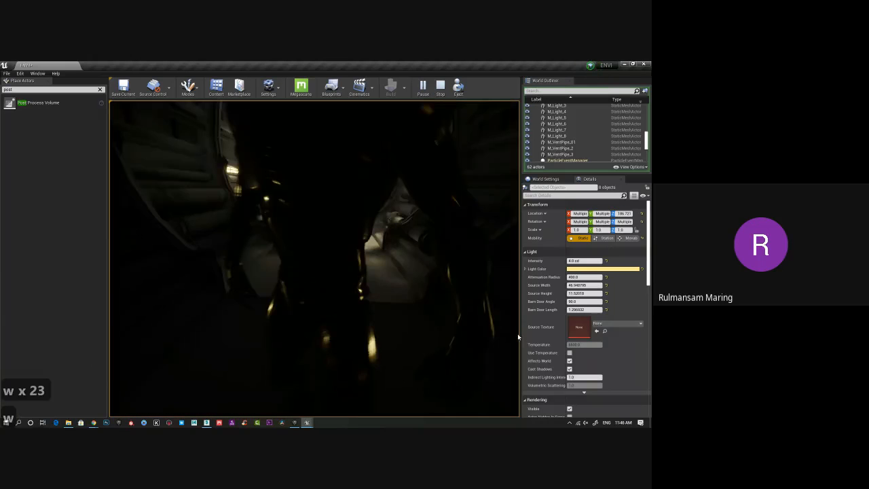
{"action": "key", "text": "w"}
{"action": "key", "text": "w"}
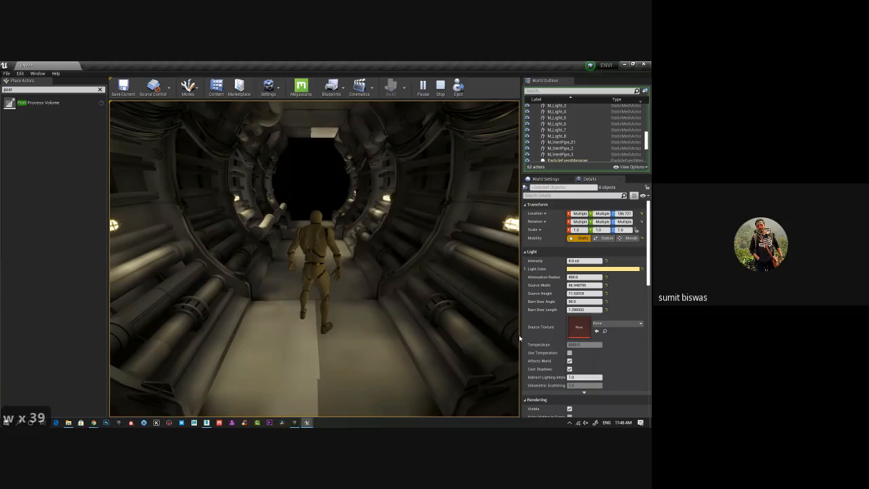
{"action": "key", "text": "Escape"}
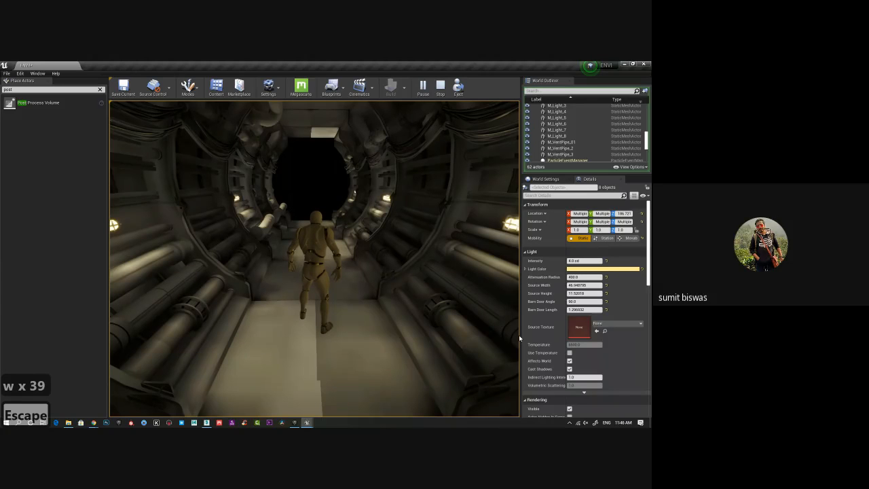
Open the Project Settings and look through the Engine categories, including Gameplay Debugger, for a frame-rate display option
{"action": "left_click", "coordinate": [271, 86]}
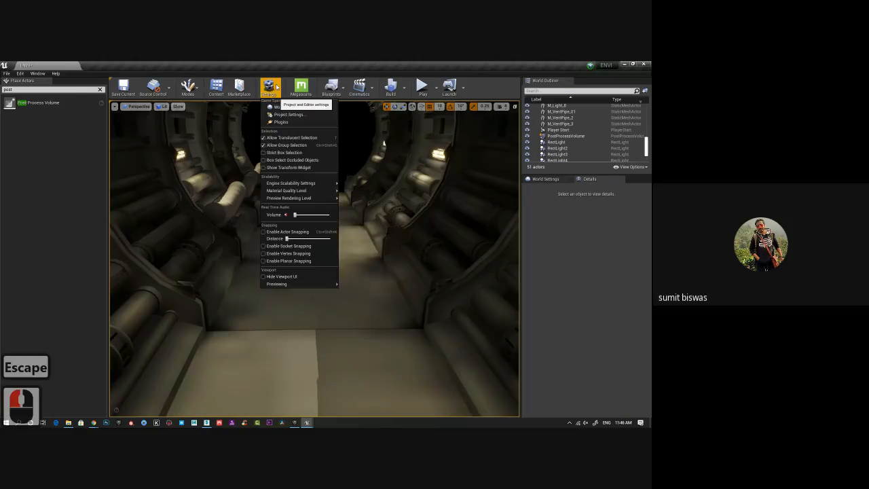
{"action": "left_click", "coordinate": [7, 74]}
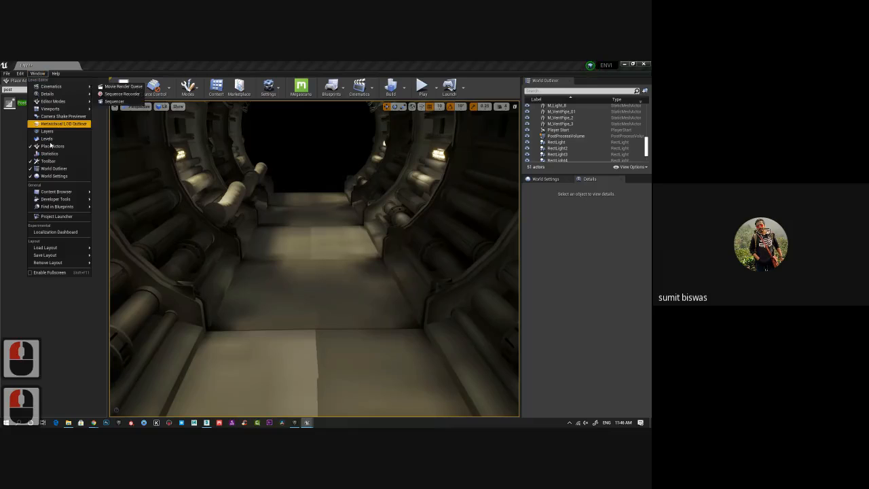
{"action": "left_click", "coordinate": [20, 73]}
{"action": "left_click", "coordinate": [20, 73]}
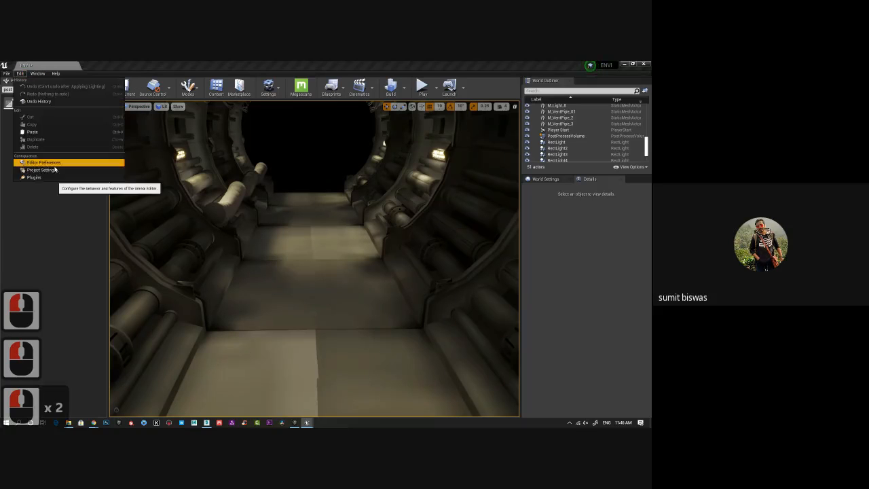
{"action": "left_click", "coordinate": [51, 167]}
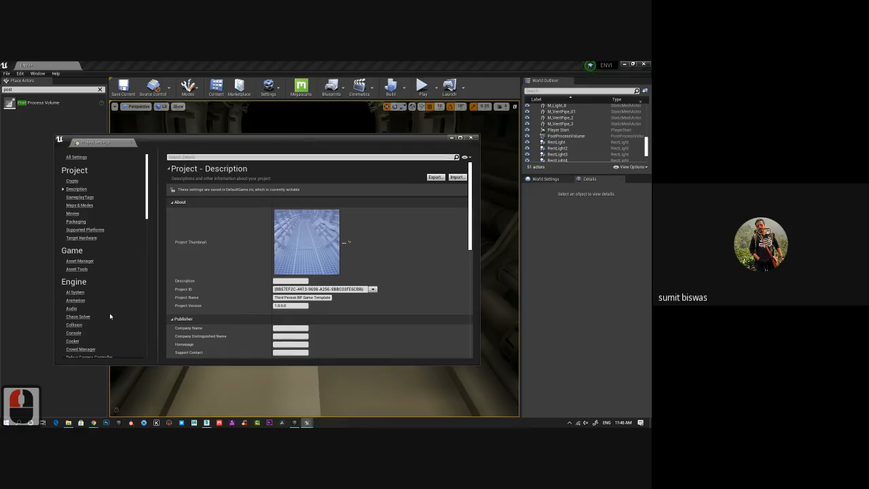
{"action": "scroll", "coordinate": [110, 314], "scroll_direction": "down", "scroll_amount": 5}
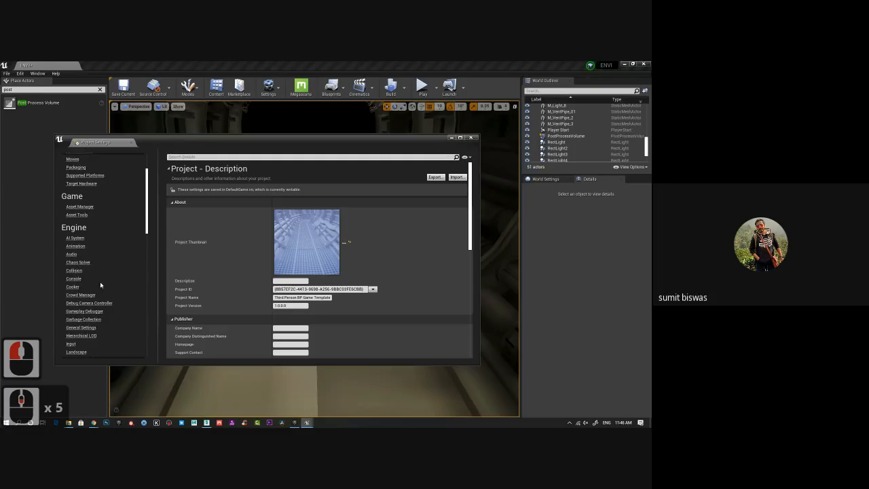
{"action": "left_click", "coordinate": [94, 312]}
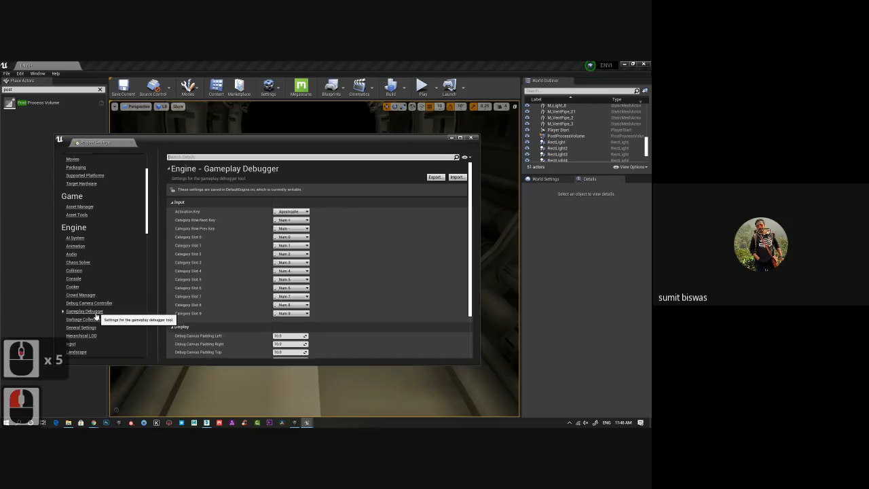
{"action": "scroll", "coordinate": [77, 302], "scroll_direction": "down", "scroll_amount": 4}
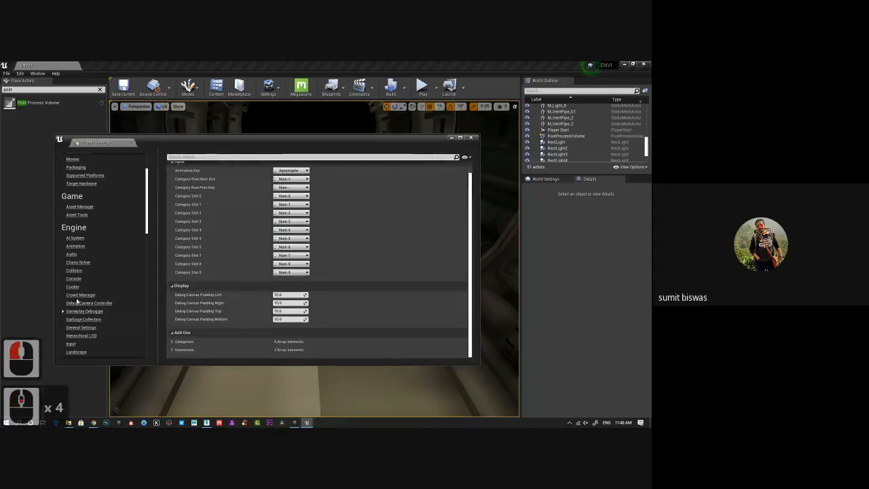
{"action": "scroll", "coordinate": [132, 215], "scroll_direction": "up", "scroll_amount": 4}
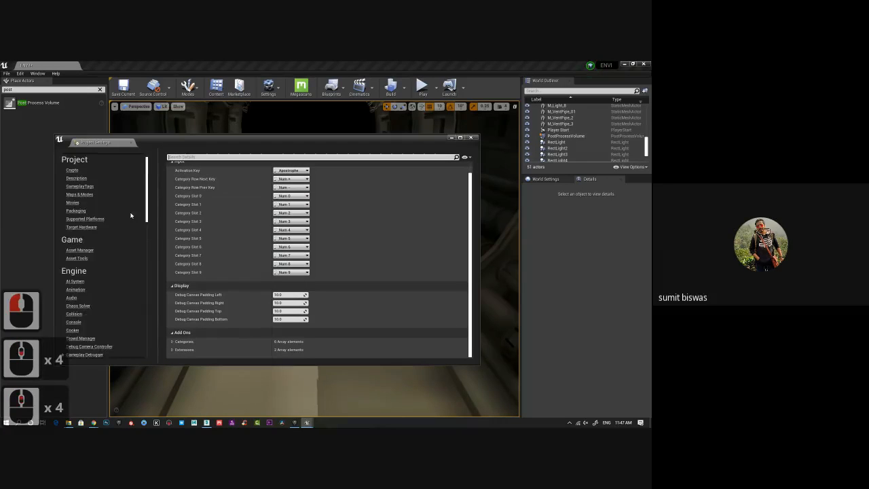
{"action": "scroll", "coordinate": [131, 215], "scroll_direction": "up", "scroll_amount": 4}
Search all project settings for "fps", try the iOS Enable Dynamic Max FPS option on and off, and close the settings
{"action": "double_click", "coordinate": [76, 157]}
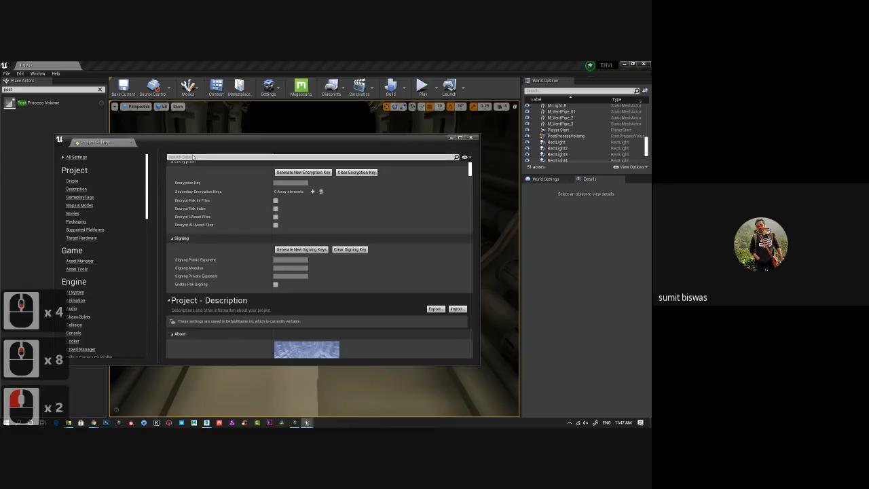
{"action": "left_click", "coordinate": [193, 157]}
{"action": "type", "text": "f"}
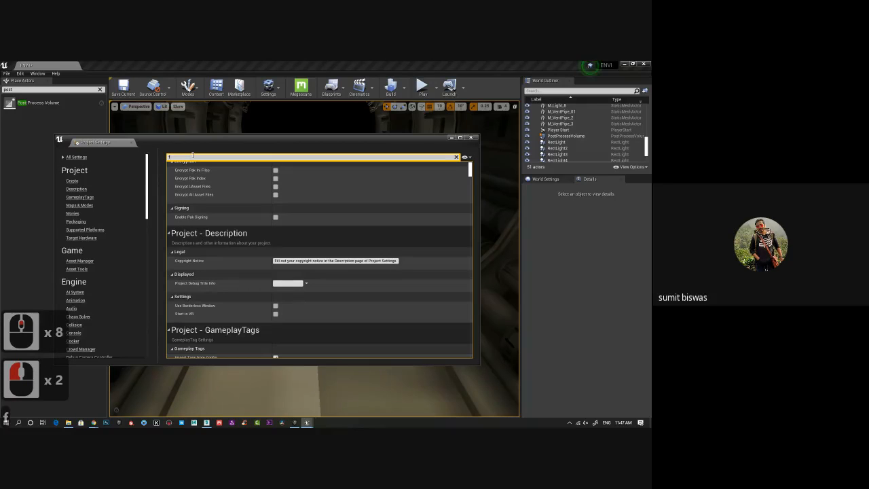
{"action": "type", "text": "p"}
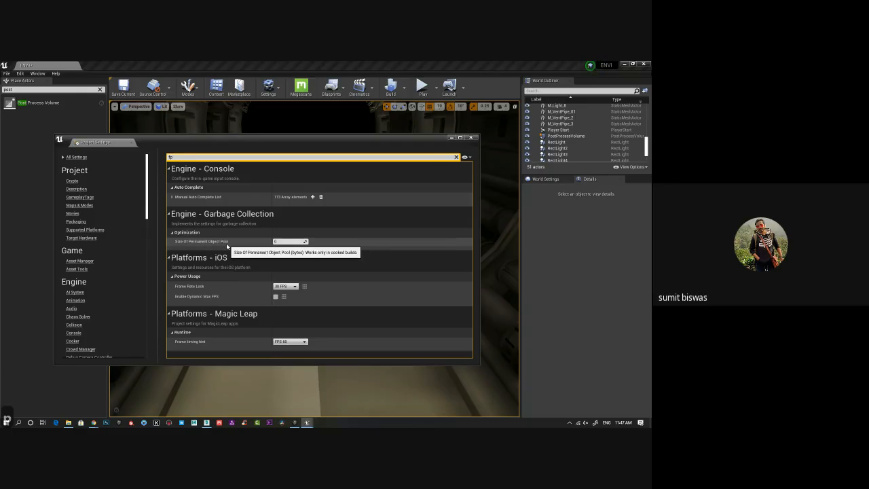
{"action": "type", "text": "s"}
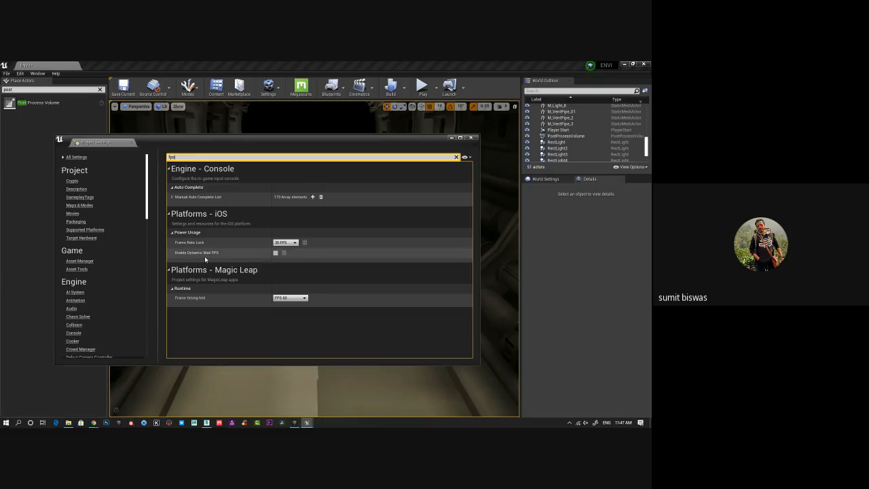
{"action": "left_click", "coordinate": [275, 252]}
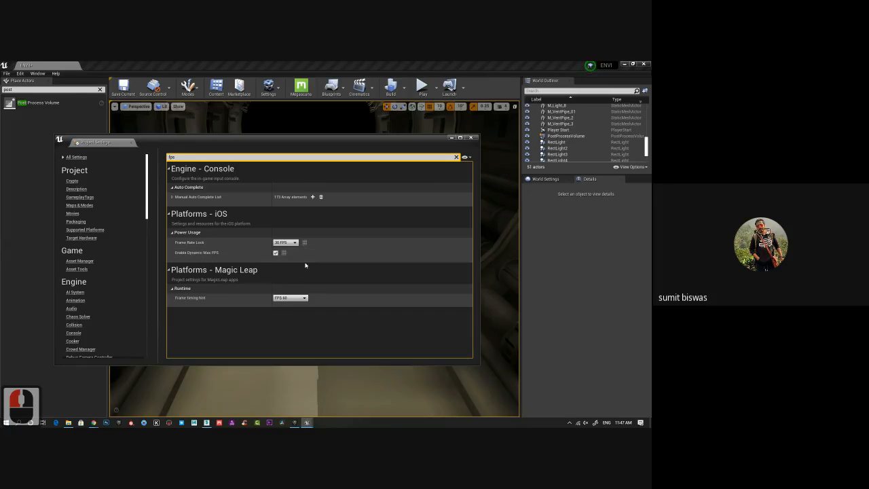
{"action": "left_click", "coordinate": [276, 253]}
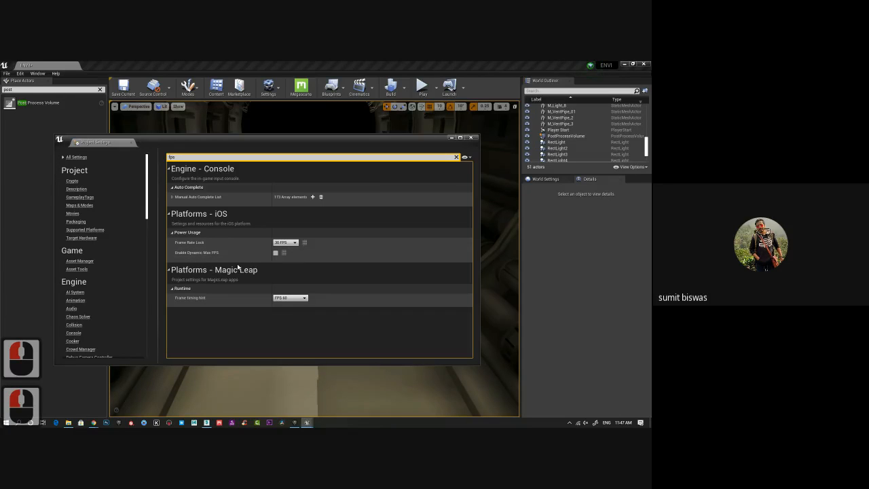
{"action": "left_click", "coordinate": [457, 157]}
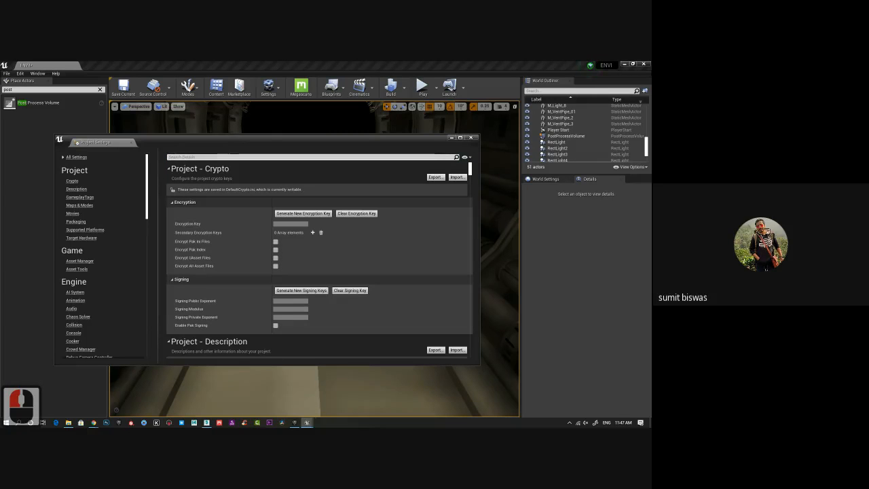
{"action": "mouse_move", "coordinate": [146, 210]}
{"action": "left_mouse_down"}
{"action": "mouse_move", "coordinate": [146, 280]}
{"action": "mouse_move", "coordinate": [142, 198]}
{"action": "left_mouse_up"}
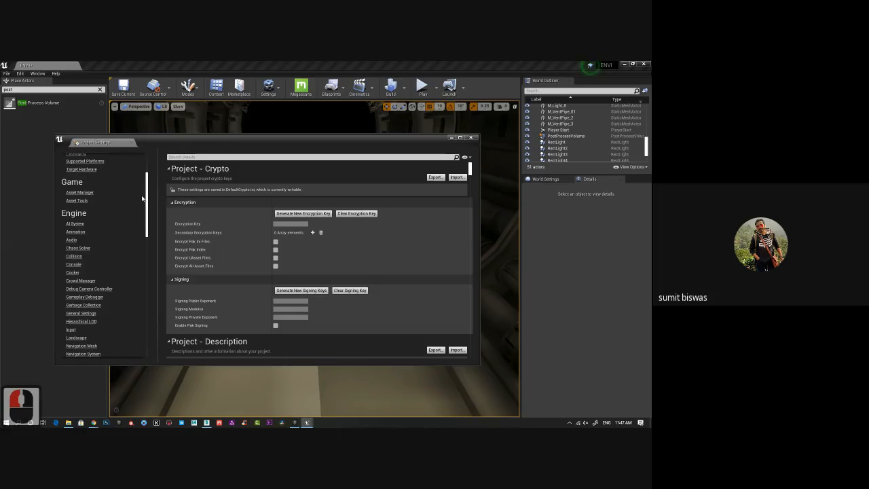
{"action": "double_click", "coordinate": [136, 143]}
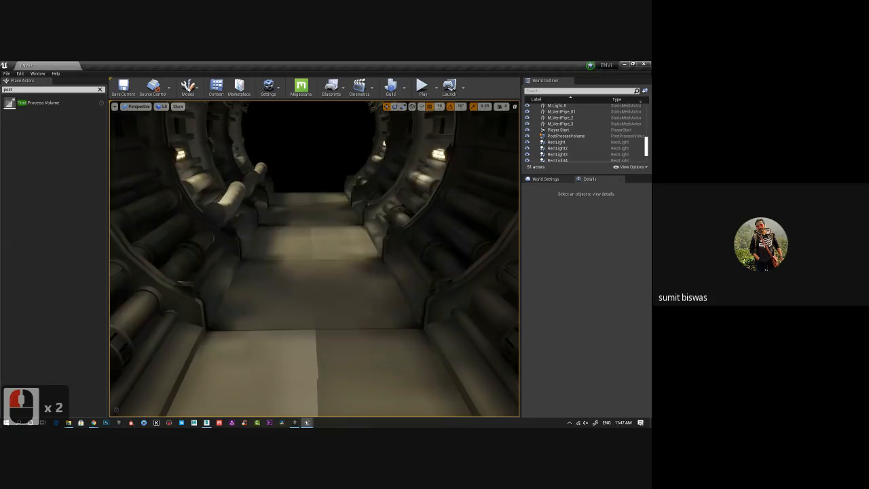
Look through the viewport show flags and enable the Show FPS display for the perspective viewport
{"action": "left_click", "coordinate": [20, 73]}
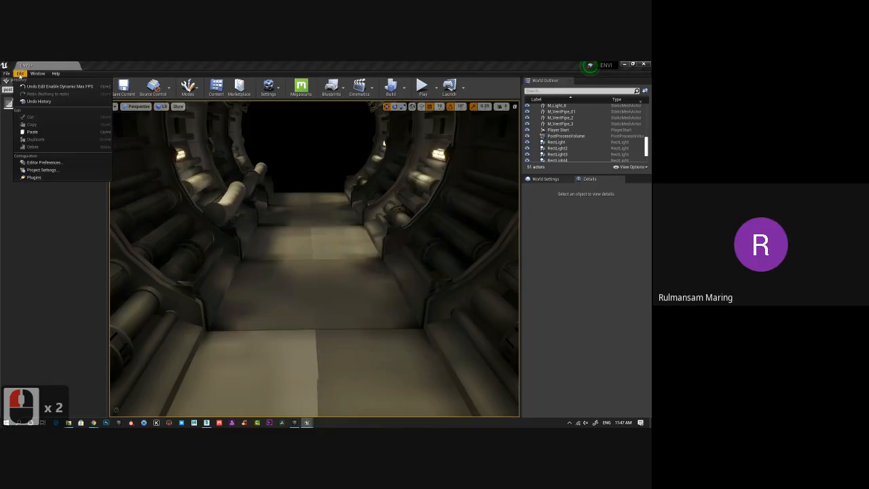
{"action": "left_click", "coordinate": [61, 164]}
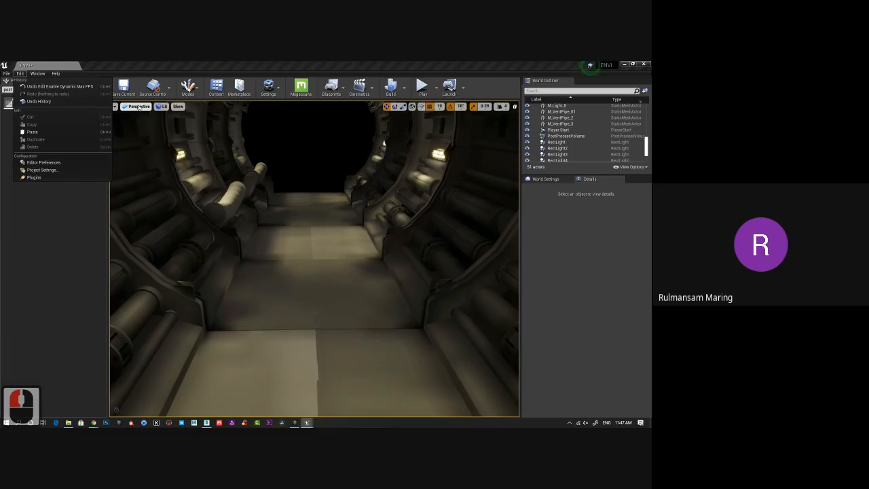
{"action": "left_click", "coordinate": [178, 107]}
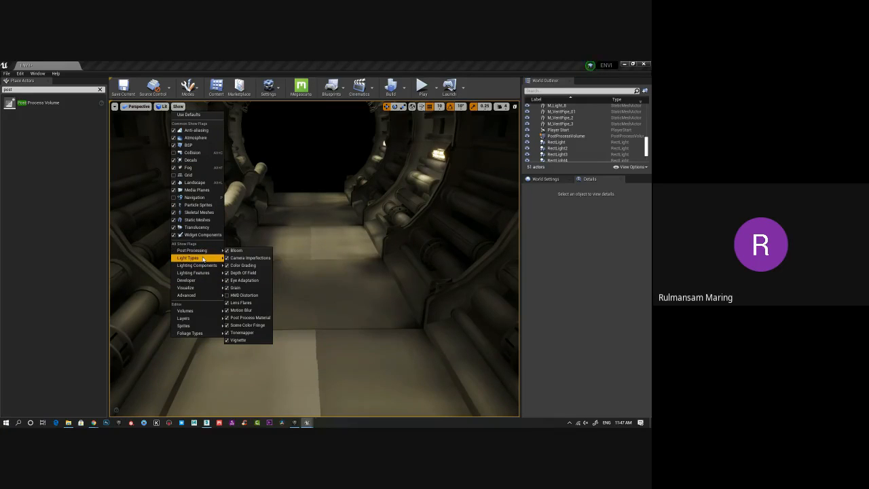
{"action": "mouse_move", "coordinate": [202, 266]}
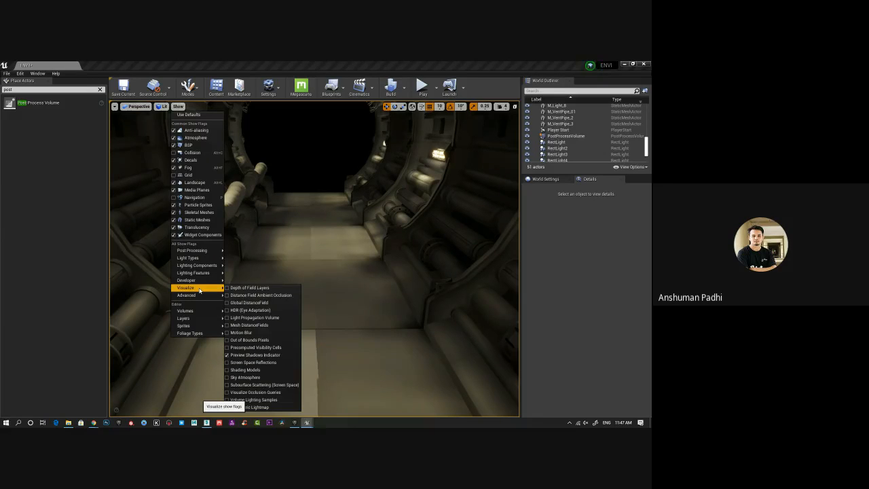
{"action": "left_click", "coordinate": [114, 107]}
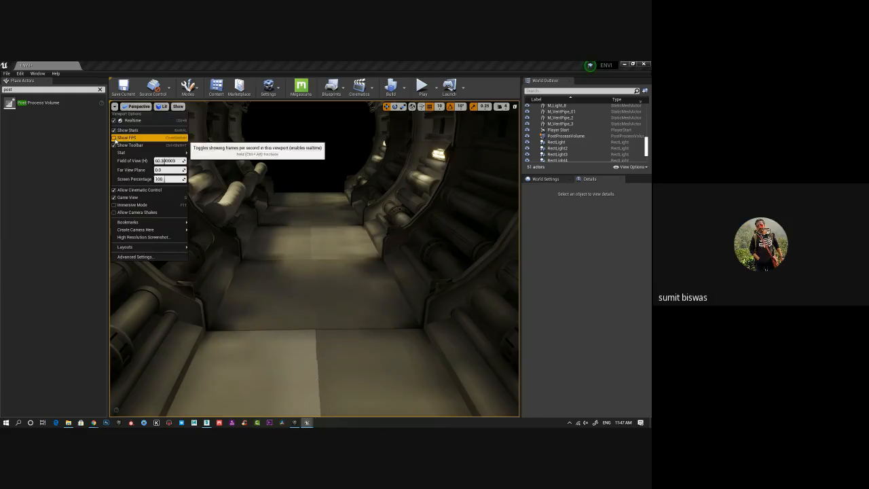
{"action": "left_click", "coordinate": [115, 137]}
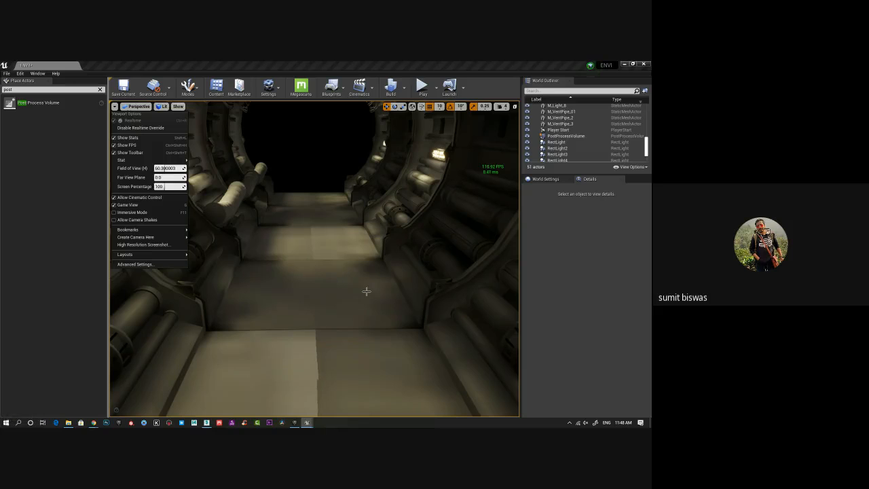
Play the level, run the mannequin through the tunnel to check the frame rate, and end the play session
{"action": "left_click_drag", "start_coordinate": [366, 292], "coordinate": [339, 275]}
{"action": "right_click_drag", "start_coordinate": [339, 275], "coordinate": [330, 275], "text": "alt"}
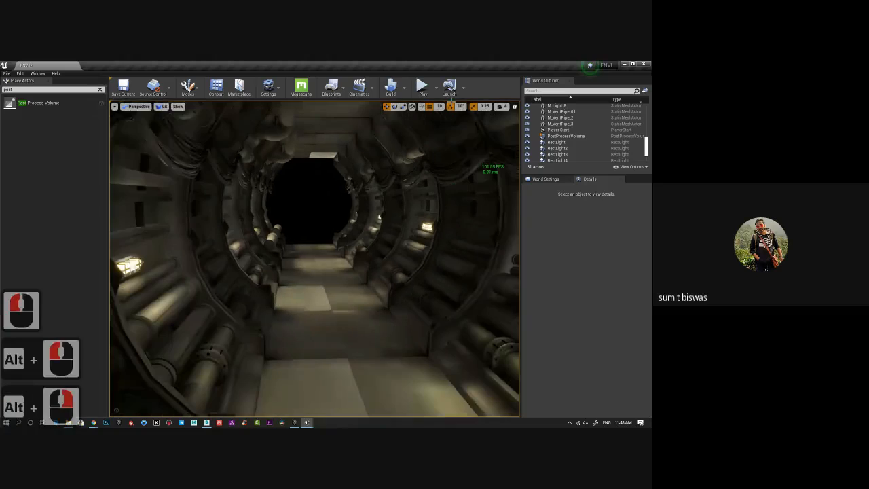
{"action": "left_click", "coordinate": [423, 87]}
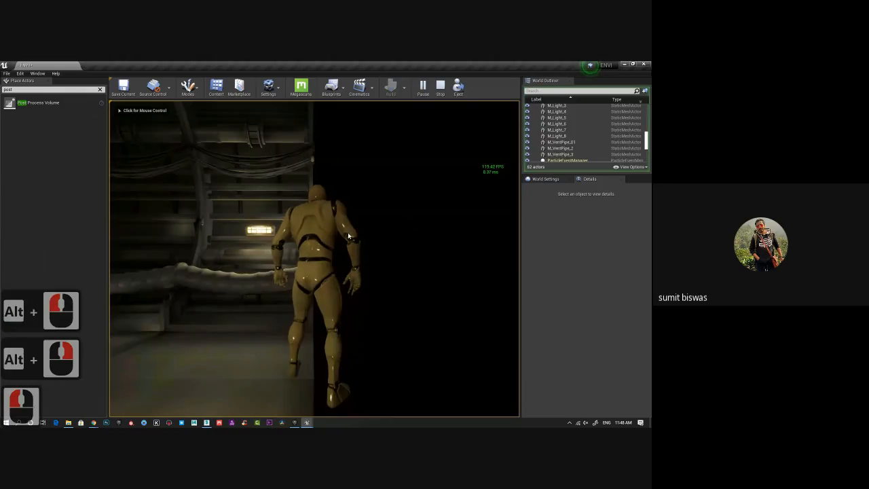
{"action": "left_click", "coordinate": [360, 248]}
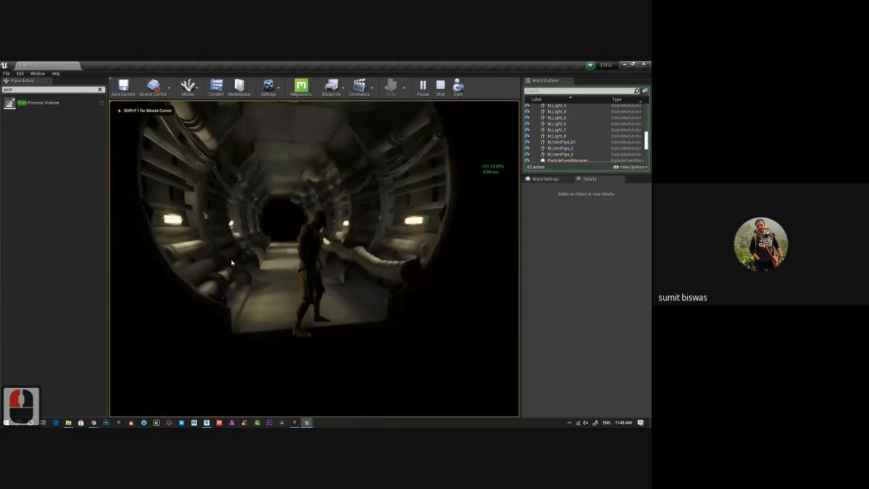
{"action": "left_click", "coordinate": [227, 261], "text": "alt"}
{"action": "key", "text": "w"}
{"action": "key", "text": "w"}
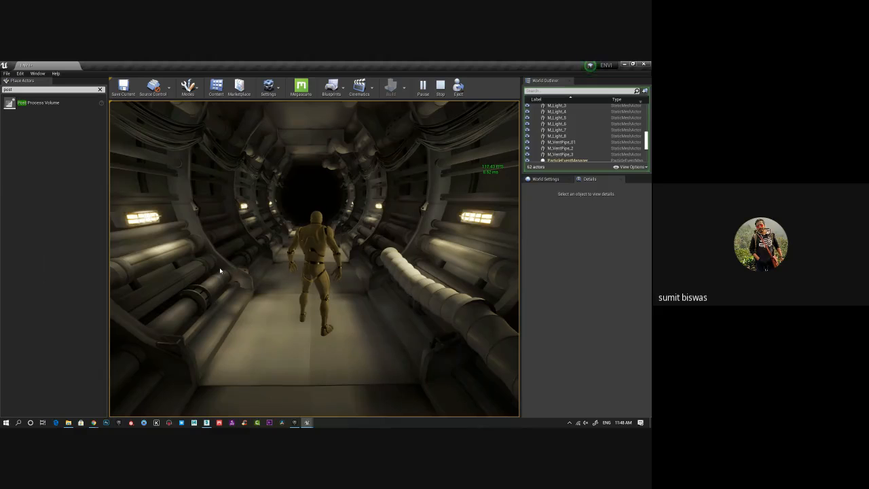
{"action": "key", "text": "alt"}
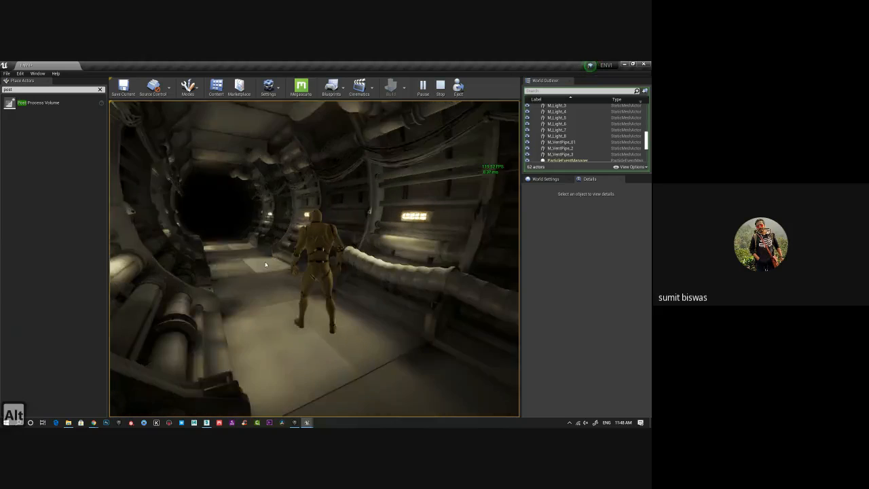
{"action": "key", "text": "w"}
{"action": "key", "text": "w"}
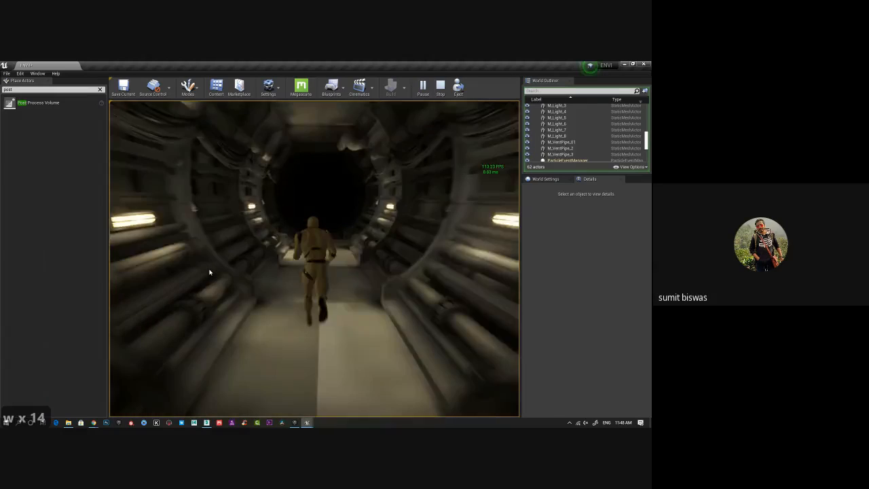
{"action": "key", "text": "Escape"}
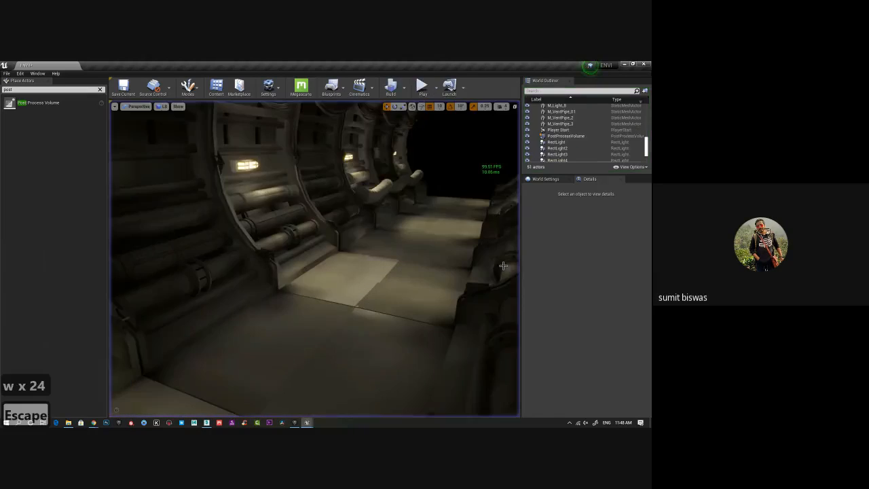
Examine the lit tunnel from outside and through its open end in the perspective viewport
{"action": "left_click_drag", "start_coordinate": [388, 243], "coordinate": [362, 248], "text": "alt"}
{"action": "right_click_drag", "start_coordinate": [361, 244], "coordinate": [177, 246], "text": "alt"}
{"action": "left_click_drag", "start_coordinate": [177, 247], "coordinate": [131, 211], "text": "alt"}
{"action": "right_click_drag", "start_coordinate": [131, 212], "coordinate": [403, 275], "text": "alt"}
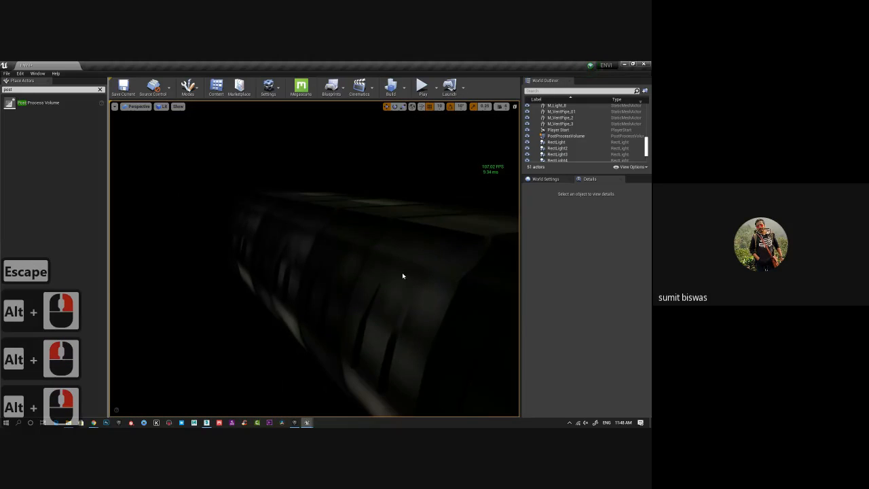
{"action": "left_click_drag", "start_coordinate": [403, 275], "coordinate": [386, 279], "text": "alt"}
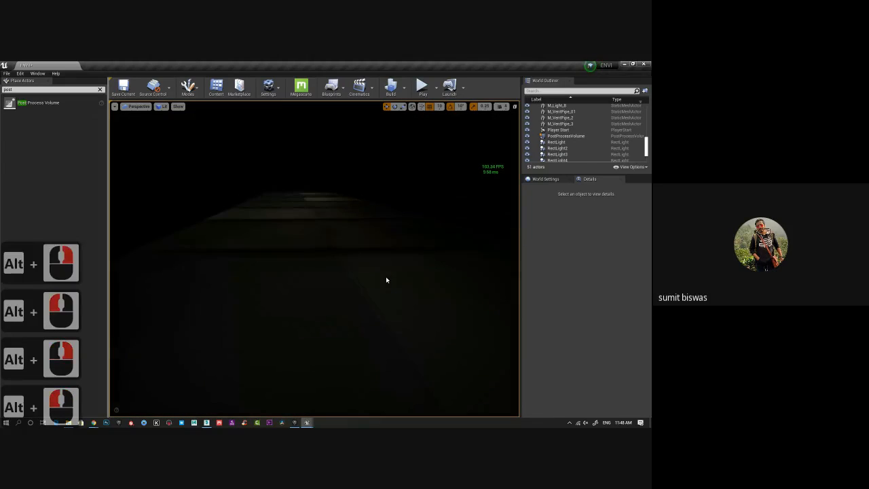
{"action": "right_click_drag", "start_coordinate": [387, 279], "coordinate": [162, 228], "text": "alt"}
{"action": "left_click_drag", "start_coordinate": [162, 228], "coordinate": [368, 251], "text": "alt"}
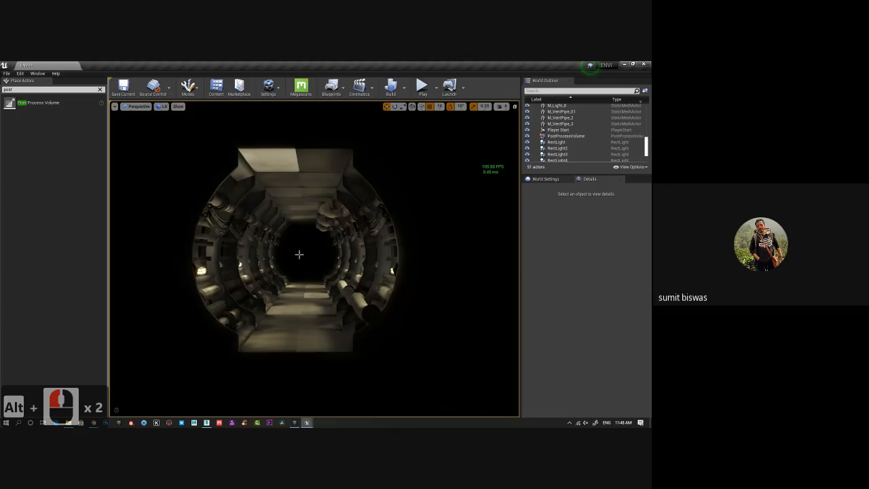
{"action": "scroll", "coordinate": [354, 282], "scroll_direction": "up", "scroll_amount": 3}
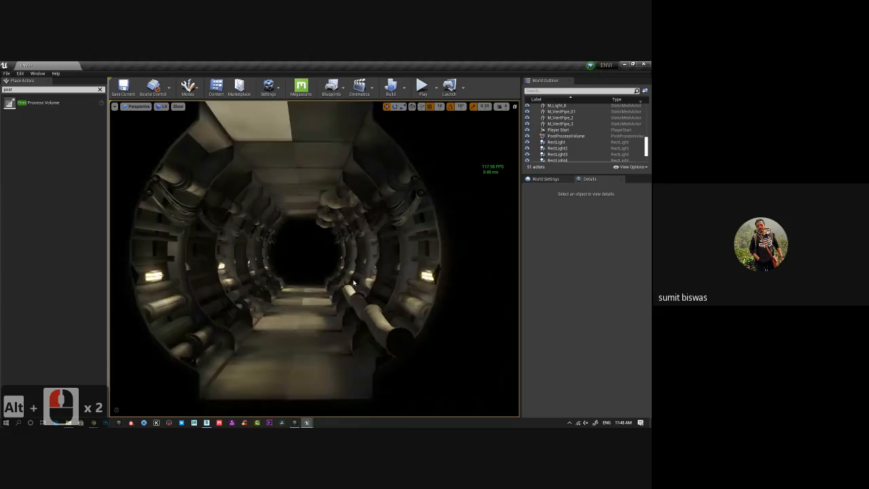
{"action": "right_click_drag", "start_coordinate": [353, 283], "coordinate": [359, 277], "text": "alt"}
{"action": "left_click_drag", "start_coordinate": [359, 277], "coordinate": [378, 277], "text": "alt"}
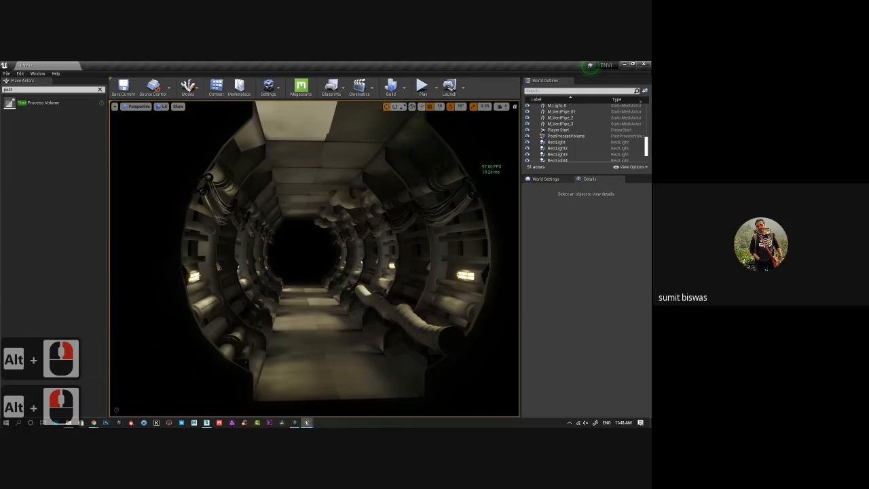
Import grills.fbx into the GA193 Mesh folder with the offered import settings and save all modified content
{"action": "left_click_drag", "start_coordinate": [1, 163], "coordinate": [122, 66]}
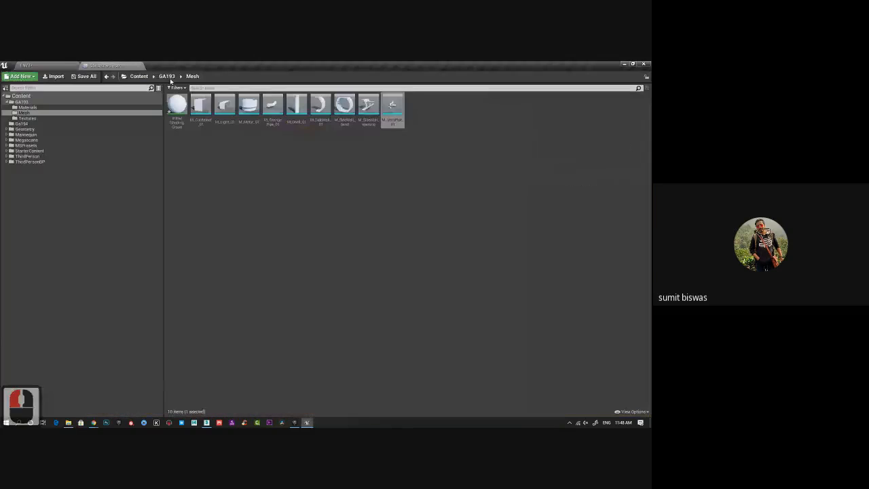
{"action": "right_click", "coordinate": [237, 199]}
{"action": "mouse_move", "coordinate": [277, 314]}
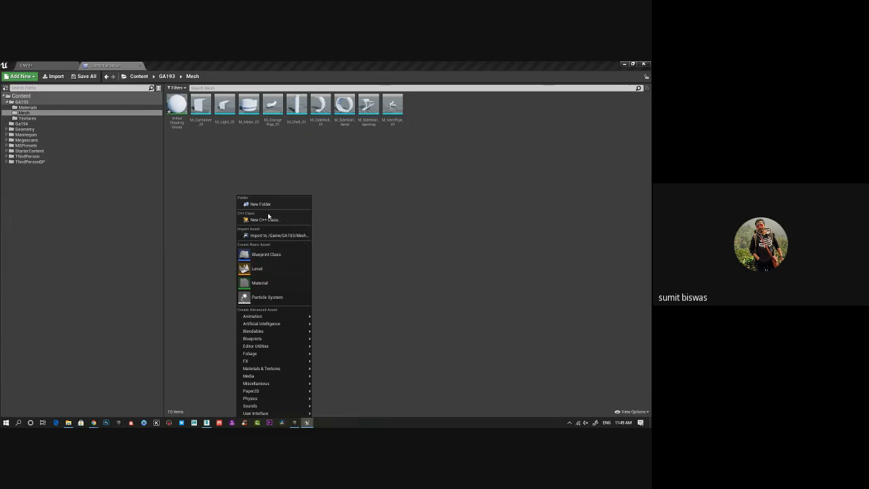
{"action": "left_click", "coordinate": [277, 237]}
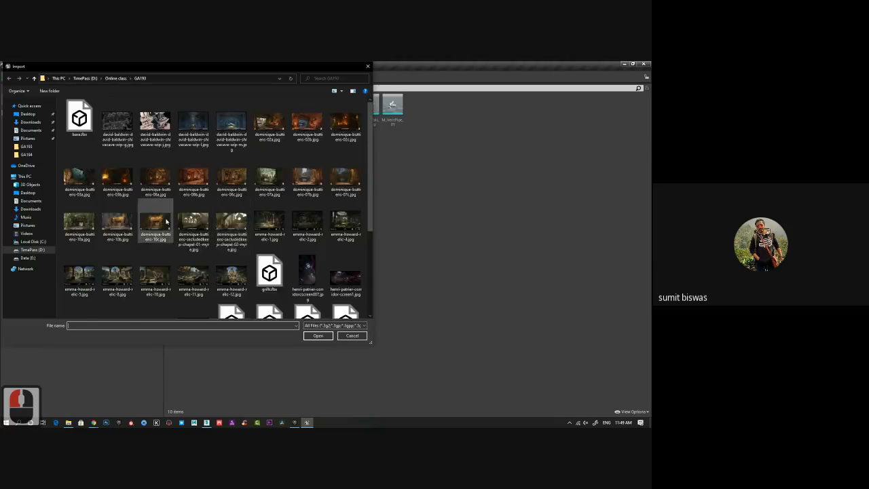
{"action": "scroll", "coordinate": [254, 185], "scroll_direction": "down", "scroll_amount": 5}
{"action": "left_click", "coordinate": [270, 149]}
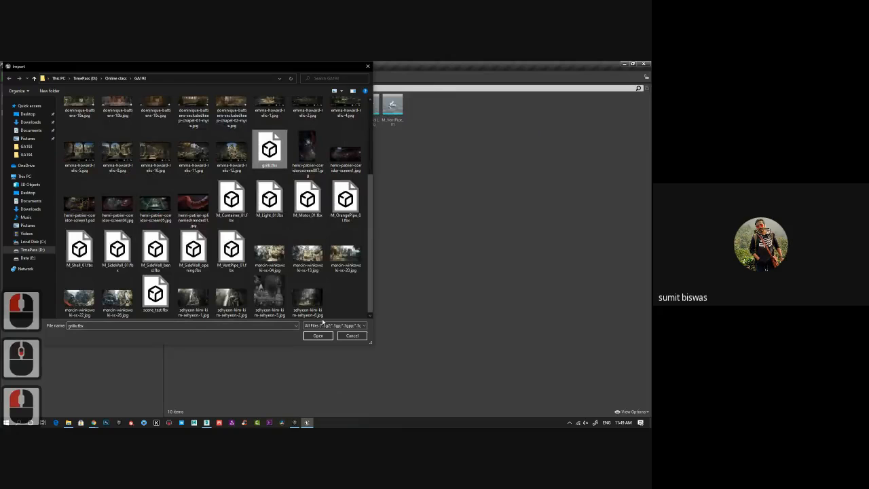
{"action": "left_click", "coordinate": [319, 337]}
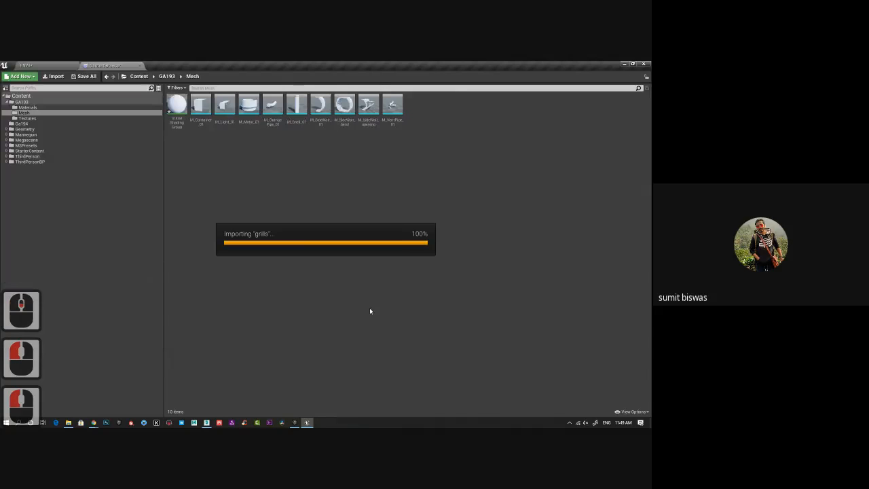
{"action": "left_click", "coordinate": [335, 370]}
{"action": "left_click", "coordinate": [490, 139]}
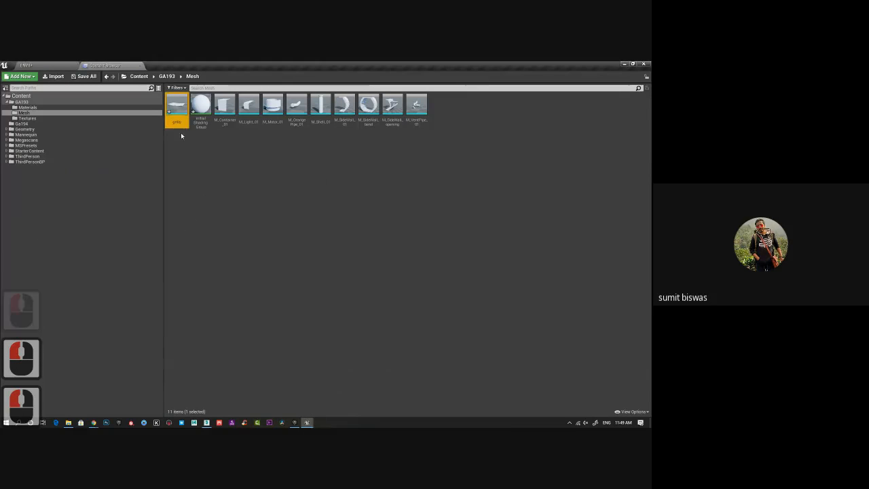
{"action": "left_click", "coordinate": [83, 76]}
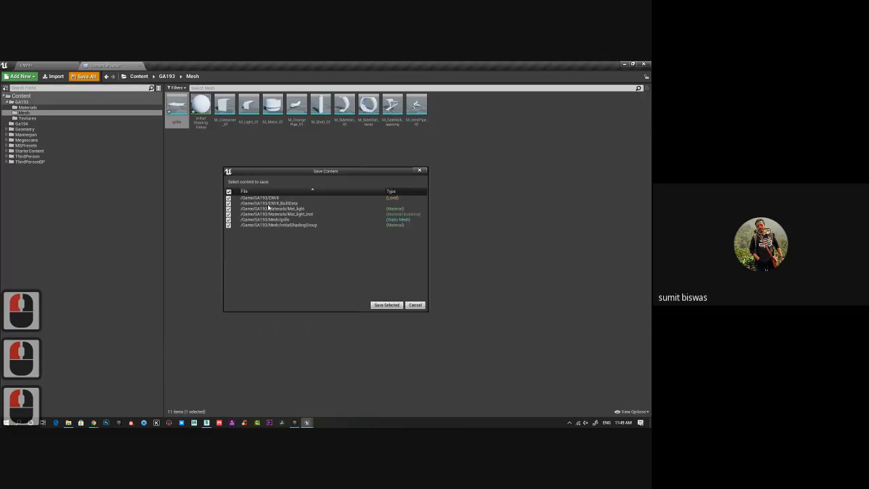
{"action": "left_click", "coordinate": [388, 305]}
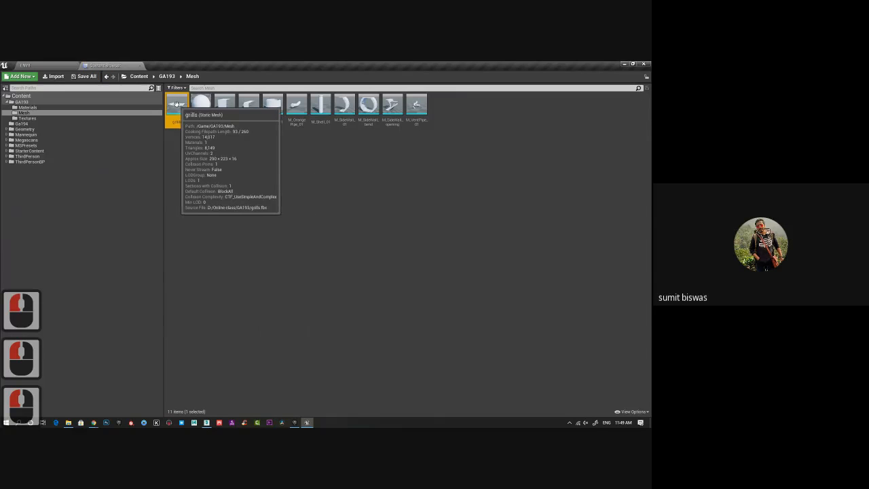
Place the grills mesh on the floor at the tunnel's open end and reset its location to the origin
{"action": "left_click_drag", "start_coordinate": [176, 104], "coordinate": [351, 397]}
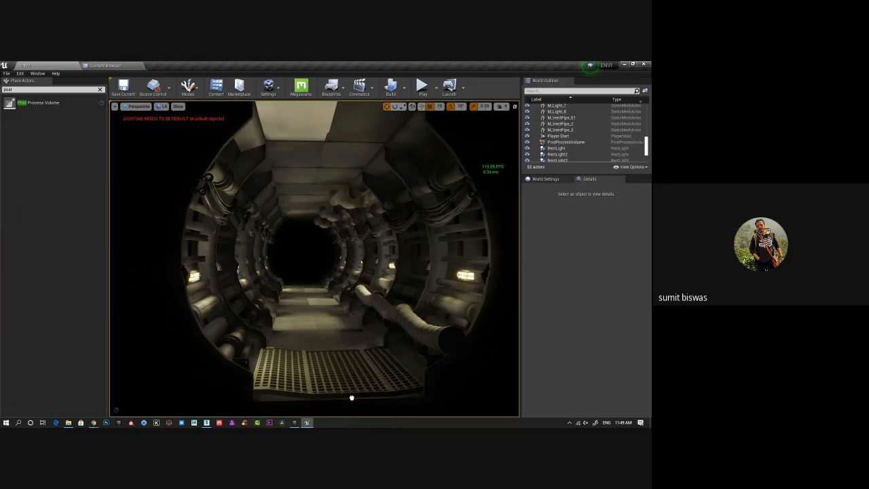
{"action": "left_click", "coordinate": [351, 397]}
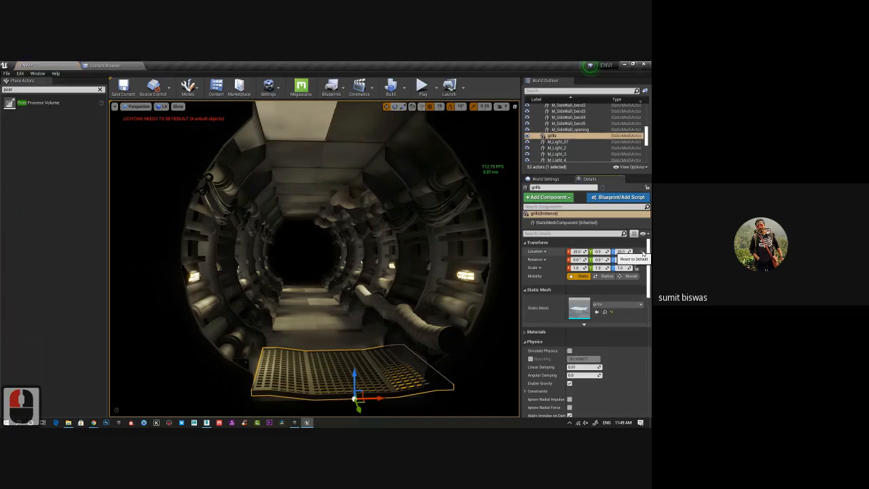
{"action": "left_click", "coordinate": [643, 253]}
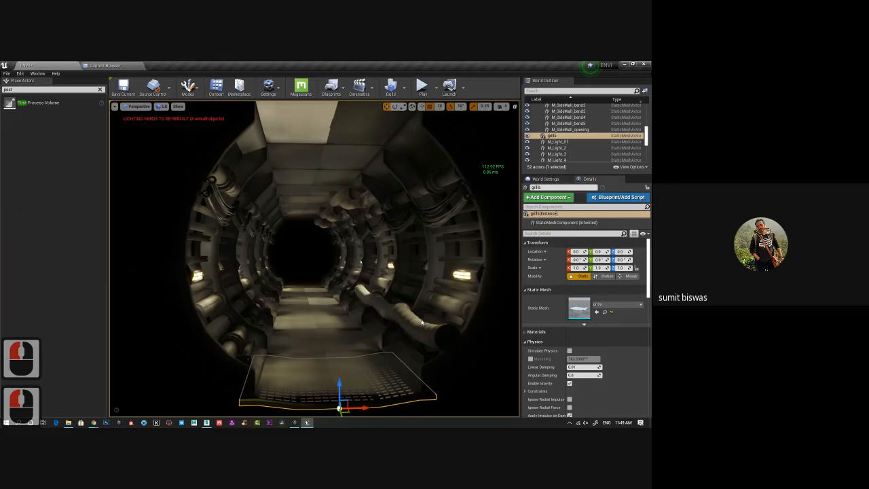
Raise the grills mesh above the tunnel floor to a Z location of 20
{"action": "right_click_drag", "start_coordinate": [422, 322], "coordinate": [388, 297], "text": "alt"}
{"action": "middle_click_drag", "start_coordinate": [387, 297], "coordinate": [363, 305], "text": "alt"}
{"action": "left_click_drag", "start_coordinate": [363, 304], "coordinate": [369, 307], "text": "alt"}
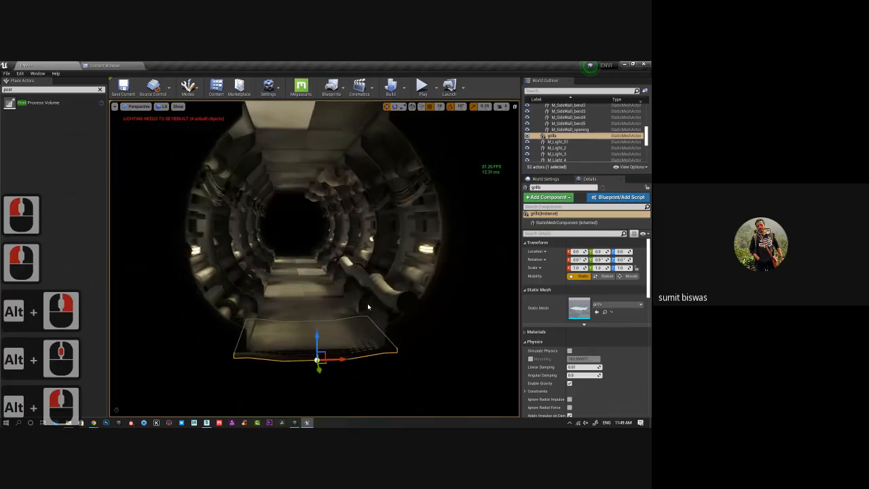
{"action": "right_click_drag", "start_coordinate": [369, 307], "coordinate": [400, 322], "text": "alt"}
{"action": "left_click_drag", "start_coordinate": [320, 393], "coordinate": [320, 377]}
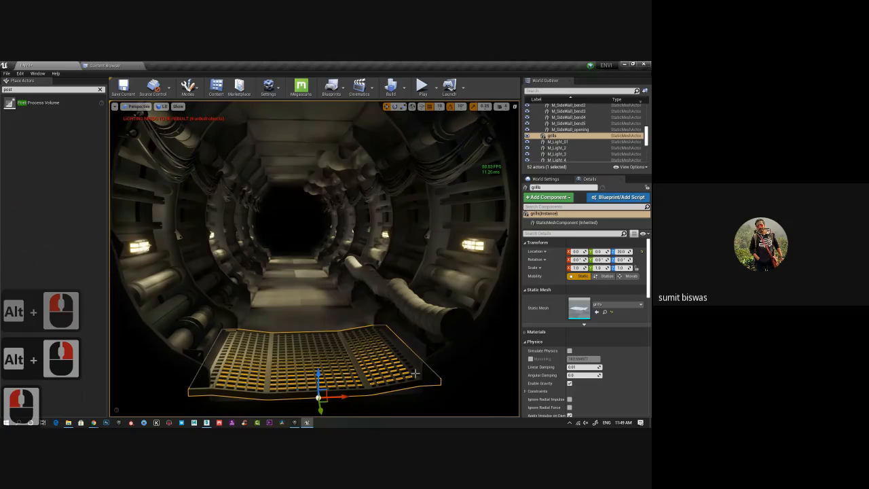
Duplicate the floor grill twice along the tunnel in the negative Y direction
{"action": "left_click_drag", "start_coordinate": [415, 373], "coordinate": [335, 303], "text": "alt"}
{"action": "key", "text": "f"}
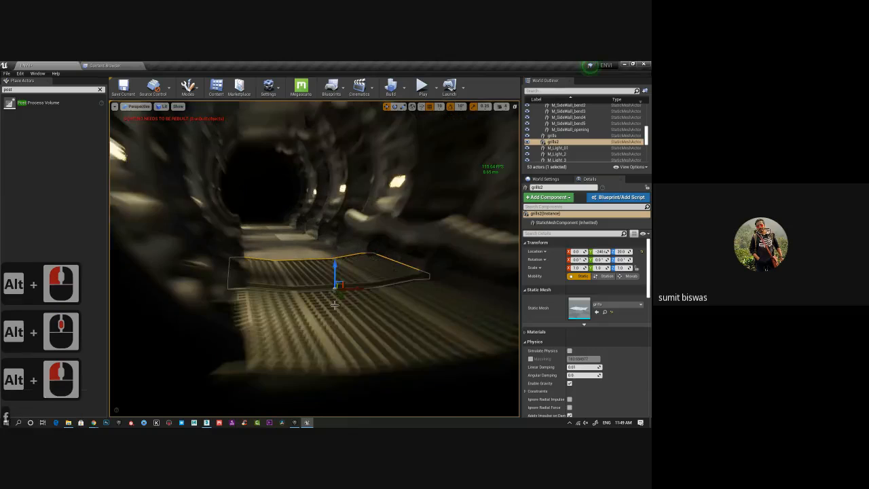
{"action": "left_click_drag", "start_coordinate": [308, 310], "coordinate": [317, 298], "text": "alt"}
{"action": "right_click_drag", "start_coordinate": [317, 298], "coordinate": [367, 297], "text": "alt"}
{"action": "left_click_drag", "start_coordinate": [480, 296], "coordinate": [410, 218], "text": "alt"}
Close the gaps between the grills by moving the second to Y -220 and the third to Y -440
{"action": "left_click", "coordinate": [493, 300]}
{"action": "left_click", "coordinate": [418, 221]}
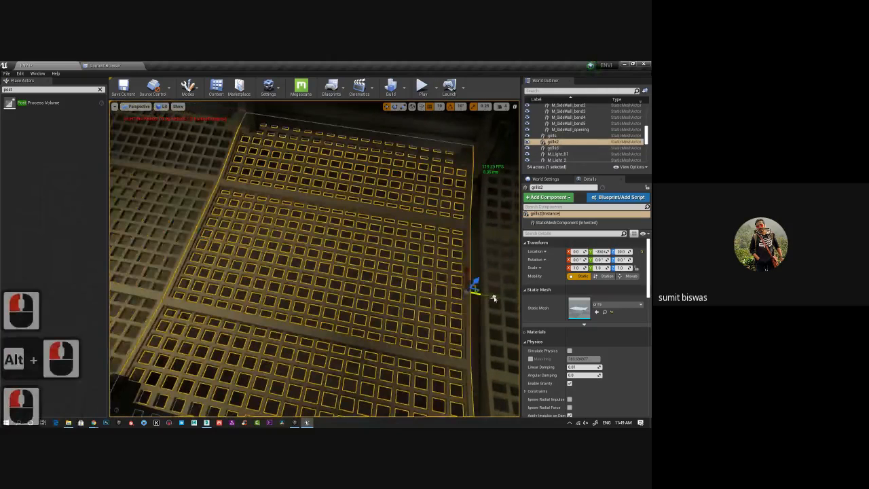
{"action": "left_click_drag", "start_coordinate": [494, 299], "coordinate": [199, 245], "text": "alt"}
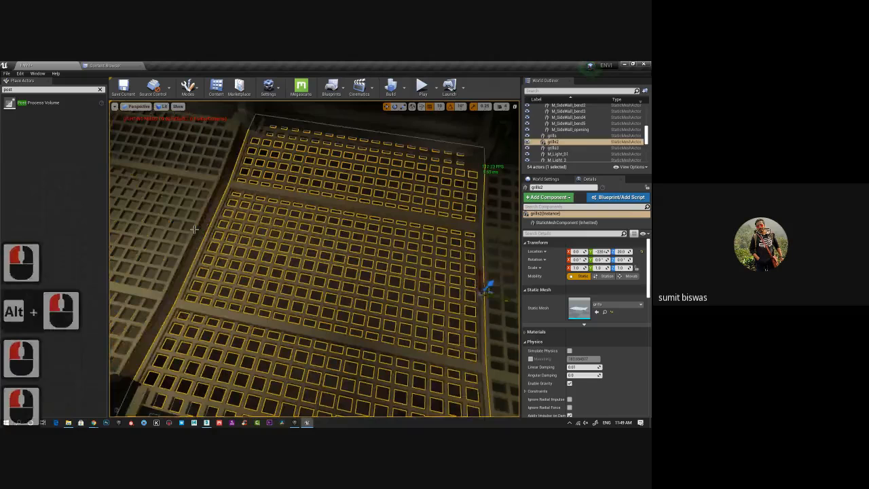
{"action": "left_click", "coordinate": [192, 230]}
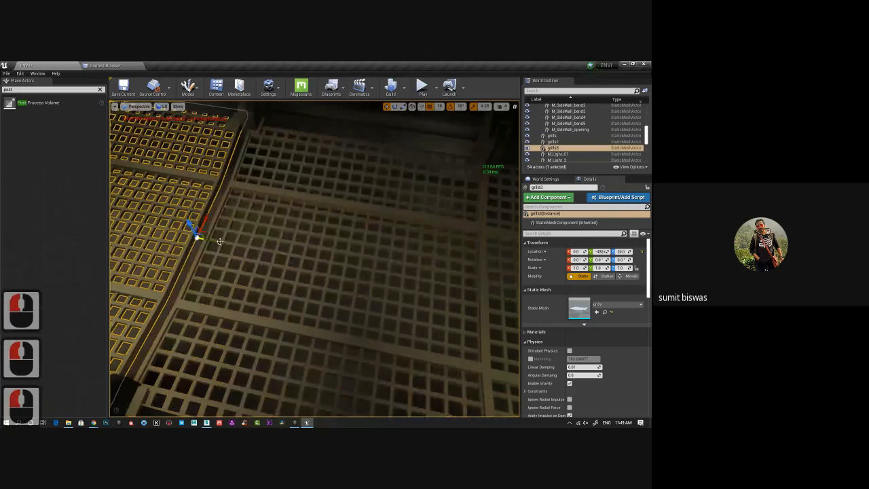
{"action": "left_click_drag", "start_coordinate": [220, 241], "coordinate": [355, 271]}
Duplicate the third grill onward along the tunnel floor three times, ending with a copy at Y -1100
{"action": "middle_click_drag", "start_coordinate": [355, 271], "coordinate": [357, 261], "text": "alt"}
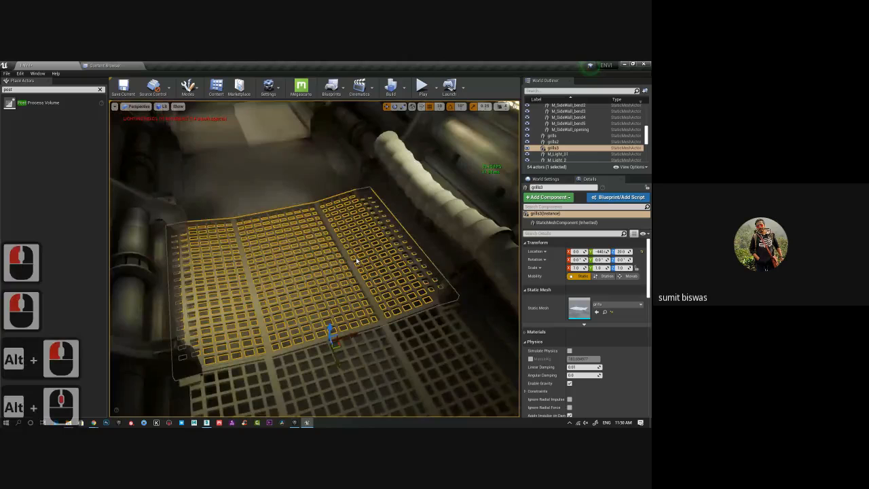
{"action": "left_click_drag", "start_coordinate": [357, 261], "coordinate": [291, 184], "text": "alt"}
{"action": "key", "text": "f"}
{"action": "key", "text": "f"}
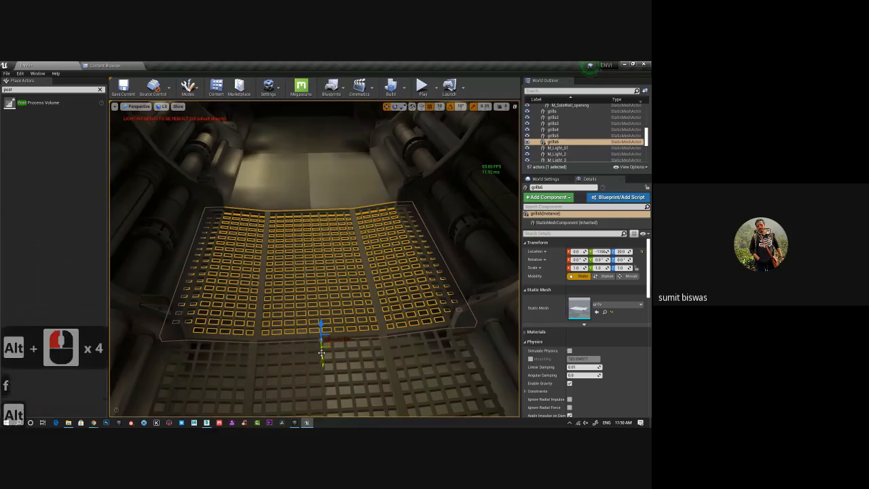
Extend the grill flooring deeper into the tunnel with duplicates at Y -1320, -1540 and -1760
{"action": "left_click_drag", "start_coordinate": [321, 353], "coordinate": [337, 276], "text": "alt"}
{"action": "right_click_drag", "start_coordinate": [338, 276], "coordinate": [340, 285], "text": "alt"}
{"action": "middle_click_drag", "start_coordinate": [339, 285], "coordinate": [328, 358], "text": "alt"}
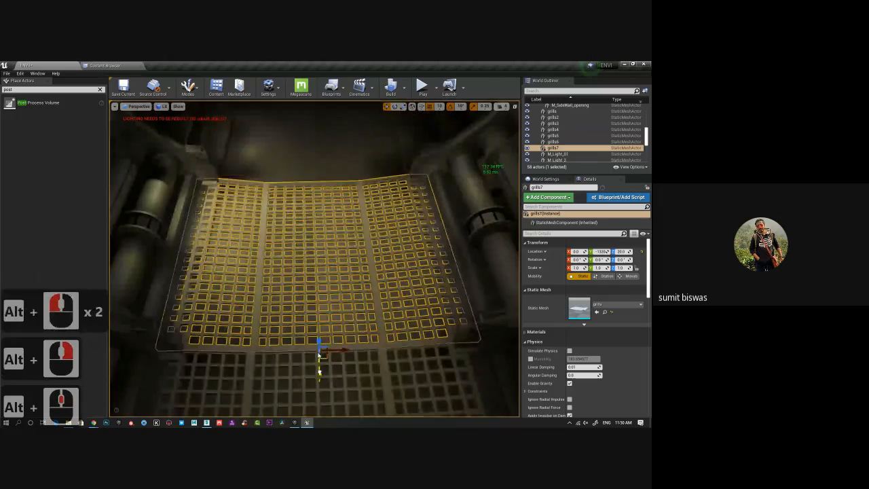
{"action": "left_click_drag", "start_coordinate": [319, 355], "coordinate": [311, 202], "text": "alt"}
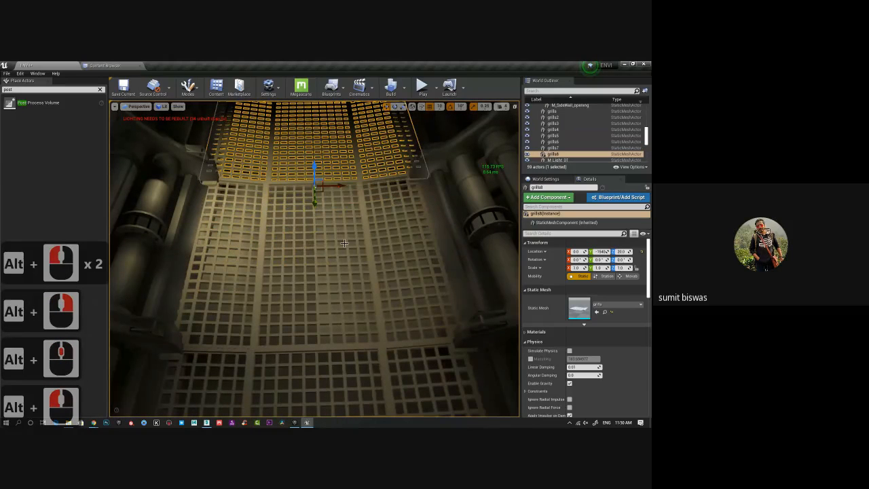
{"action": "middle_click_drag", "start_coordinate": [344, 243], "coordinate": [342, 331], "text": "alt"}
{"action": "left_click_drag", "start_coordinate": [314, 291], "coordinate": [310, 198], "text": "alt"}
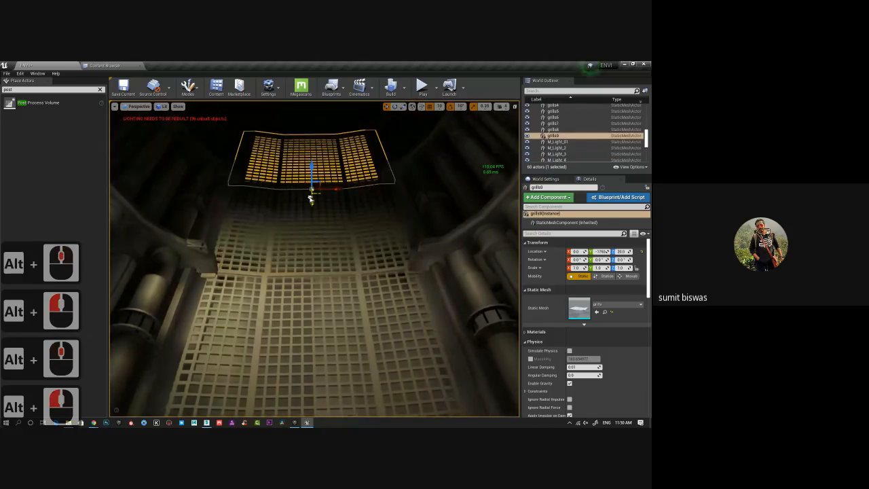
{"action": "left_click", "coordinate": [310, 199], "text": "alt"}
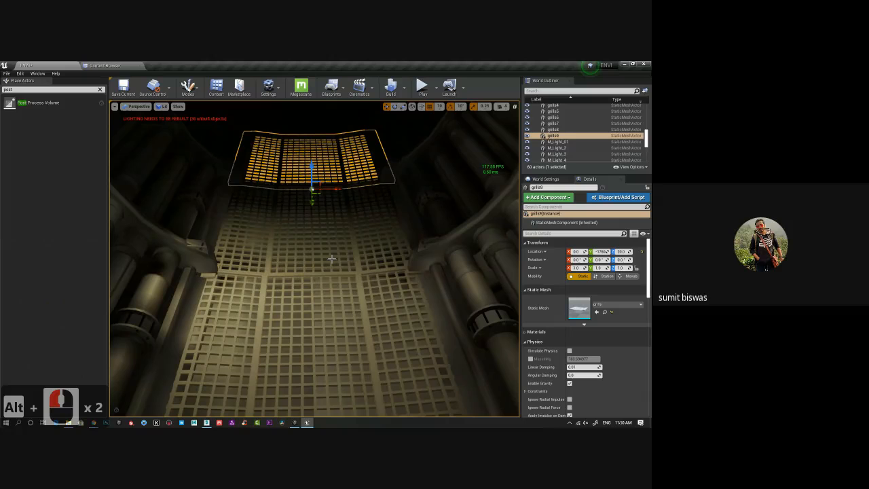
Examine the finished grill floor from the tunnel mouth, select the first grill, and save the level
{"action": "key", "text": "f"}
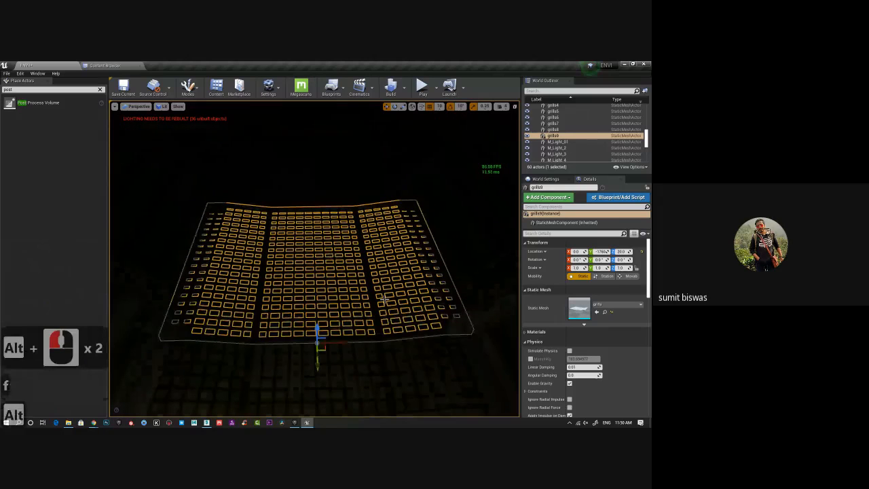
{"action": "right_click_drag", "start_coordinate": [384, 298], "coordinate": [339, 309], "text": "alt"}
{"action": "left_click_drag", "start_coordinate": [339, 309], "coordinate": [360, 286], "text": "alt"}
{"action": "right_click_drag", "start_coordinate": [360, 285], "coordinate": [306, 312], "text": "alt"}
{"action": "middle_click_drag", "start_coordinate": [305, 313], "coordinate": [306, 320], "text": "alt"}
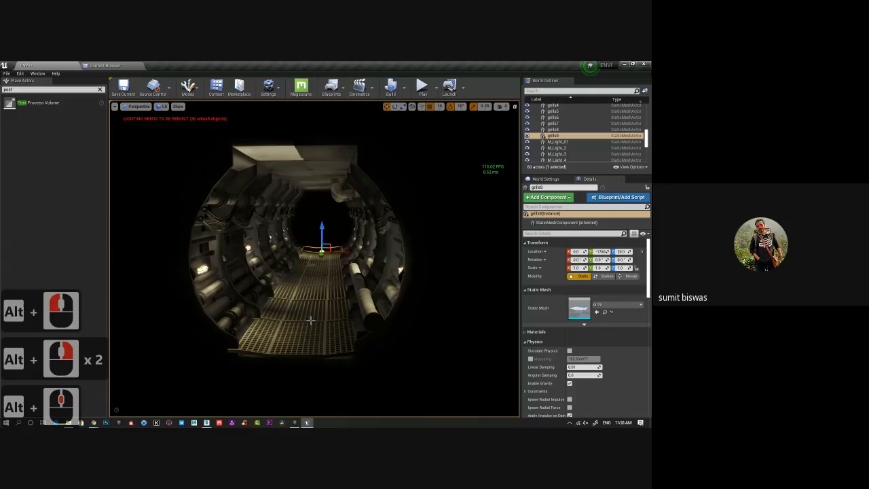
{"action": "left_click_drag", "start_coordinate": [351, 306], "coordinate": [378, 309], "text": "alt"}
{"action": "left_click", "coordinate": [376, 326]}
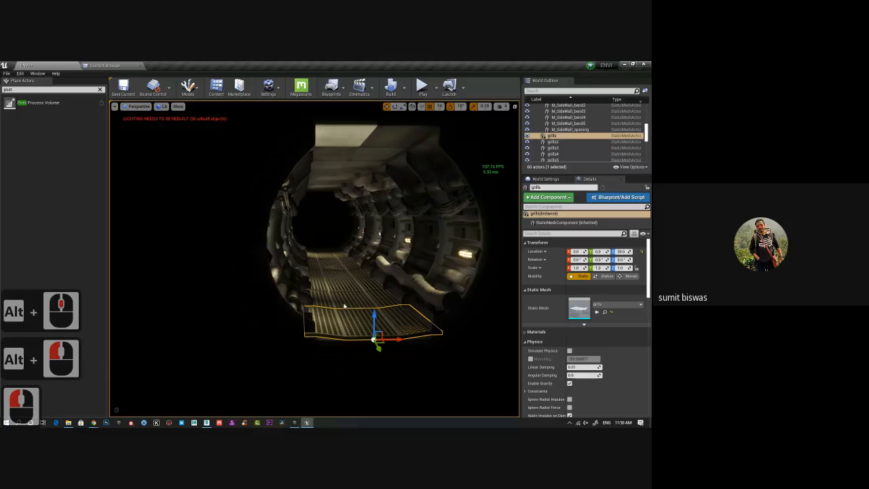
{"action": "right_click_drag", "start_coordinate": [344, 307], "coordinate": [350, 309], "text": "alt"}
{"action": "middle_click_drag", "start_coordinate": [350, 309], "coordinate": [374, 321], "text": "alt"}
{"action": "key", "text": "ctrl+s"}
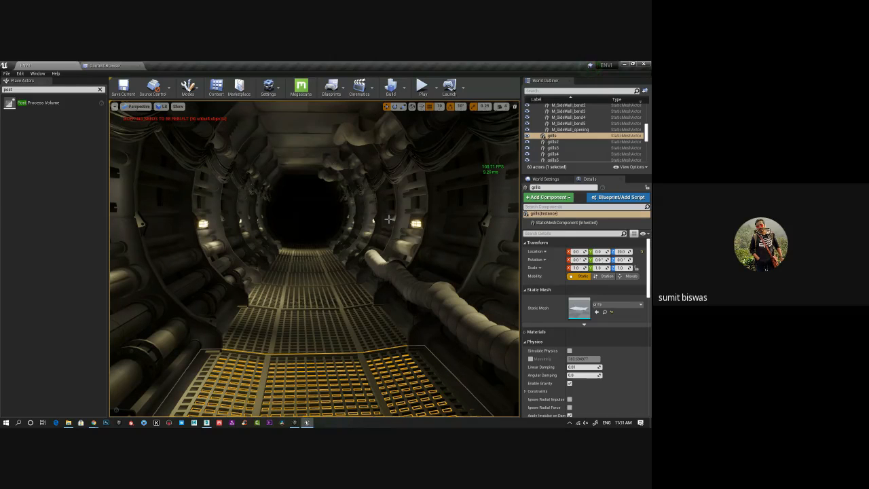
Add the next six floor grills to the selection and duplicate all seven straight up to Z 240
{"action": "left_click_drag", "start_coordinate": [278, 313], "coordinate": [278, 313], "text": "alt"}
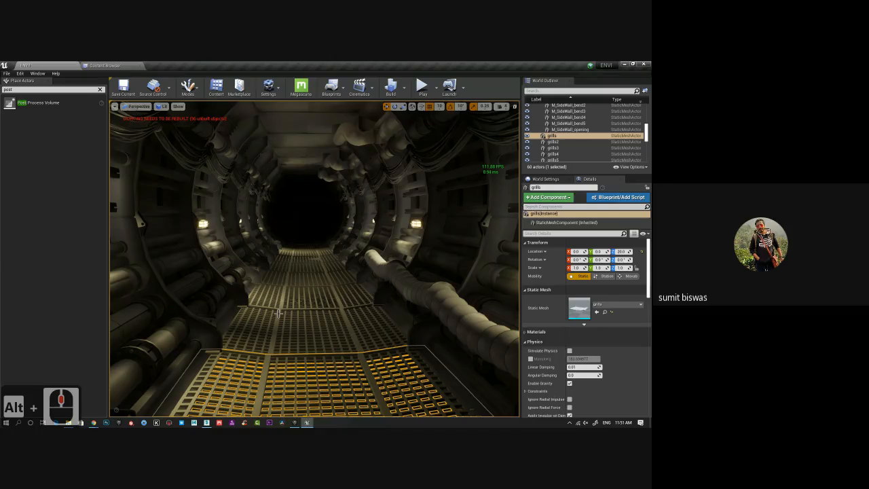
{"action": "left_click", "coordinate": [279, 313], "text": "ctrl"}
{"action": "left_click", "coordinate": [282, 295], "text": "ctrl"}
{"action": "left_click", "coordinate": [288, 267], "text": "ctrl"}
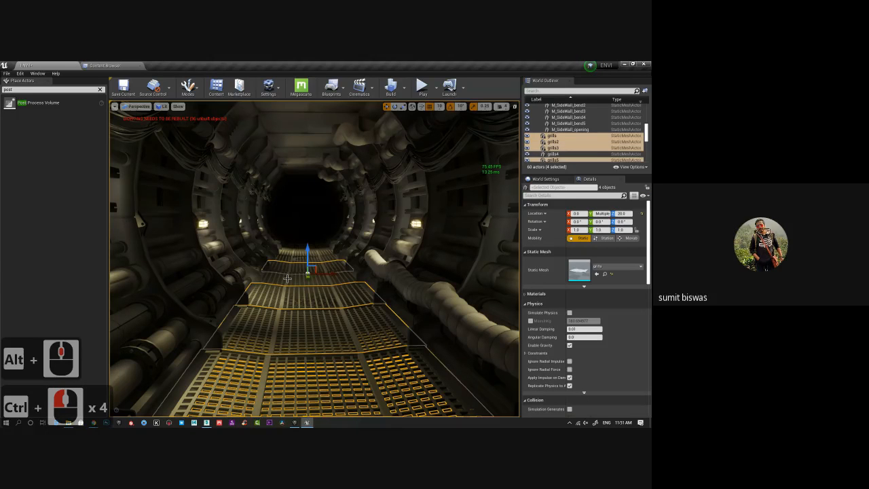
{"action": "left_click", "coordinate": [288, 263], "text": "ctrl"}
{"action": "left_click", "coordinate": [290, 260], "text": "ctrl"}
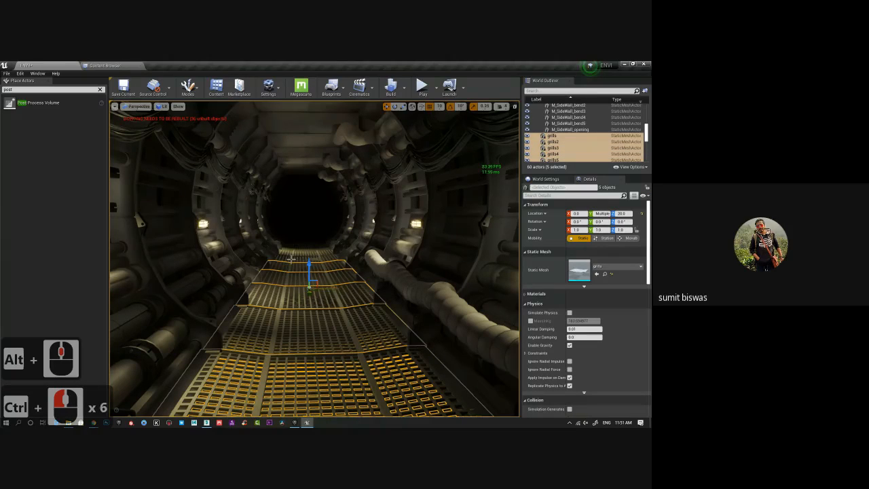
{"action": "left_click", "coordinate": [292, 255], "text": "ctrl"}
{"action": "left_click_drag", "start_coordinate": [308, 238], "coordinate": [308, 180], "text": "alt"}
Mirror the seven duplicated grills along the Z axis
{"action": "right_click", "coordinate": [332, 150]}
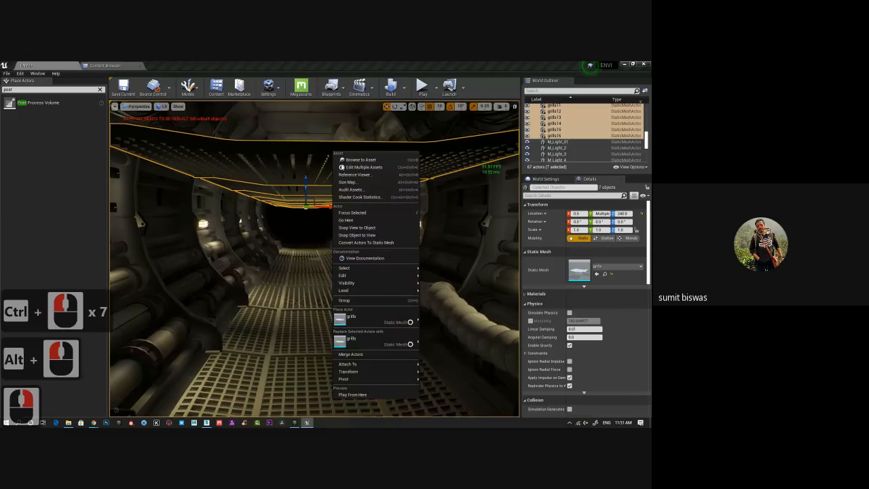
{"action": "mouse_move", "coordinate": [377, 372]}
{"action": "mouse_move", "coordinate": [439, 372]}
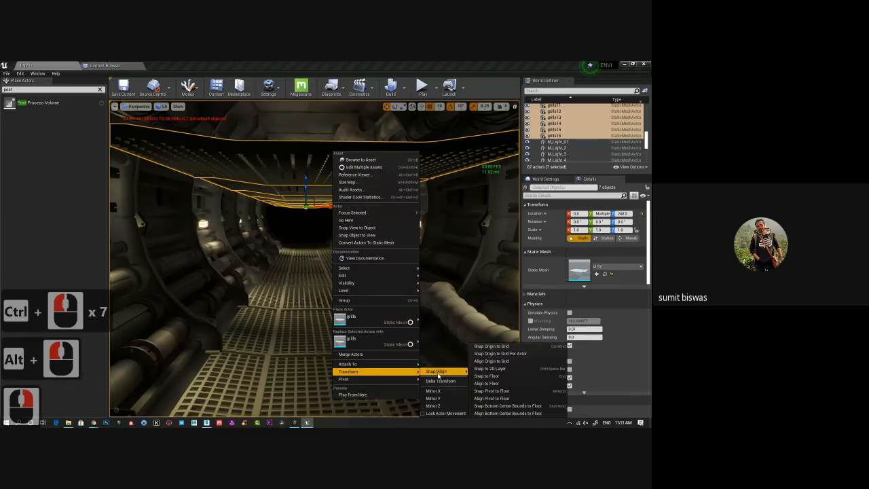
{"action": "left_click", "coordinate": [433, 406]}
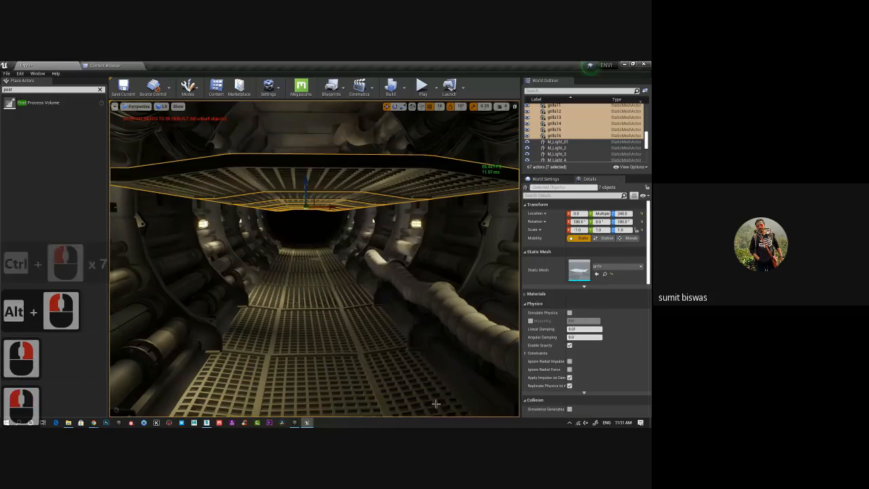
Raise the mirrored grills to the tunnel ceiling at Z 400, check the fit without editor overlays, and save the level
{"action": "key", "text": "s"}
{"action": "right_click_drag", "start_coordinate": [367, 246], "coordinate": [313, 238], "text": "alt"}
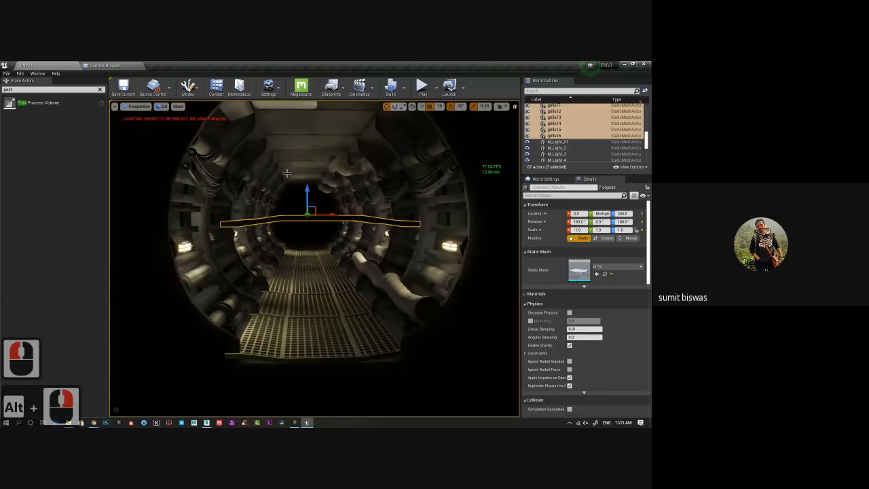
{"action": "left_click_drag", "start_coordinate": [306, 188], "coordinate": [306, 230]}
{"action": "key", "text": "g"}
{"action": "middle_click_drag", "start_coordinate": [305, 230], "coordinate": [306, 228], "text": "alt"}
{"action": "key", "text": "ctrl+s"}
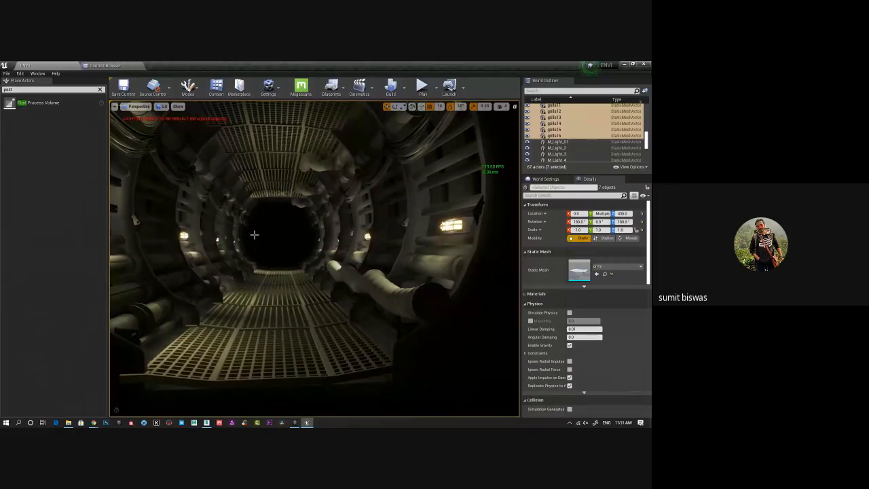
Try the scene_test mesh from the GA193 folder in the tunnel, and delete it from the level
{"action": "right_click_drag", "start_coordinate": [311, 233], "coordinate": [226, 216], "text": "alt"}
{"action": "left_click", "coordinate": [104, 65]}
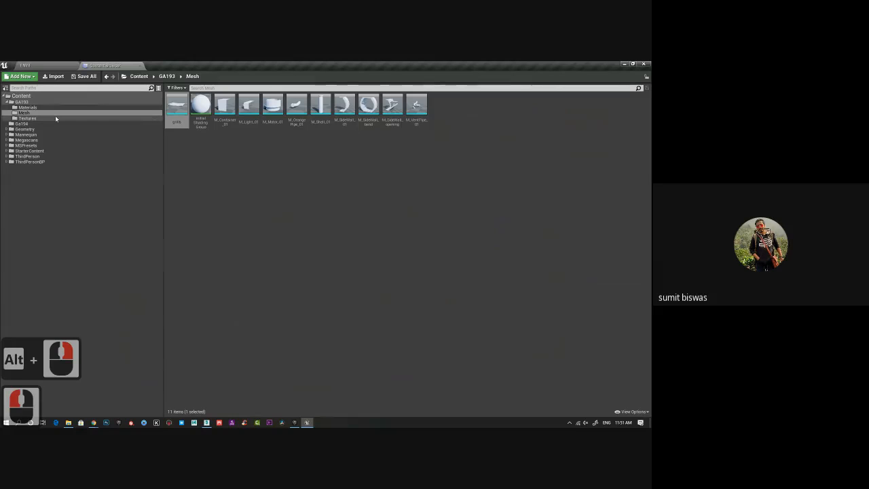
{"action": "left_click", "coordinate": [21, 102]}
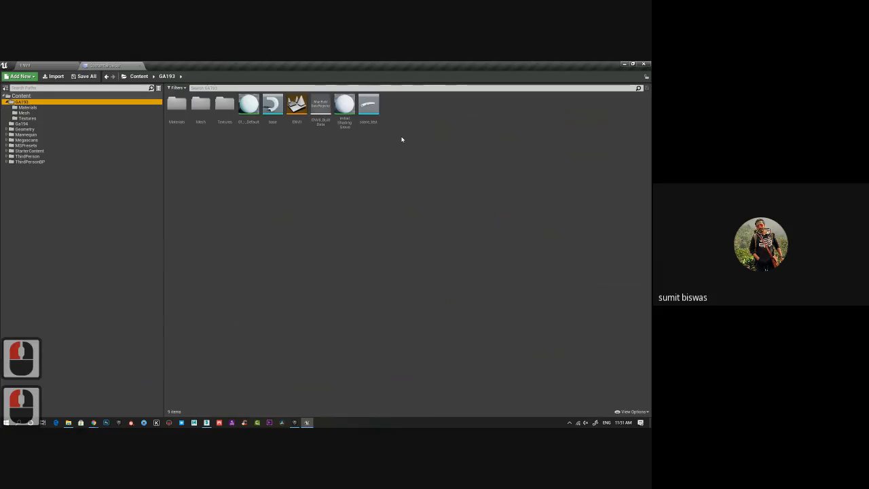
{"action": "left_click_drag", "start_coordinate": [369, 105], "coordinate": [299, 284]}
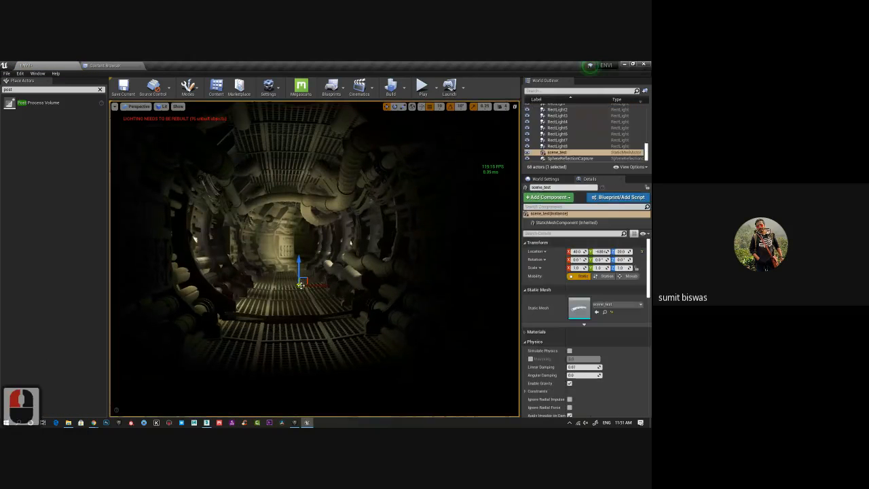
{"action": "right_click_drag", "start_coordinate": [349, 281], "coordinate": [411, 292], "text": "alt"}
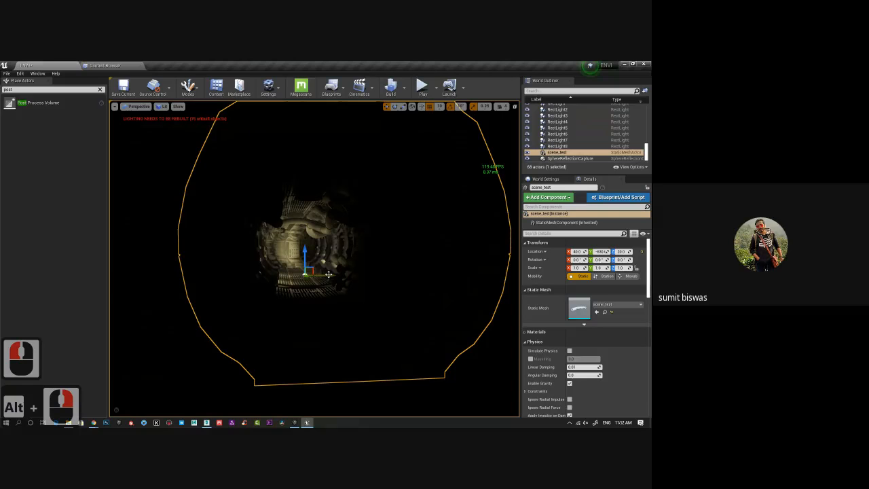
{"action": "key", "text": "Delete"}
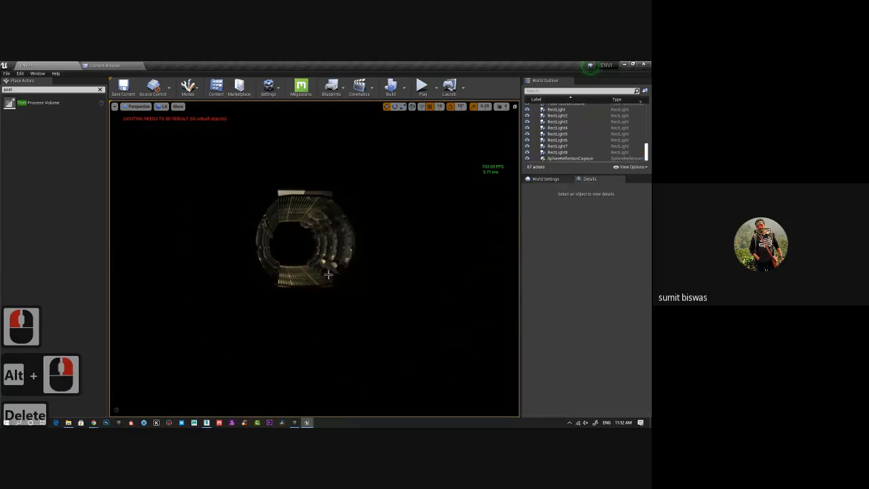
Select the M_OrangePipe_01 pipe at the tunnel mouth and save the level
{"action": "left_click_drag", "start_coordinate": [328, 274], "coordinate": [309, 272], "text": "alt"}
{"action": "right_click_drag", "start_coordinate": [309, 273], "coordinate": [430, 303], "text": "alt"}
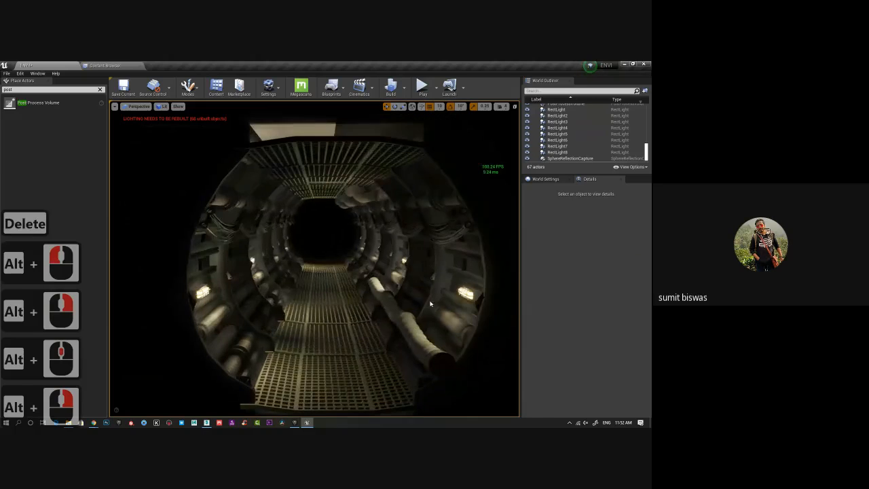
{"action": "middle_click_drag", "start_coordinate": [430, 304], "coordinate": [412, 288], "text": "alt"}
{"action": "left_click_drag", "start_coordinate": [412, 288], "coordinate": [416, 303], "text": "alt"}
{"action": "left_click", "coordinate": [417, 326]}
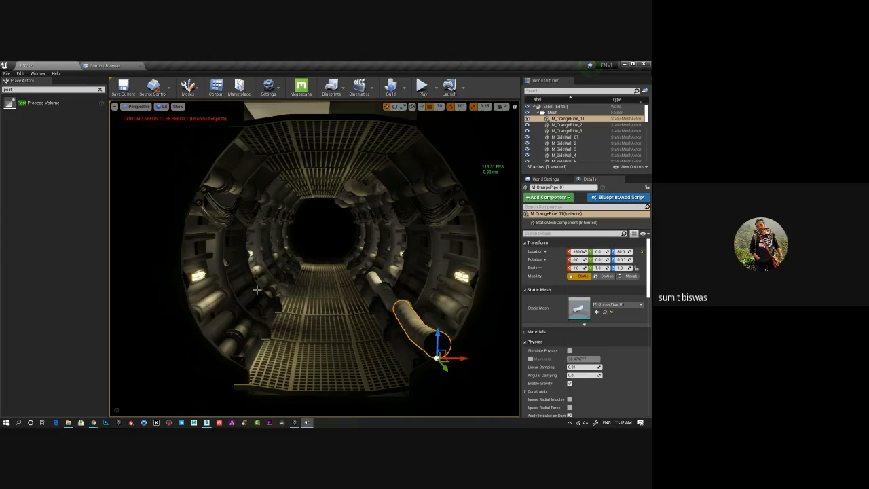
{"action": "key", "text": "ctrl+s"}
Examine the tunnel interior from several angles, checking the side walls, lamps, pipes, and the floor and ceiling grills
{"action": "key", "text": "alt"}
{"action": "left_click_drag", "start_coordinate": [307, 269], "coordinate": [282, 288], "text": "alt"}
{"action": "left_click", "coordinate": [282, 288], "text": "alt"}
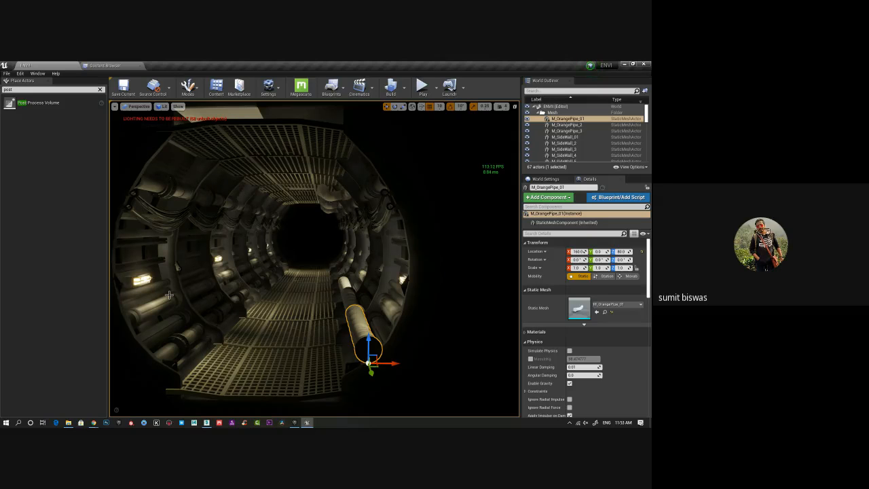
{"action": "left_click_drag", "start_coordinate": [274, 269], "coordinate": [251, 275], "text": "alt"}
{"action": "middle_click_drag", "start_coordinate": [250, 275], "coordinate": [235, 276], "text": "alt"}
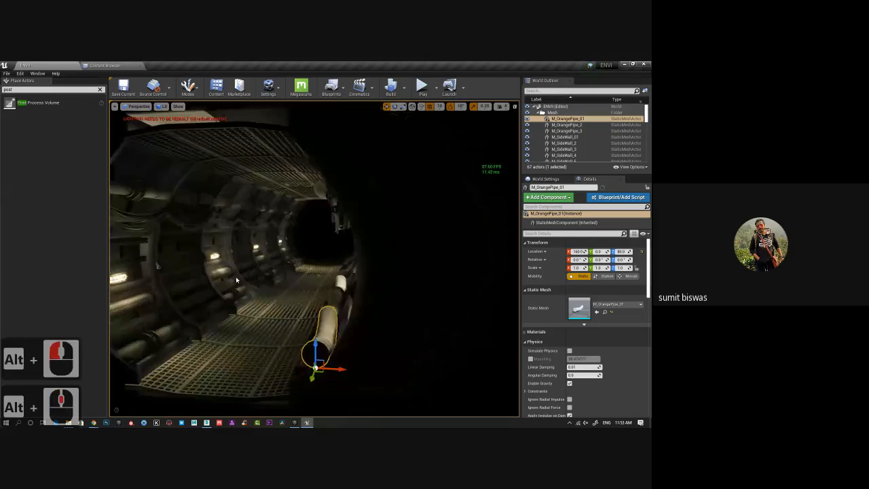
{"action": "left_click_drag", "start_coordinate": [236, 277], "coordinate": [239, 281], "text": "alt"}
{"action": "middle_click_drag", "start_coordinate": [239, 281], "coordinate": [240, 282], "text": "alt"}
{"action": "right_click_drag", "start_coordinate": [240, 282], "coordinate": [240, 279], "text": "alt"}
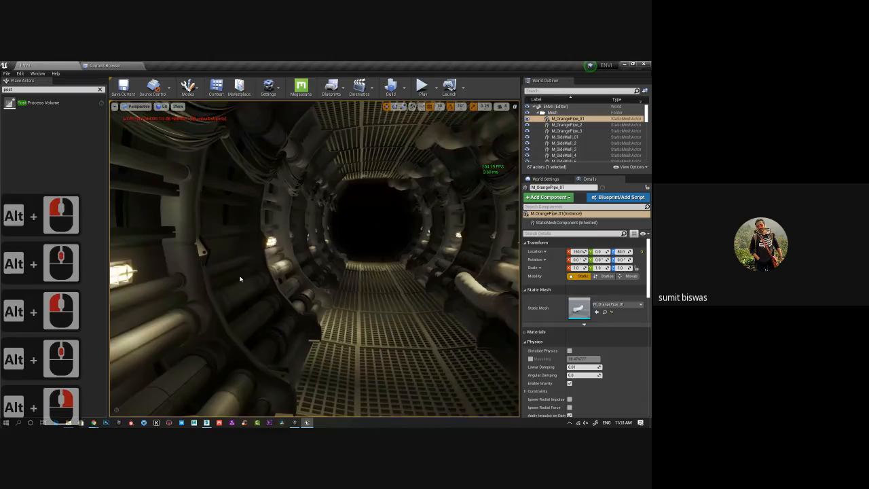
{"action": "left_click_drag", "start_coordinate": [240, 279], "coordinate": [166, 263], "text": "alt"}
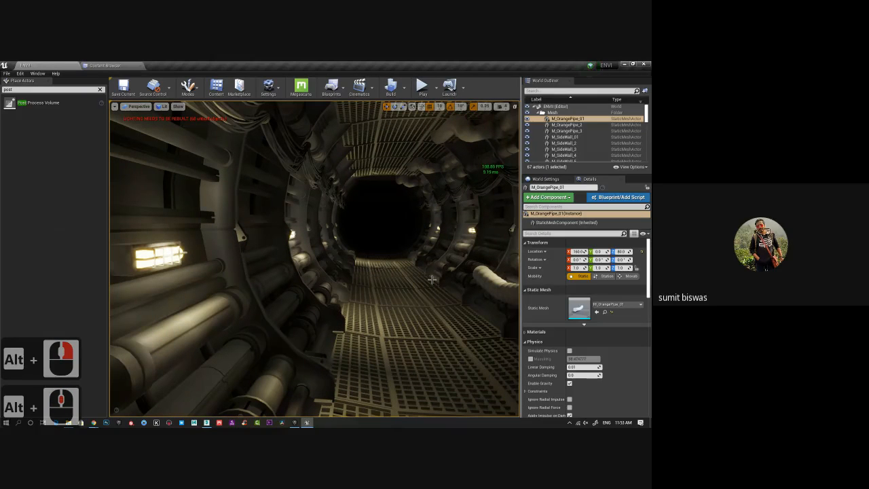
{"action": "right_click_drag", "start_coordinate": [432, 279], "coordinate": [423, 283], "text": "alt"}
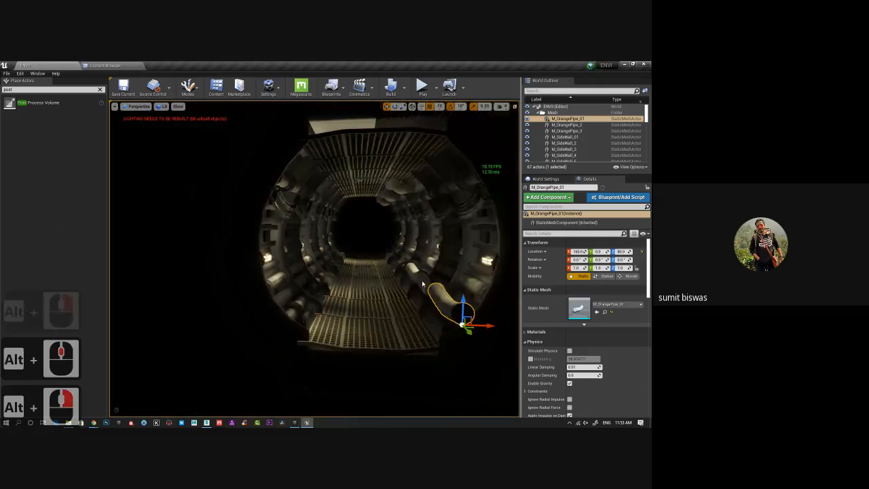
{"action": "middle_click_drag", "start_coordinate": [423, 284], "coordinate": [362, 285], "text": "alt"}
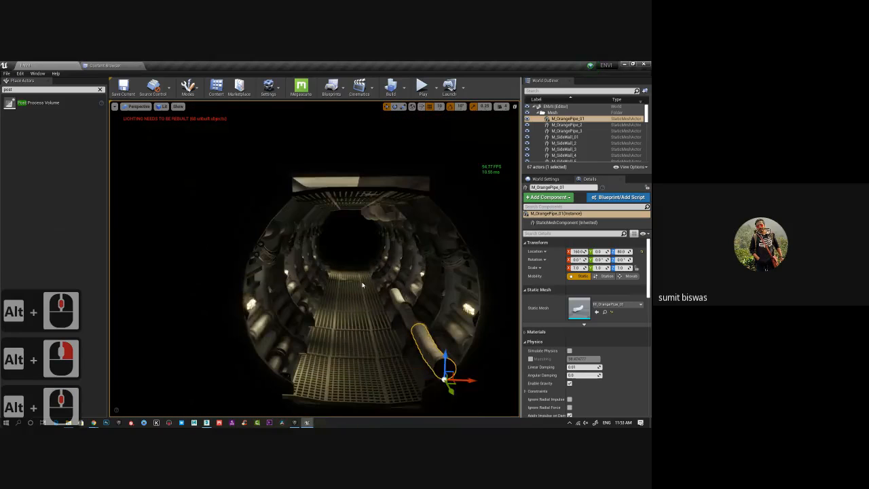
{"action": "left_click_drag", "start_coordinate": [363, 285], "coordinate": [356, 278], "text": "alt"}
{"action": "middle_click_drag", "start_coordinate": [356, 278], "coordinate": [355, 278], "text": "alt"}
{"action": "right_click_drag", "start_coordinate": [354, 278], "coordinate": [354, 278], "text": "alt"}
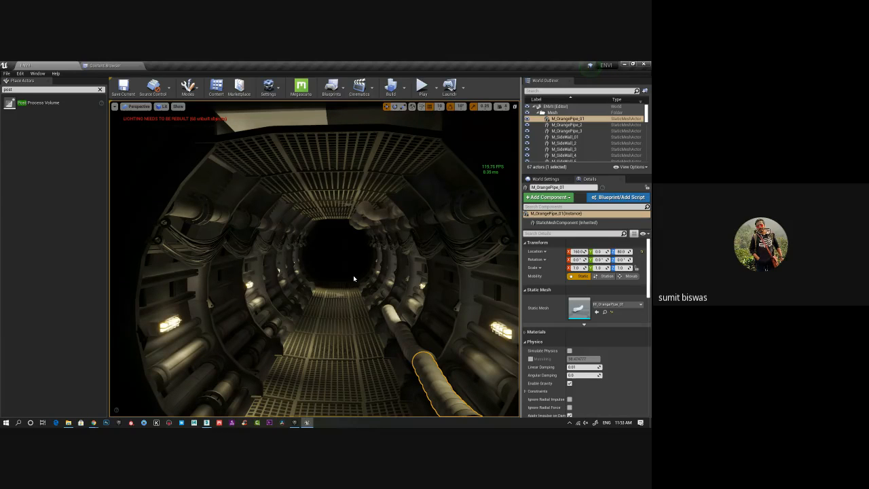
Add a directional light on the tunnel ceiling and move it in the negative X direction, outside the tunnel
{"action": "left_click", "coordinate": [100, 89]}
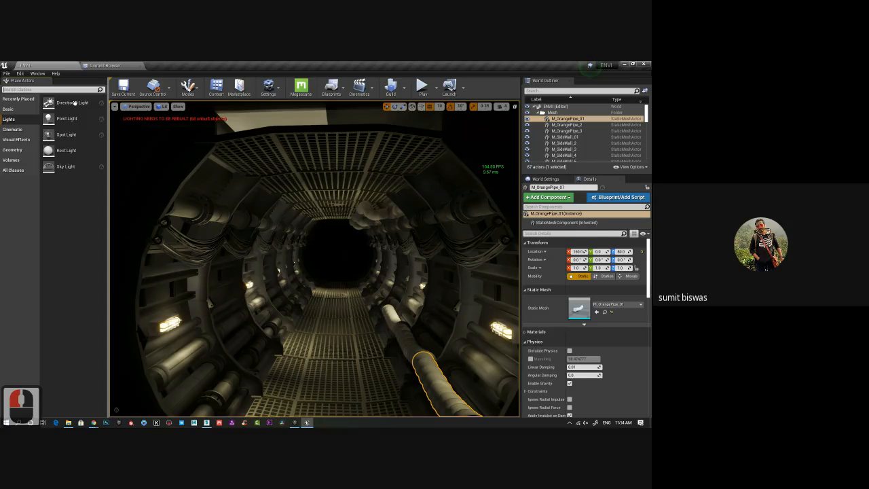
{"action": "left_click_drag", "start_coordinate": [74, 102], "coordinate": [331, 243]}
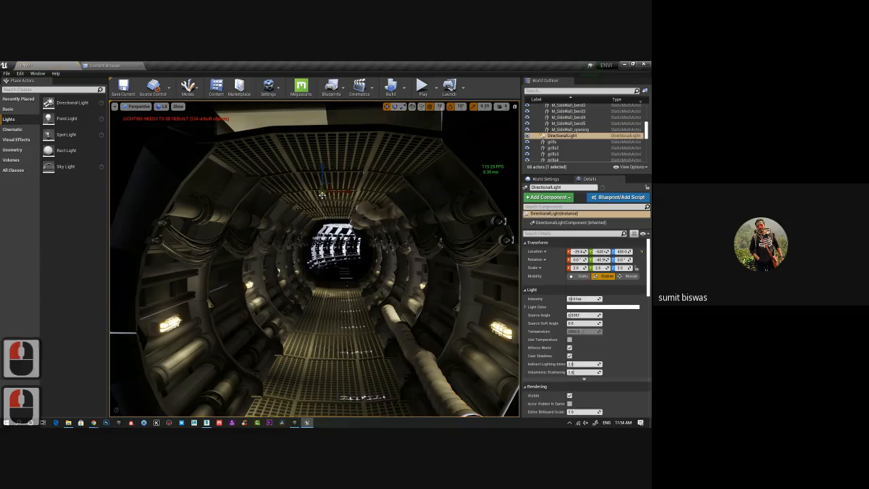
{"action": "scroll", "coordinate": [394, 240], "scroll_direction": "down", "scroll_amount": 6}
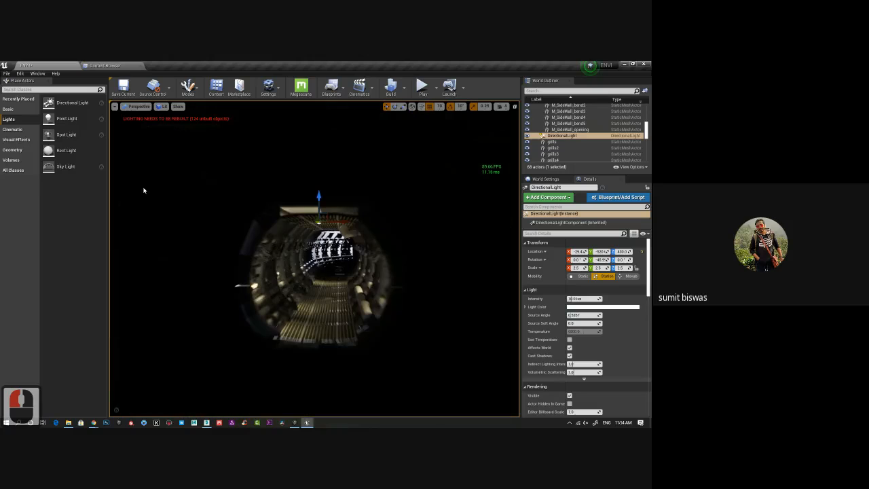
{"action": "left_click_drag", "start_coordinate": [144, 191], "coordinate": [265, 238], "text": "alt"}
{"action": "right_click_drag", "start_coordinate": [265, 239], "coordinate": [285, 242], "text": "alt"}
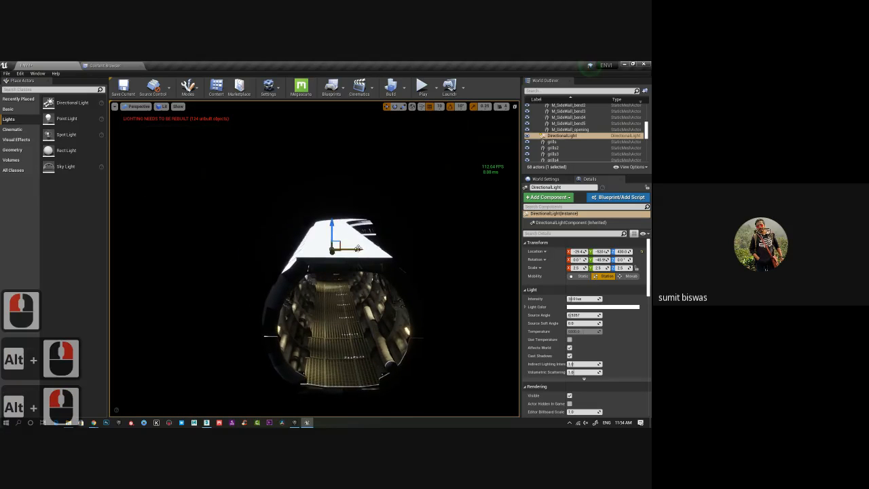
{"action": "left_click_drag", "start_coordinate": [356, 255], "coordinate": [276, 258]}
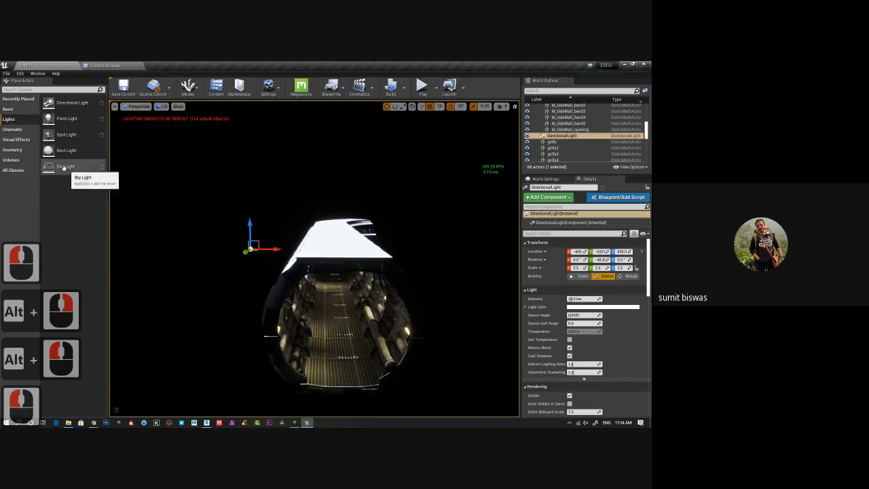
Try adding a sky light beside the tunnel, and delete it
{"action": "left_click_drag", "start_coordinate": [66, 166], "coordinate": [198, 190]}
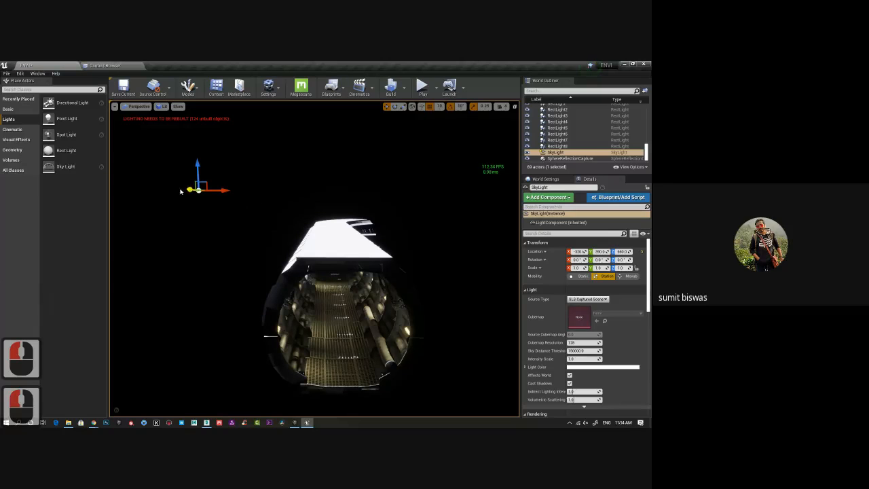
{"action": "key", "text": "Delete"}
Delete the directional light from the level
{"action": "scroll", "coordinate": [611, 149], "scroll_direction": "up", "scroll_amount": 7}
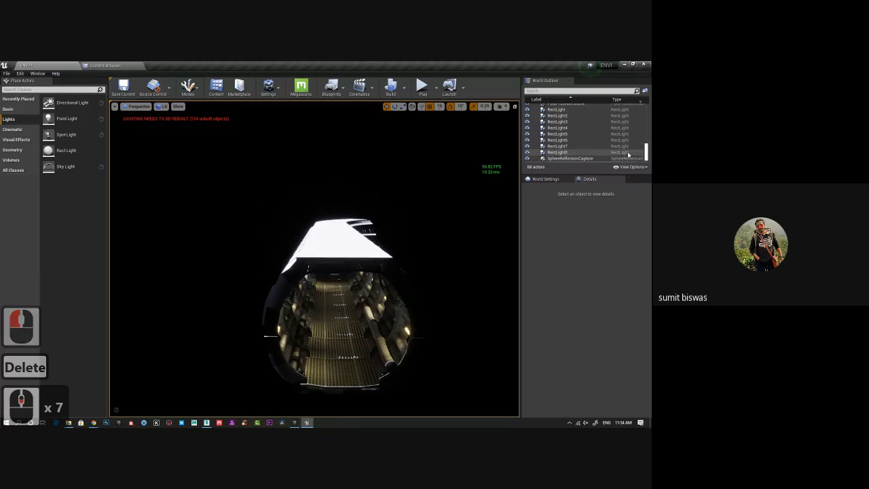
{"action": "left_click_drag", "start_coordinate": [647, 155], "coordinate": [647, 150]}
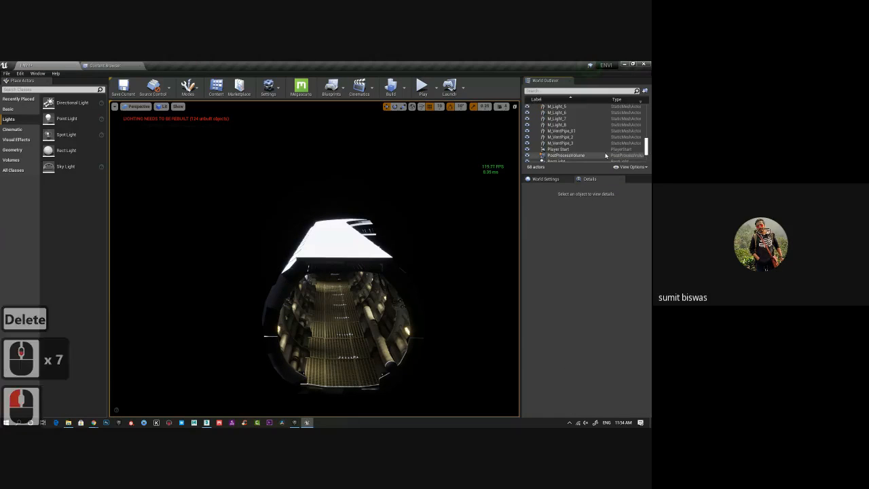
{"action": "scroll", "coordinate": [575, 144], "scroll_direction": "up", "scroll_amount": 3}
{"action": "scroll", "coordinate": [577, 136], "scroll_direction": "up", "scroll_amount": 5}
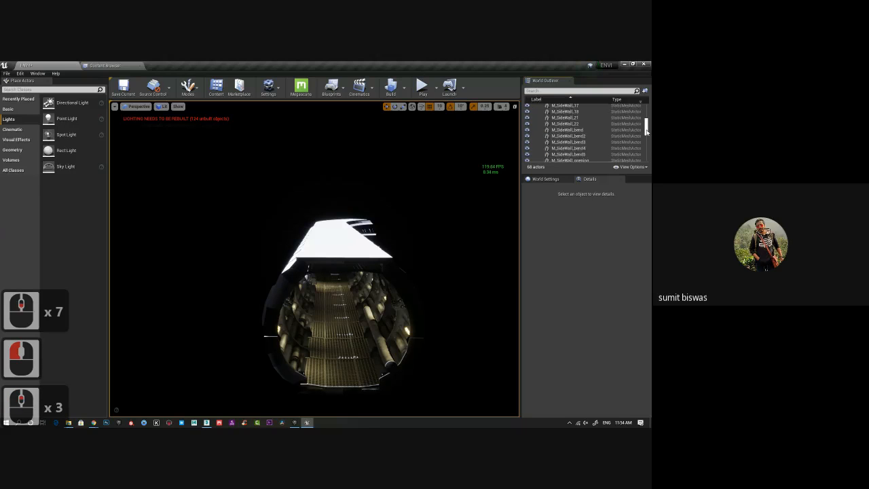
{"action": "left_click", "coordinate": [560, 119]}
{"action": "left_click", "coordinate": [560, 121]}
{"action": "key", "text": "Delete"}
Move the loose meshes, from the grills through M_Light lamps to M_VentPipe_3, into the existing Mesh folder
{"action": "left_click", "coordinate": [559, 119]}
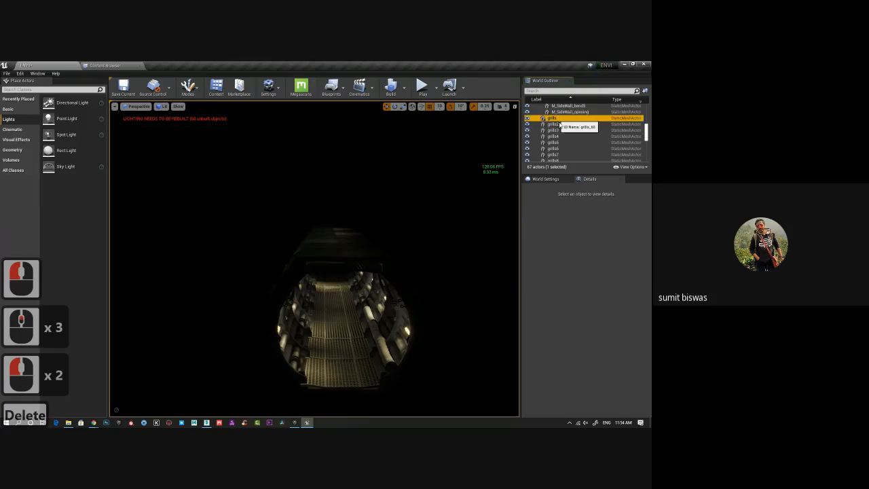
{"action": "scroll", "coordinate": [578, 149], "scroll_direction": "down", "scroll_amount": 3}
{"action": "scroll", "coordinate": [578, 154], "scroll_direction": "down", "scroll_amount": 9}
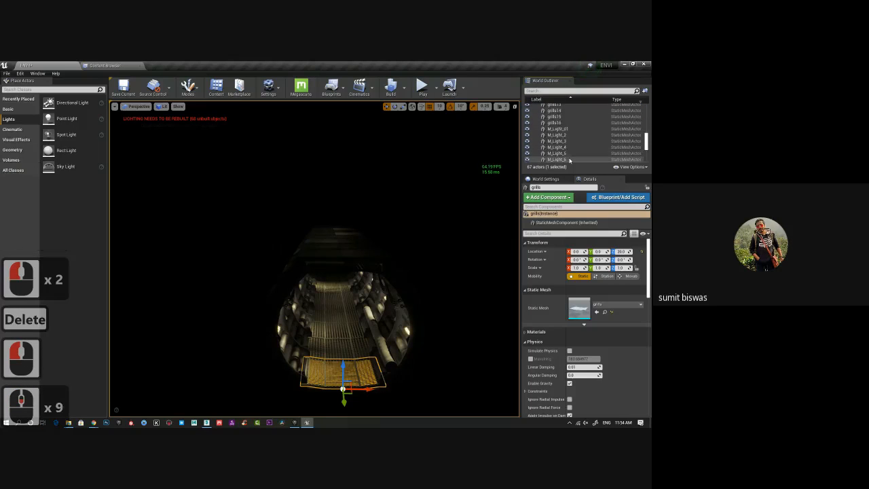
{"action": "left_click", "coordinate": [569, 158], "text": "shift"}
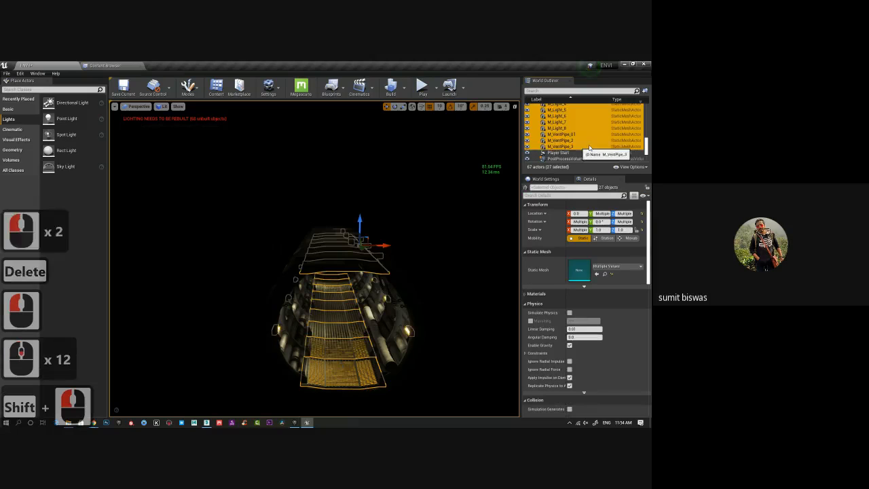
{"action": "left_click_drag", "start_coordinate": [647, 146], "coordinate": [646, 111]}
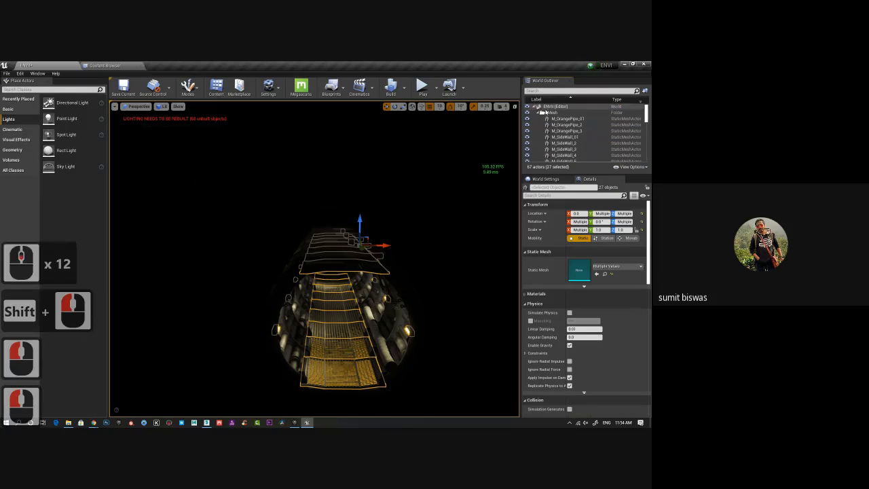
{"action": "left_click", "coordinate": [538, 113]}
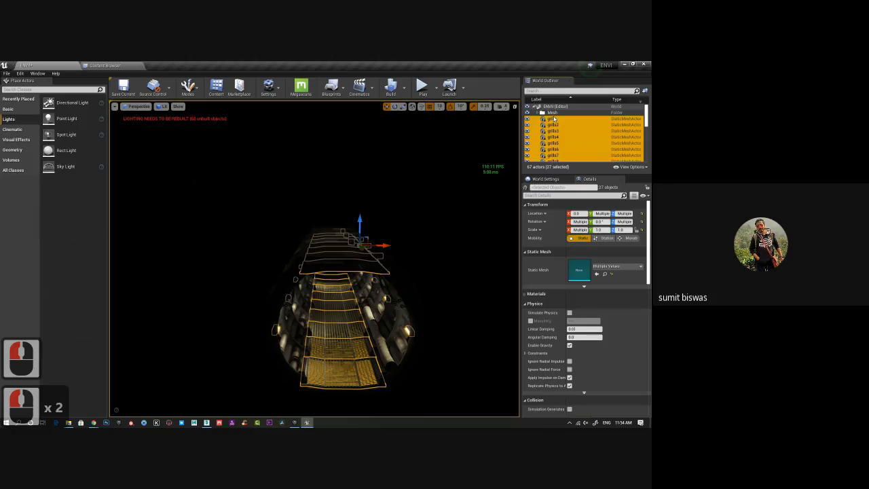
{"action": "left_click_drag", "start_coordinate": [553, 121], "coordinate": [553, 114]}
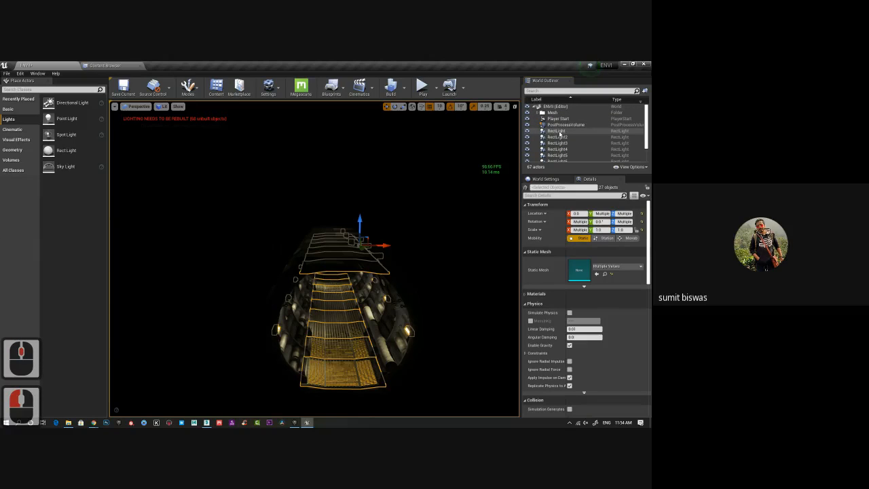
Group all the rect lights in a new outliner folder named Lights and collapse it
{"action": "left_click", "coordinate": [558, 131]}
{"action": "left_click_drag", "start_coordinate": [647, 131], "coordinate": [647, 144]}
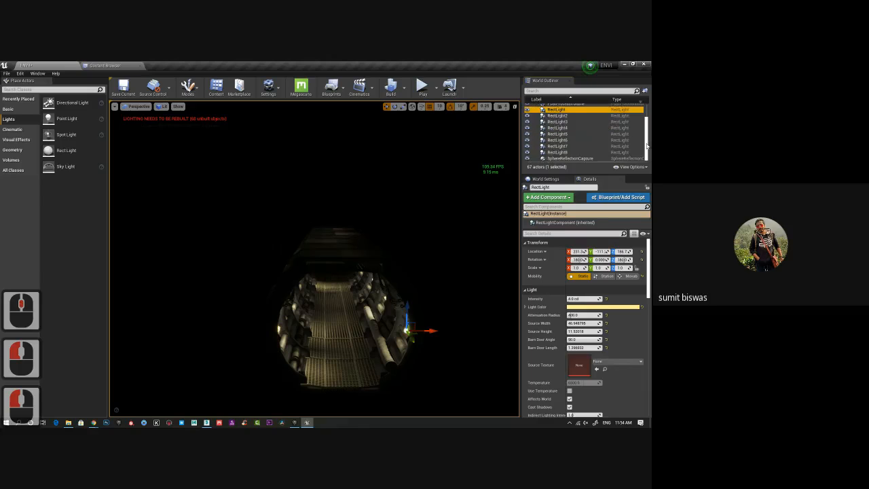
{"action": "left_click", "coordinate": [557, 152], "text": "shift"}
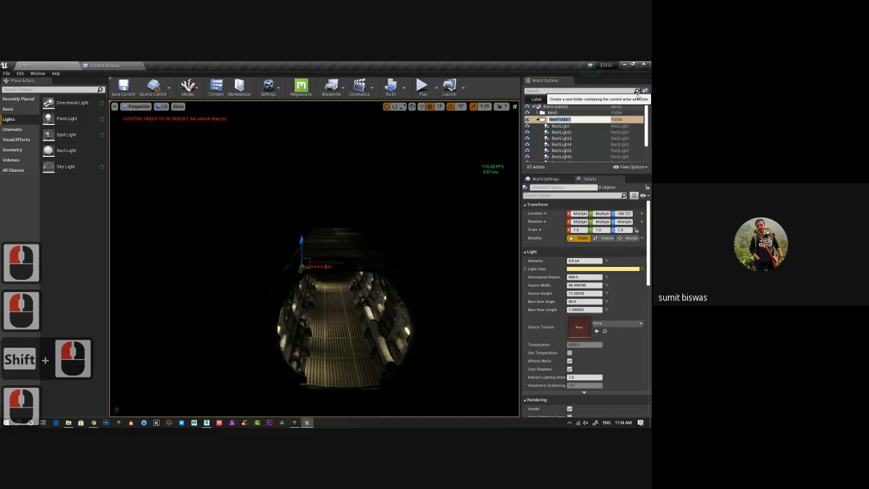
{"action": "left_click", "coordinate": [645, 90]}
{"action": "type", "text": "Lights"}
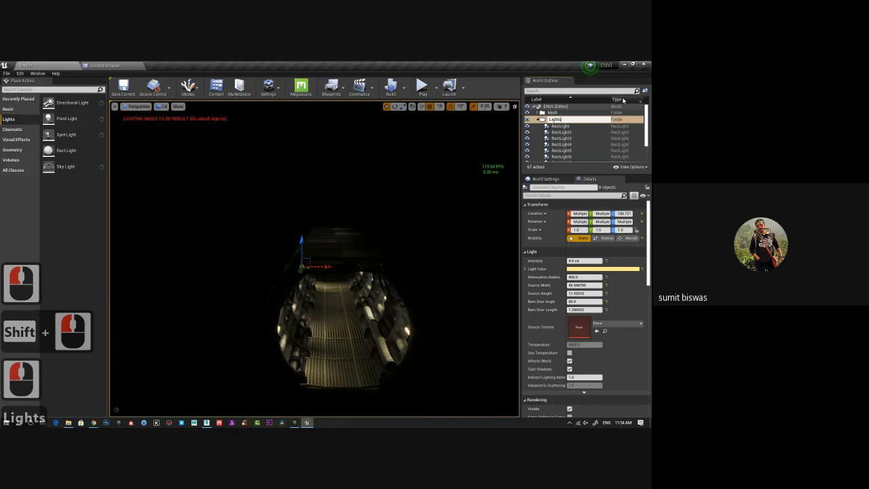
{"action": "key", "text": "Return"}
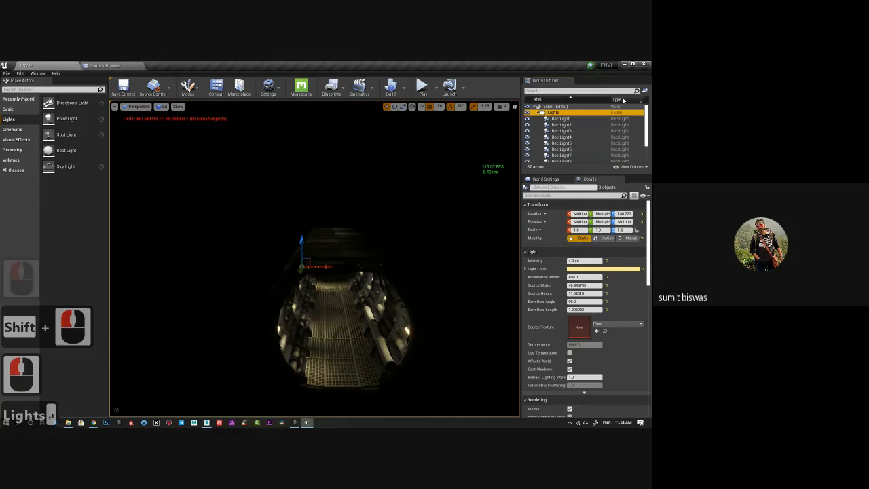
{"action": "left_click", "coordinate": [538, 113]}
Save the level and frame the tunnel interior, looking down its length
{"action": "left_click_drag", "start_coordinate": [400, 313], "coordinate": [379, 318], "text": "alt"}
{"action": "key", "text": "ctrl+s"}
{"action": "right_click_drag", "start_coordinate": [378, 318], "coordinate": [399, 329], "text": "alt"}
{"action": "left_click_drag", "start_coordinate": [399, 328], "coordinate": [382, 328], "text": "alt"}
{"action": "right_click_drag", "start_coordinate": [382, 327], "coordinate": [455, 356], "text": "alt"}
{"action": "middle_click_drag", "start_coordinate": [417, 275], "coordinate": [390, 282], "text": "alt"}
{"action": "right_click_drag", "start_coordinate": [389, 282], "coordinate": [453, 336], "text": "alt"}
{"action": "middle_click_drag", "start_coordinate": [453, 336], "coordinate": [455, 307], "text": "alt"}
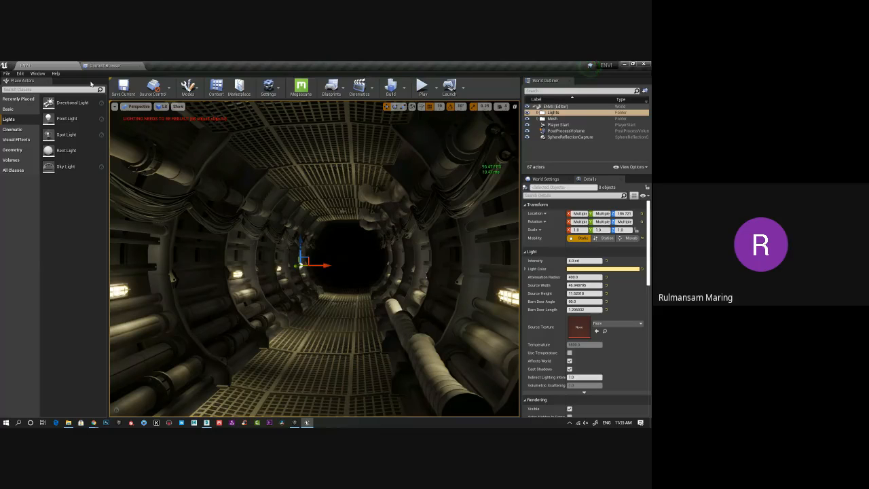
Look over the project's GA193 content folder, return to the level, and close Unreal Editor
{"action": "left_click", "coordinate": [106, 65]}
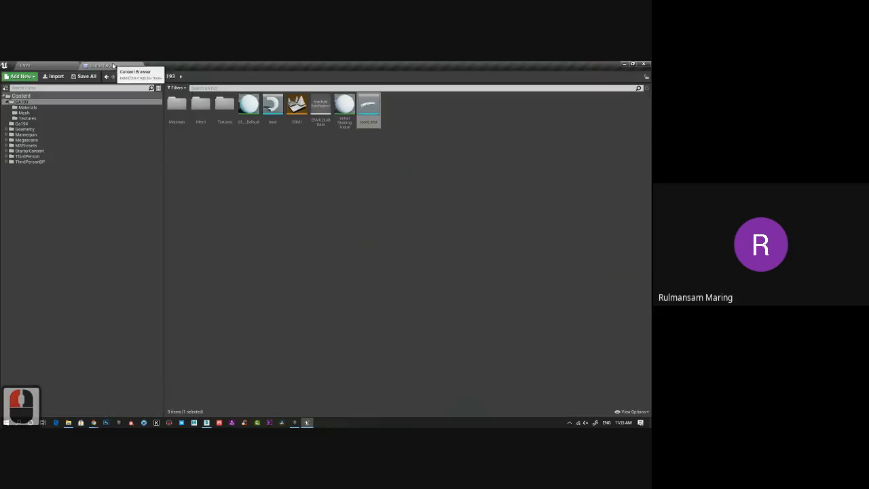
{"action": "left_click", "coordinate": [61, 66]}
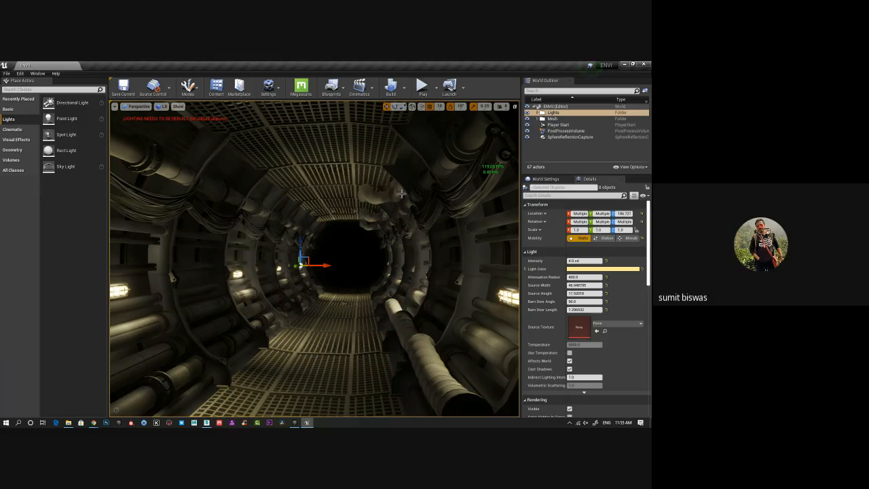
{"action": "left_click", "coordinate": [644, 65]}
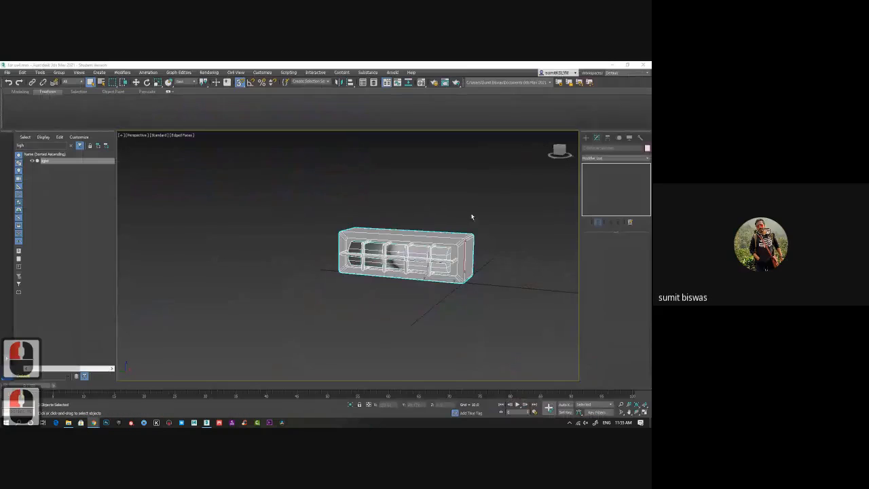
Save the 3ds Max scene and examine the caged light model from the front and back
{"action": "mouse_move", "coordinate": [472, 217]}
{"action": "middle_mouse_down", "text": "alt"}
{"action": "mouse_move", "coordinate": [377, 232]}
{"action": "mouse_move", "coordinate": [460, 224]}
{"action": "mouse_move", "coordinate": [467, 213]}
{"action": "middle_mouse_up", "text": "alt"}
{"action": "right_click", "coordinate": [466, 213]}
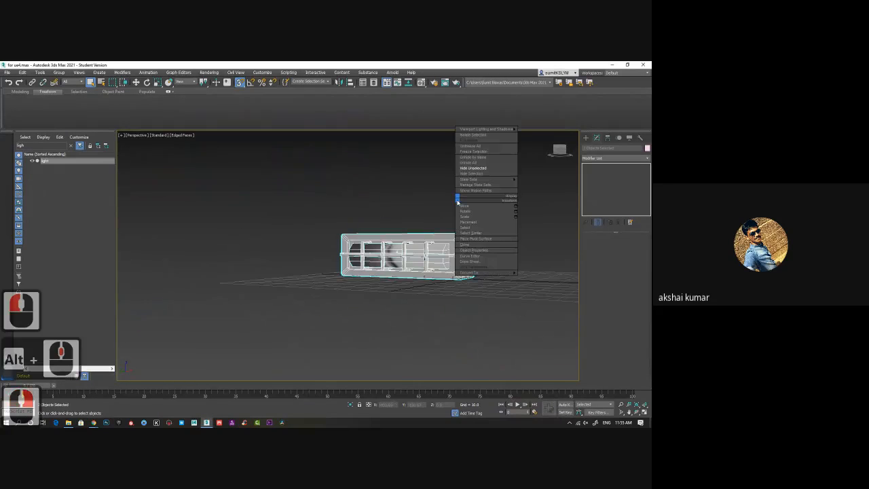
{"action": "middle_click_drag", "start_coordinate": [411, 200], "coordinate": [402, 211], "text": "alt"}
{"action": "key", "text": "ctrl+s"}
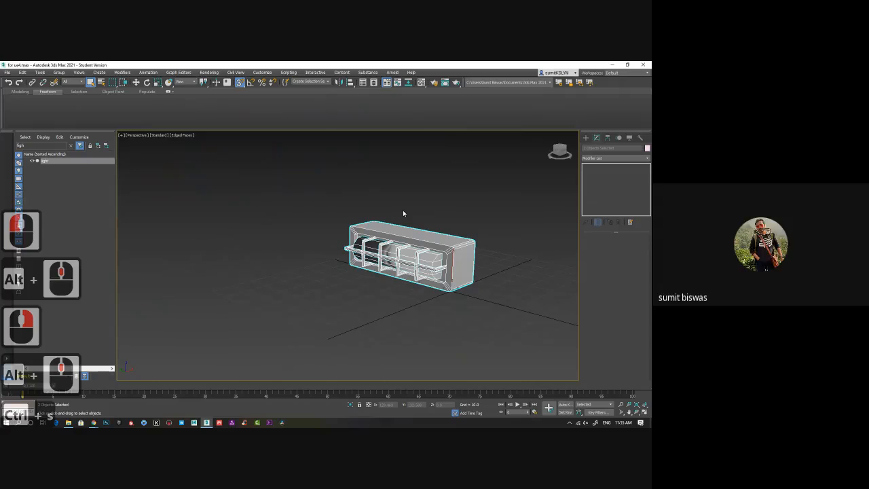
{"action": "middle_click_drag", "start_coordinate": [403, 214], "coordinate": [450, 231], "text": "alt"}
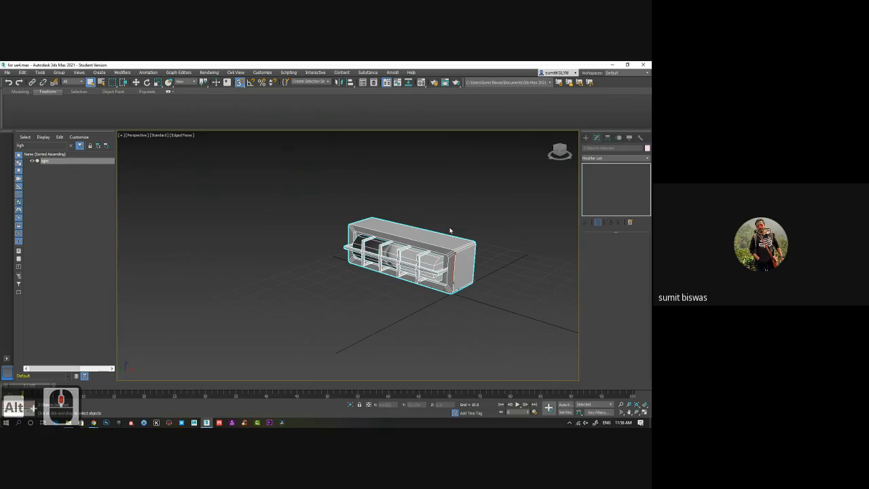
{"action": "middle_click_drag", "start_coordinate": [452, 229], "coordinate": [382, 238], "text": "alt"}
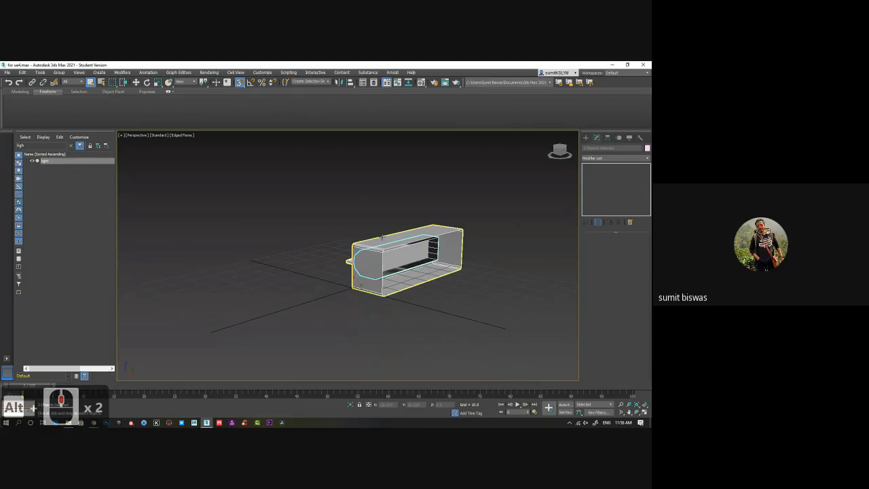
{"action": "middle_click_drag", "start_coordinate": [382, 238], "coordinate": [418, 265], "text": "alt"}
{"action": "scroll", "coordinate": [416, 268], "scroll_direction": "up", "scroll_amount": 2}
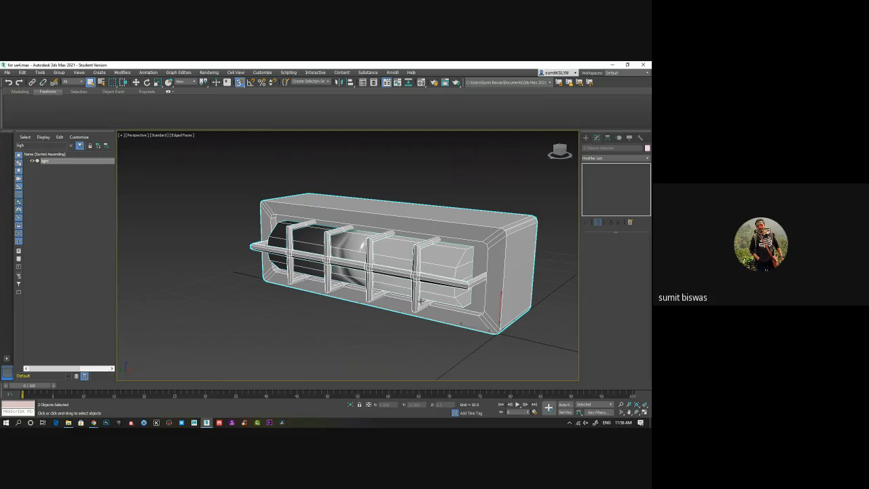
{"action": "middle_click_drag", "start_coordinate": [452, 287], "coordinate": [485, 285], "text": "alt"}
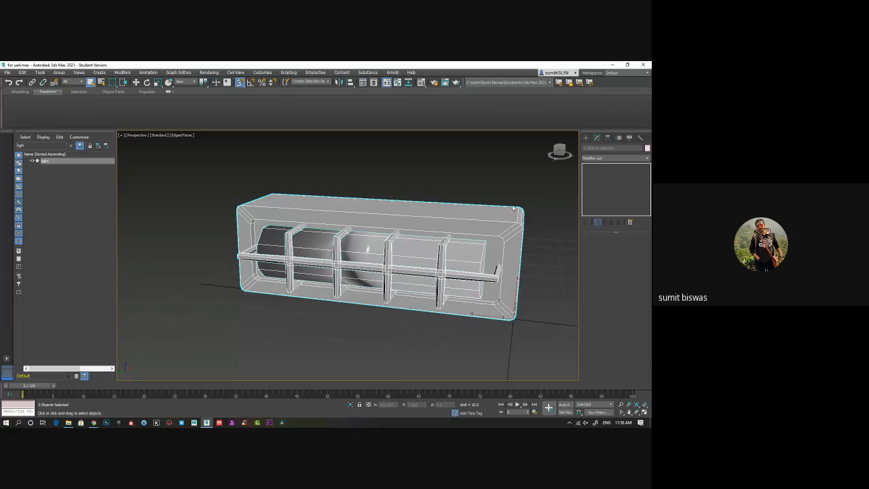
Close 3ds Max and switch to Chrome
{"action": "left_click", "coordinate": [644, 67]}
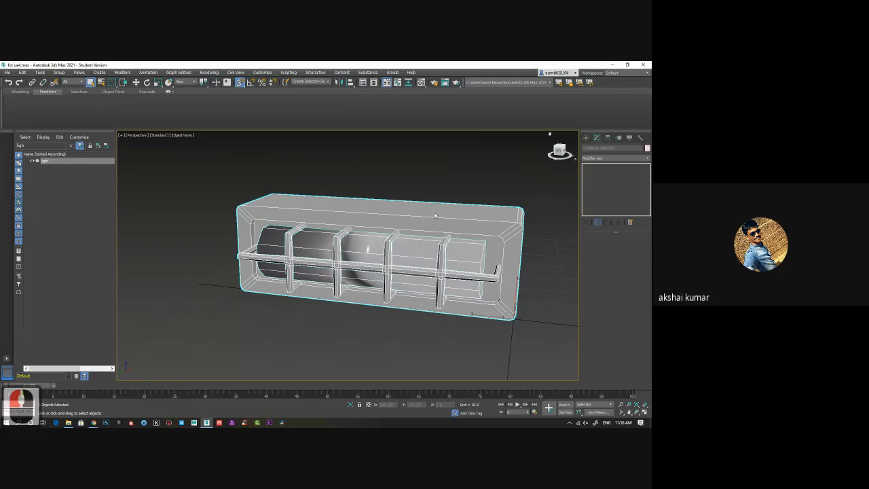
{"action": "left_click", "coordinate": [94, 423]}
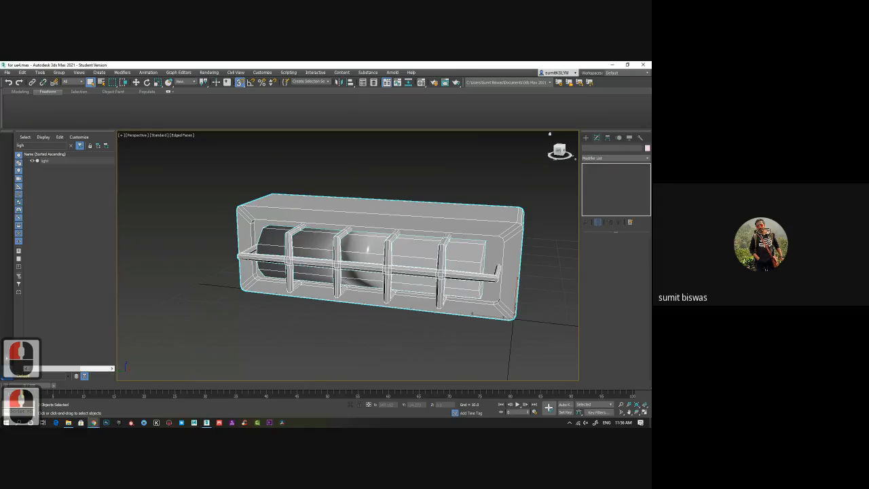